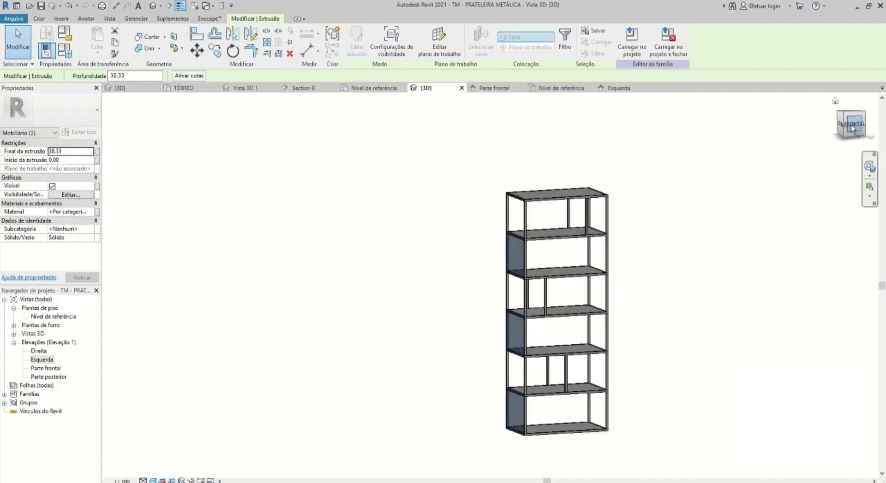
- Finish copying the shelf element and orbit the shelving unit into a perspective view
{"action": "scroll", "coordinate": [284, 282], "scroll_direction": "up", "scroll_amount": 4}
{"action": "left_click", "coordinate": [577, 138]}
{"action": "key", "text": "Escape"}
{"action": "key", "text": "Escape"}
{"action": "mouse_move", "coordinate": [603, 168]}
{"action": "middle_mouse_down", "text": "shift"}
{"action": "mouse_move", "coordinate": [583, 253]}
{"action": "mouse_move", "coordinate": [722, 277]}
{"action": "middle_mouse_up", "text": "shift"}
{"action": "scroll", "coordinate": [459, 353], "scroll_direction": "up", "scroll_amount": 5}
- Edit and finish the bottom shelf extrusion, then orbit low to see the shelf undersides
{"action": "left_click", "coordinate": [459, 353]}
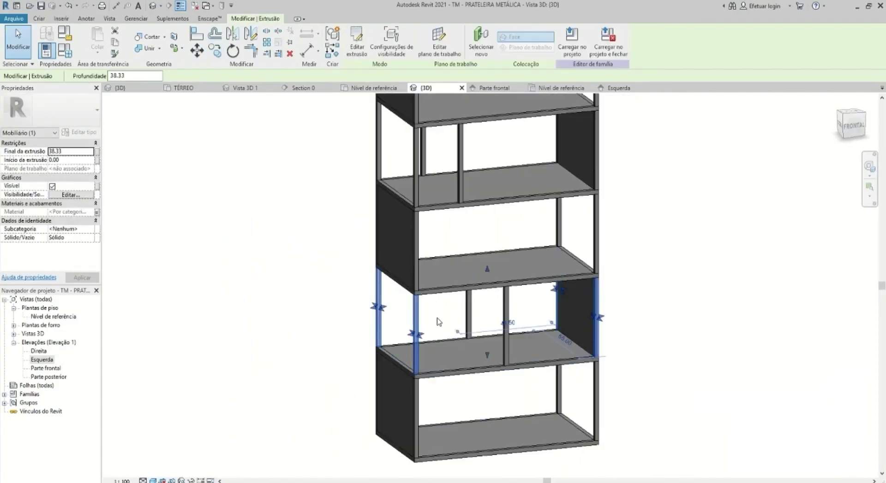
{"action": "left_click", "coordinate": [356, 54]}
{"action": "left_click", "coordinate": [355, 54]}
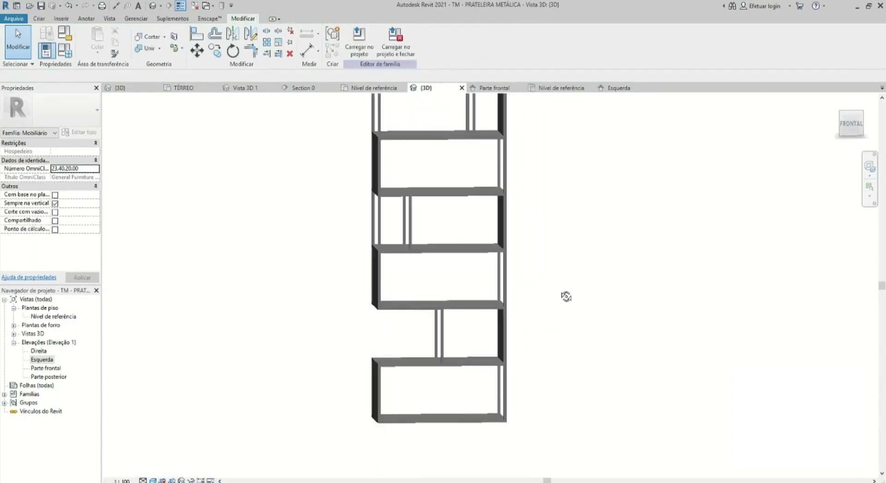
{"action": "middle_click_drag", "start_coordinate": [563, 257], "coordinate": [559, 300], "text": "shift"}
{"action": "scroll", "coordinate": [559, 300], "scroll_direction": "up", "scroll_amount": 5}
{"action": "scroll", "coordinate": [502, 255], "scroll_direction": "down", "scroll_amount": 4}
{"action": "mouse_move", "coordinate": [431, 346]}
{"action": "middle_mouse_down", "text": "shift"}
{"action": "mouse_move", "coordinate": [322, 276]}
{"action": "mouse_move", "coordinate": [434, 341]}
{"action": "middle_mouse_up", "text": "shift"}
{"action": "scroll", "coordinate": [433, 341], "scroll_direction": "up", "scroll_amount": 3}
- Start a new extrusion on a chosen work plane in the Nível de referência floor plan
{"action": "left_click", "coordinate": [39, 19]}
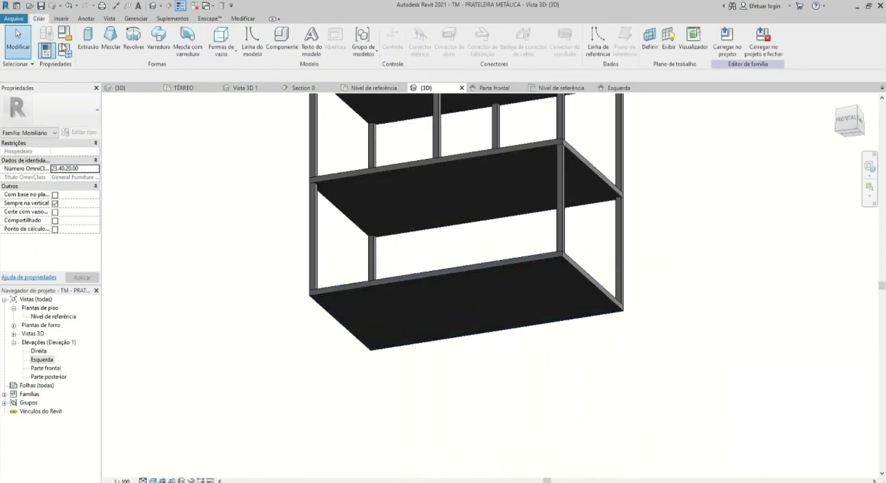
{"action": "left_click", "coordinate": [82, 39]}
{"action": "left_click", "coordinate": [435, 46]}
{"action": "left_click", "coordinate": [411, 365]}
{"action": "scroll", "coordinate": [290, 292], "scroll_direction": "up", "scroll_amount": 5}
{"action": "double_click", "coordinate": [53, 316]}
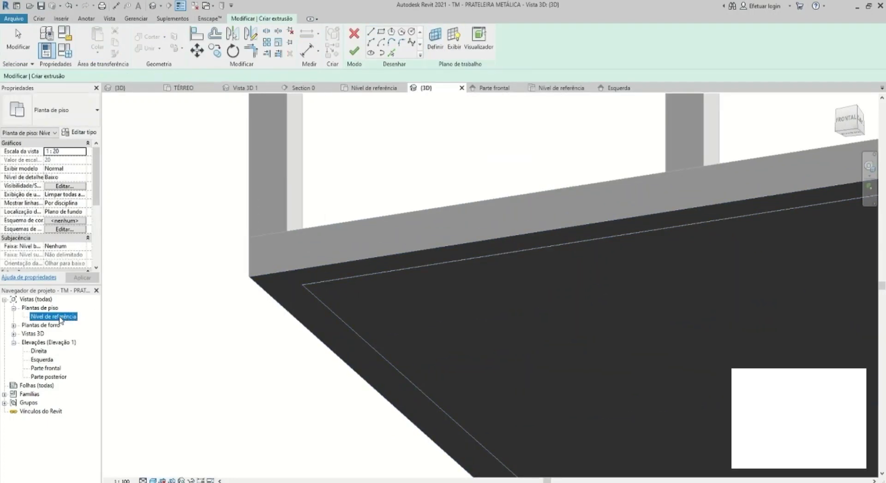
- Switch the sketch to a circle, pick a point, then select the project's TÉRREO floor plan
{"action": "left_click", "coordinate": [411, 32]}
{"action": "scroll", "coordinate": [250, 212], "scroll_direction": "up", "scroll_amount": 5}
{"action": "left_click", "coordinate": [267, 231]}
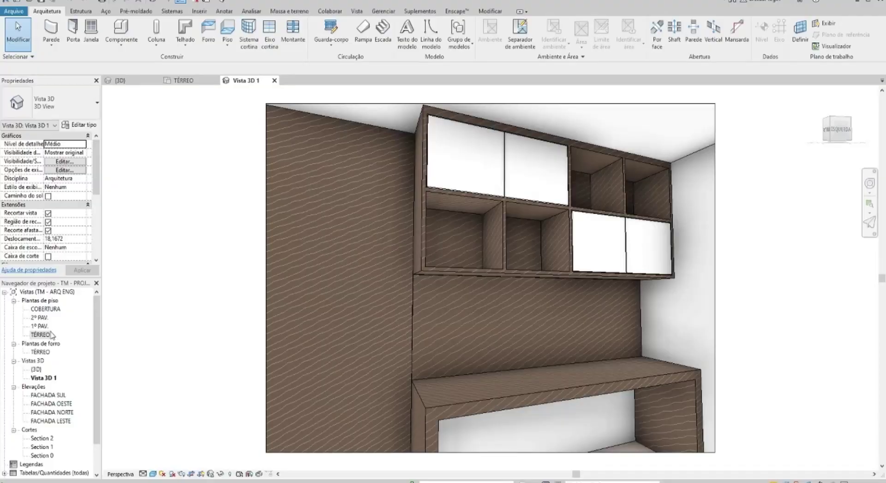
{"action": "left_click", "coordinate": [40, 335]}
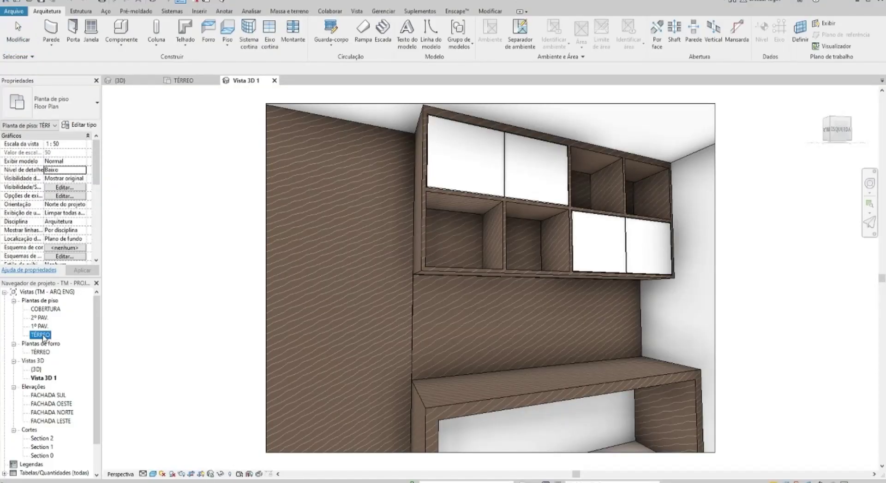
- Open the TÉRREO floor plan and apply a different visual style
{"action": "double_click", "coordinate": [41, 336]}
{"action": "left_click", "coordinate": [152, 474]}
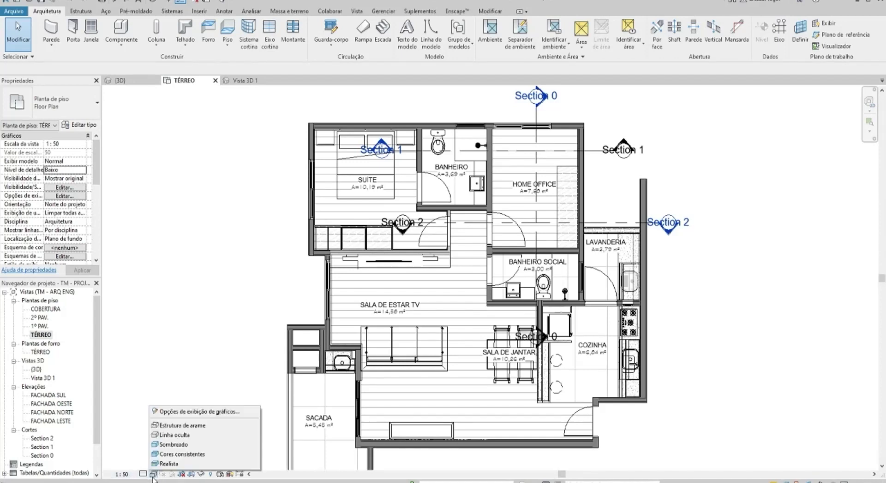
{"action": "left_click", "coordinate": [175, 441]}
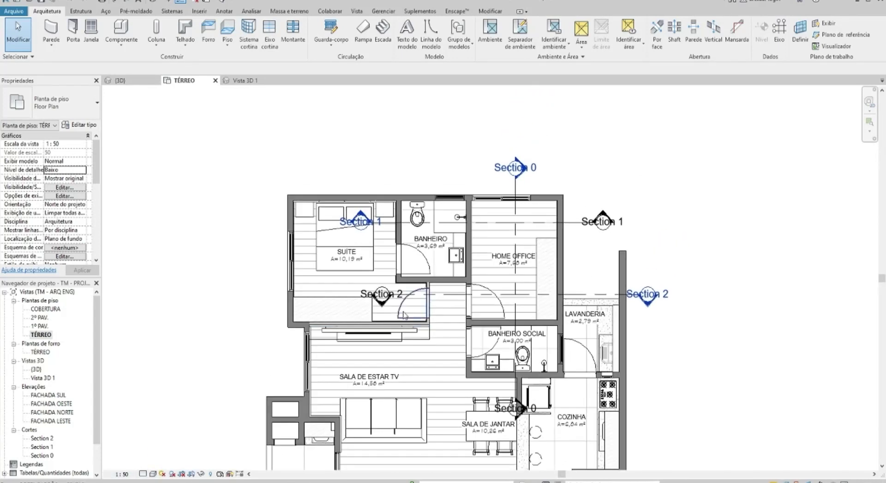
- Zoom and pan to centre the 7.68 m² Home Office in the view
{"action": "scroll", "coordinate": [565, 233], "scroll_direction": "up", "scroll_amount": 3}
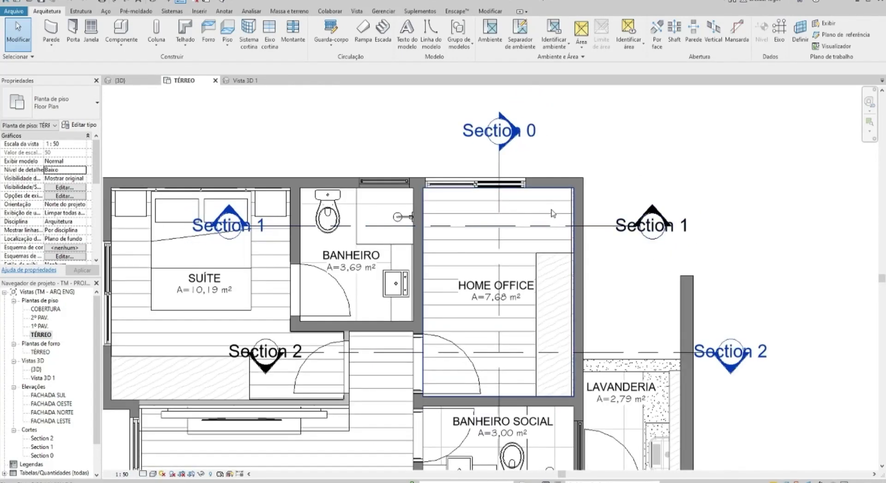
{"action": "scroll", "coordinate": [567, 237], "scroll_direction": "up", "scroll_amount": 1}
{"action": "scroll", "coordinate": [541, 193], "scroll_direction": "up", "scroll_amount": 1}
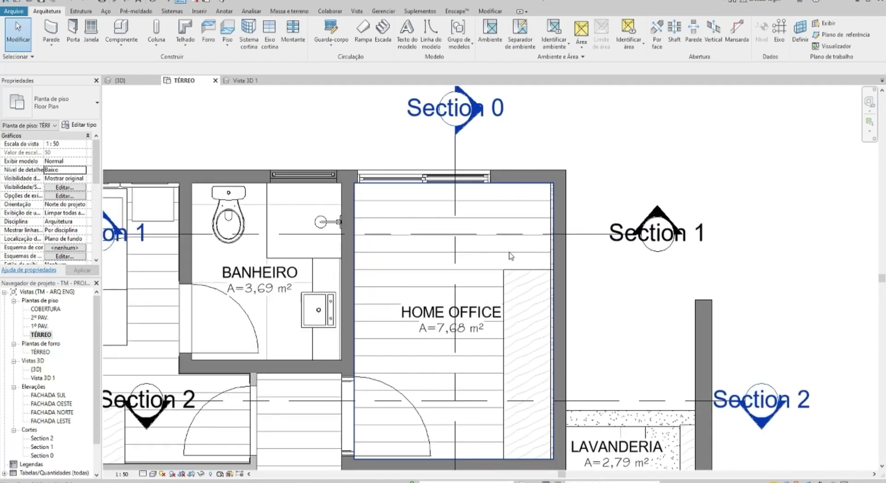
{"action": "middle_click_drag", "start_coordinate": [534, 208], "coordinate": [510, 224]}
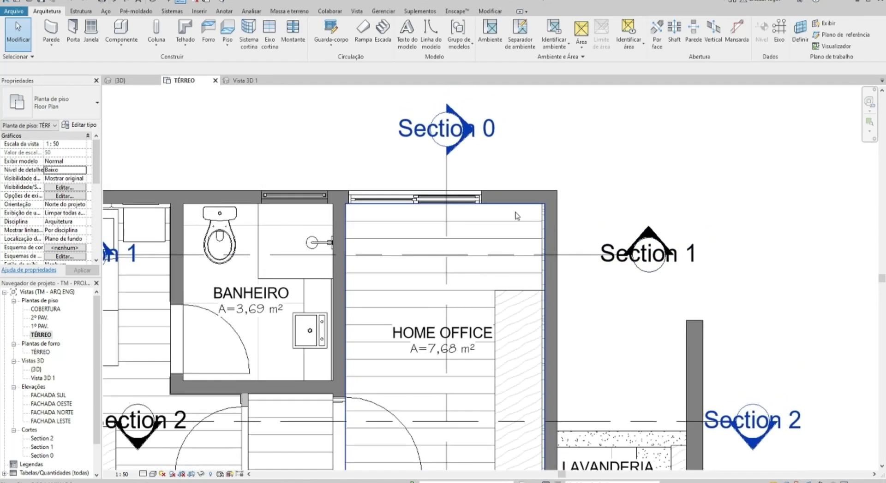
{"action": "scroll", "coordinate": [510, 223], "scroll_direction": "up", "scroll_amount": 1}
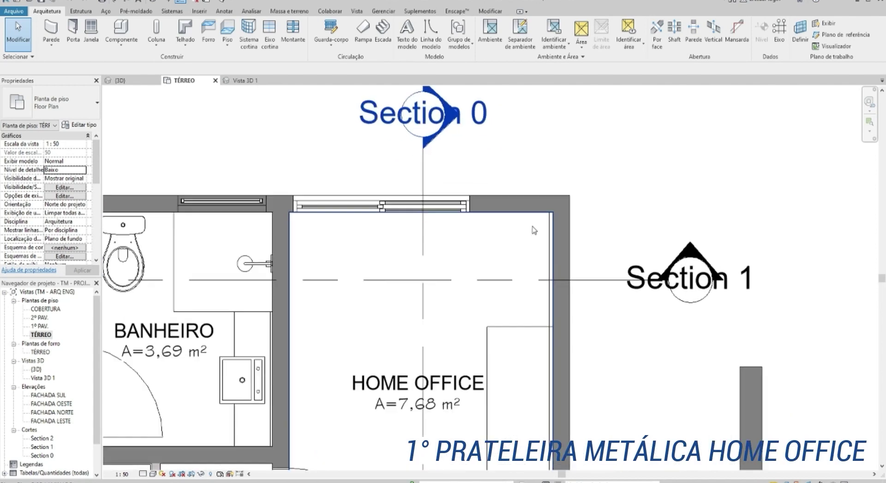
{"action": "middle_click_drag", "start_coordinate": [493, 267], "coordinate": [508, 255]}
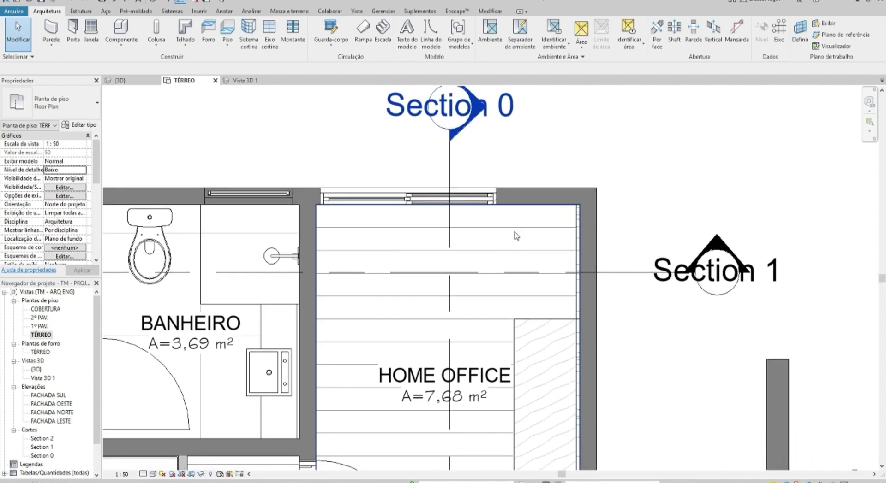
{"action": "middle_click_drag", "start_coordinate": [523, 228], "coordinate": [526, 245]}
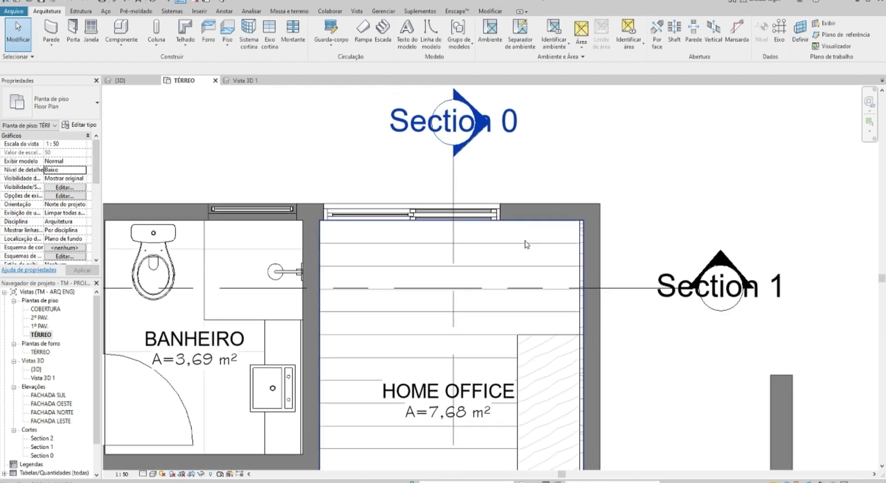
- Measure the Home Office's hatched area from the wall face with Aligned Dimension (DI), then open Section 0
{"action": "key", "text": "d"}
{"action": "key", "text": "i"}
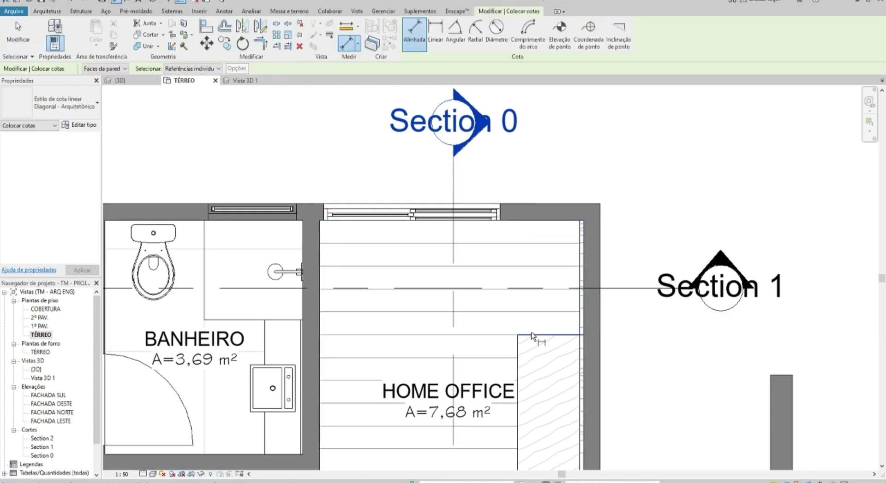
{"action": "left_click", "coordinate": [583, 351]}
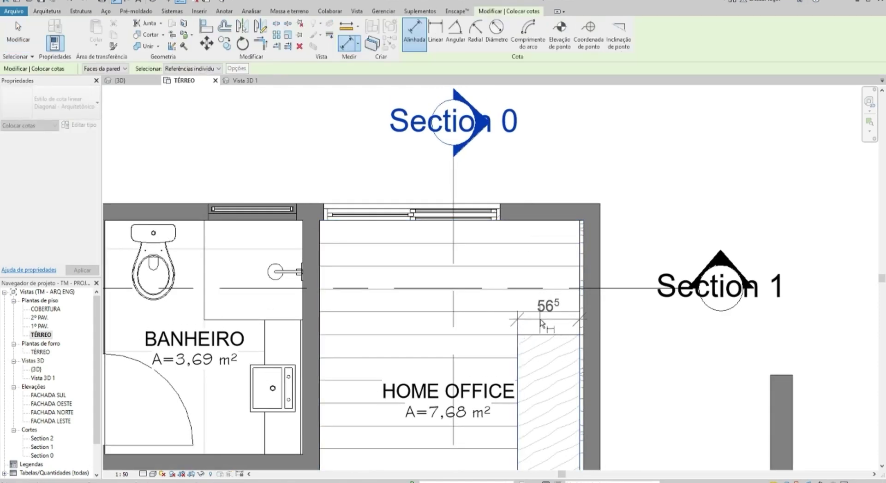
{"action": "scroll", "coordinate": [577, 330], "scroll_direction": "up", "scroll_amount": 3}
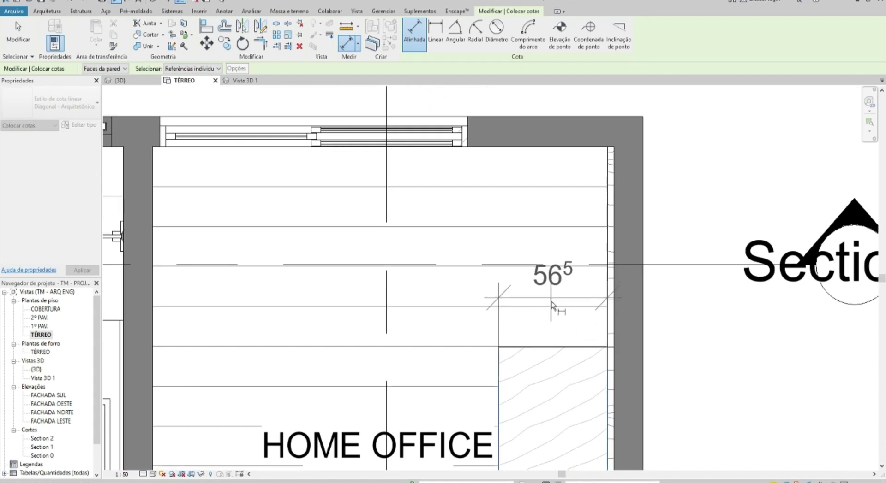
{"action": "scroll", "coordinate": [544, 335], "scroll_direction": "down", "scroll_amount": 3}
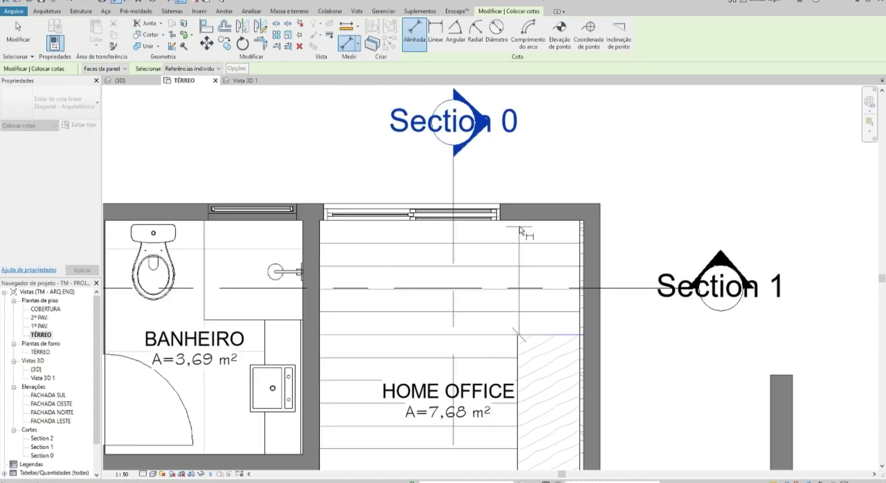
{"action": "scroll", "coordinate": [529, 242], "scroll_direction": "up", "scroll_amount": 1}
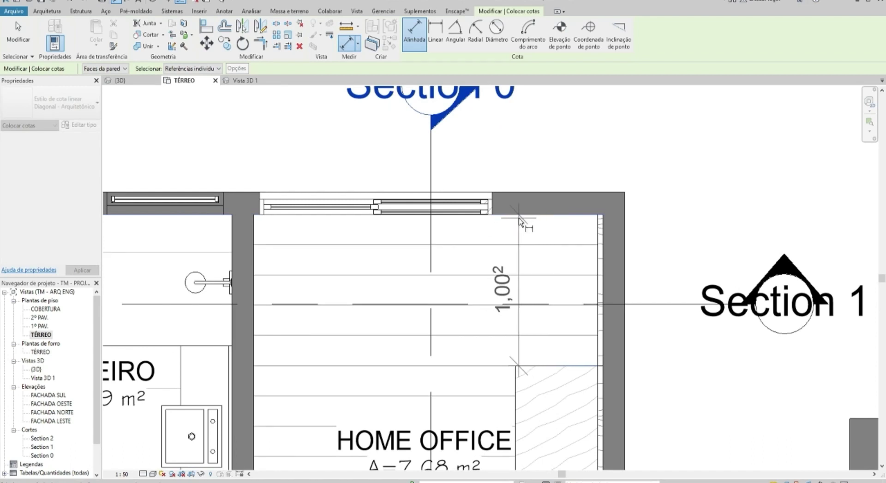
{"action": "scroll", "coordinate": [519, 221], "scroll_direction": "down", "scroll_amount": 3}
{"action": "scroll", "coordinate": [519, 221], "scroll_direction": "down", "scroll_amount": 1}
{"action": "key", "text": "Escape"}
{"action": "key", "text": "Escape"}
{"action": "double_click", "coordinate": [509, 188]}
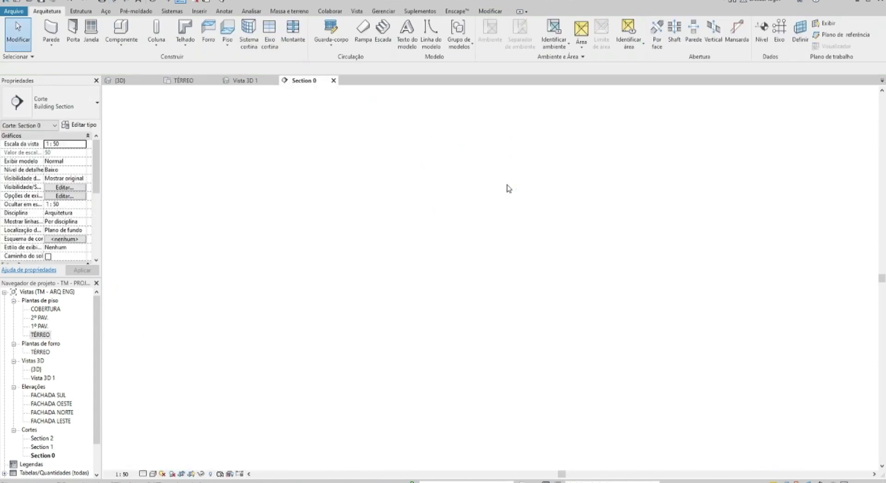
- Frame the wall in Section 0 and try an aligned dimension between two top wall references
{"action": "scroll", "coordinate": [406, 323], "scroll_direction": "up", "scroll_amount": 2}
{"action": "scroll", "coordinate": [427, 312], "scroll_direction": "up", "scroll_amount": 1}
{"action": "scroll", "coordinate": [433, 275], "scroll_direction": "up", "scroll_amount": 2}
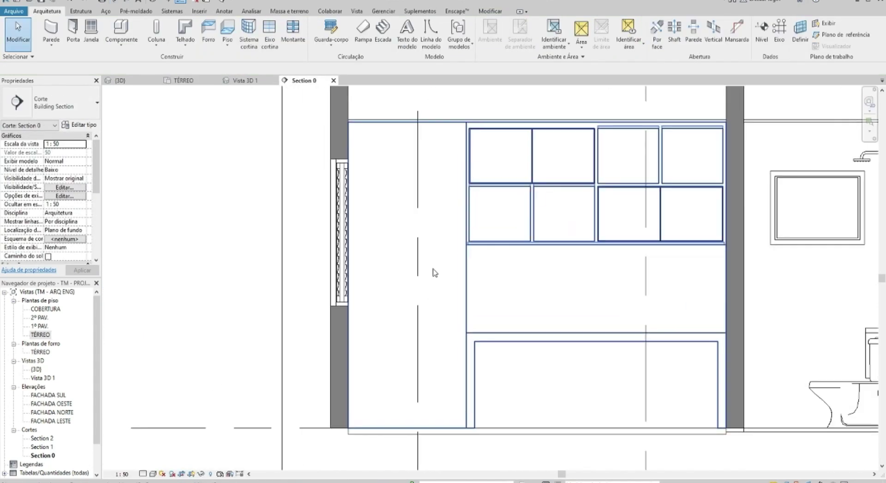
{"action": "middle_click_drag", "start_coordinate": [432, 275], "coordinate": [425, 300]}
{"action": "key", "text": "d"}
{"action": "key", "text": "i"}
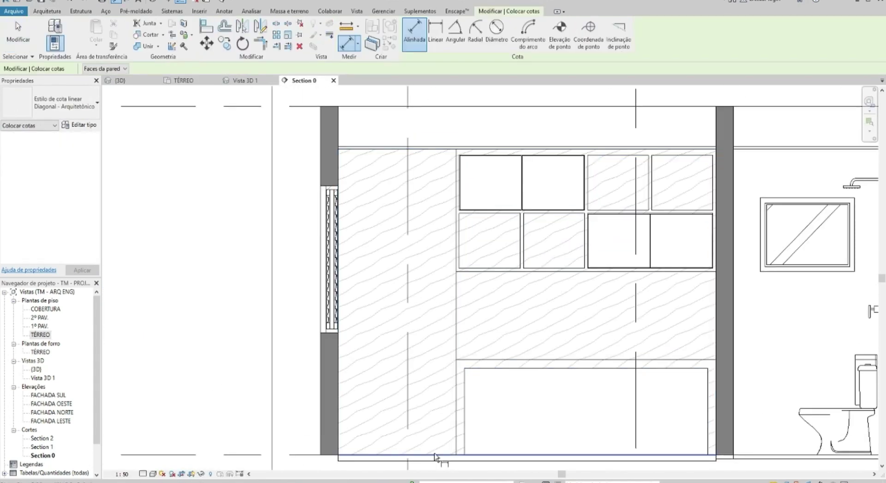
{"action": "left_click", "coordinate": [439, 157]}
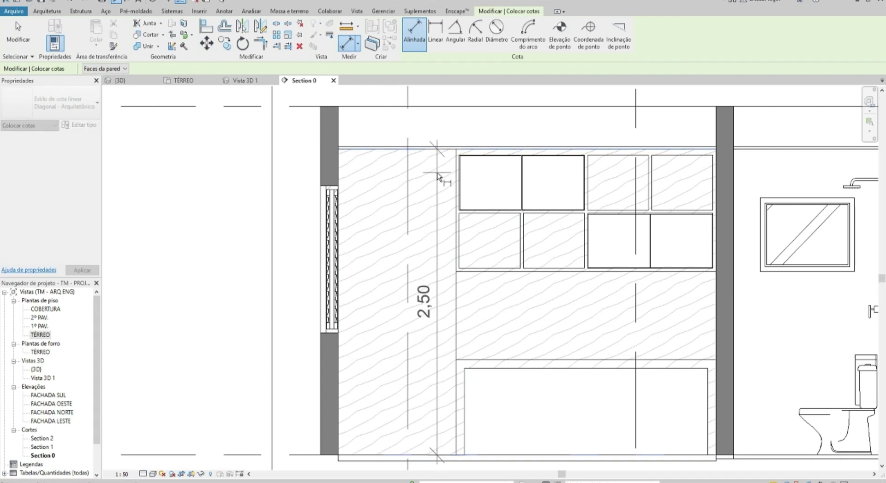
{"action": "left_click", "coordinate": [463, 159]}
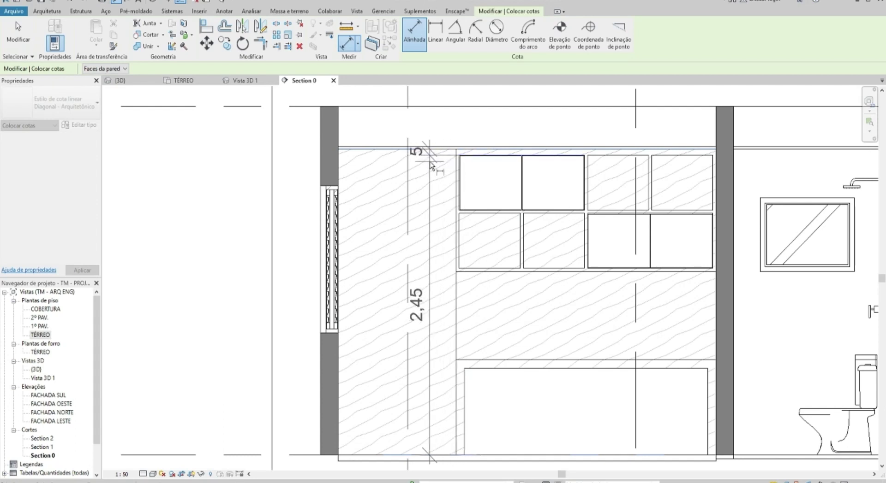
{"action": "key", "text": "Escape"}
- Check a 1,00 dimension between two wall faces, then reopen the TÉRREO floor plan
{"action": "left_click", "coordinate": [455, 444]}
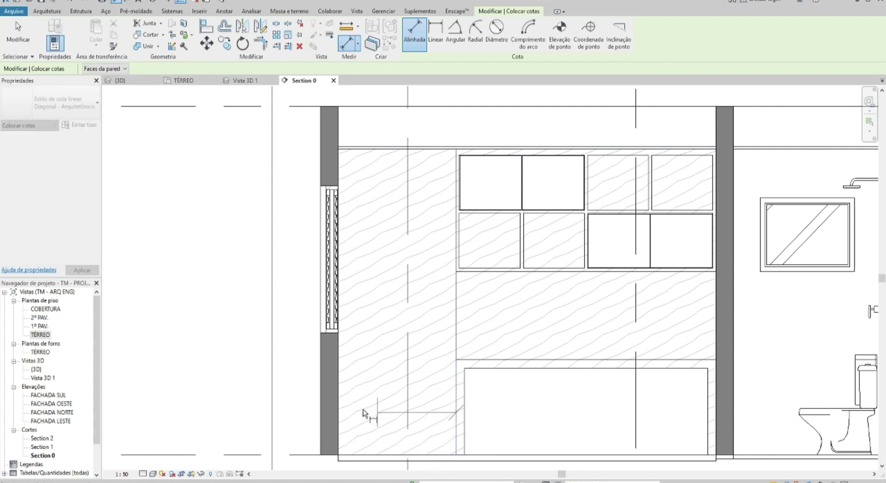
{"action": "left_click", "coordinate": [338, 415]}
{"action": "key", "text": "Escape"}
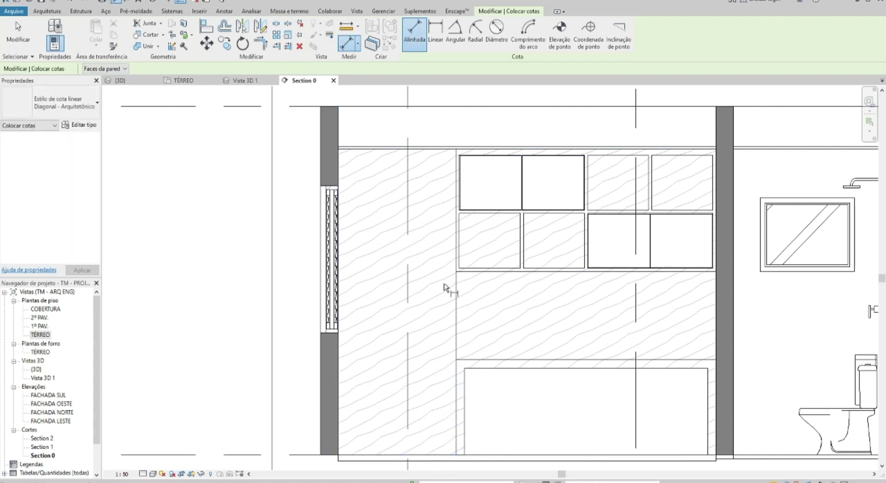
{"action": "middle_click_drag", "start_coordinate": [280, 306], "coordinate": [271, 305]}
{"action": "double_click", "coordinate": [41, 335]}
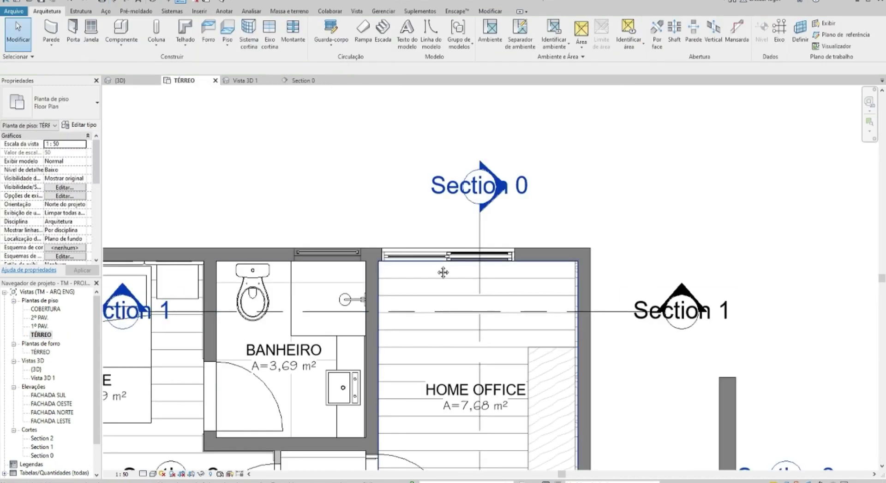
- Create a new family from the Mobiliário Métrico.rft template
{"action": "scroll", "coordinate": [454, 256], "scroll_direction": "up", "scroll_amount": 2}
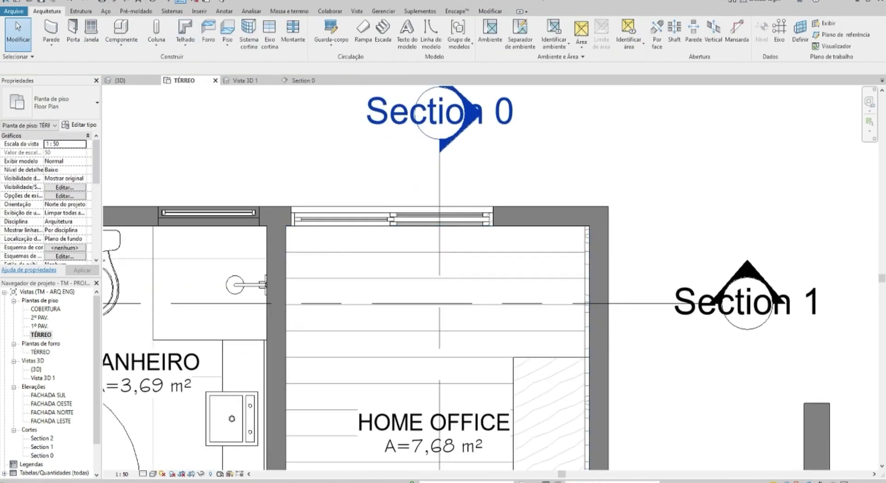
{"action": "left_click", "coordinate": [17, 2]}
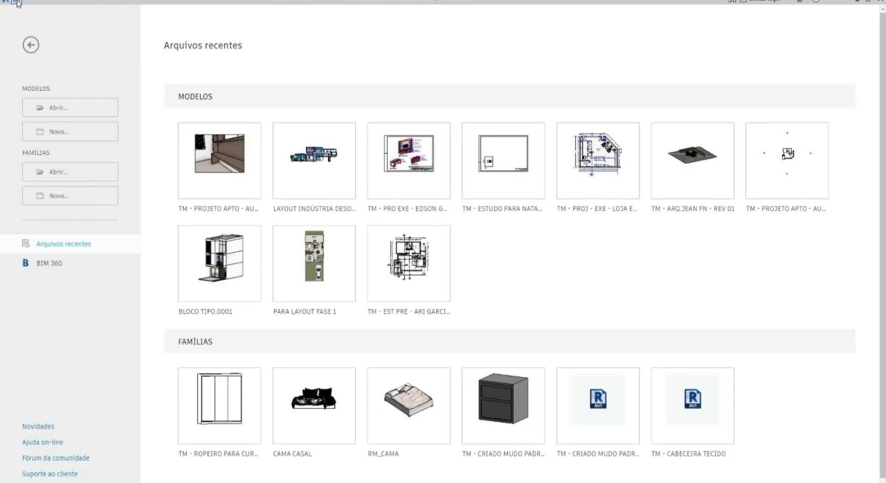
{"action": "left_click", "coordinate": [17, 2]}
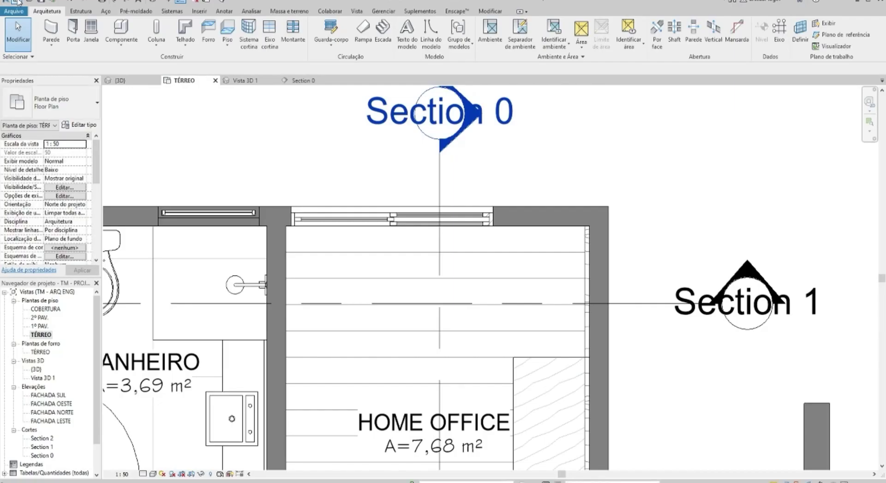
{"action": "left_click", "coordinate": [14, 11]}
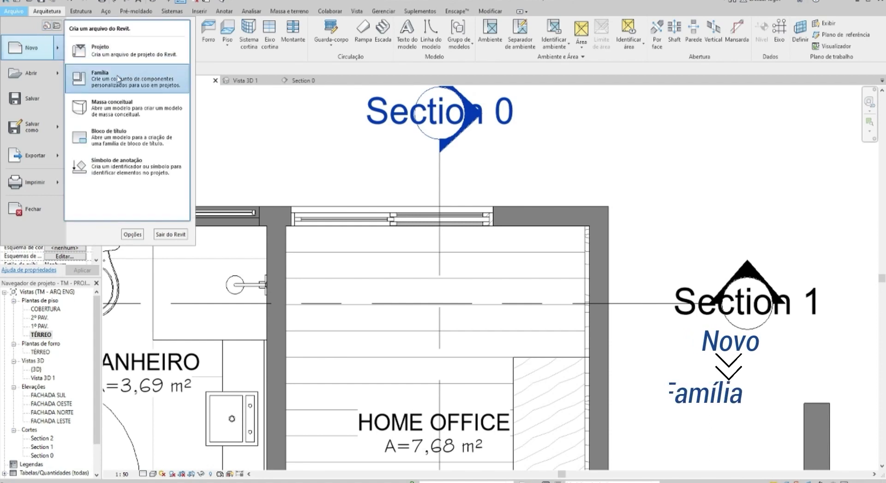
{"action": "left_click", "coordinate": [250, 160]}
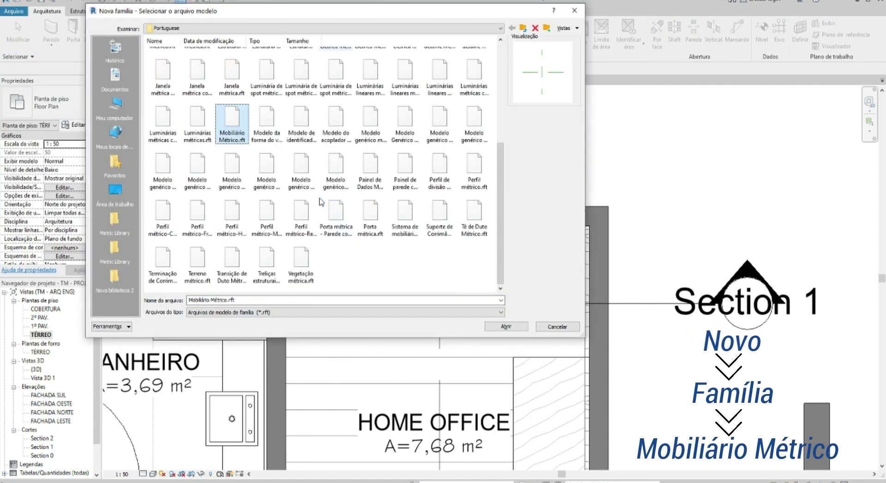
{"action": "key", "text": "Escape"}
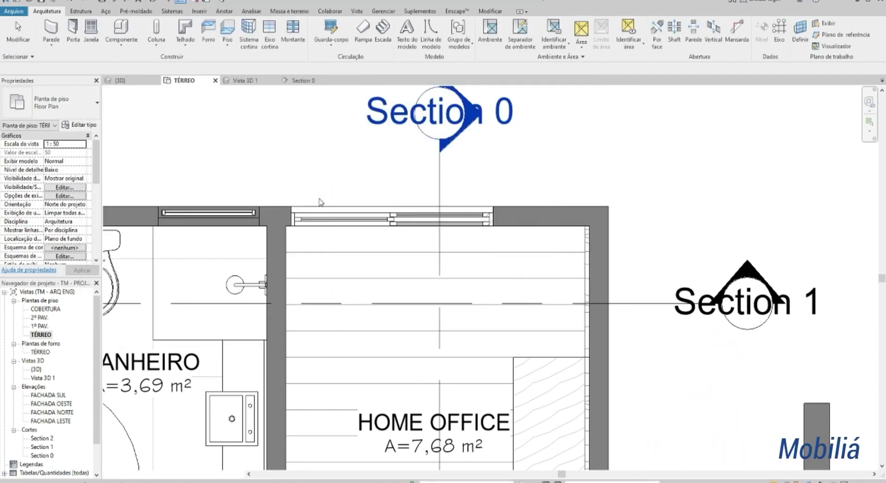
- Check the length units with UN and save the new family as an .rfa file
{"action": "key", "text": "u"}
{"action": "key", "text": "n"}
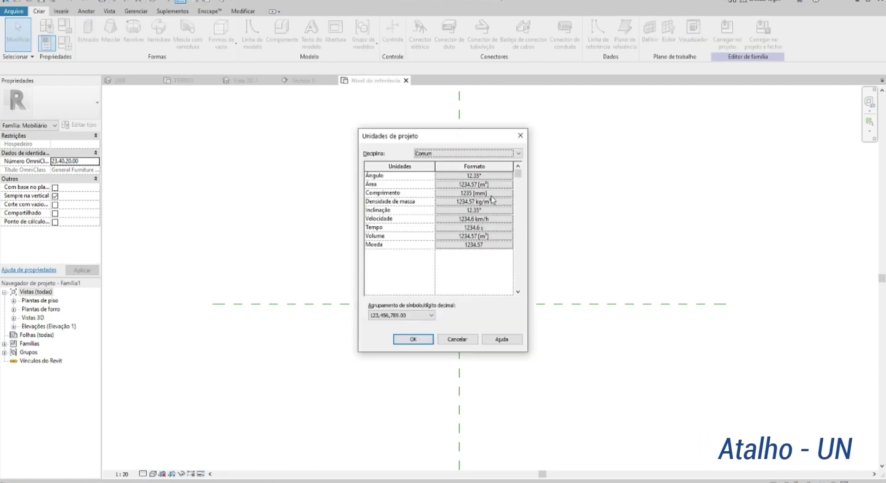
{"action": "left_click", "coordinate": [471, 184]}
{"action": "key", "text": "ctrl+o"}
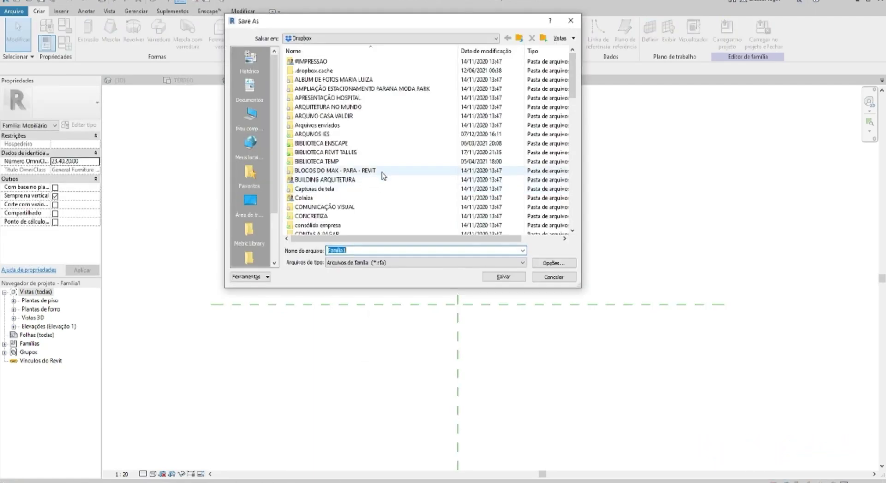
{"action": "double_click", "coordinate": [405, 214]}
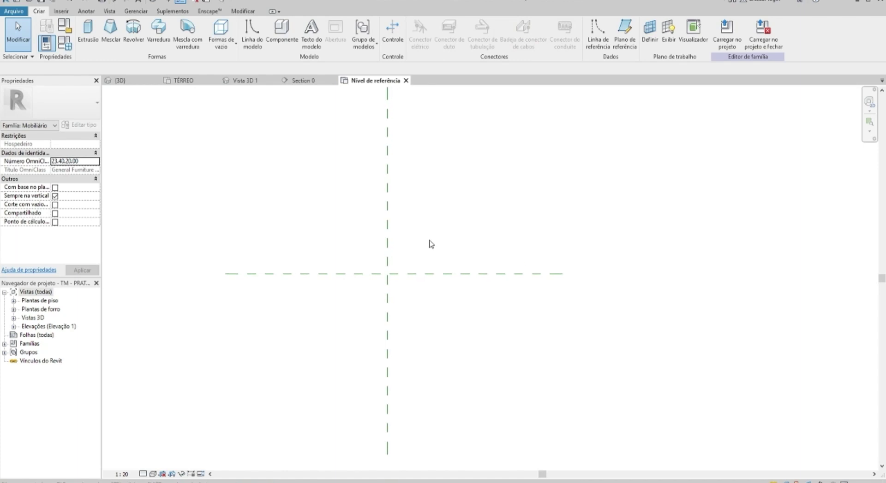
{"action": "left_click", "coordinate": [87, 32]}
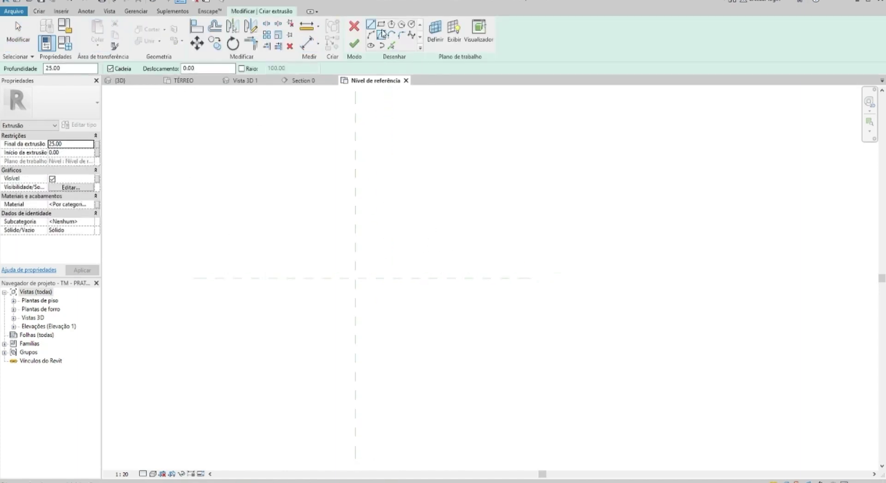
- Sketch a 95 × 55 rectangle and set the extrusion end to 2
{"action": "left_click", "coordinate": [381, 25]}
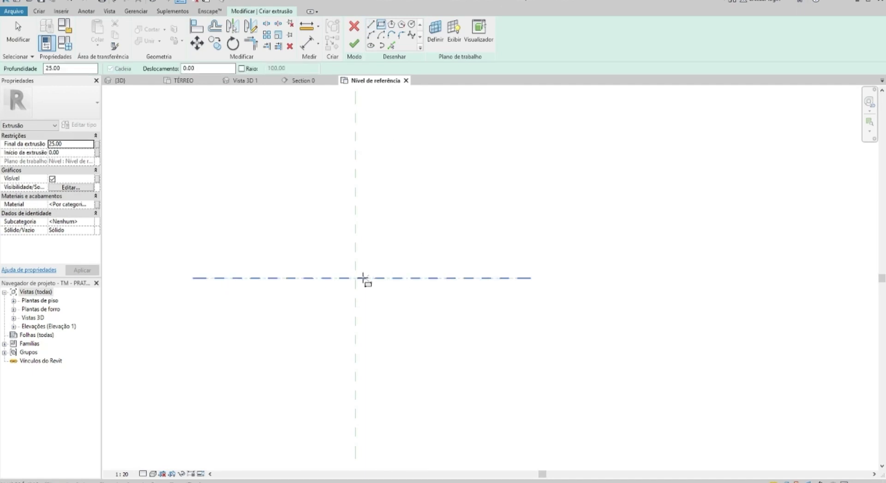
{"action": "left_click", "coordinate": [355, 278]}
{"action": "left_click", "coordinate": [522, 362]}
{"action": "key", "text": "Escape"}
{"action": "left_click", "coordinate": [523, 319]}
{"action": "left_click", "coordinate": [438, 372]}
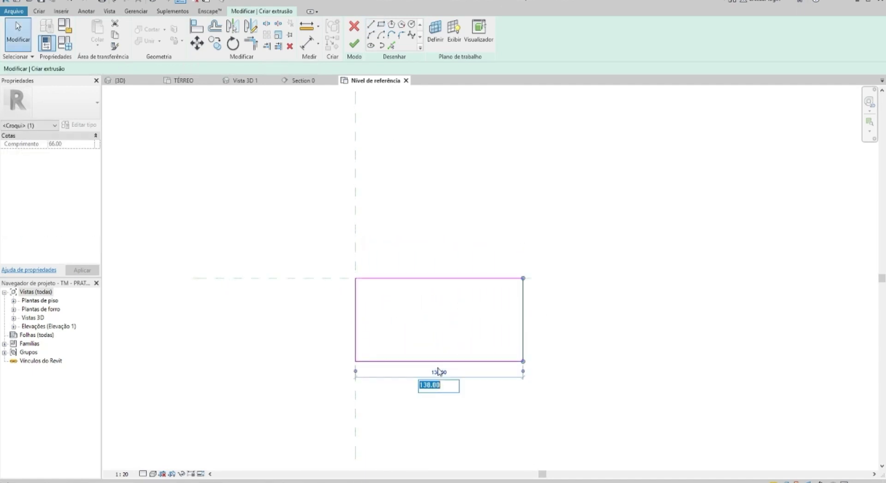
{"action": "key", "text": "Return"}
{"action": "left_click", "coordinate": [421, 362]}
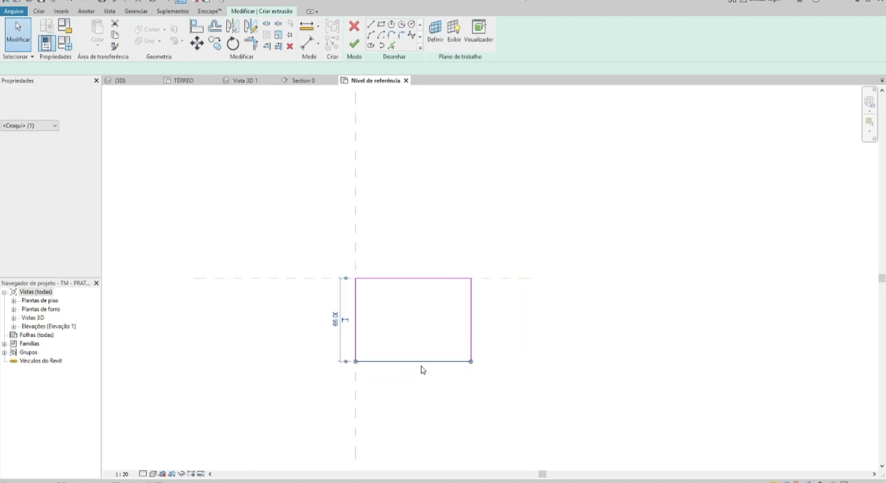
{"action": "type", "text": "5"}
{"action": "key", "text": "Return"}
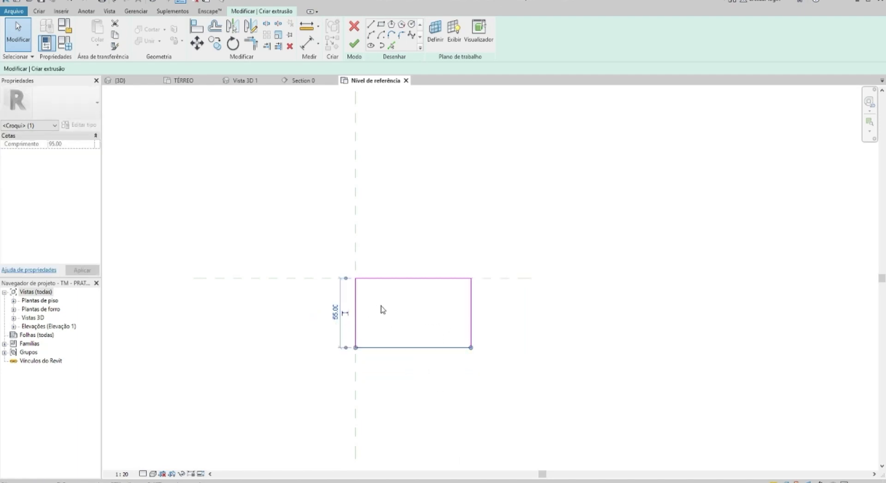
{"action": "left_click", "coordinate": [381, 310]}
{"action": "left_click", "coordinate": [71, 146]}
{"action": "key", "text": "Return"}
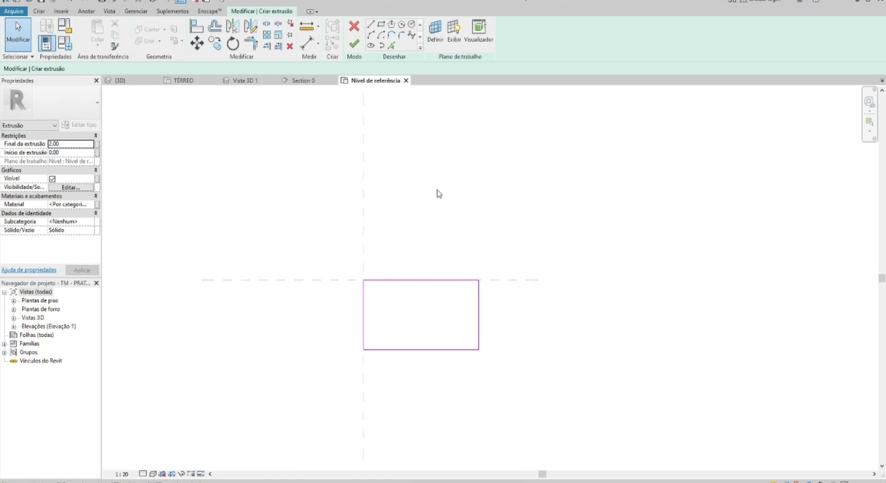
- Draw an inner rectangle offset by 2 and finish the frame extrusion
{"action": "left_click", "coordinate": [380, 26]}
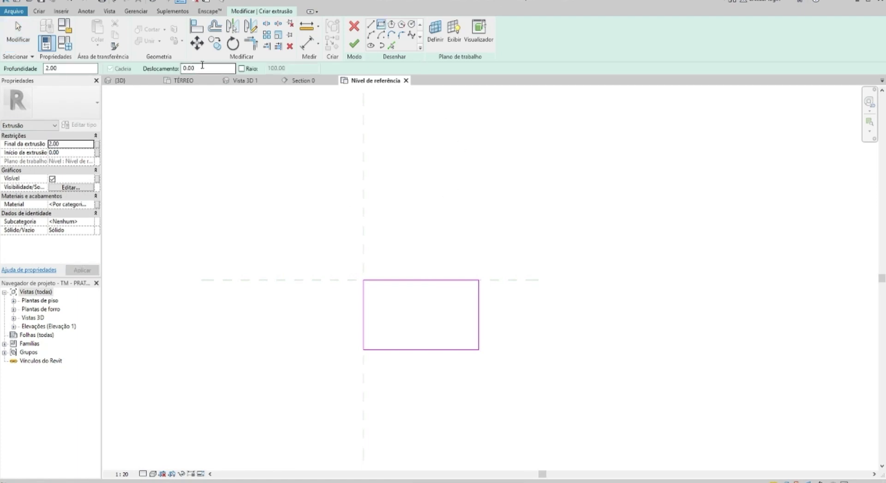
{"action": "left_click", "coordinate": [363, 280]}
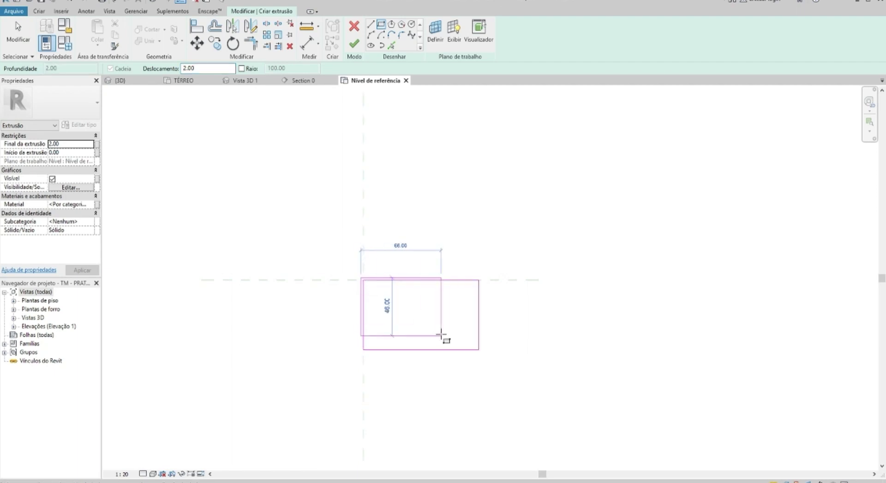
{"action": "scroll", "coordinate": [458, 327], "scroll_direction": "up", "scroll_amount": 2}
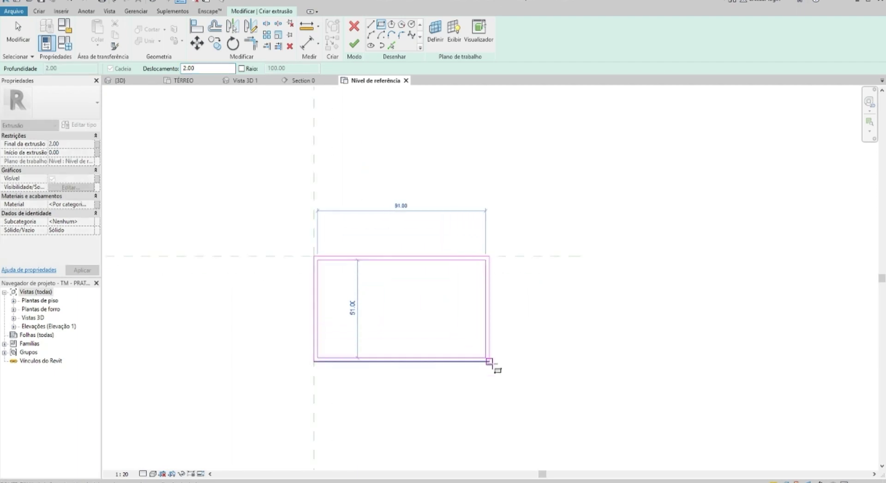
{"action": "left_click", "coordinate": [489, 361]}
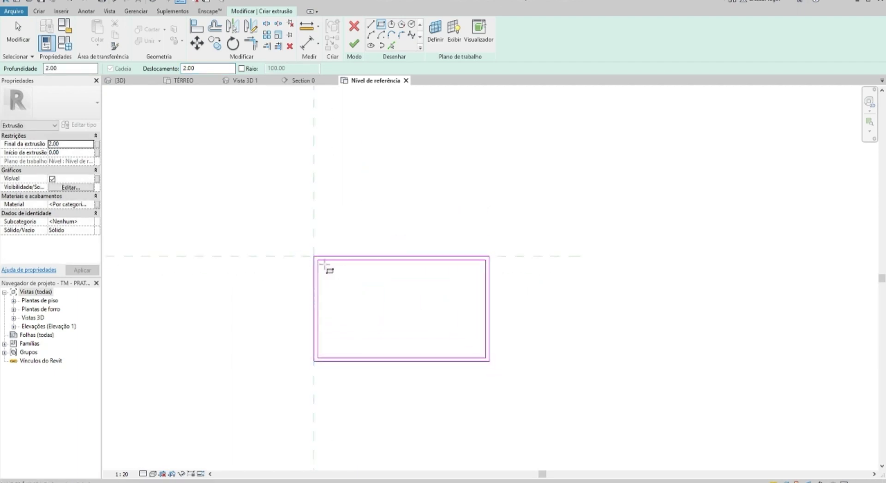
{"action": "key", "text": "Escape"}
{"action": "left_click", "coordinate": [354, 43]}
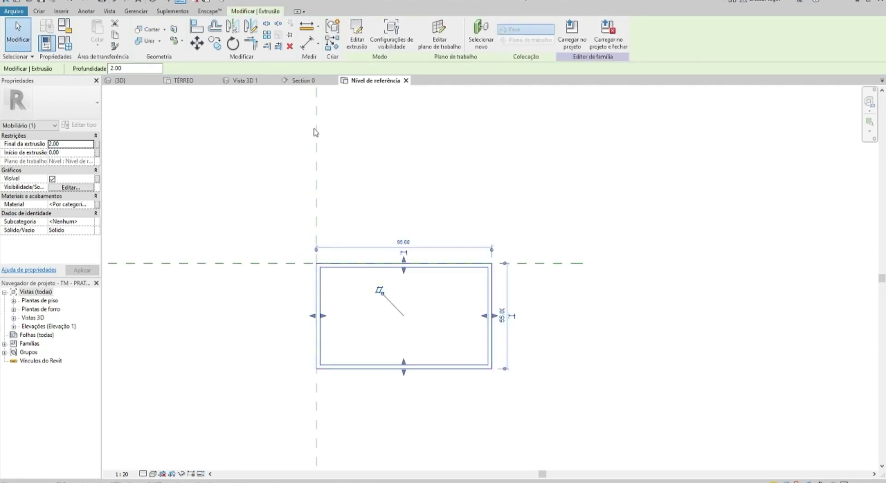
{"action": "key", "text": "Escape"}
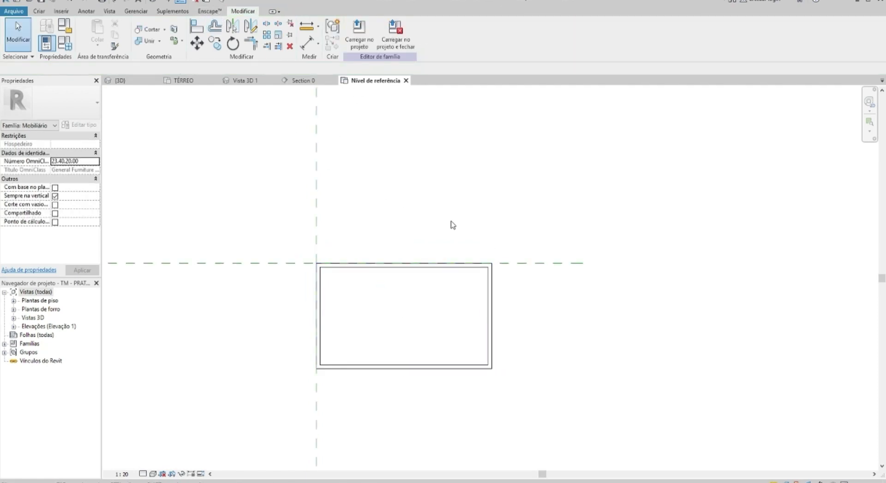
- Open the default 3D view and orbit the frame to a flatter isometric angle
{"action": "key", "text": "3"}
{"action": "key", "text": "d"}
{"action": "scroll", "coordinate": [493, 263], "scroll_direction": "down", "scroll_amount": 3}
{"action": "mouse_move", "coordinate": [493, 293]}
{"action": "middle_mouse_down", "text": "shift"}
{"action": "mouse_move", "coordinate": [585, 168]}
{"action": "mouse_move", "coordinate": [538, 250]}
{"action": "middle_mouse_up", "text": "shift"}
{"action": "middle_click_drag", "start_coordinate": [436, 236], "coordinate": [423, 312]}
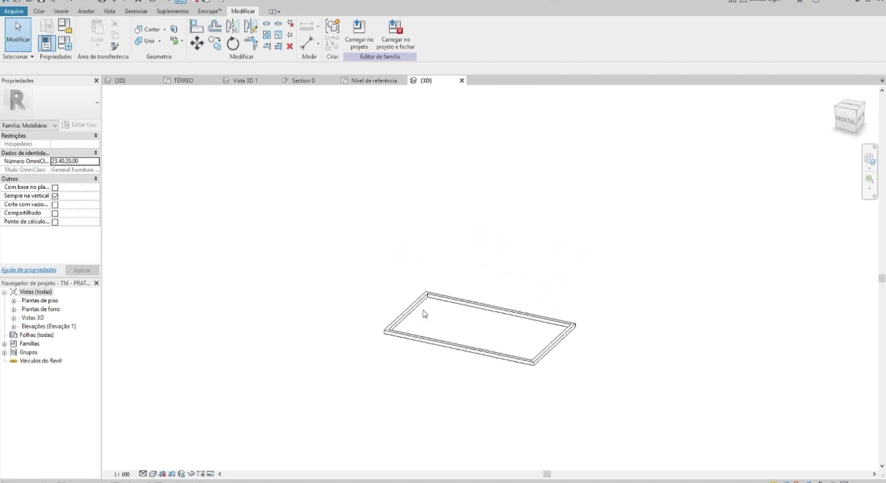
- Inspect the frame in the Nível de referência plan, then open the Parte frontal elevation
{"action": "left_click", "coordinate": [33, 302]}
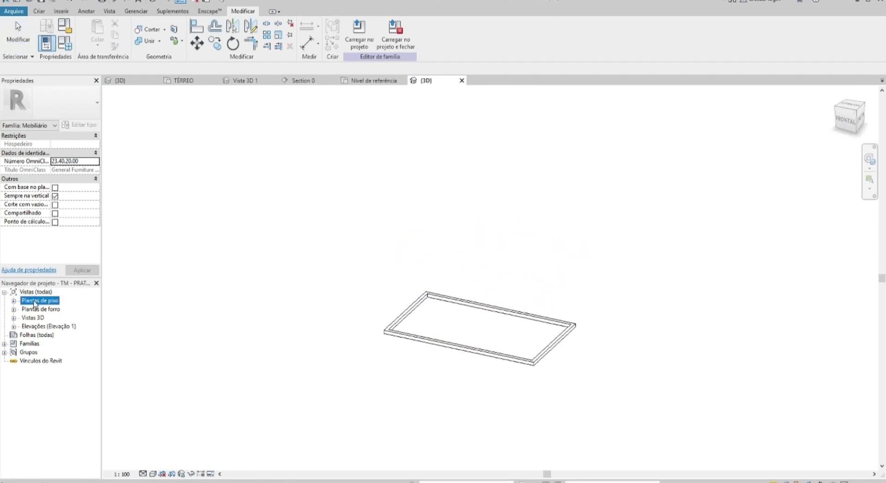
{"action": "left_click", "coordinate": [532, 282]}
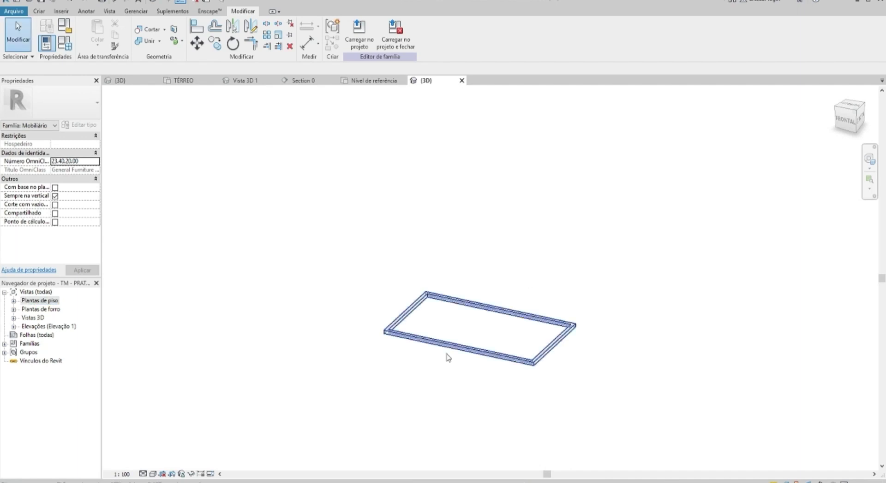
{"action": "double_click", "coordinate": [46, 302]}
{"action": "double_click", "coordinate": [53, 309]}
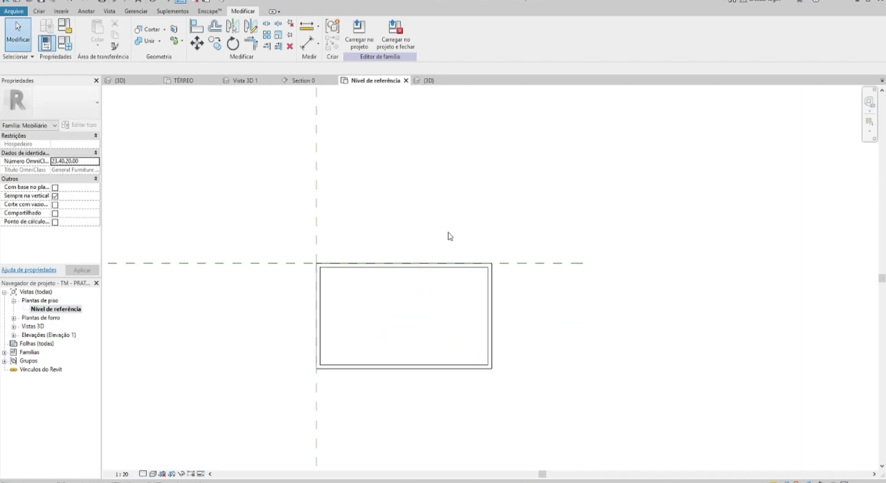
{"action": "left_click", "coordinate": [318, 229]}
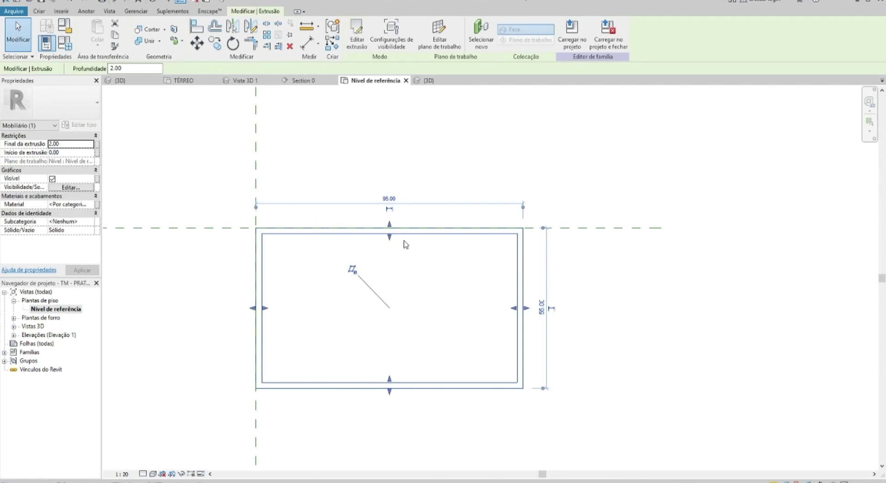
{"action": "left_click", "coordinate": [14, 335]}
{"action": "double_click", "coordinate": [48, 361]}
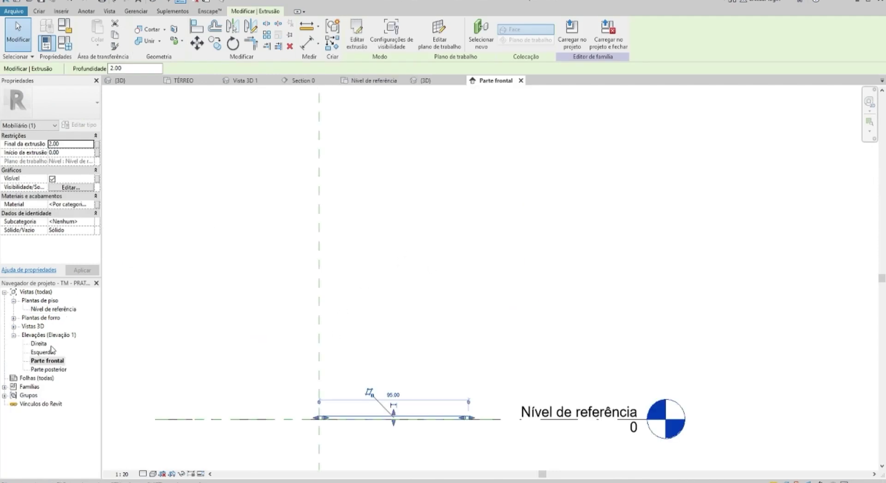
{"action": "left_click", "coordinate": [367, 417]}
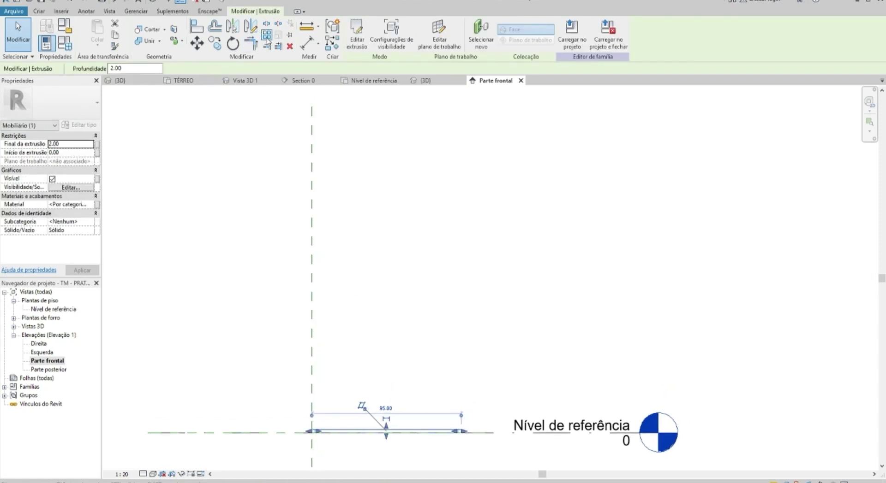
{"action": "key", "text": "c"}
{"action": "key", "text": "o"}
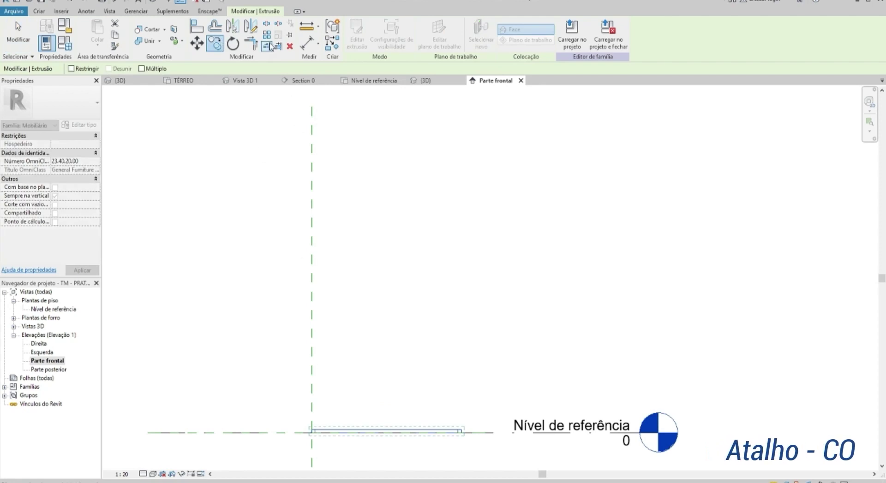
{"action": "left_click", "coordinate": [268, 35]}
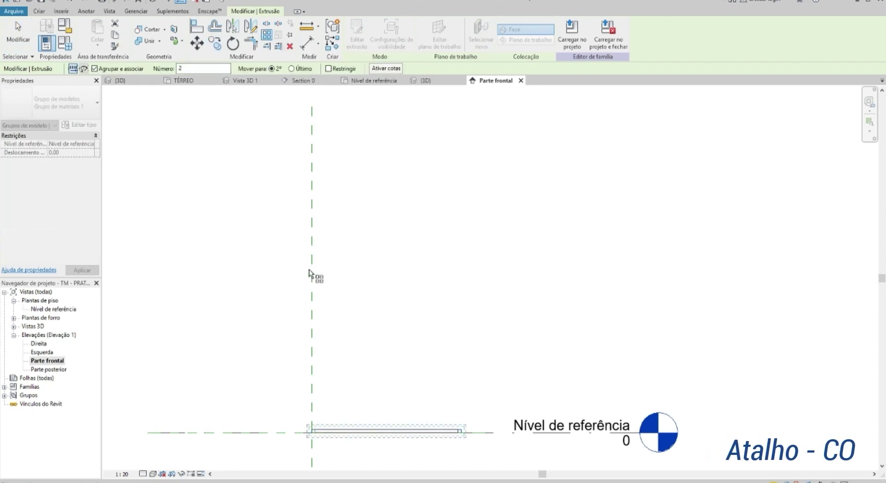
{"action": "left_click", "coordinate": [312, 433]}
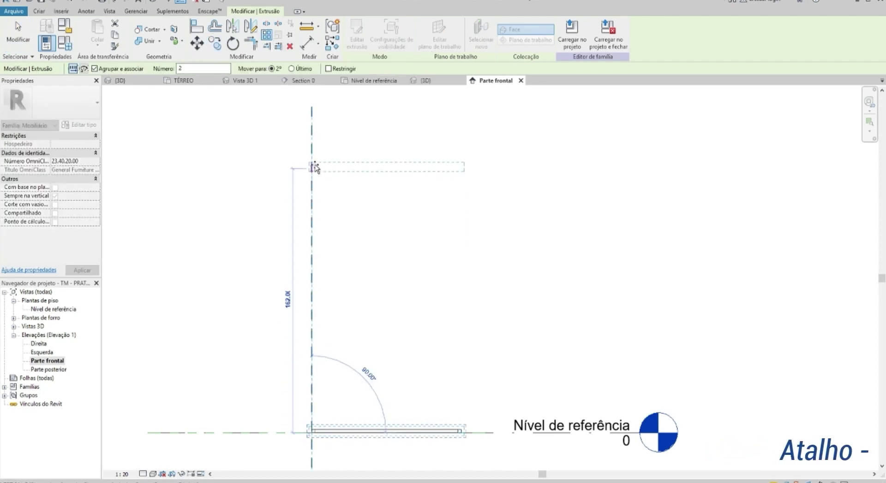
{"action": "middle_click_drag", "start_coordinate": [310, 122], "coordinate": [313, 189]}
{"action": "middle_click_drag", "start_coordinate": [315, 158], "coordinate": [315, 168]}
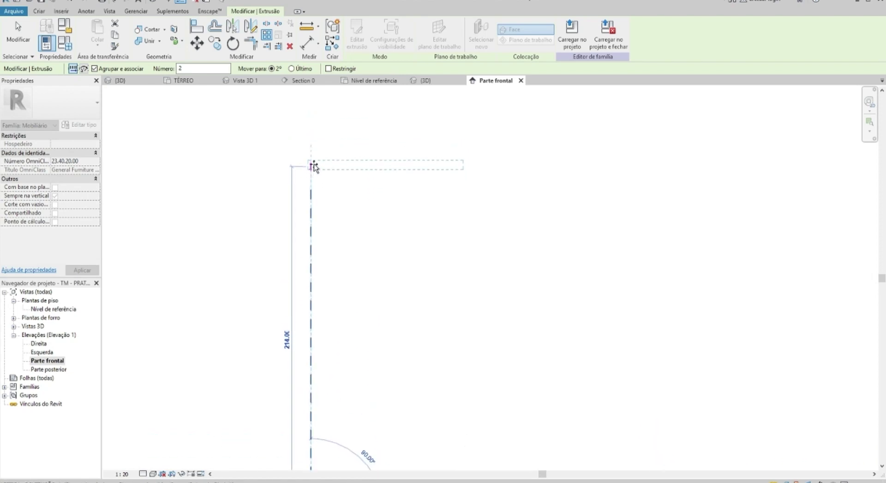
{"action": "middle_click_drag", "start_coordinate": [313, 133], "coordinate": [314, 165]}
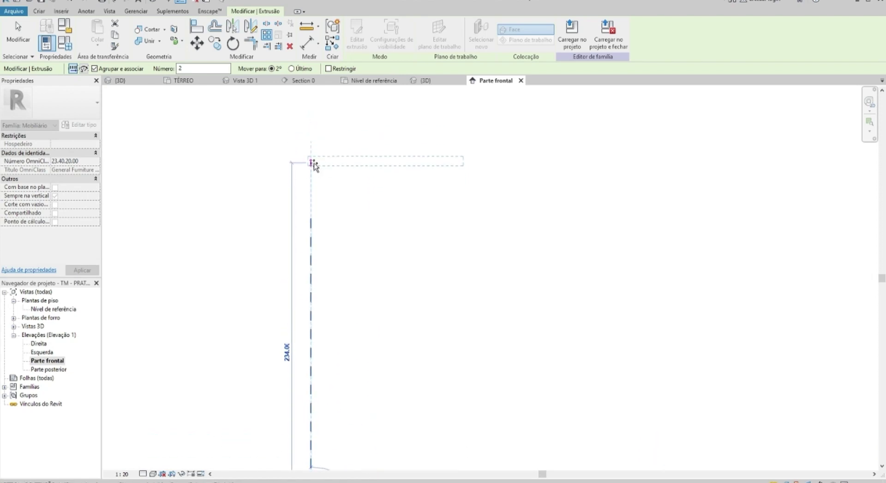
{"action": "scroll", "coordinate": [314, 157], "scroll_direction": "down", "scroll_amount": 3}
{"action": "scroll", "coordinate": [314, 157], "scroll_direction": "down", "scroll_amount": 1}
{"action": "scroll", "coordinate": [314, 157], "scroll_direction": "up", "scroll_amount": 3}
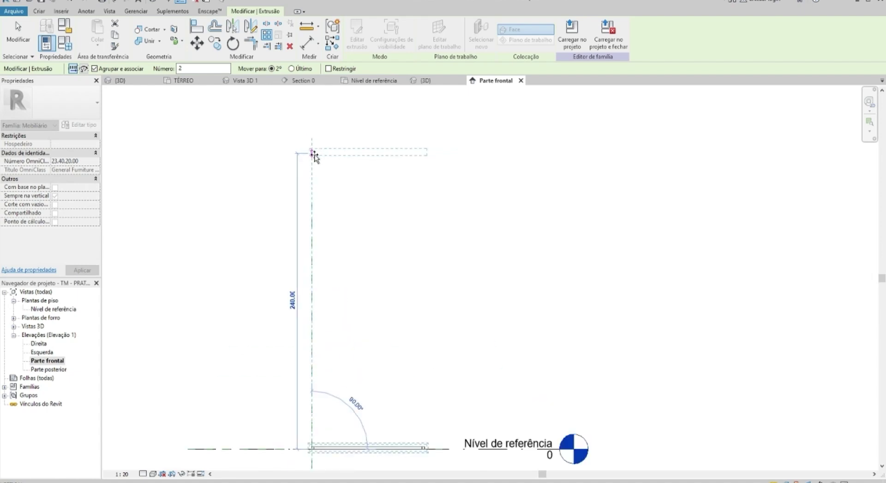
{"action": "key", "text": "Escape"}
{"action": "scroll", "coordinate": [253, 144], "scroll_direction": "up", "scroll_amount": 1}
{"action": "scroll", "coordinate": [253, 143], "scroll_direction": "down", "scroll_amount": 1}
{"action": "left_click", "coordinate": [87, 11]}
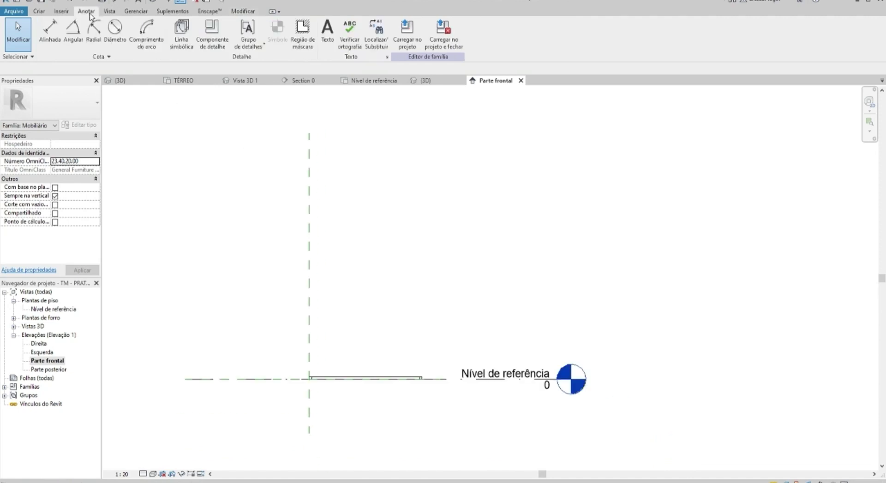
- With Symbolic Line, draw a 240 vertical line from the reference level and a horizontal line across its top
{"action": "left_click", "coordinate": [181, 36]}
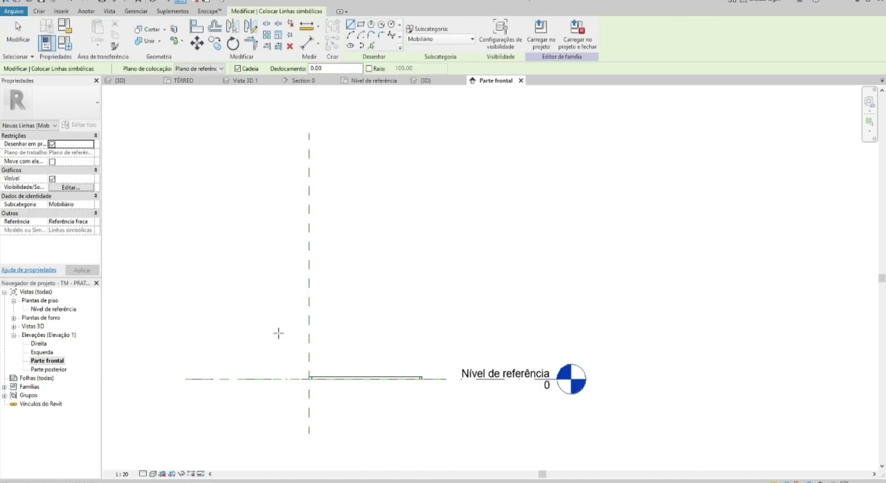
{"action": "left_click", "coordinate": [246, 379]}
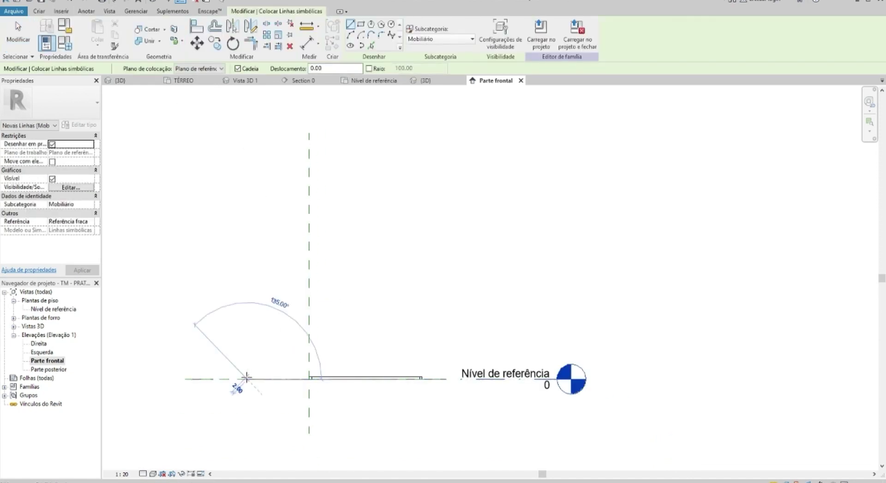
{"action": "middle_click_drag", "start_coordinate": [230, 319], "coordinate": [229, 352]}
{"action": "type", "text": "24"}
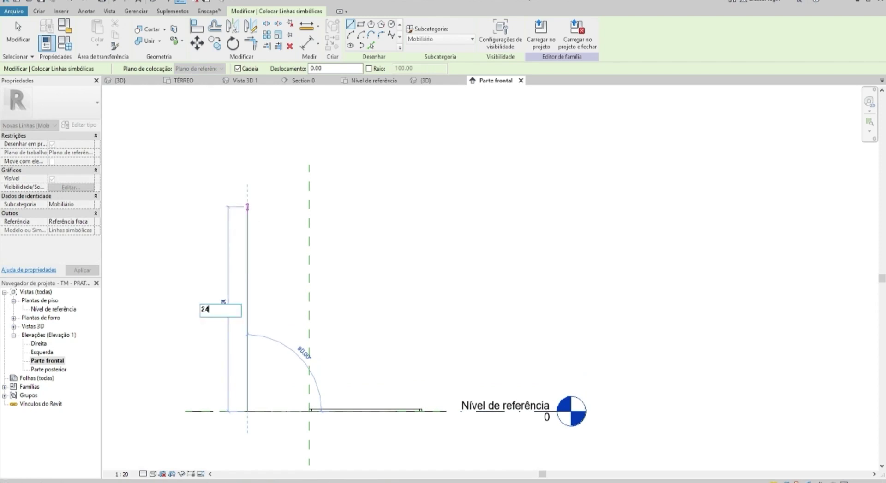
{"action": "type", "text": "0"}
{"action": "key", "text": "Return"}
{"action": "middle_click_drag", "start_coordinate": [311, 134], "coordinate": [298, 146]}
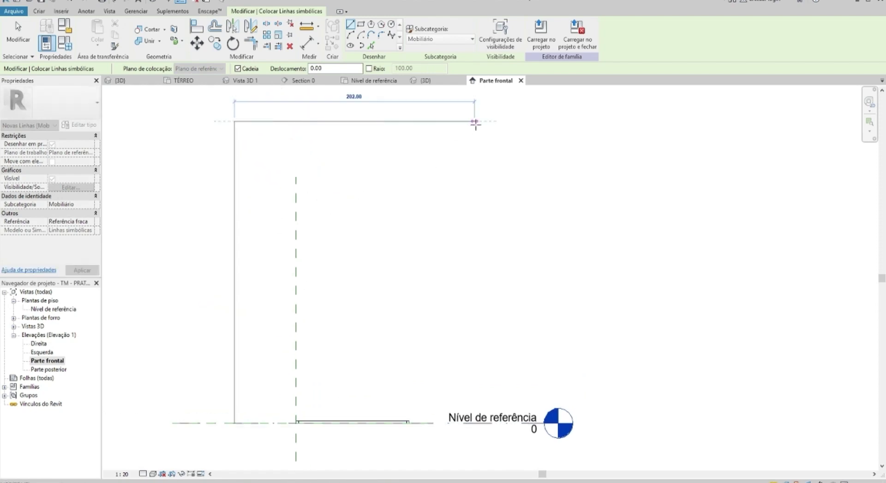
{"action": "left_click", "coordinate": [481, 122]}
{"action": "key", "text": "Escape"}
{"action": "key", "text": "Escape"}
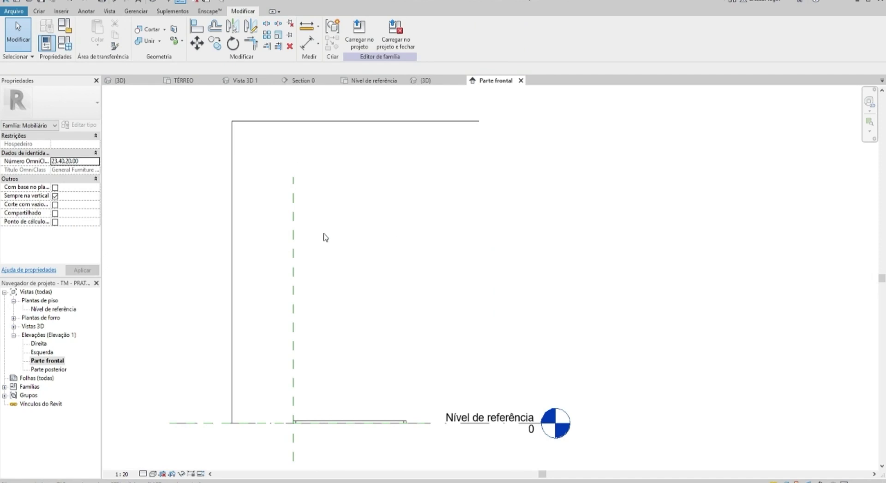
- Array the bottom shelf frame upward at 36 spacing, raising the count to 7 shelves
{"action": "left_click", "coordinate": [313, 423]}
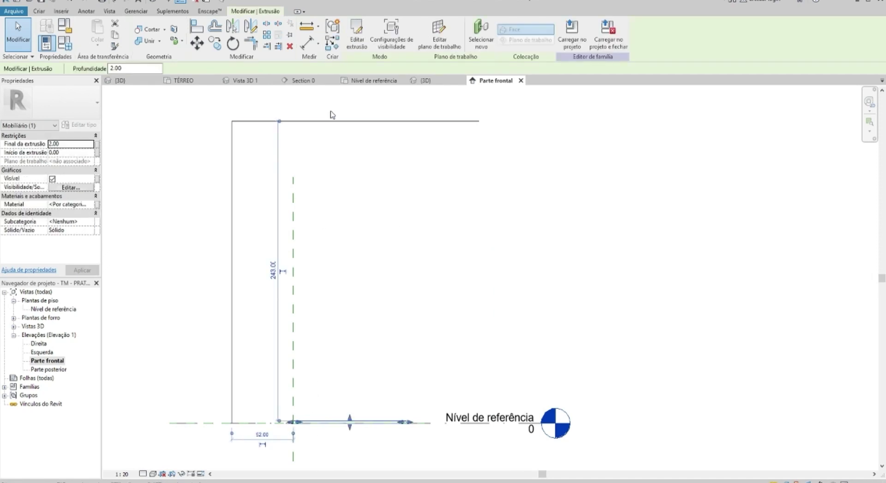
{"action": "middle_click_drag", "start_coordinate": [331, 179], "coordinate": [346, 182]}
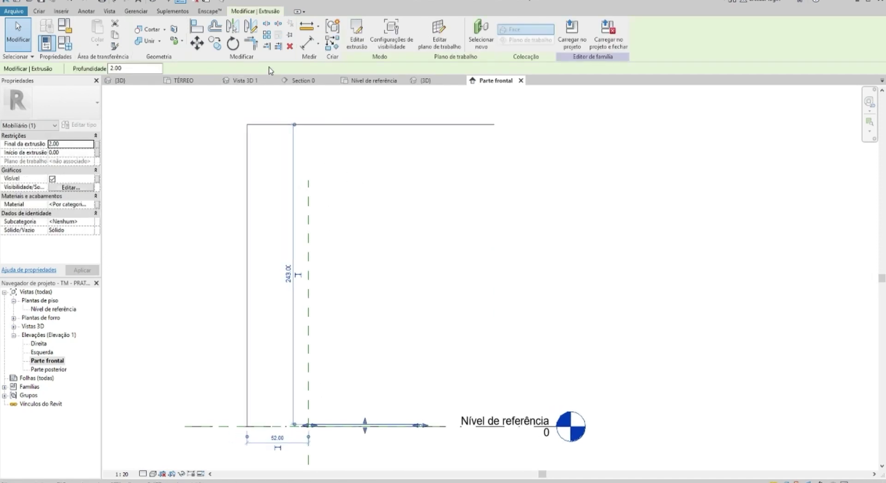
{"action": "left_click", "coordinate": [267, 36]}
{"action": "left_click", "coordinate": [311, 429]}
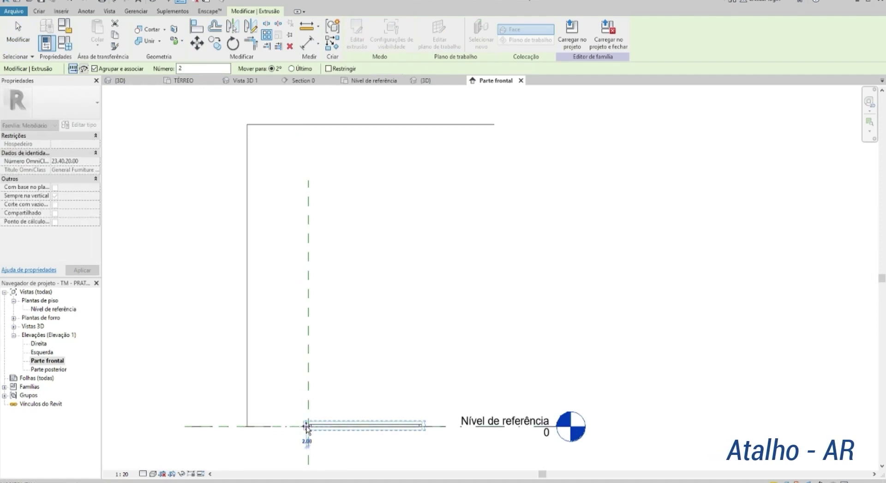
{"action": "left_click", "coordinate": [308, 384]}
{"action": "type", "text": "4"}
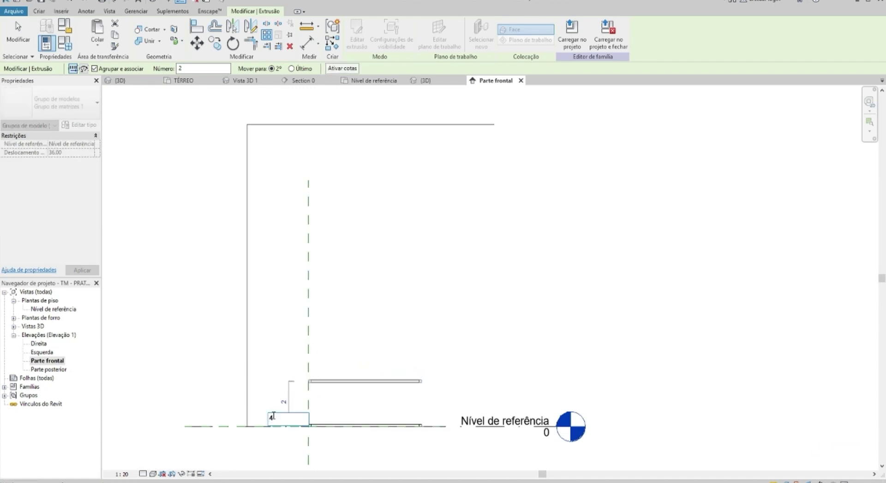
{"action": "key", "text": "Return"}
{"action": "key", "text": "Return"}
{"action": "left_click", "coordinate": [283, 337]}
{"action": "type", "text": "6"}
{"action": "key", "text": "Return"}
{"action": "left_click", "coordinate": [284, 314]}
{"action": "type", "text": "7"}
{"action": "key", "text": "Return"}
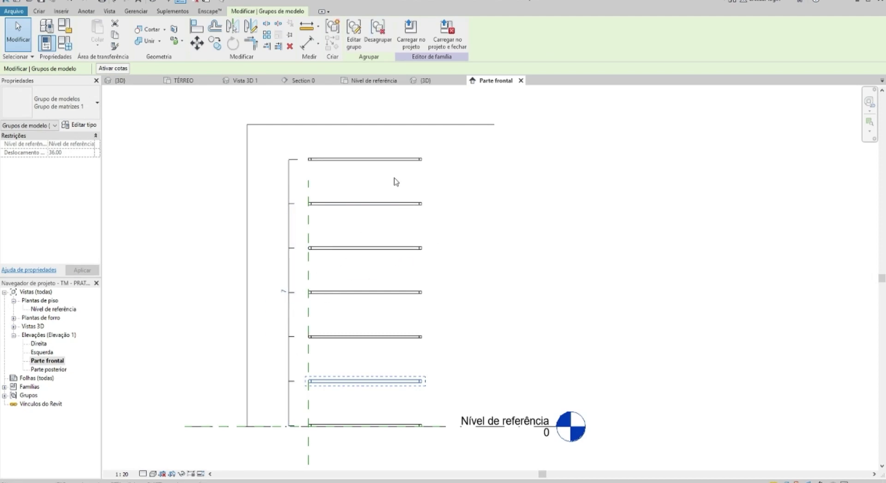
{"action": "left_click", "coordinate": [353, 178]}
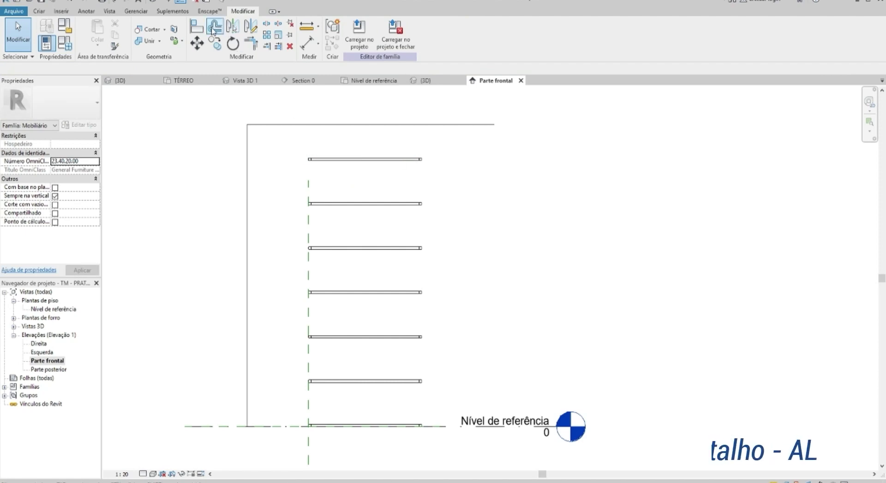
- Align (AL) the top shelf onto the horizontal symbolic line at the top
{"action": "key", "text": "a"}
{"action": "key", "text": "l"}
{"action": "left_click", "coordinate": [322, 125]}
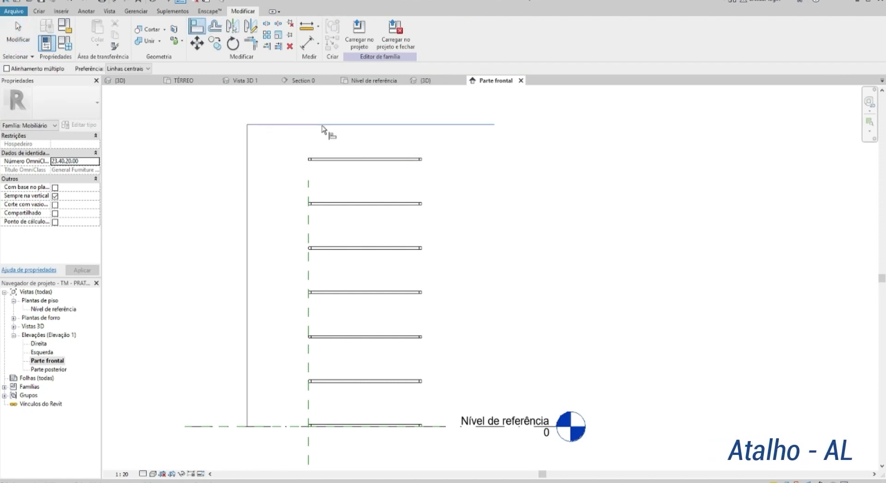
{"action": "left_click", "coordinate": [328, 160]}
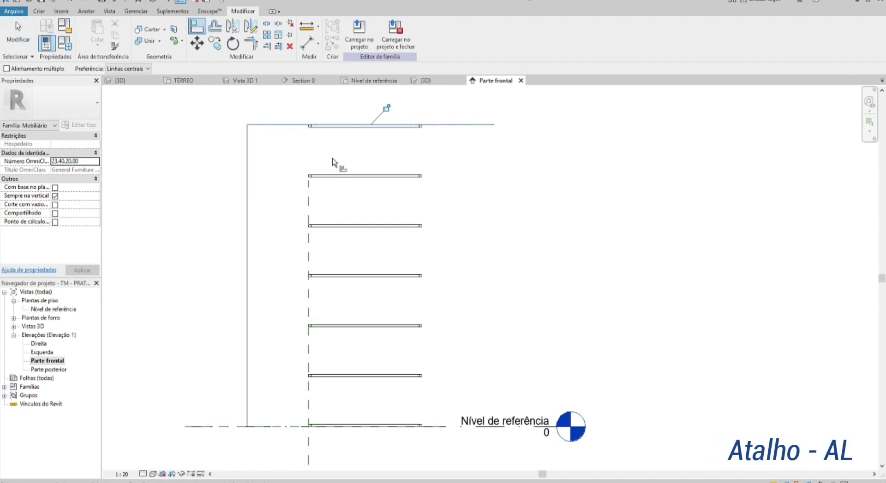
{"action": "key", "text": "Escape"}
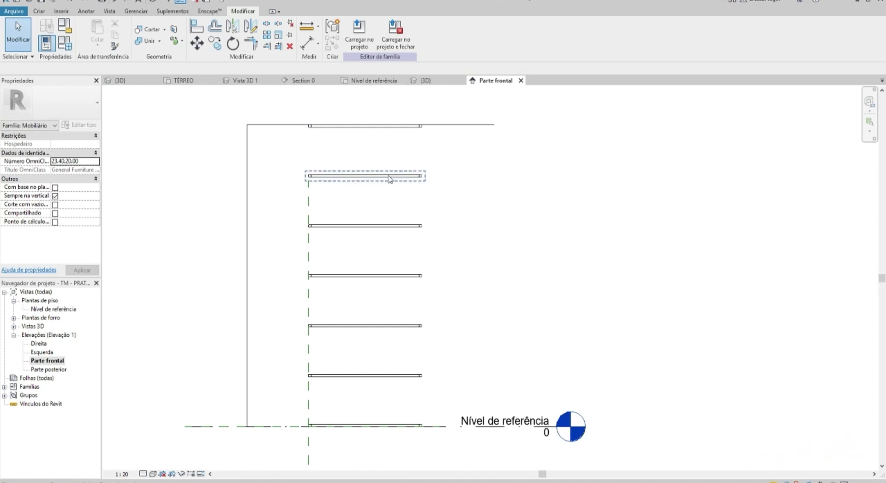
- Begin an aligned dimension (DI) across the bottom shelf gap, then cancel it
{"action": "key", "text": "d"}
{"action": "key", "text": "i"}
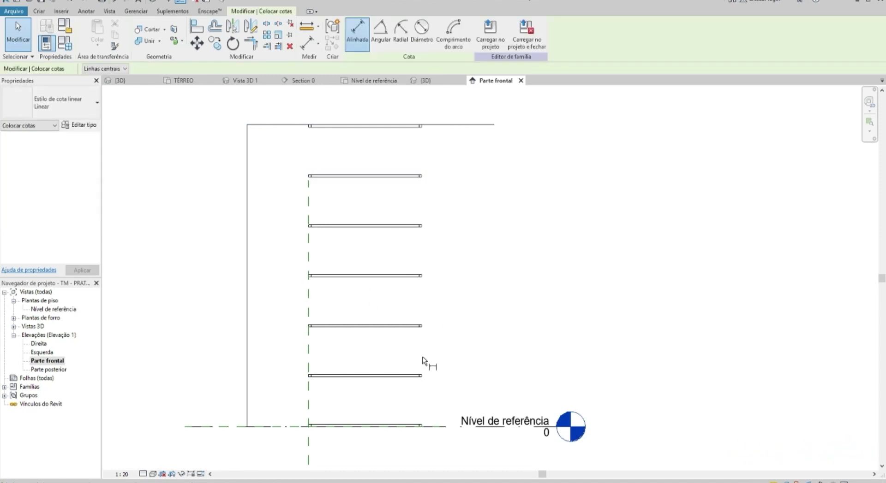
{"action": "scroll", "coordinate": [342, 424], "scroll_direction": "up", "scroll_amount": 2}
{"action": "left_click", "coordinate": [334, 426]}
{"action": "left_click", "coordinate": [334, 351]}
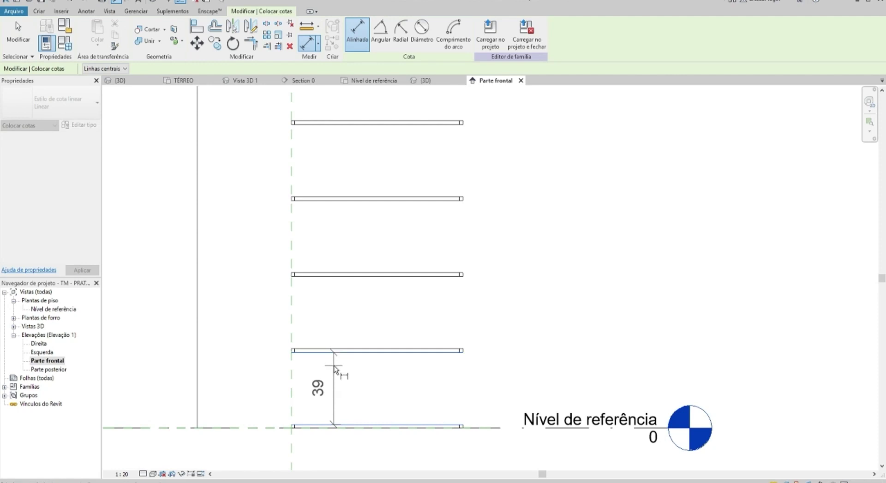
{"action": "key", "text": "Escape"}
{"action": "key", "text": "Escape"}
- Move the bottom shelf frame group up by 1 above the reference level
{"action": "left_click", "coordinate": [341, 427]}
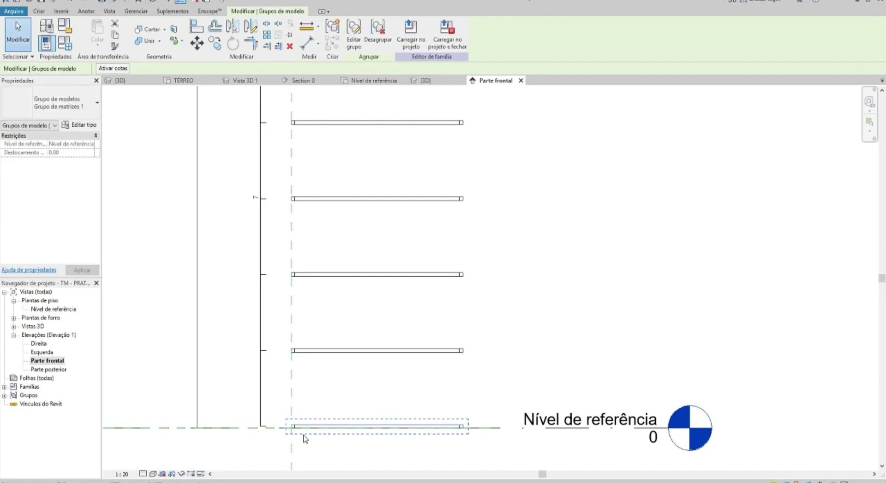
{"action": "scroll", "coordinate": [305, 439], "scroll_direction": "up", "scroll_amount": 2}
{"action": "left_click", "coordinate": [198, 43]}
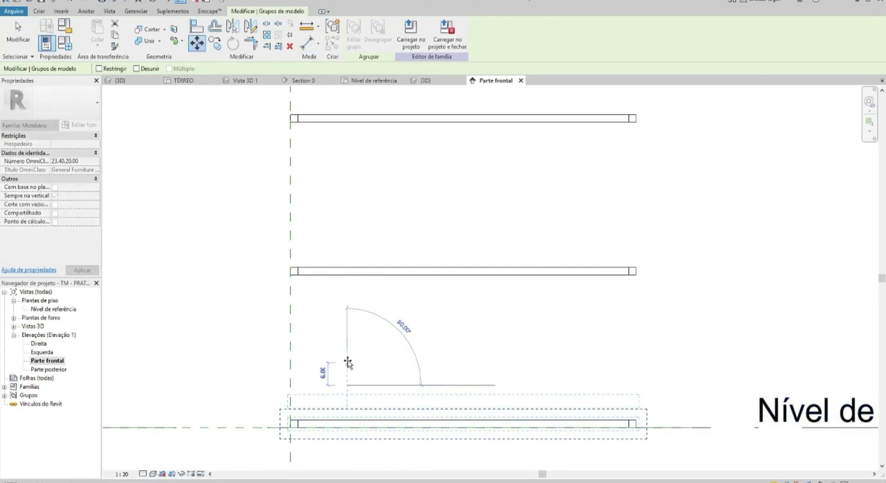
{"action": "type", "text": "1"}
{"action": "key", "text": "Return"}
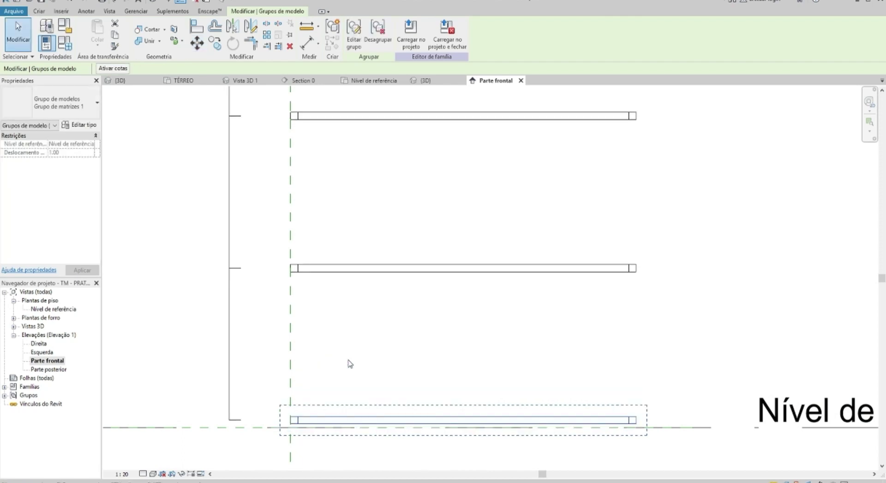
- Zoom out, deselect the group, and pan the front elevation to review the raised shelf
{"action": "scroll", "coordinate": [376, 366], "scroll_direction": "down", "scroll_amount": 2}
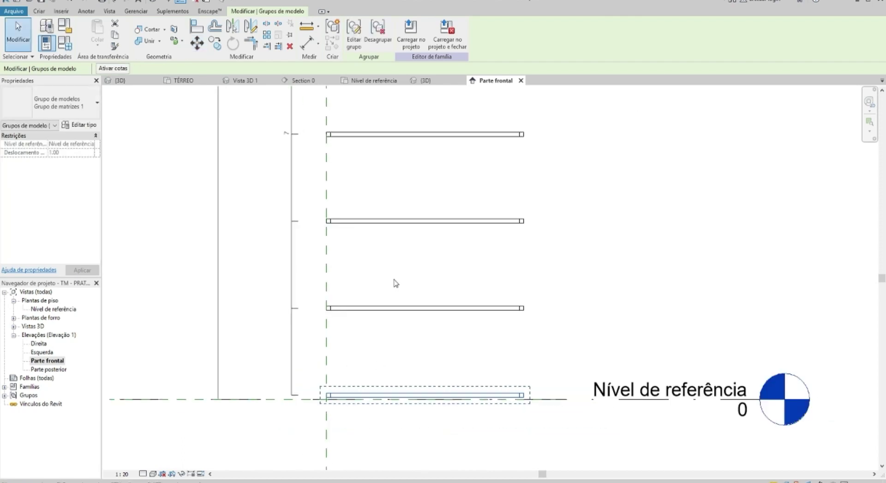
{"action": "scroll", "coordinate": [401, 277], "scroll_direction": "down", "scroll_amount": 1}
{"action": "scroll", "coordinate": [405, 354], "scroll_direction": "down", "scroll_amount": 1}
{"action": "scroll", "coordinate": [417, 314], "scroll_direction": "down", "scroll_amount": 1}
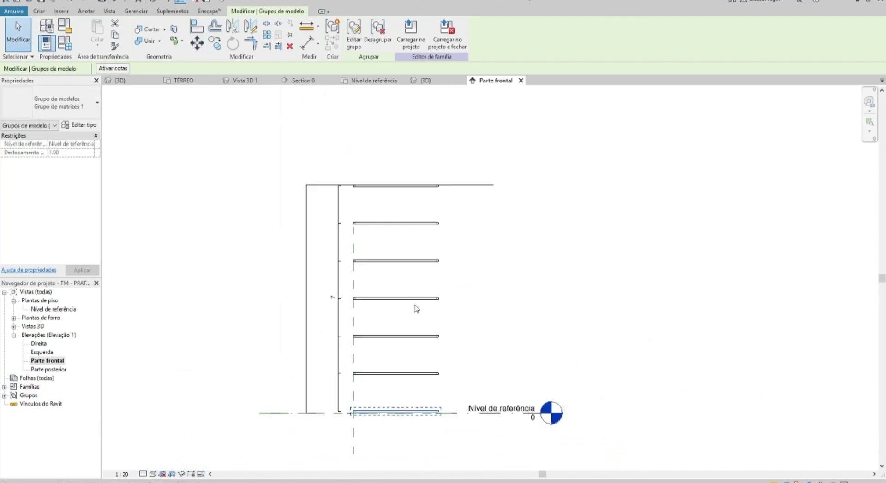
{"action": "left_click", "coordinate": [386, 310]}
{"action": "scroll", "coordinate": [386, 314], "scroll_direction": "up", "scroll_amount": 1}
{"action": "middle_click_drag", "start_coordinate": [403, 320], "coordinate": [430, 309]}
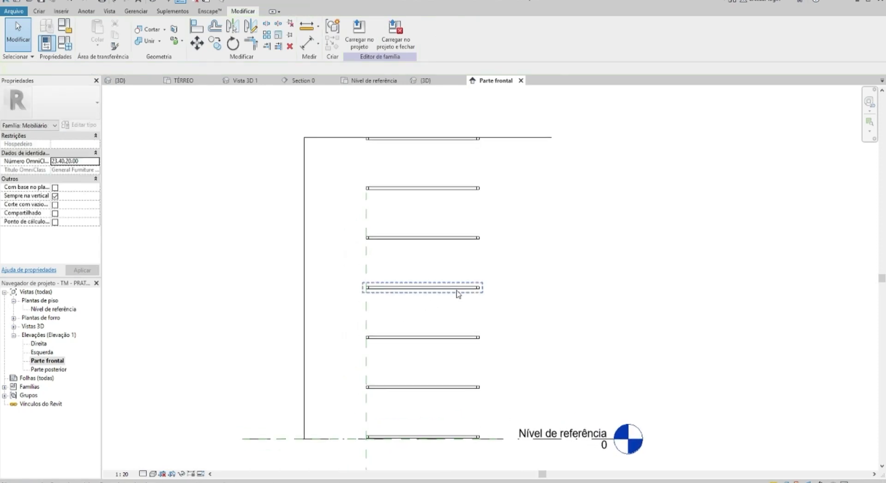
{"action": "key", "text": "ctrl+Tab"}
- Orbit the 3D view and select the top shelf frame group
{"action": "mouse_move", "coordinate": [498, 277]}
{"action": "middle_mouse_down", "text": "shift"}
{"action": "mouse_move", "coordinate": [529, 367]}
{"action": "mouse_move", "coordinate": [589, 331]}
{"action": "middle_mouse_up", "text": "shift"}
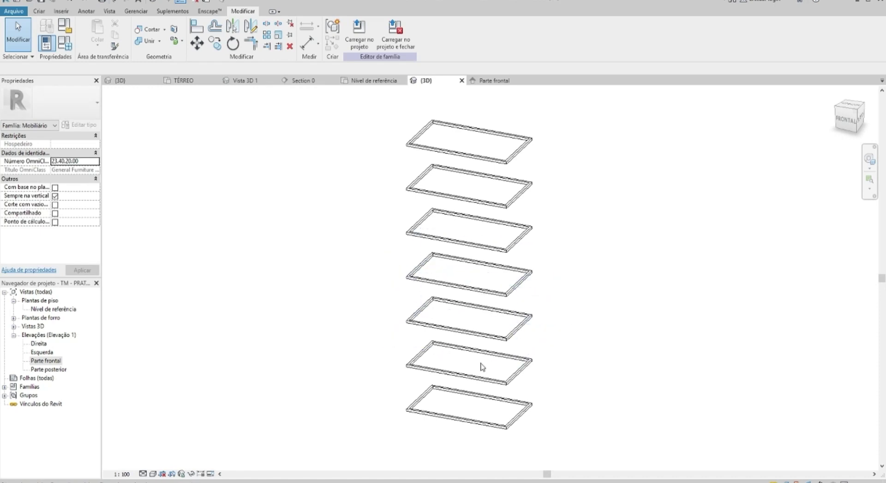
{"action": "left_click", "coordinate": [498, 296]}
{"action": "key", "text": "Escape"}
{"action": "left_click", "coordinate": [479, 382]}
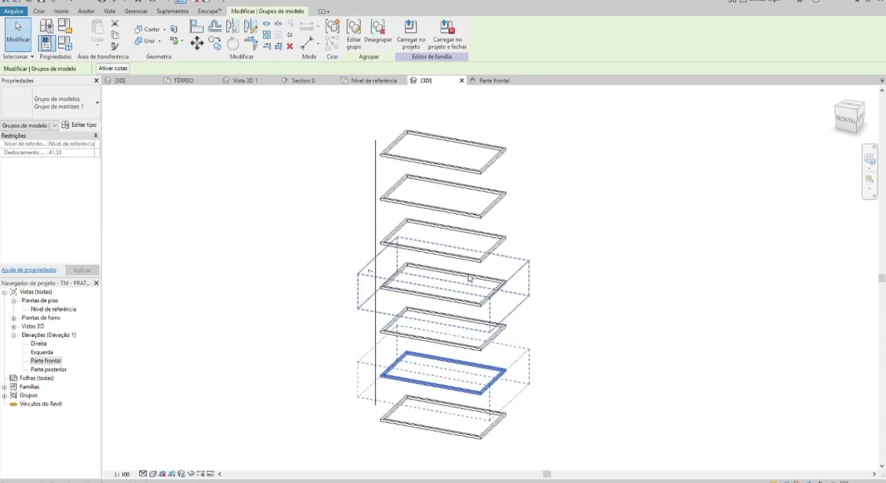
{"action": "left_click", "coordinate": [468, 275], "text": "ctrl"}
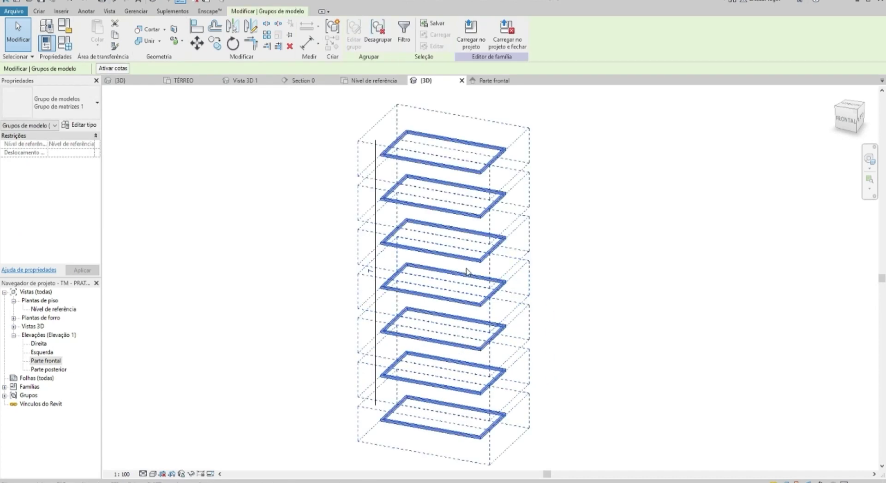
{"action": "left_click", "coordinate": [429, 182]}
{"action": "left_click", "coordinate": [413, 161]}
- Select all visible shelf group instances, ungroup them, and box-select the seven frames
{"action": "right_click", "coordinate": [414, 162]}
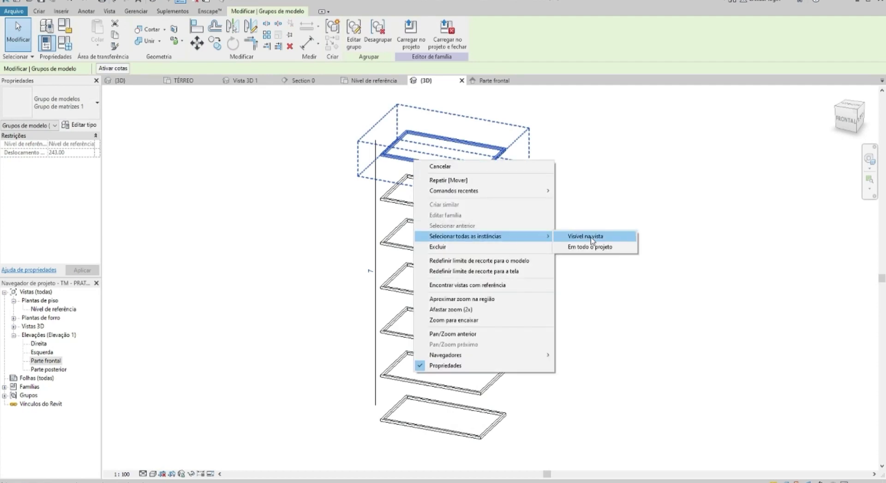
{"action": "left_click", "coordinate": [592, 239]}
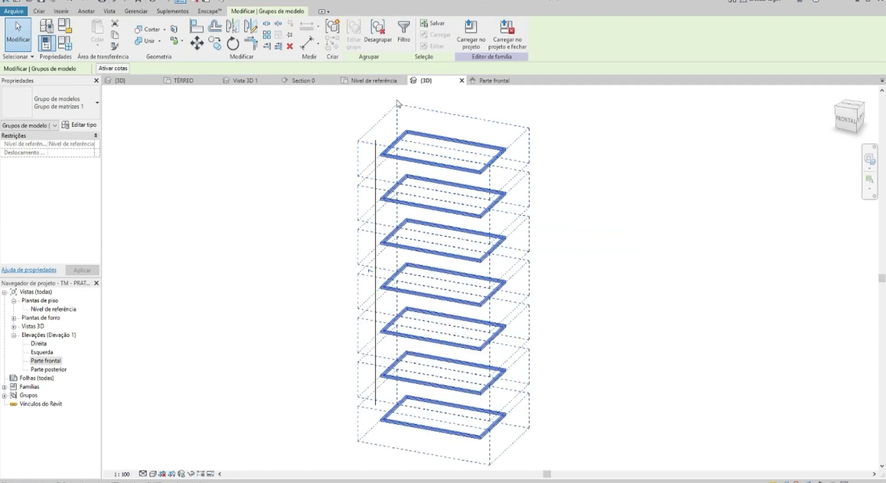
{"action": "left_click", "coordinate": [378, 31]}
{"action": "left_click", "coordinate": [434, 194]}
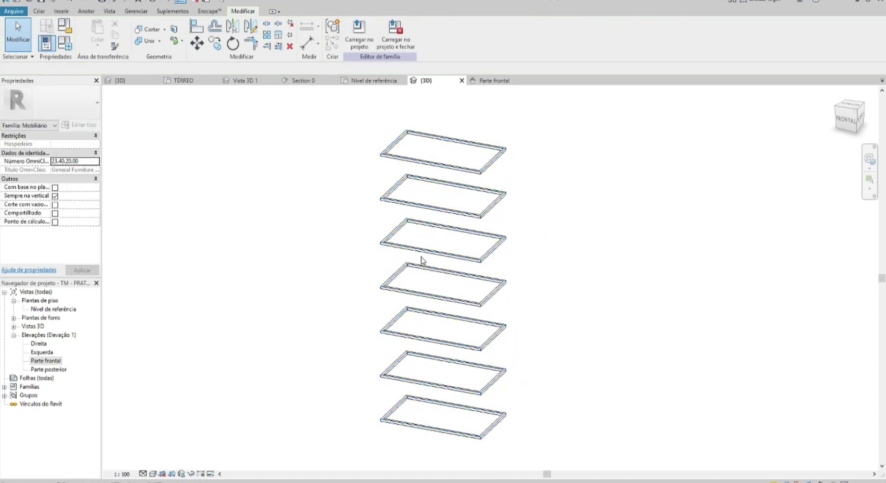
{"action": "left_click_drag", "start_coordinate": [555, 121], "coordinate": [386, 436]}
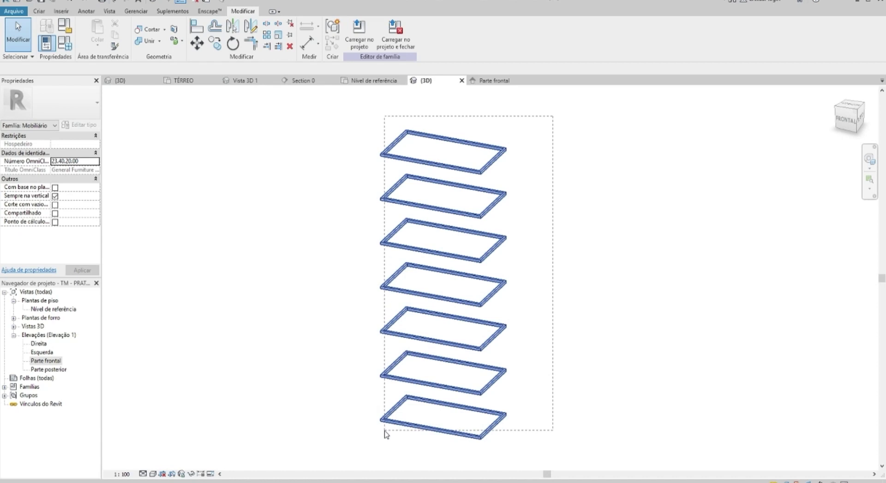
- Associate the seven frames' Material with a new family parameter named MATERIAL
{"action": "left_click", "coordinate": [98, 205]}
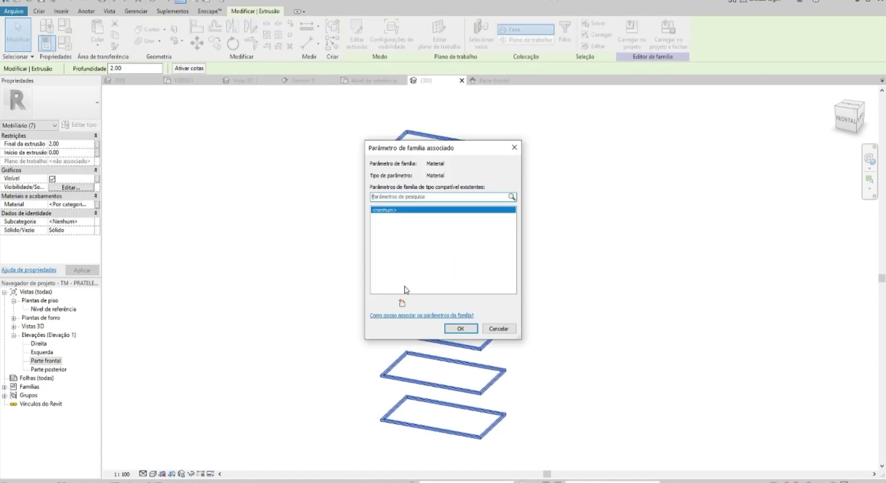
{"action": "left_click", "coordinate": [402, 303]}
{"action": "type", "text": "MATERIAL"}
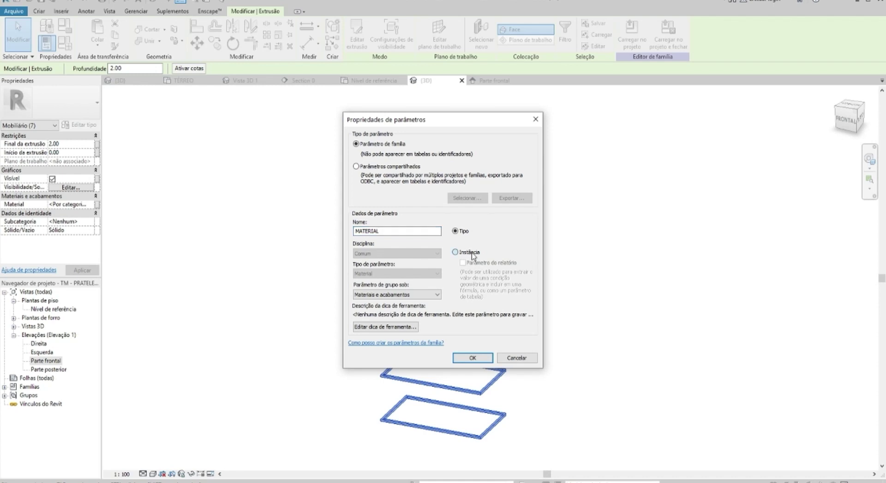
{"action": "left_click", "coordinate": [477, 351]}
{"action": "left_click", "coordinate": [477, 333]}
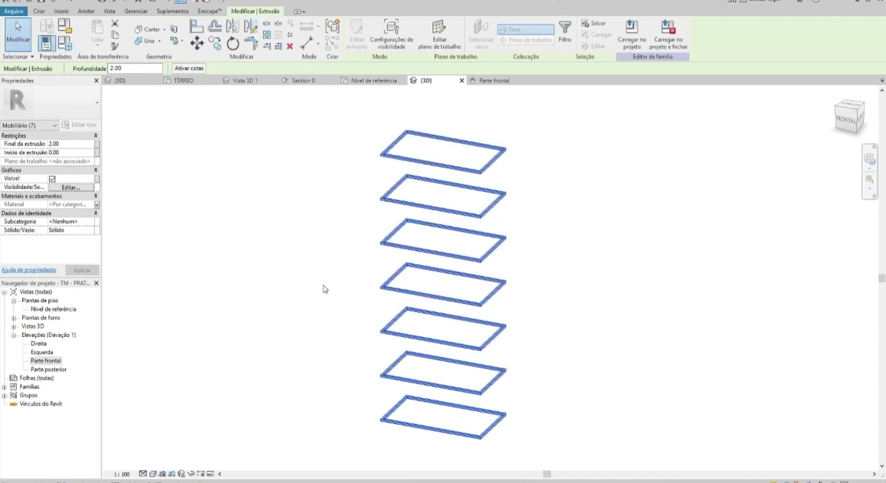
{"action": "middle_click_drag", "start_coordinate": [325, 289], "coordinate": [309, 289]}
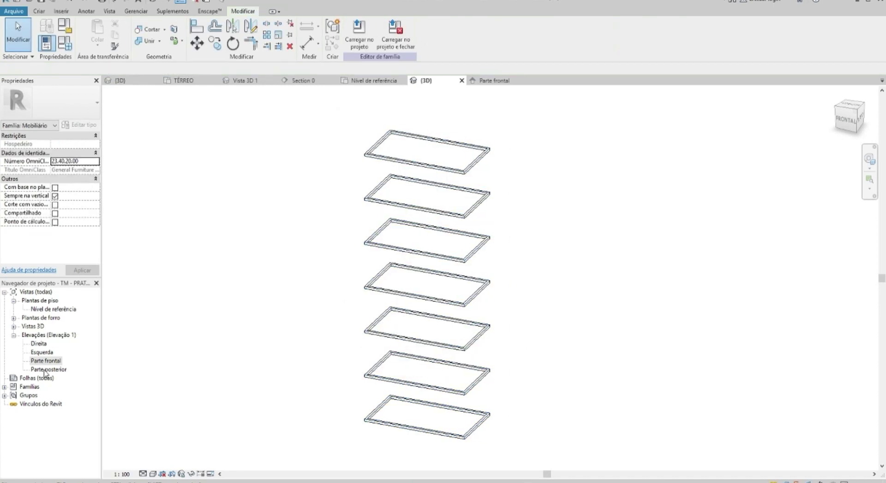
{"action": "left_click", "coordinate": [52, 310]}
- Start a new extrusion and set its work plane, working in the Nível de referência plan
{"action": "left_click", "coordinate": [205, 156]}
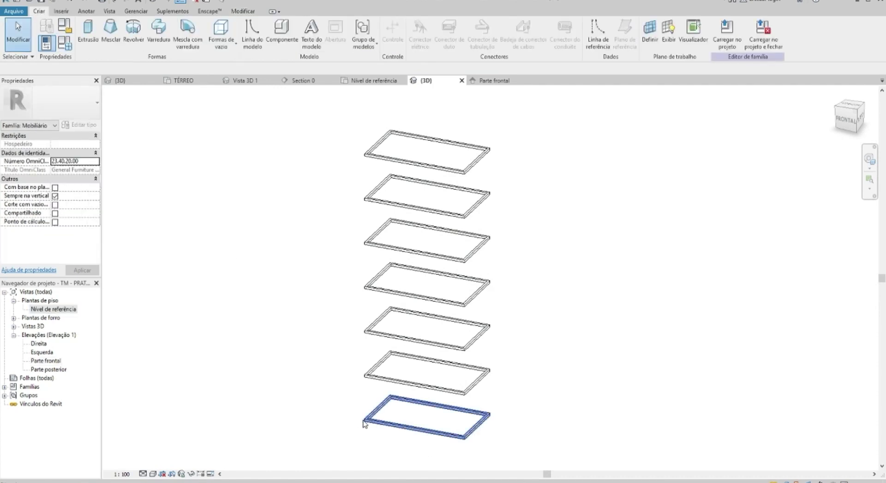
{"action": "left_click", "coordinate": [87, 29]}
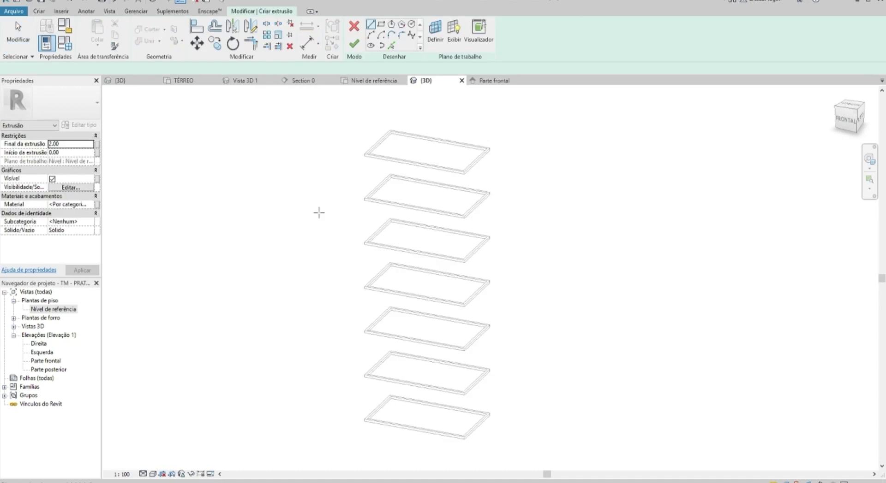
{"action": "left_click", "coordinate": [435, 30]}
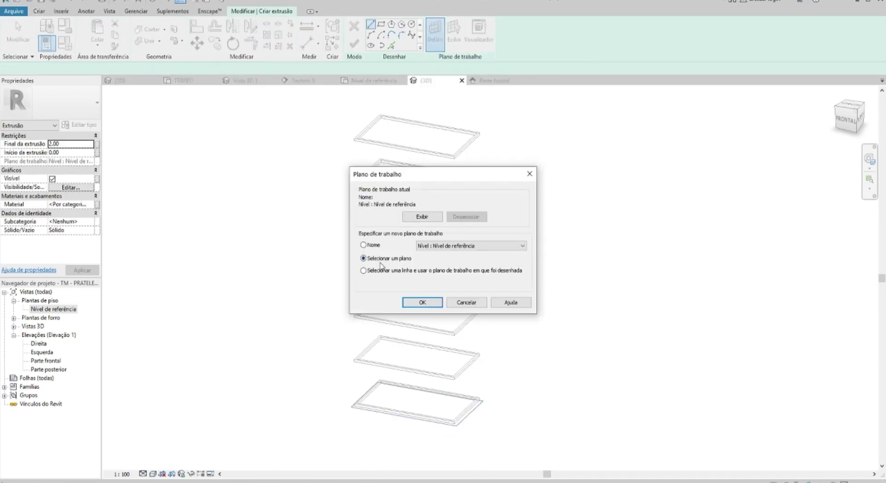
{"action": "left_click", "coordinate": [422, 302]}
{"action": "scroll", "coordinate": [458, 403], "scroll_direction": "up", "scroll_amount": 5}
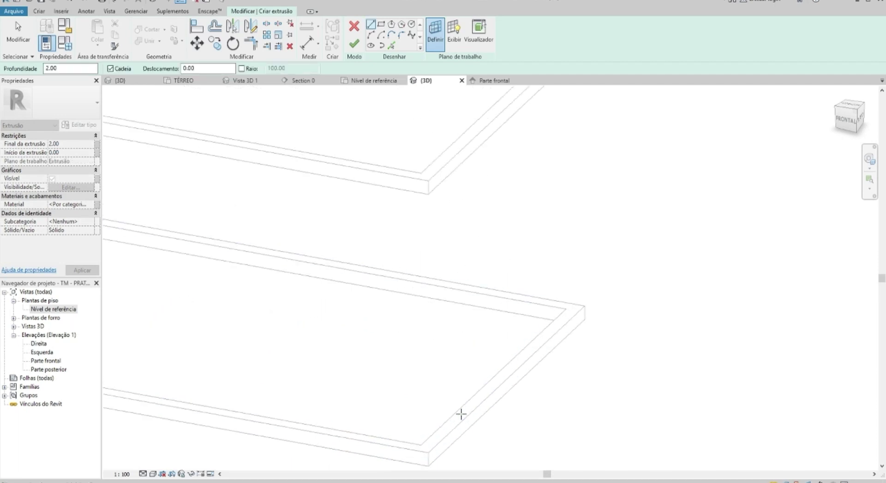
{"action": "scroll", "coordinate": [461, 414], "scroll_direction": "down", "scroll_amount": 5}
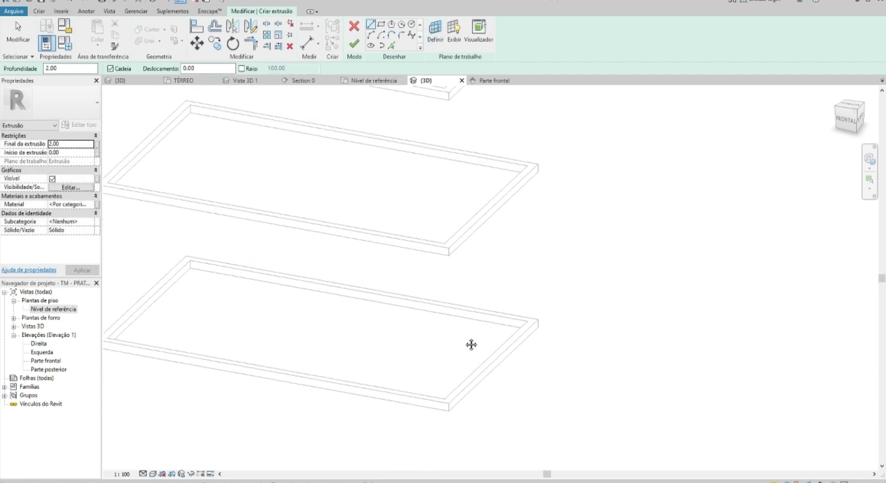
{"action": "double_click", "coordinate": [59, 309]}
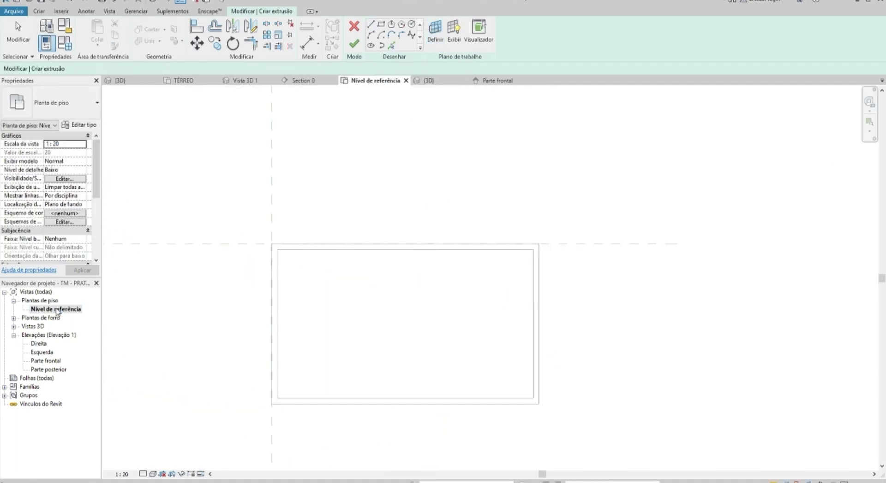
- Sketch the frame's rectangle outline and finish the 2.00-deep, 95.00-wide extrusion
{"action": "left_click", "coordinate": [381, 27]}
{"action": "left_click", "coordinate": [535, 244]}
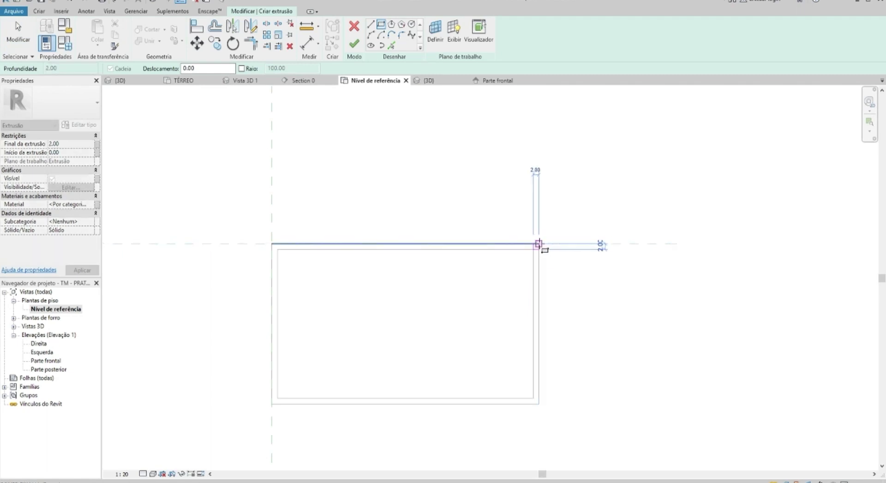
{"action": "left_click", "coordinate": [539, 244]}
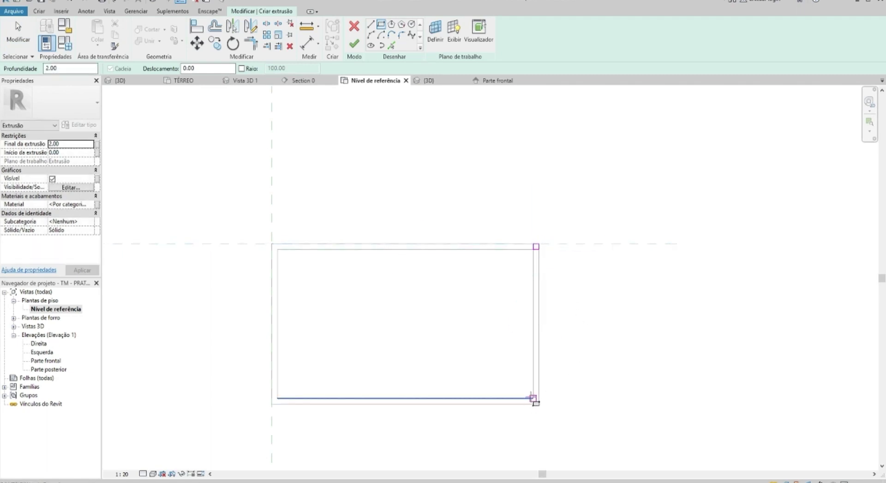
{"action": "left_click", "coordinate": [536, 404]}
{"action": "key", "text": "Escape"}
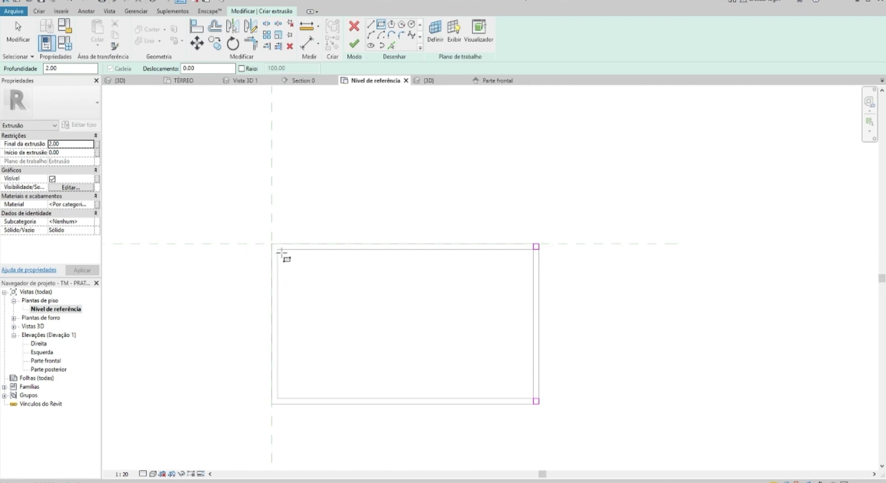
{"action": "left_click", "coordinate": [277, 249]}
{"action": "left_click", "coordinate": [277, 398]}
{"action": "left_click", "coordinate": [278, 398]}
{"action": "key", "text": "Escape"}
{"action": "left_click", "coordinate": [354, 43]}
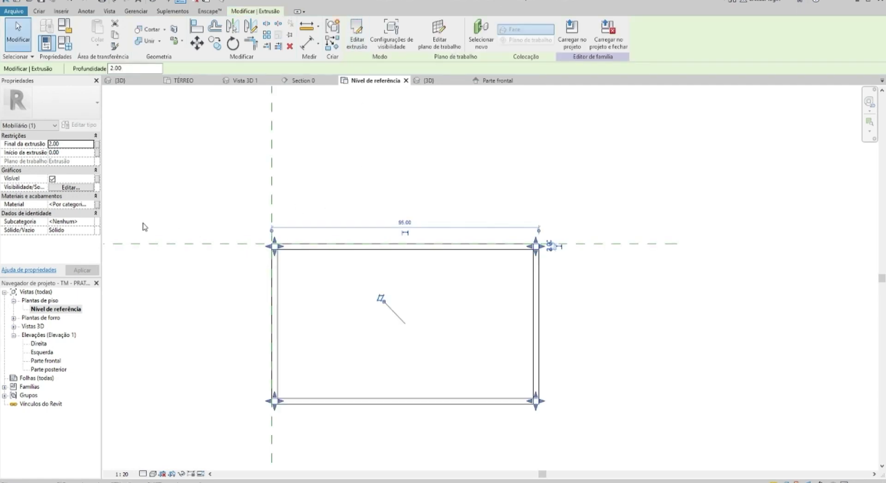
- In the Parte frontal elevation, stretch the post extrusion upward to a height of 38.33
{"action": "double_click", "coordinate": [50, 362]}
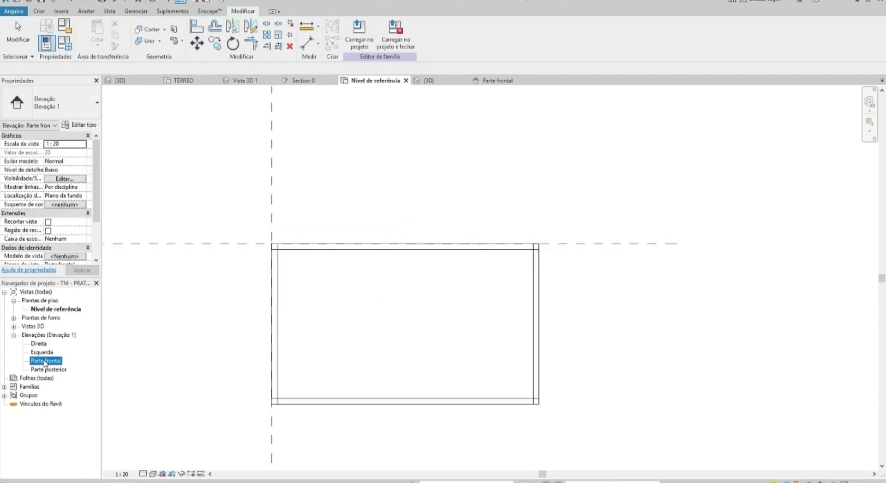
{"action": "scroll", "coordinate": [412, 312], "scroll_direction": "up", "scroll_amount": 2}
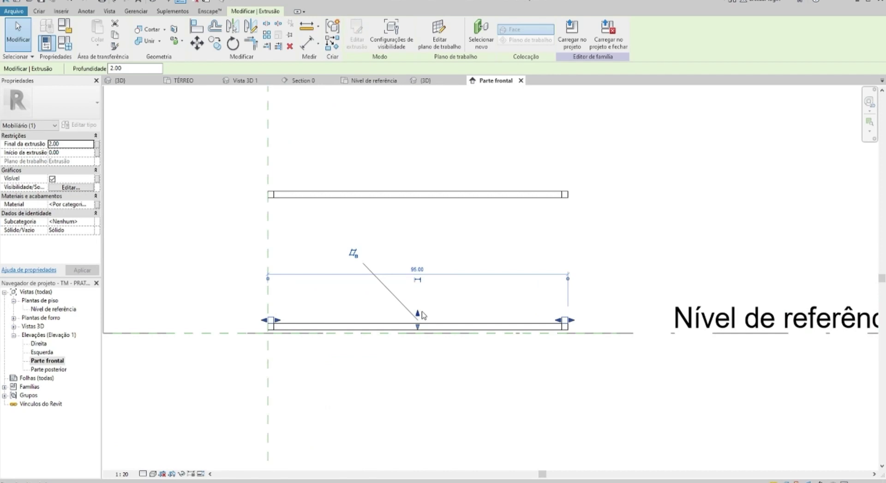
{"action": "left_click_drag", "start_coordinate": [418, 316], "coordinate": [418, 205]}
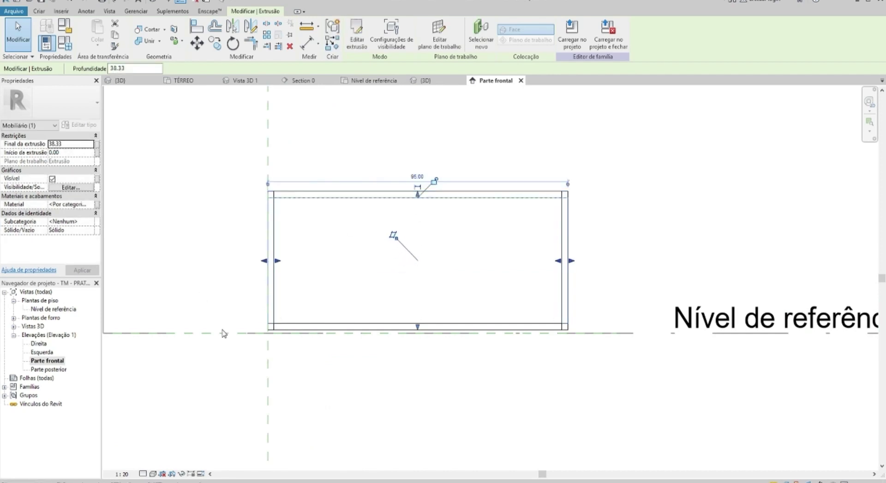
{"action": "scroll", "coordinate": [269, 333], "scroll_direction": "up", "scroll_amount": 2}
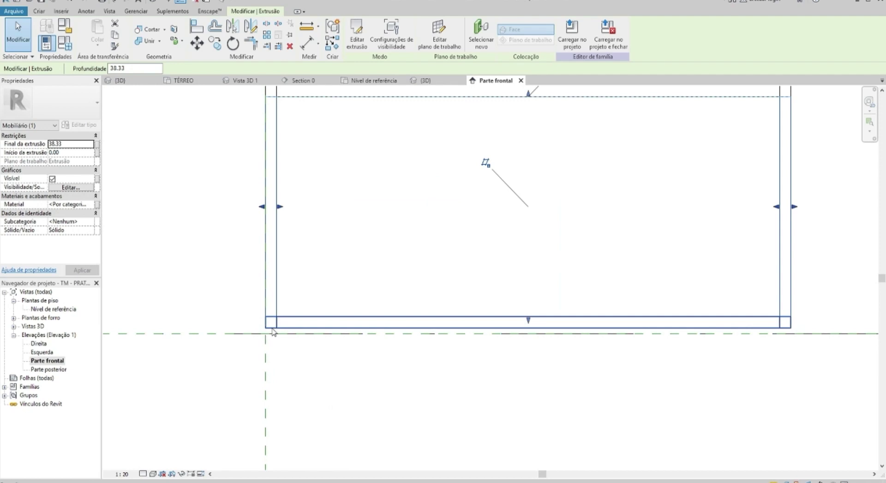
{"action": "left_click_drag", "start_coordinate": [526, 323], "coordinate": [528, 319]}
{"action": "scroll", "coordinate": [323, 310], "scroll_direction": "down", "scroll_amount": 1}
{"action": "key", "text": "Escape"}
- In 3D, link the post extrusion's material to the MATERIAL family parameter
{"action": "key", "text": "ctrl+Tab"}
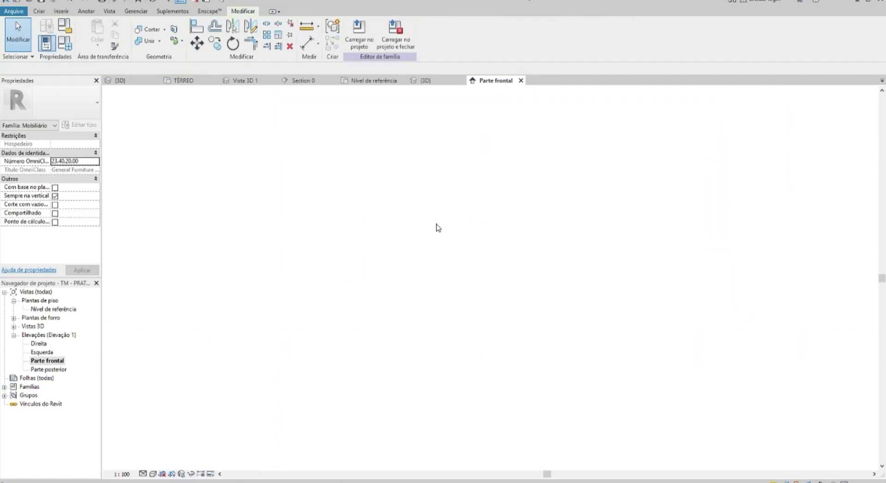
{"action": "scroll", "coordinate": [544, 288], "scroll_direction": "down", "scroll_amount": 3}
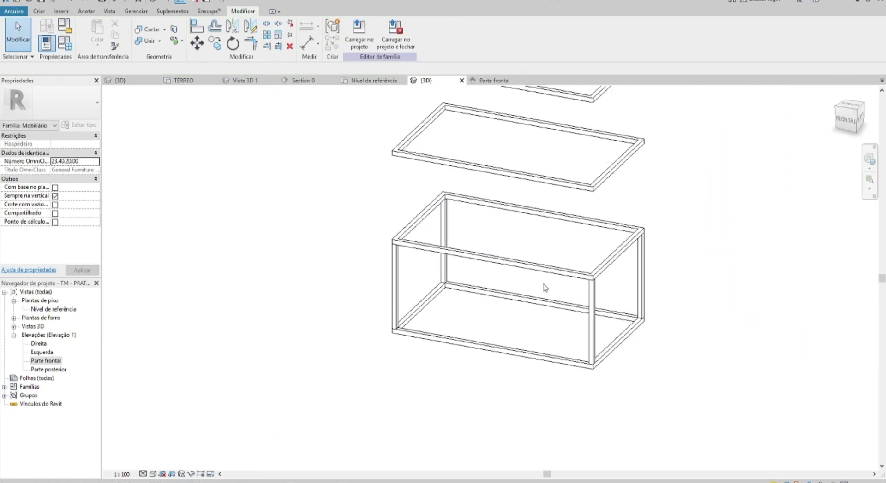
{"action": "left_click", "coordinate": [598, 290]}
{"action": "middle_click_drag", "start_coordinate": [598, 289], "coordinate": [382, 282], "text": "shift"}
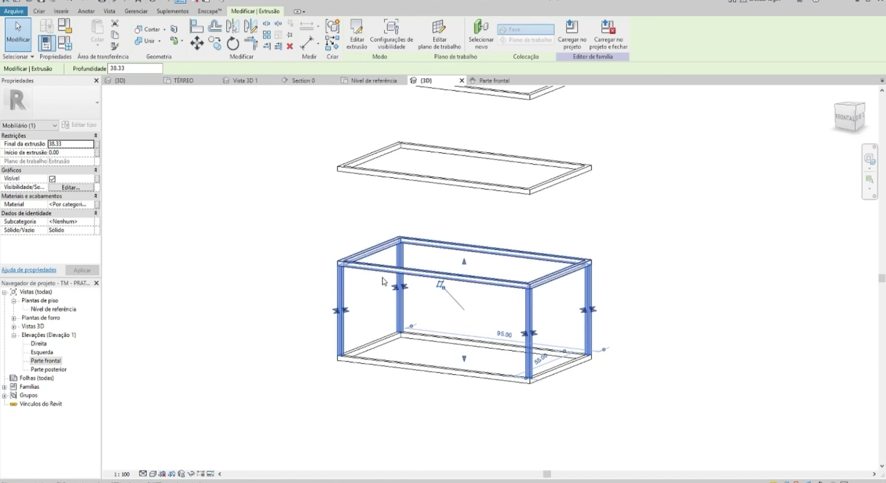
{"action": "middle_click_drag", "start_coordinate": [447, 290], "coordinate": [450, 352]}
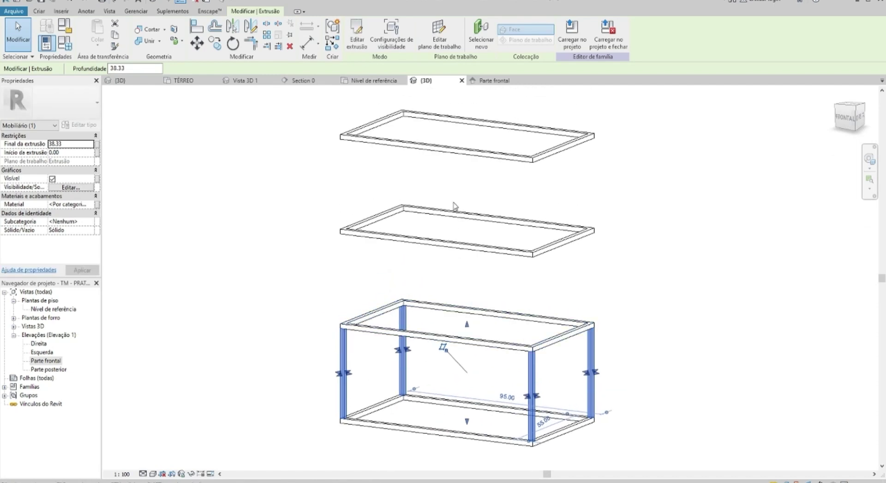
{"action": "left_click", "coordinate": [100, 204]}
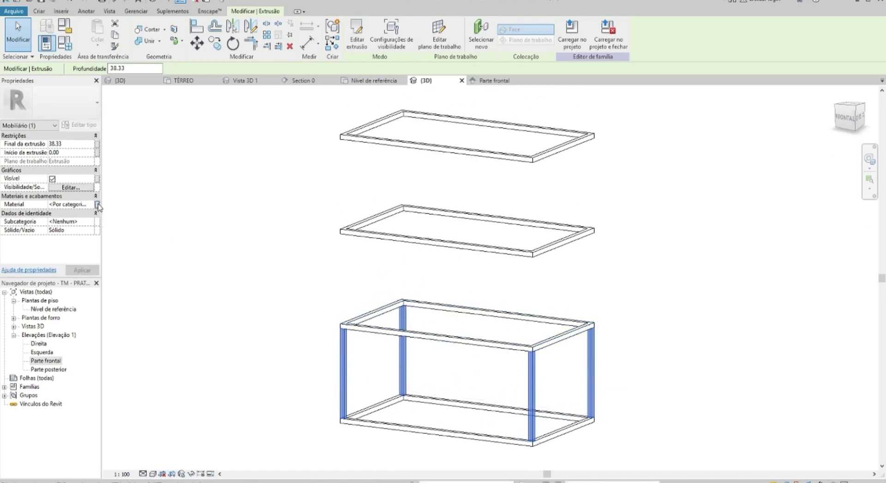
{"action": "left_click", "coordinate": [386, 217]}
{"action": "left_click", "coordinate": [451, 329]}
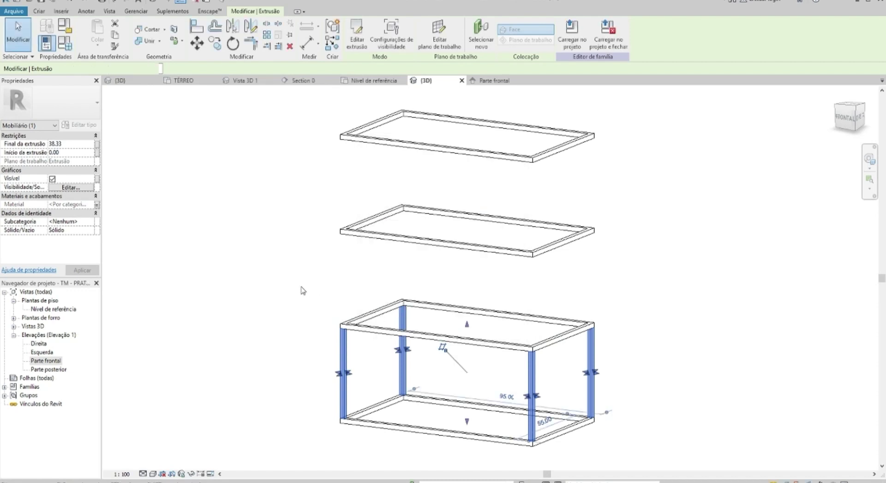
{"action": "left_click", "coordinate": [54, 362]}
{"action": "double_click", "coordinate": [48, 362]}
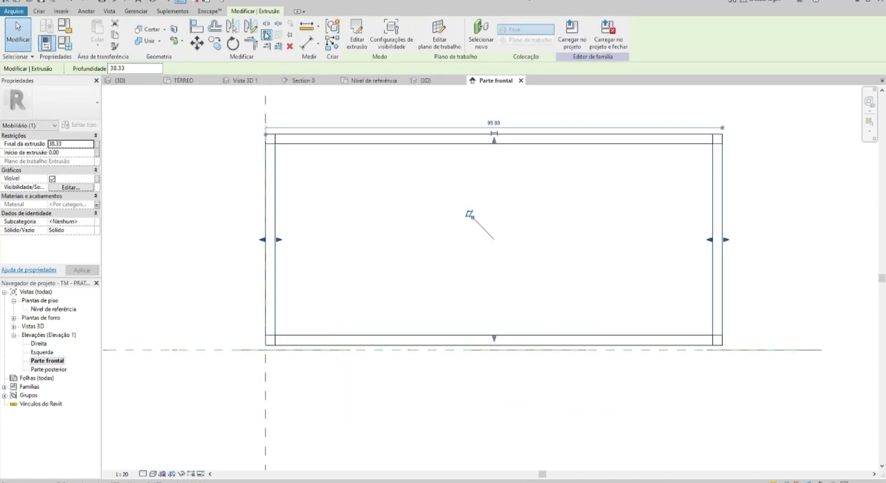
- Try copying (CO) the extrusion with Múltiplo enabled, then cancel and clear the selection
{"action": "scroll", "coordinate": [402, 260], "scroll_direction": "down", "scroll_amount": 3}
{"action": "key", "text": "c"}
{"action": "key", "text": "o"}
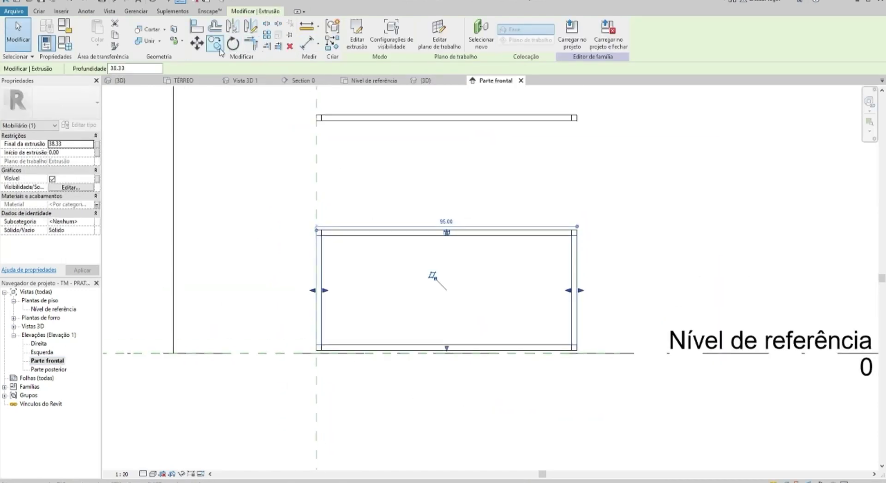
{"action": "left_click", "coordinate": [141, 69]}
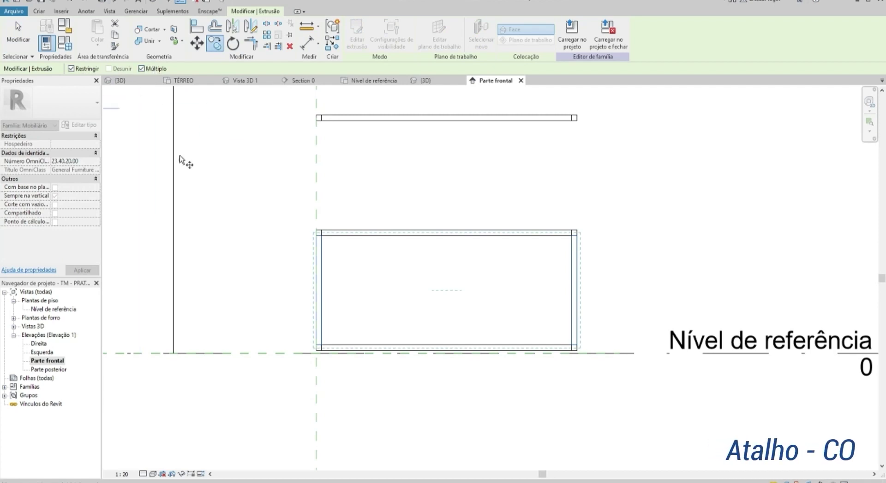
{"action": "scroll", "coordinate": [442, 351], "scroll_direction": "down", "scroll_amount": 1}
{"action": "scroll", "coordinate": [442, 352], "scroll_direction": "down", "scroll_amount": 1}
{"action": "left_click", "coordinate": [444, 350]}
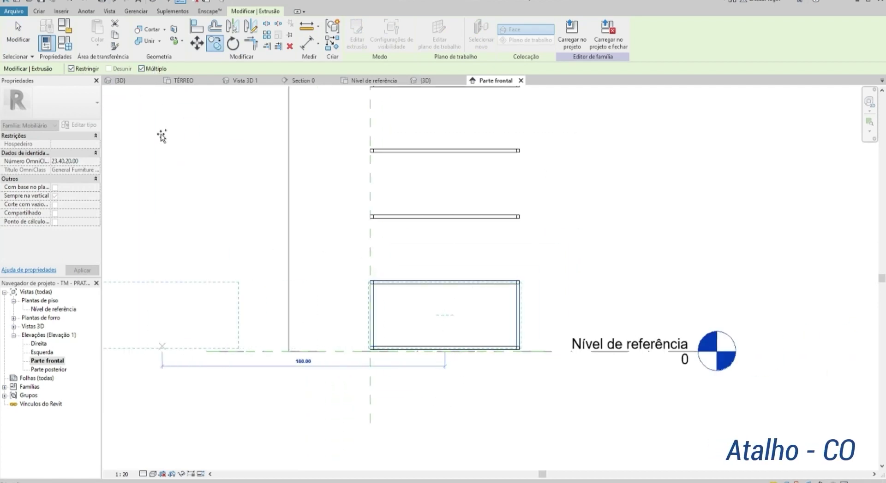
{"action": "key", "text": "Escape"}
{"action": "scroll", "coordinate": [405, 300], "scroll_direction": "up", "scroll_amount": 1}
{"action": "scroll", "coordinate": [424, 298], "scroll_direction": "up", "scroll_amount": 1}
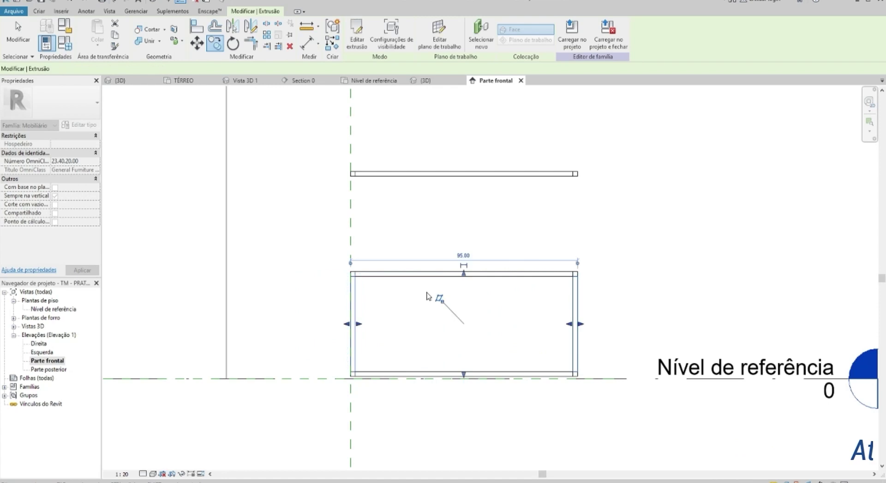
{"action": "key", "text": "Escape"}
{"action": "scroll", "coordinate": [428, 304], "scroll_direction": "up", "scroll_amount": 1}
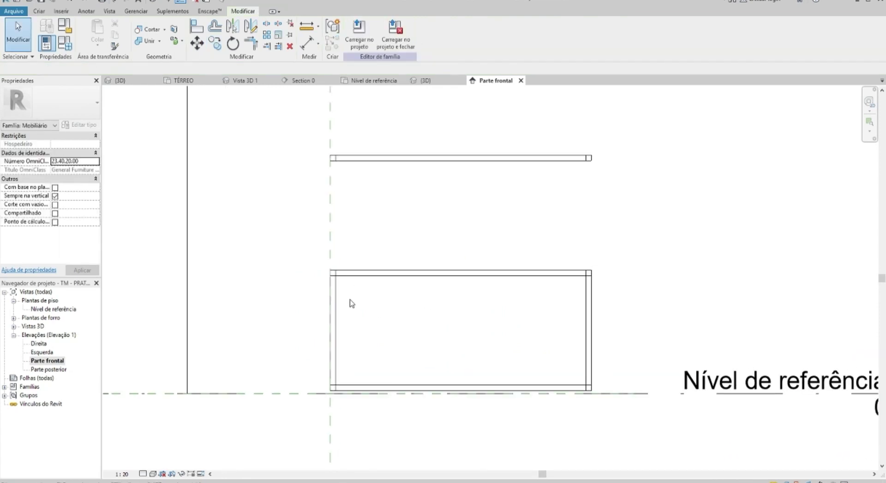
- Copy the post frame vertically from its bottom edge to sit directly on top of the original
{"action": "left_click", "coordinate": [360, 292]}
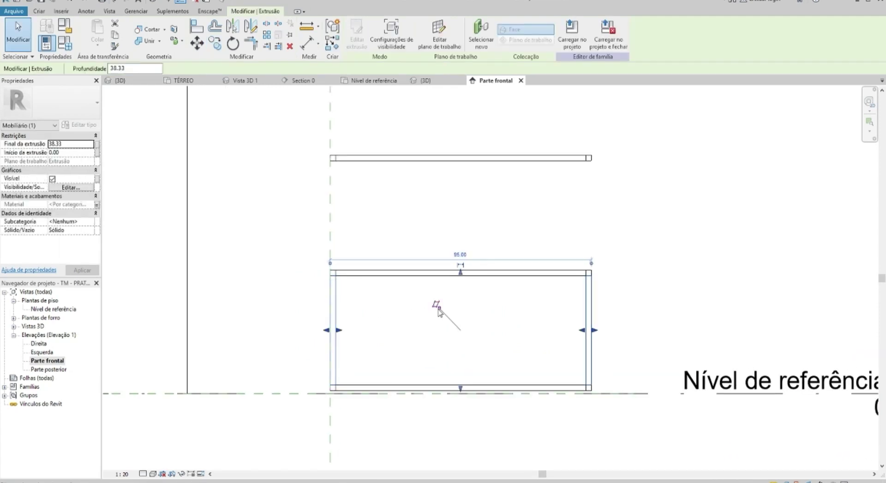
{"action": "middle_click_drag", "start_coordinate": [436, 313], "coordinate": [414, 319]}
{"action": "left_click", "coordinate": [409, 313]}
{"action": "left_click", "coordinate": [313, 305]}
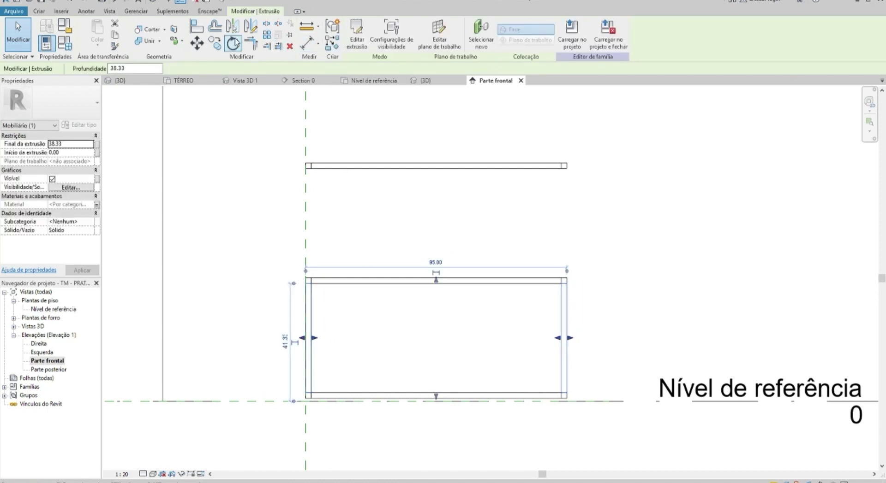
{"action": "left_click", "coordinate": [217, 44]}
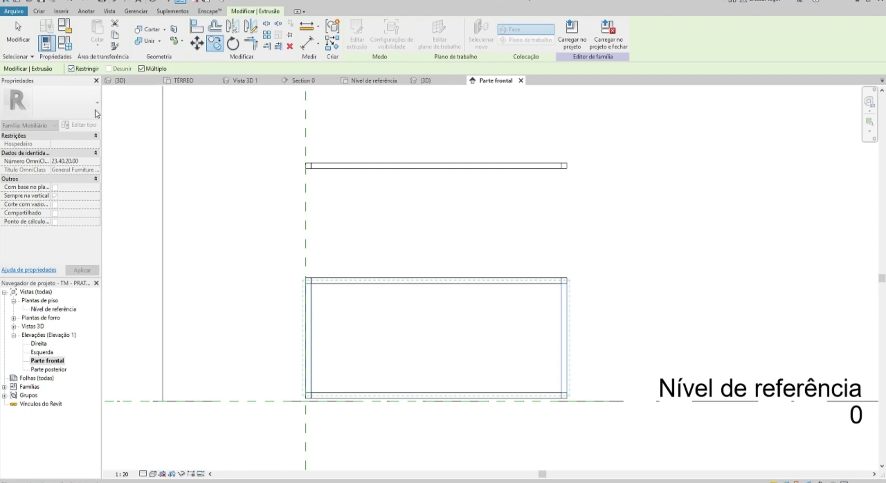
{"action": "left_click", "coordinate": [436, 393]}
{"action": "middle_click_drag", "start_coordinate": [434, 325], "coordinate": [426, 349]}
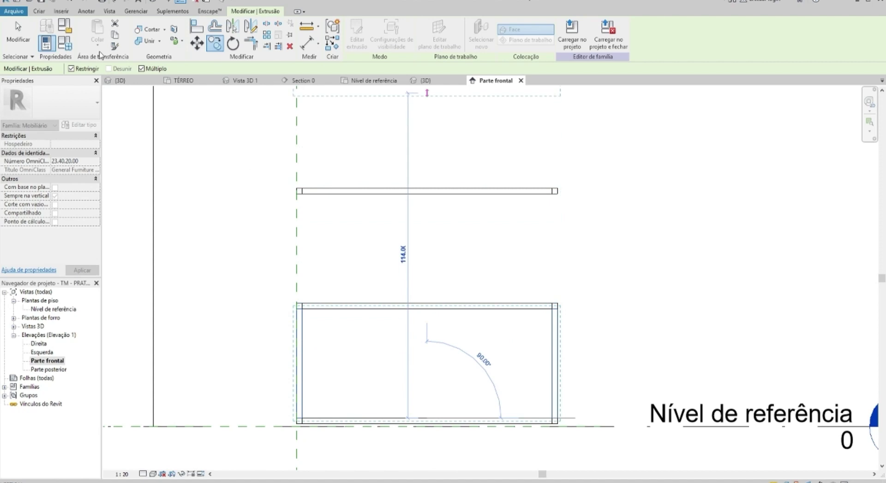
{"action": "left_click", "coordinate": [71, 69]}
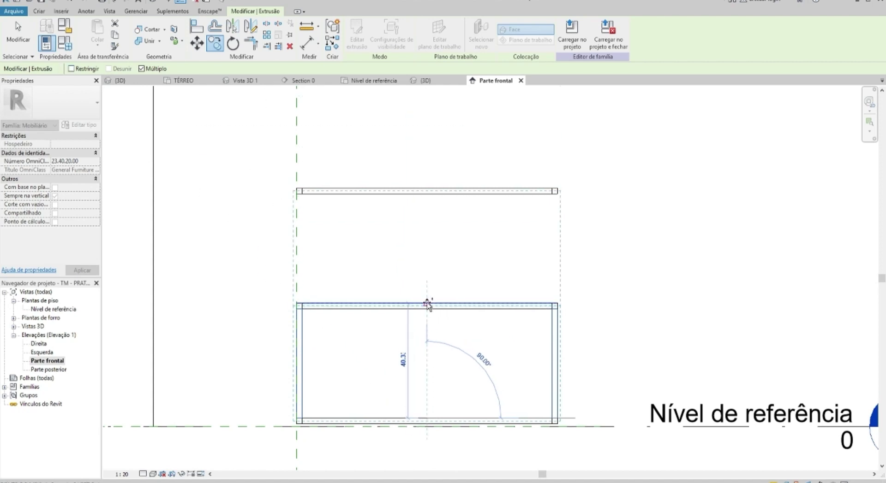
{"action": "left_click", "coordinate": [82, 69]}
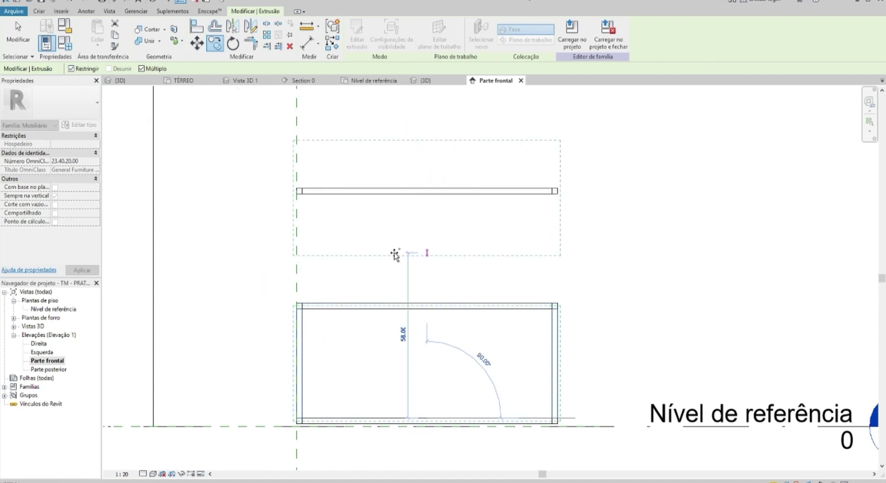
{"action": "left_click", "coordinate": [426, 304]}
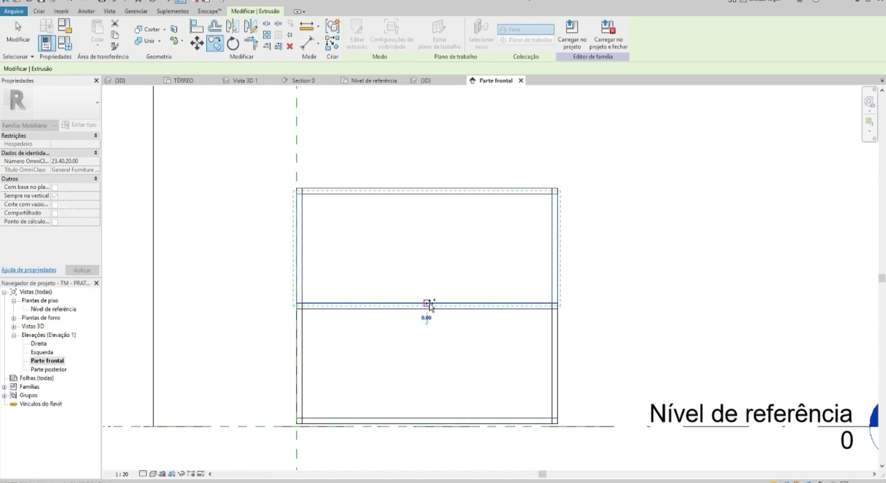
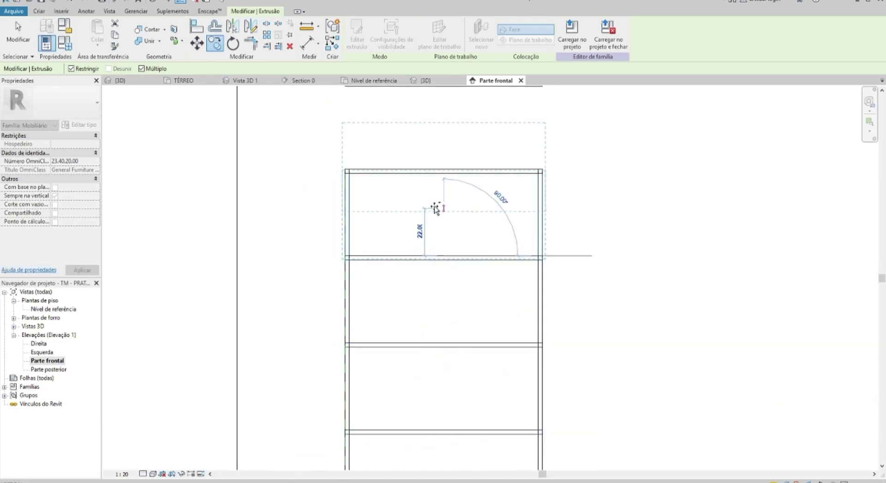
- End the shelf copying and deselect to view the full evenly spaced shelf stack in Parte frontal
{"action": "middle_click_drag", "start_coordinate": [435, 208], "coordinate": [445, 286]}
{"action": "key", "text": "Escape"}
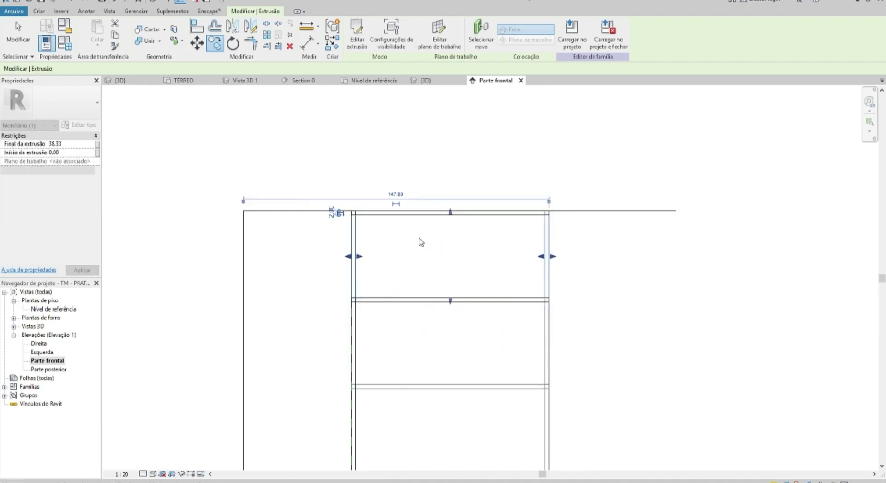
{"action": "key", "text": "Escape"}
{"action": "scroll", "coordinate": [421, 243], "scroll_direction": "down", "scroll_amount": 4}
{"action": "scroll", "coordinate": [444, 268], "scroll_direction": "up", "scroll_amount": 2}
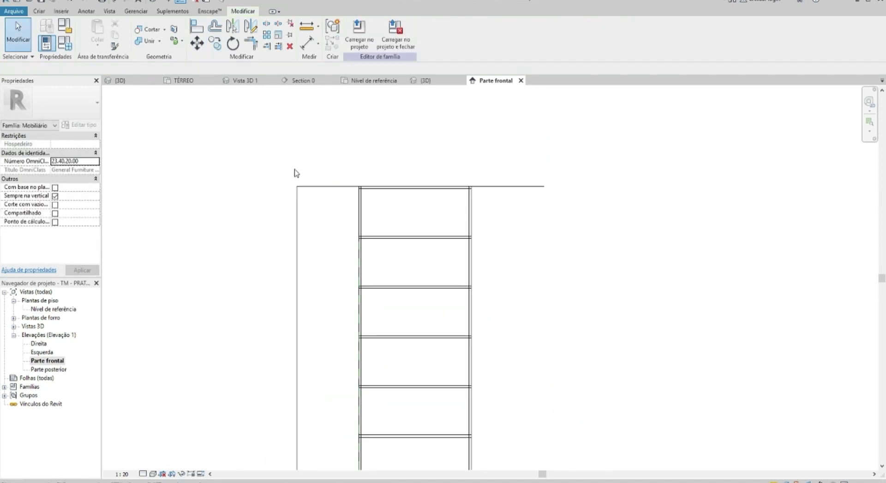
- Orbit the shelving frame in the {3D} view and select a lower frame piece
{"action": "left_click", "coordinate": [157, 4]}
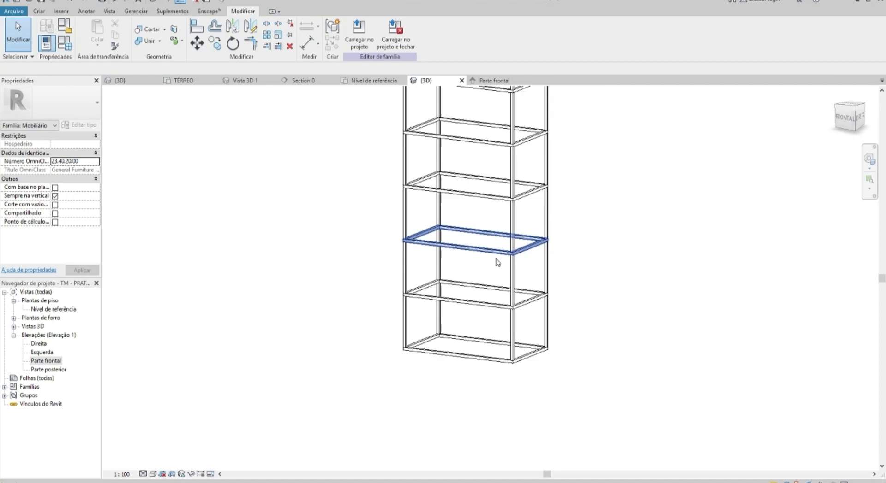
{"action": "scroll", "coordinate": [613, 244], "scroll_direction": "down", "scroll_amount": 2}
{"action": "middle_click_drag", "start_coordinate": [523, 204], "coordinate": [521, 204]}
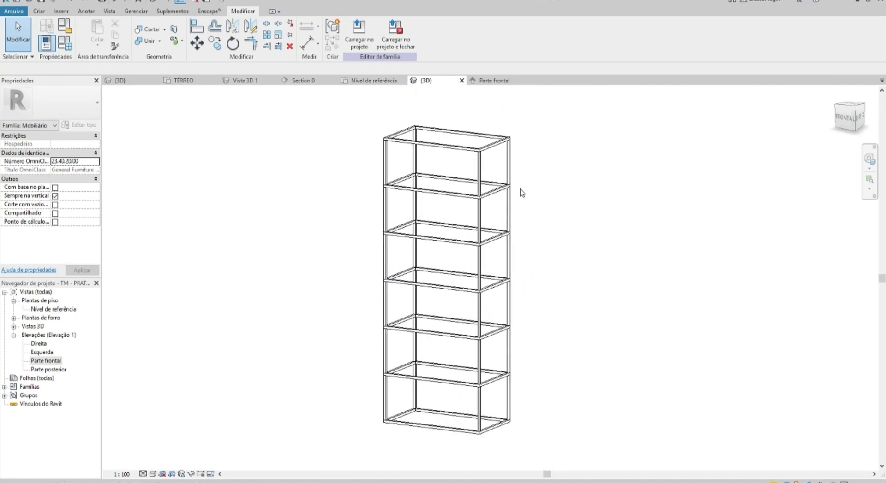
{"action": "middle_click_drag", "start_coordinate": [571, 273], "coordinate": [559, 308], "text": "shift"}
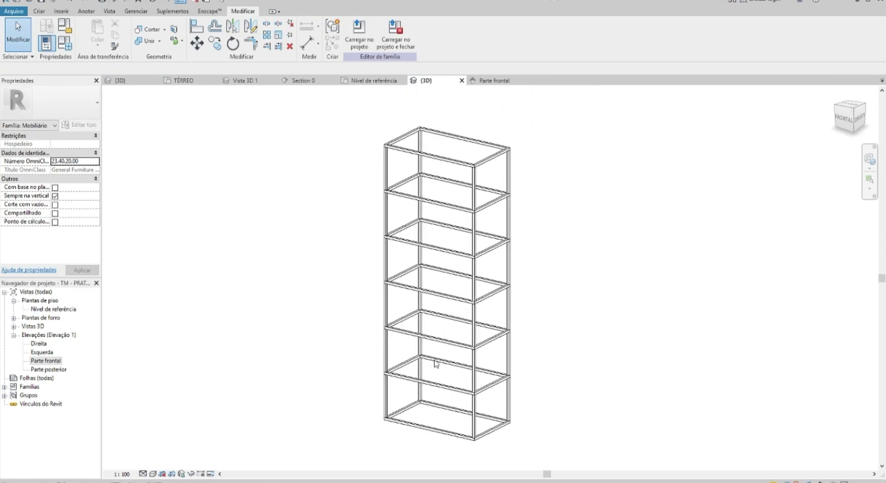
{"action": "mouse_move", "coordinate": [440, 377]}
{"action": "middle_mouse_down", "text": "shift"}
{"action": "mouse_move", "coordinate": [503, 296]}
{"action": "mouse_move", "coordinate": [533, 307]}
{"action": "mouse_move", "coordinate": [452, 348]}
{"action": "mouse_move", "coordinate": [454, 326]}
{"action": "middle_mouse_up", "text": "shift"}
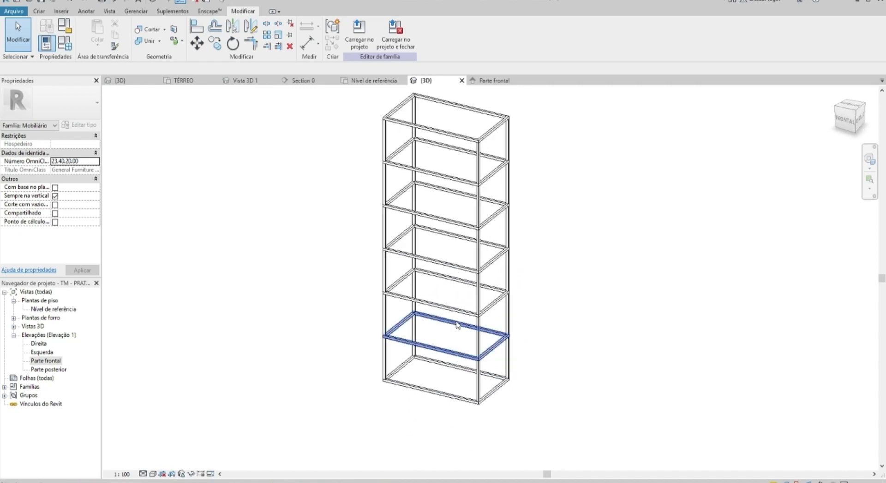
{"action": "scroll", "coordinate": [440, 336], "scroll_direction": "up", "scroll_amount": 2}
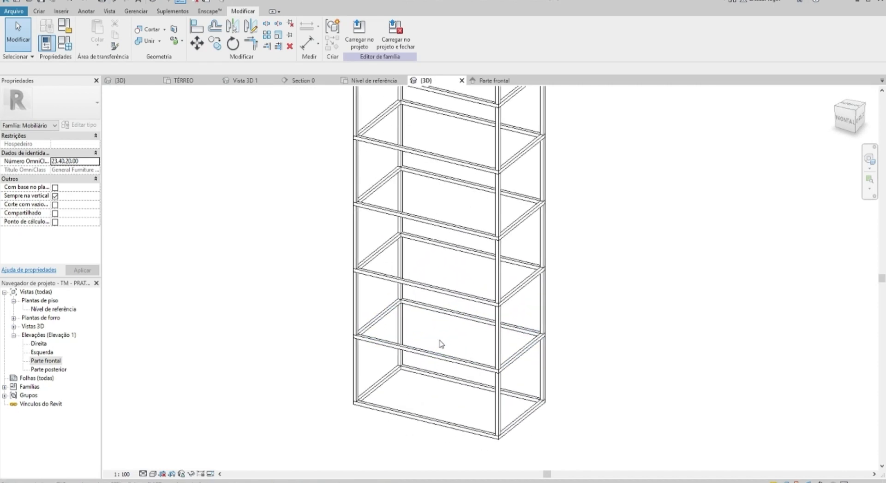
{"action": "scroll", "coordinate": [440, 344], "scroll_direction": "down", "scroll_amount": 2}
{"action": "left_click", "coordinate": [372, 319]}
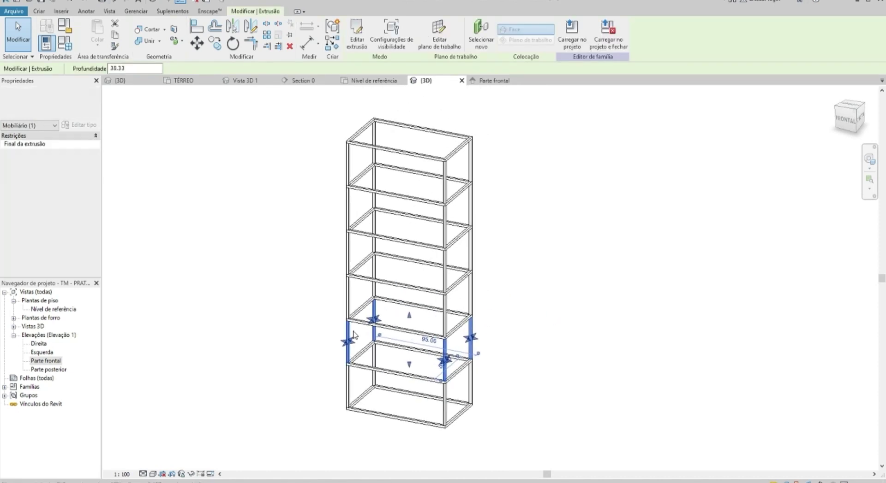
- In the Parte frontal elevation, copy the vertical divider into a middle compartment
{"action": "scroll", "coordinate": [354, 348], "scroll_direction": "up", "scroll_amount": 2}
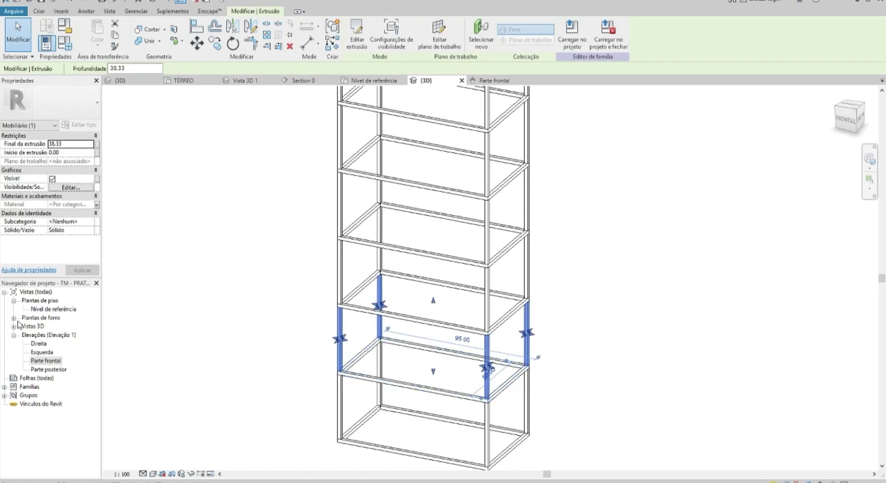
{"action": "double_click", "coordinate": [50, 361]}
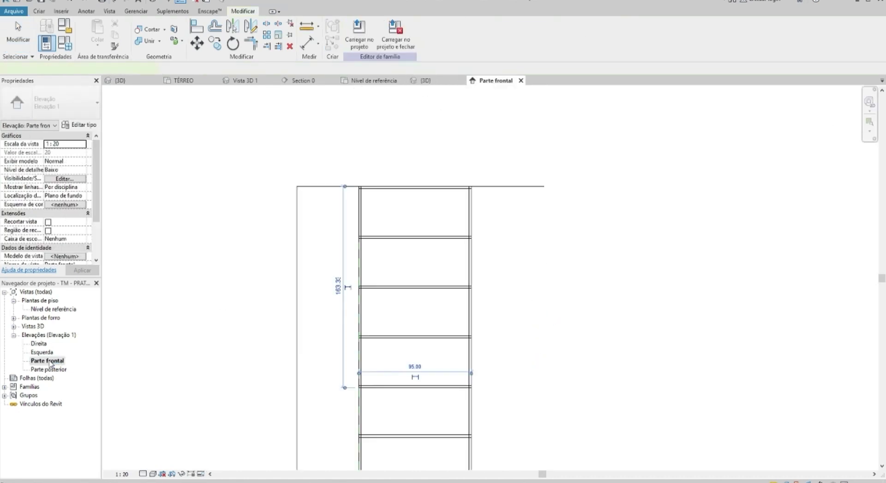
{"action": "left_click", "coordinate": [216, 46]}
{"action": "scroll", "coordinate": [292, 271], "scroll_direction": "up", "scroll_amount": 3}
{"action": "scroll", "coordinate": [263, 303], "scroll_direction": "up", "scroll_amount": 3}
{"action": "scroll", "coordinate": [270, 277], "scroll_direction": "up", "scroll_amount": 1}
{"action": "left_click", "coordinate": [268, 274]}
{"action": "scroll", "coordinate": [270, 276], "scroll_direction": "down", "scroll_amount": 3}
{"action": "scroll", "coordinate": [398, 270], "scroll_direction": "up", "scroll_amount": 1}
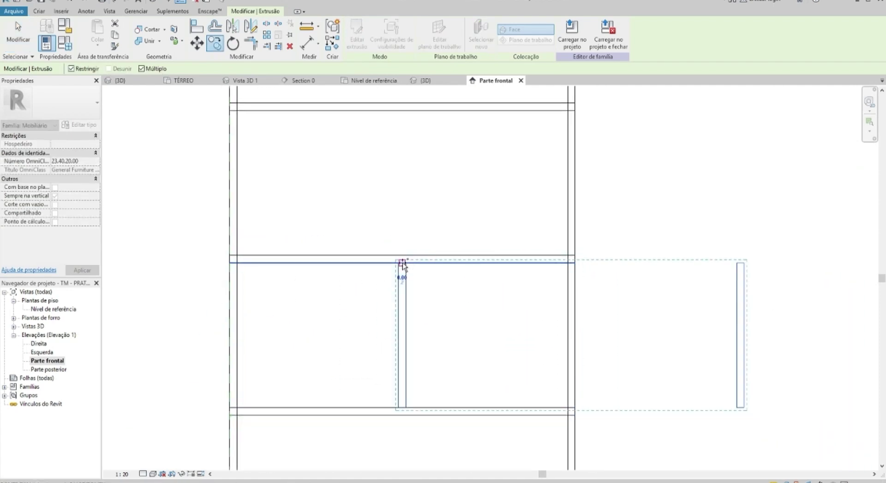
{"action": "left_click", "coordinate": [402, 265]}
{"action": "key", "text": "Escape"}
- Select the copied divider and start editing its extrusion
{"action": "scroll", "coordinate": [402, 277], "scroll_direction": "down", "scroll_amount": 2}
{"action": "scroll", "coordinate": [459, 273], "scroll_direction": "down", "scroll_amount": 1}
{"action": "scroll", "coordinate": [412, 279], "scroll_direction": "up", "scroll_amount": 1}
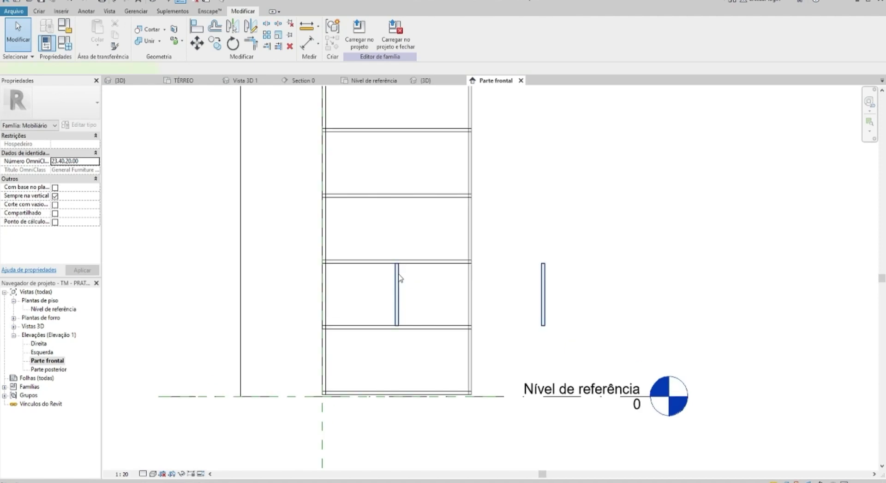
{"action": "left_click", "coordinate": [397, 280]}
{"action": "left_click", "coordinate": [358, 37]}
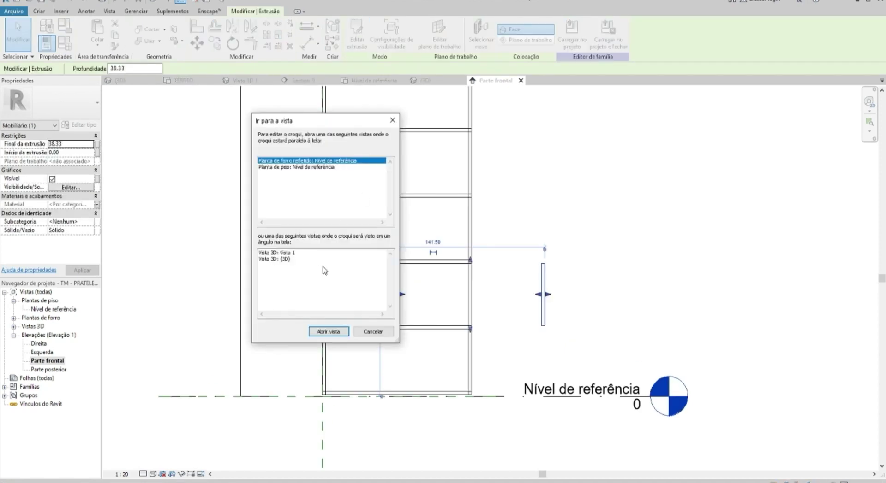
- Review the divider's rectangular sketch in Nível de referência, then return to Parte frontal
{"action": "left_click", "coordinate": [342, 336]}
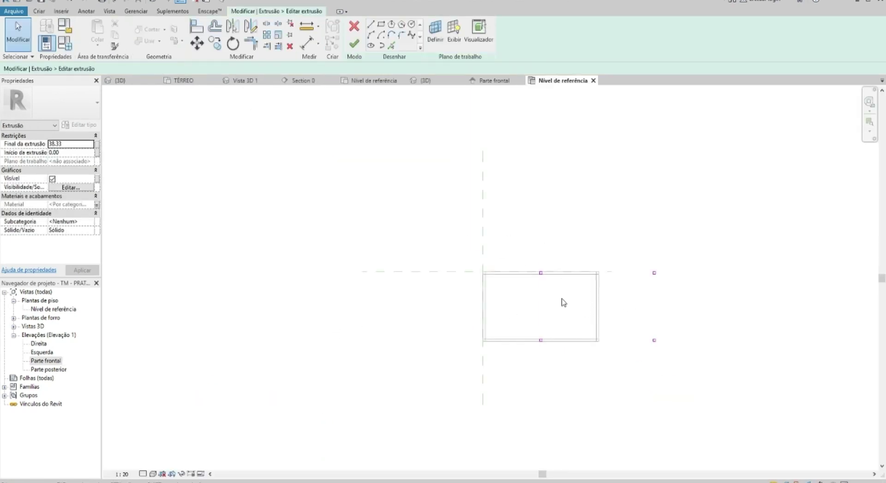
{"action": "middle_click_drag", "start_coordinate": [663, 288], "coordinate": [518, 307]}
{"action": "left_click_drag", "start_coordinate": [549, 268], "coordinate": [491, 405]}
{"action": "left_click", "coordinate": [473, 369]}
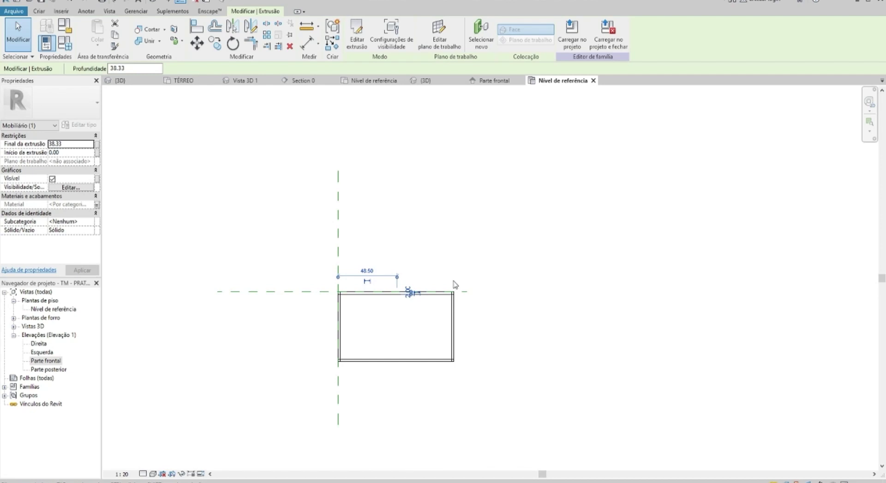
{"action": "double_click", "coordinate": [61, 362]}
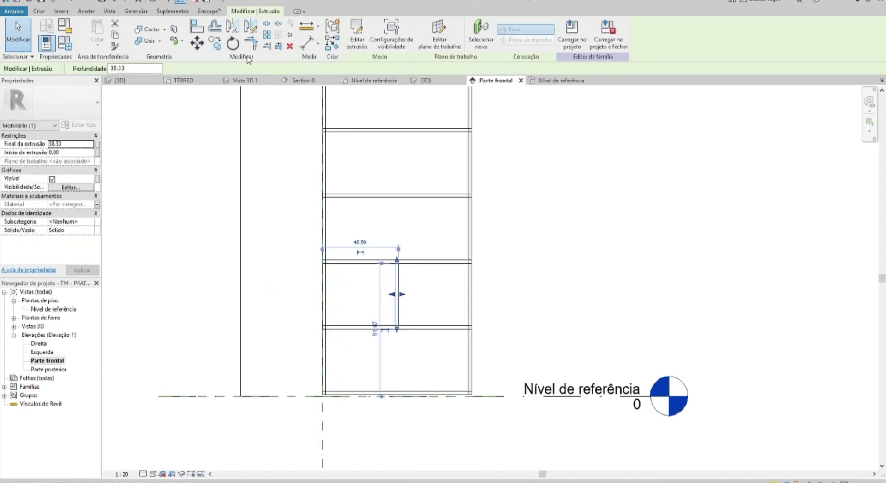
- Copy the divider into an upper compartment and the top compartment
{"action": "left_click", "coordinate": [222, 48]}
{"action": "left_click", "coordinate": [439, 326]}
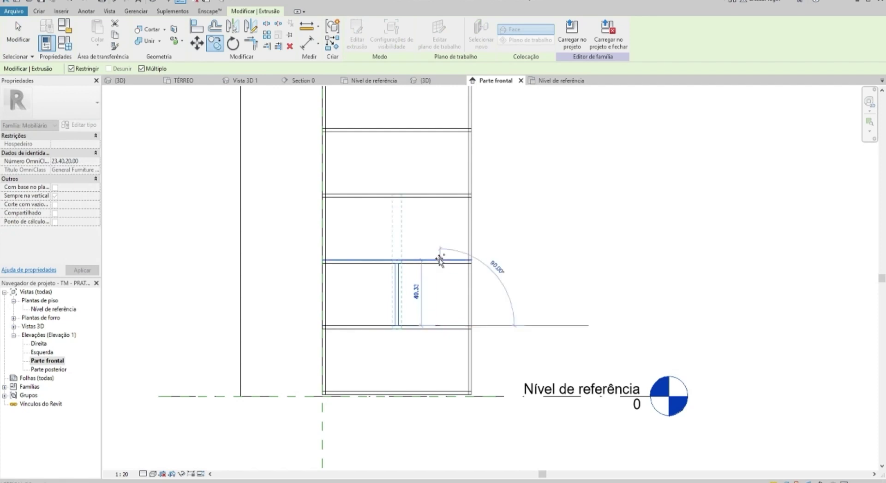
{"action": "middle_click_drag", "start_coordinate": [443, 242], "coordinate": [434, 298]}
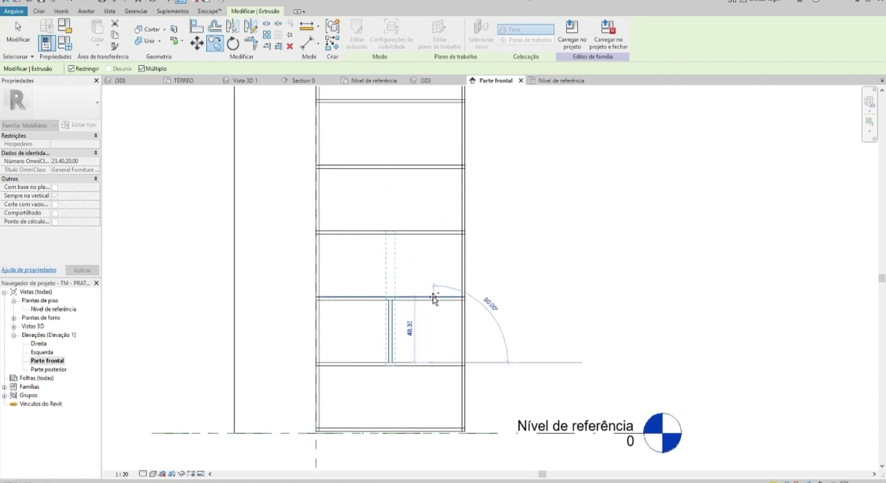
{"action": "left_click", "coordinate": [429, 234]}
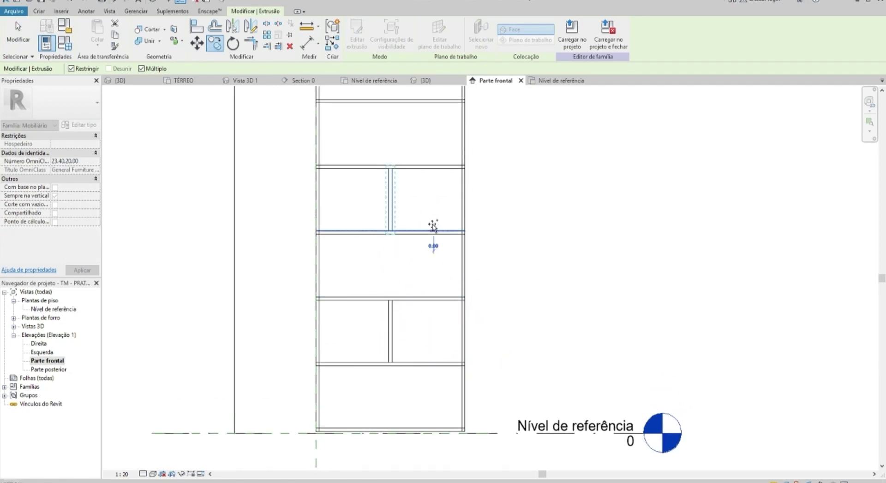
{"action": "middle_click_drag", "start_coordinate": [433, 241], "coordinate": [426, 277]}
{"action": "left_click", "coordinate": [429, 215]}
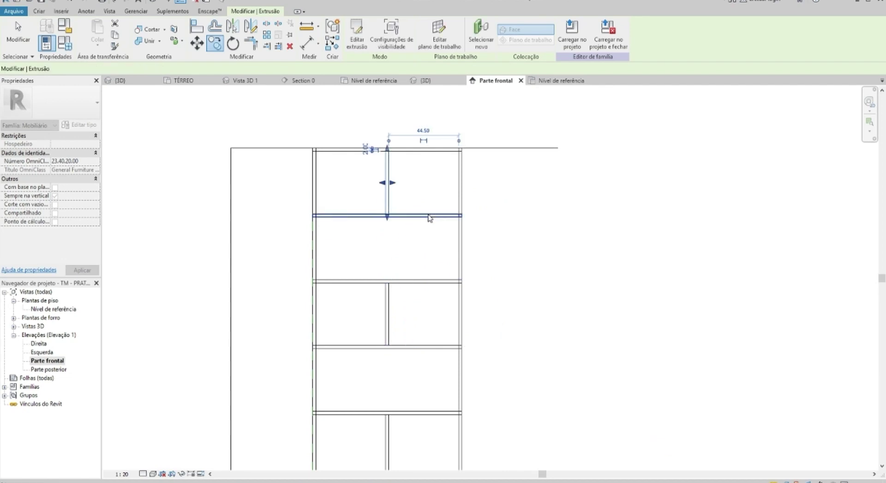
{"action": "key", "text": "Escape"}
{"action": "key", "text": "Escape"}
{"action": "scroll", "coordinate": [434, 219], "scroll_direction": "down", "scroll_amount": 2}
{"action": "middle_click_drag", "start_coordinate": [399, 244], "coordinate": [418, 196]}
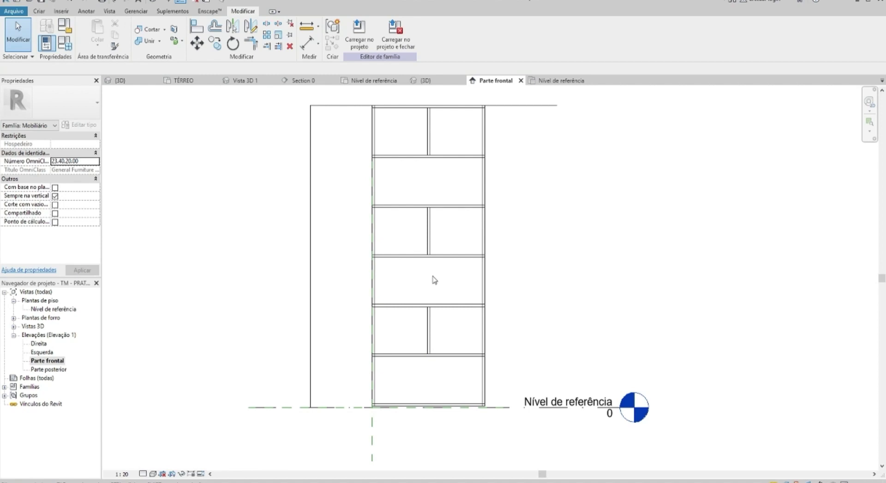
- Move an upper-compartment divider sideways by a distance of 5
{"action": "left_click", "coordinate": [429, 233]}
{"action": "scroll", "coordinate": [430, 234], "scroll_direction": "up", "scroll_amount": 2}
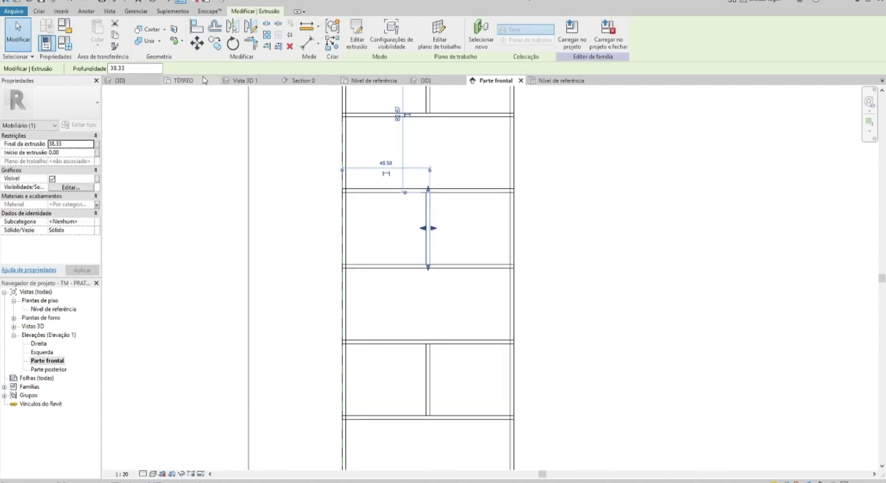
{"action": "left_click", "coordinate": [197, 44]}
{"action": "left_click", "coordinate": [429, 264]}
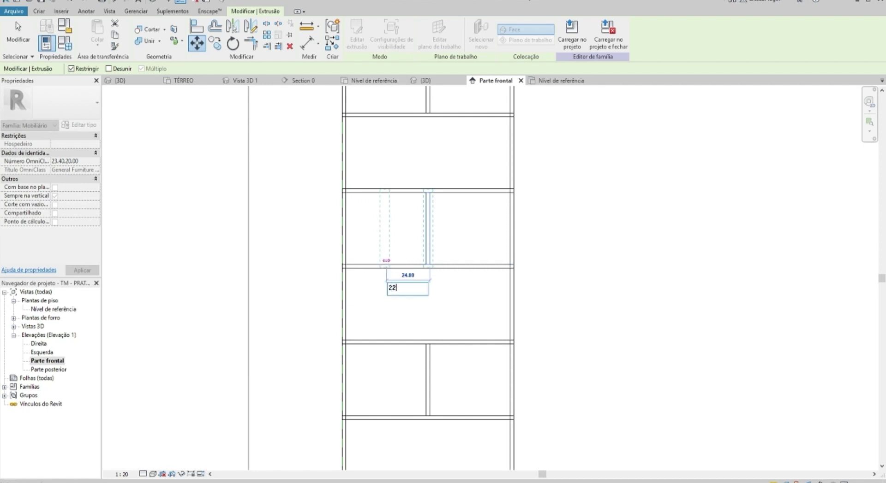
{"action": "type", "text": "5"}
{"action": "key", "text": "Return"}
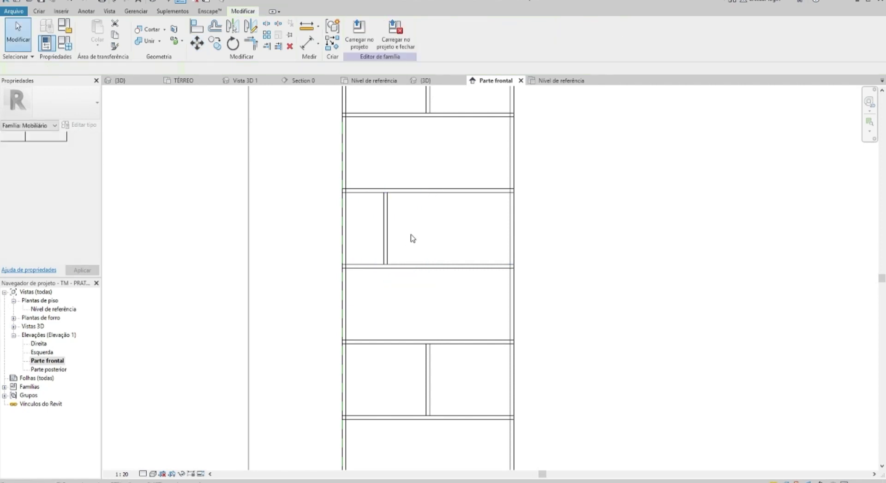
- Shift the top-compartment divider to the right
{"action": "middle_click_drag", "start_coordinate": [410, 243], "coordinate": [400, 306]}
{"action": "left_click", "coordinate": [416, 139]}
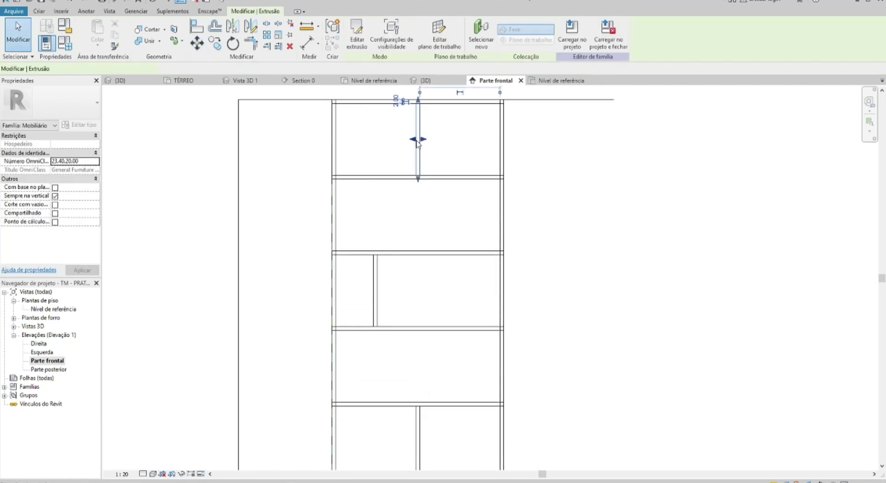
{"action": "left_click", "coordinate": [197, 46]}
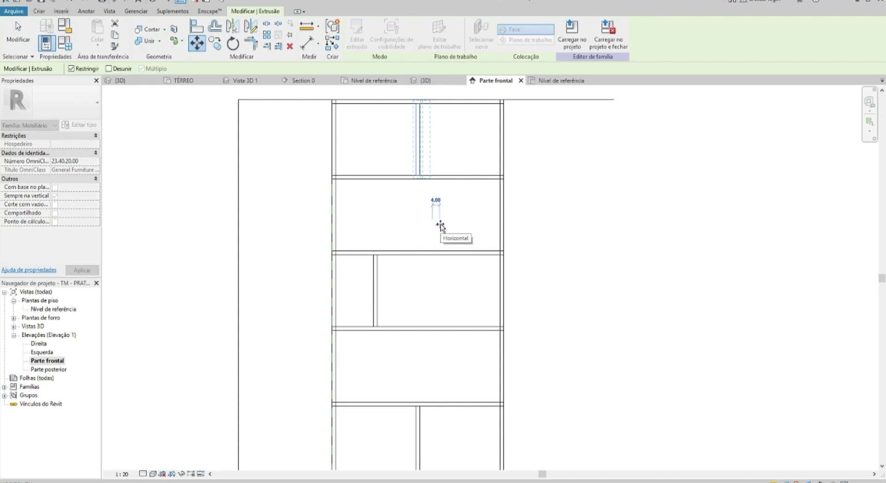
{"action": "type", "text": "23.5"}
{"action": "key", "text": "Return"}
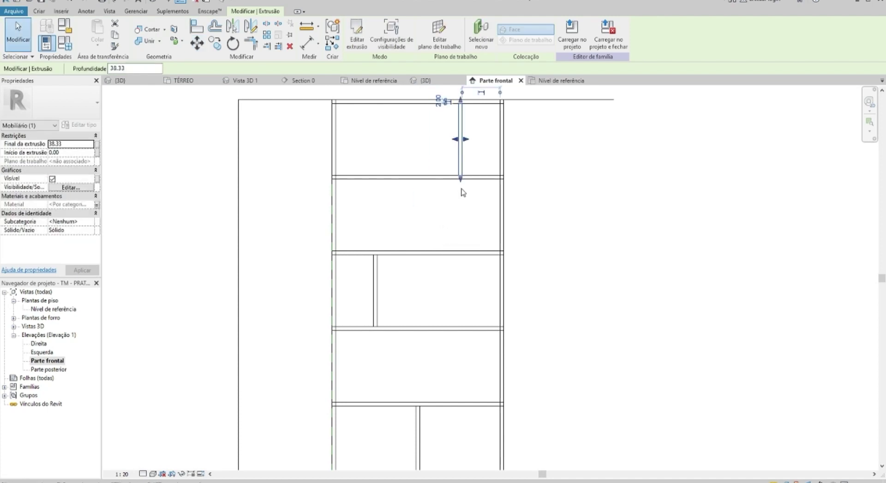
{"action": "left_click", "coordinate": [457, 214]}
- Orbit the 3D view to check the staggered dividers
{"action": "scroll", "coordinate": [452, 192], "scroll_direction": "down", "scroll_amount": 2}
{"action": "key", "text": "ctrl+Tab"}
{"action": "mouse_move", "coordinate": [460, 197]}
{"action": "middle_mouse_down", "text": "shift"}
{"action": "mouse_move", "coordinate": [573, 277]}
{"action": "mouse_move", "coordinate": [569, 218]}
{"action": "mouse_move", "coordinate": [626, 139]}
{"action": "mouse_move", "coordinate": [624, 256]}
{"action": "mouse_move", "coordinate": [561, 255]}
{"action": "mouse_move", "coordinate": [567, 209]}
{"action": "mouse_move", "coordinate": [562, 221]}
{"action": "mouse_move", "coordinate": [617, 307]}
{"action": "mouse_move", "coordinate": [591, 306]}
{"action": "mouse_move", "coordinate": [592, 338]}
{"action": "middle_mouse_up", "text": "shift"}
{"action": "scroll", "coordinate": [463, 386], "scroll_direction": "up", "scroll_amount": 3}
- Start a new extrusion under the shelf frame and open the Plano de trabalho dialog
{"action": "mouse_move", "coordinate": [463, 386]}
{"action": "middle_mouse_down", "text": "shift"}
{"action": "mouse_move", "coordinate": [459, 367]}
{"action": "mouse_move", "coordinate": [455, 385]}
{"action": "middle_mouse_up", "text": "shift"}
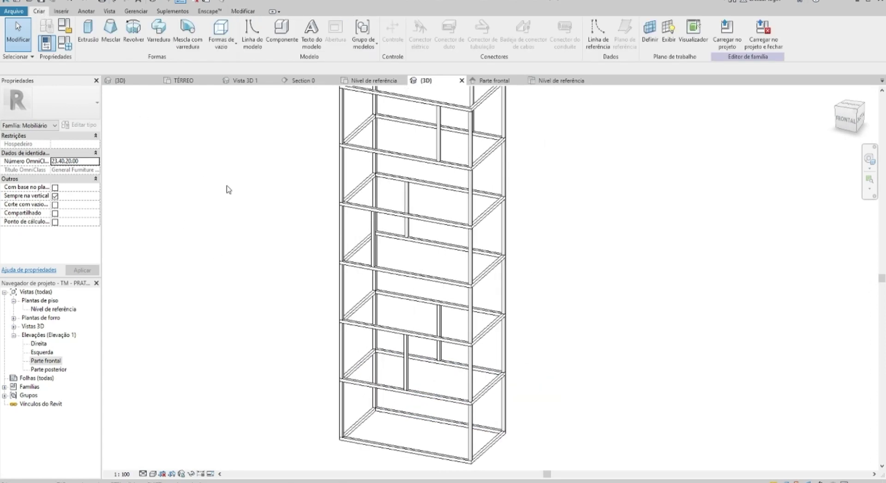
{"action": "left_click", "coordinate": [88, 30]}
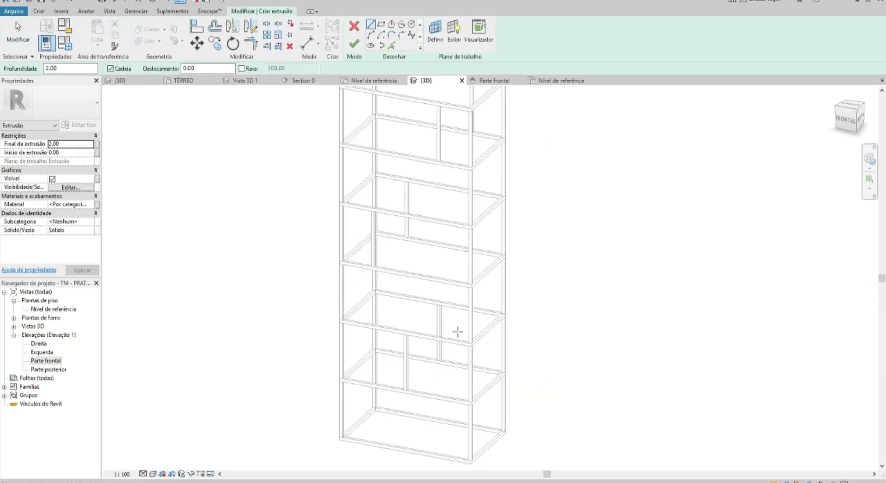
{"action": "middle_click_drag", "start_coordinate": [457, 330], "coordinate": [451, 255]}
{"action": "scroll", "coordinate": [333, 422], "scroll_direction": "up", "scroll_amount": 2}
{"action": "scroll", "coordinate": [375, 320], "scroll_direction": "up", "scroll_amount": 2}
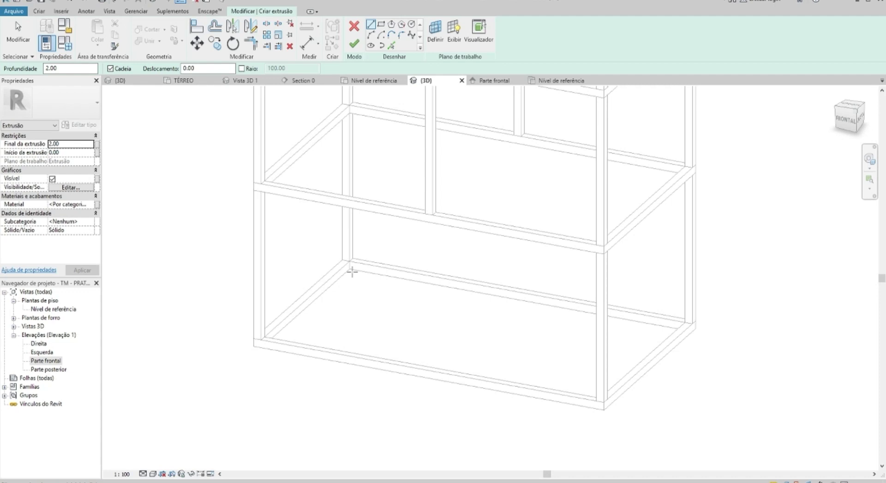
{"action": "middle_click_drag", "start_coordinate": [367, 267], "coordinate": [343, 290]}
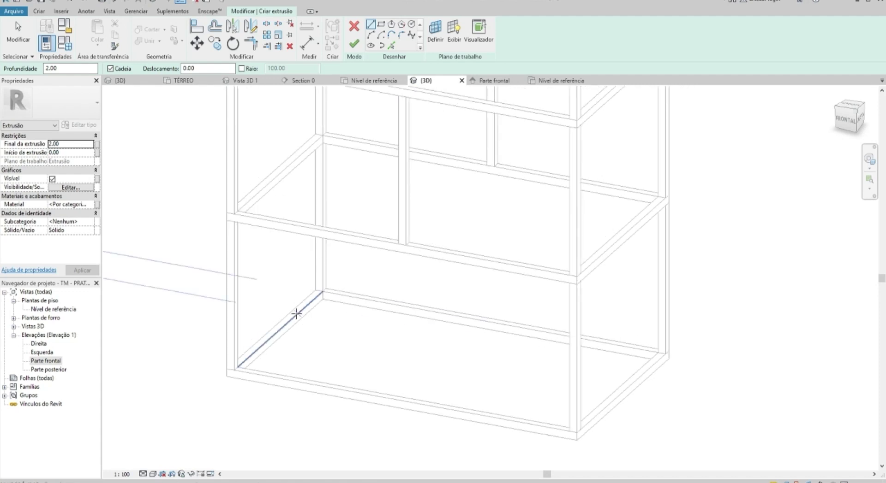
{"action": "left_click", "coordinate": [436, 35]}
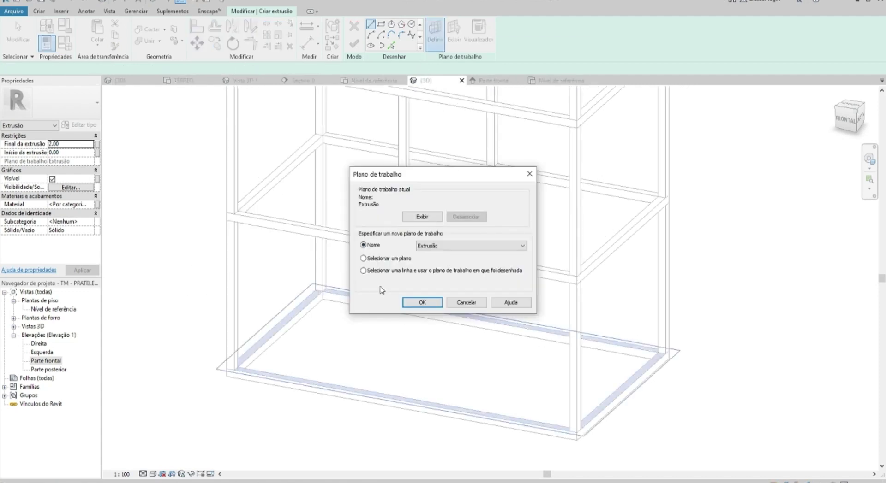
- Accept the current work plane and open the Nível de referência floor plan
{"action": "left_click", "coordinate": [428, 300]}
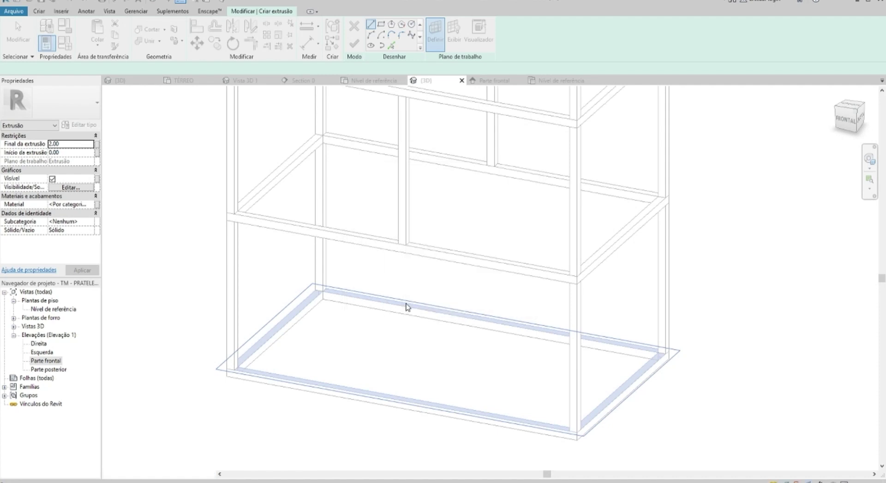
{"action": "scroll", "coordinate": [312, 282], "scroll_direction": "up", "scroll_amount": 5}
{"action": "scroll", "coordinate": [302, 276], "scroll_direction": "down", "scroll_amount": 3}
{"action": "scroll", "coordinate": [340, 292], "scroll_direction": "down", "scroll_amount": 3}
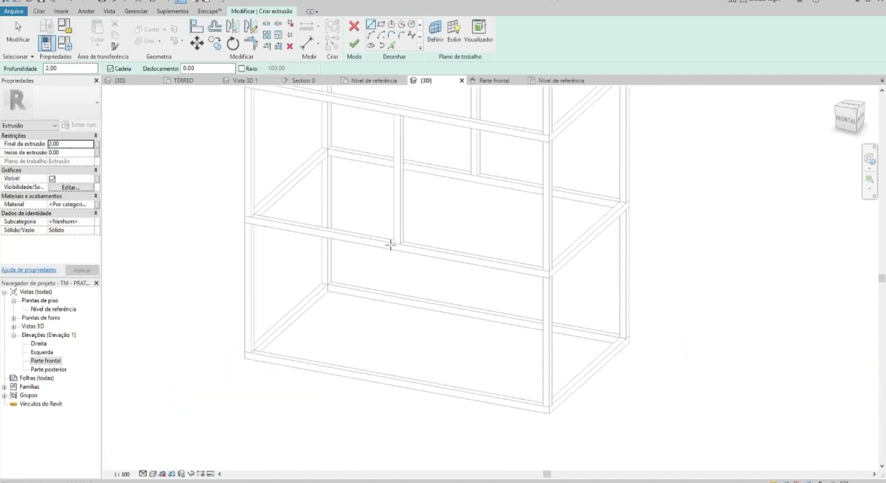
{"action": "left_click", "coordinate": [53, 310]}
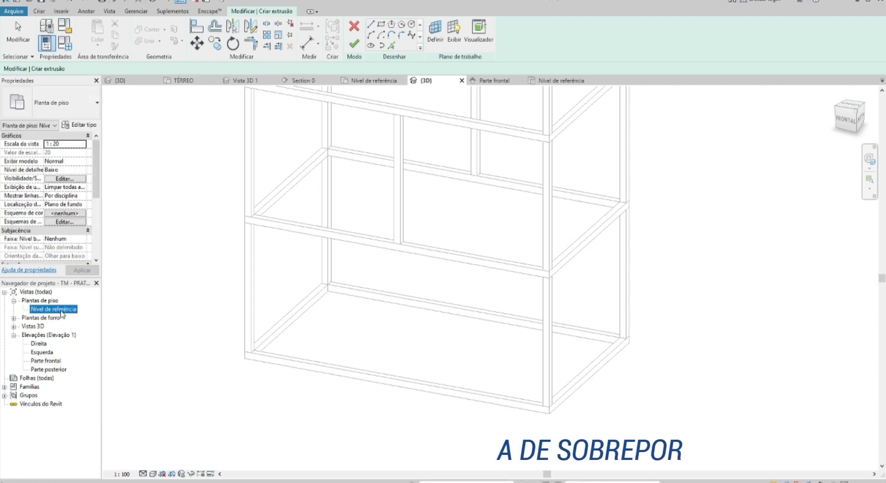
{"action": "scroll", "coordinate": [330, 296], "scroll_direction": "up", "scroll_amount": 2}
{"action": "scroll", "coordinate": [325, 297], "scroll_direction": "up", "scroll_amount": 2}
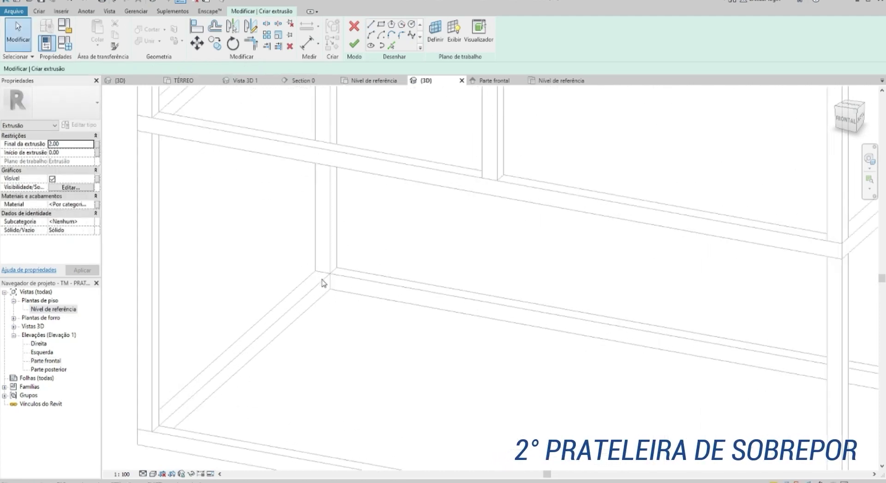
{"action": "left_click", "coordinate": [454, 30]}
{"action": "left_click", "coordinate": [454, 30]}
{"action": "double_click", "coordinate": [49, 309]}
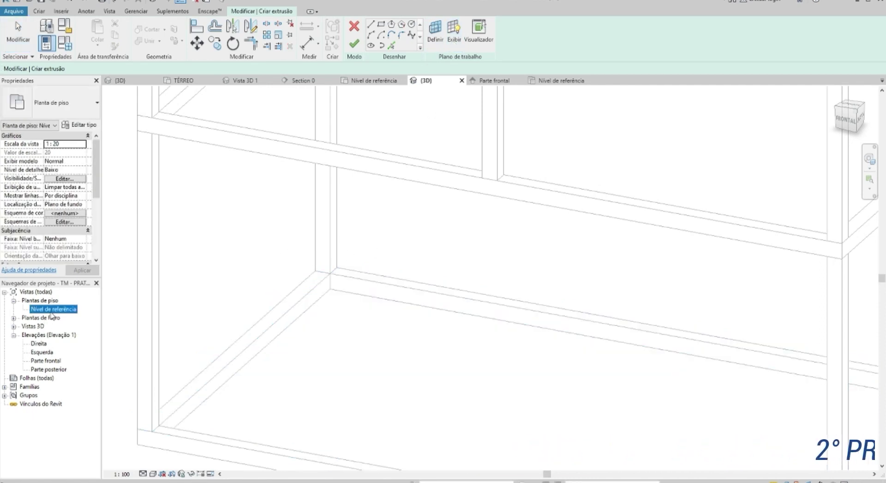
{"action": "scroll", "coordinate": [283, 300], "scroll_direction": "up", "scroll_amount": 3}
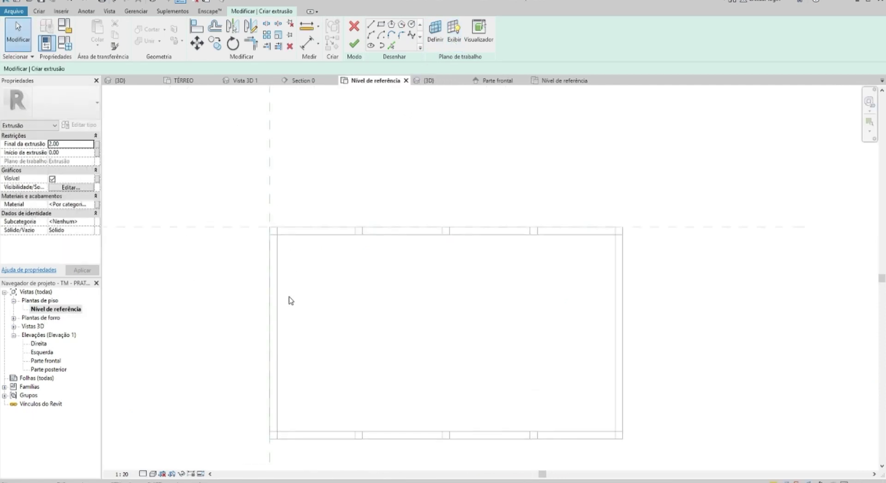
- Trace the shelf frame's rectangular outline with sketch lines in Nível de referência
{"action": "middle_click_drag", "start_coordinate": [363, 237], "coordinate": [352, 233]}
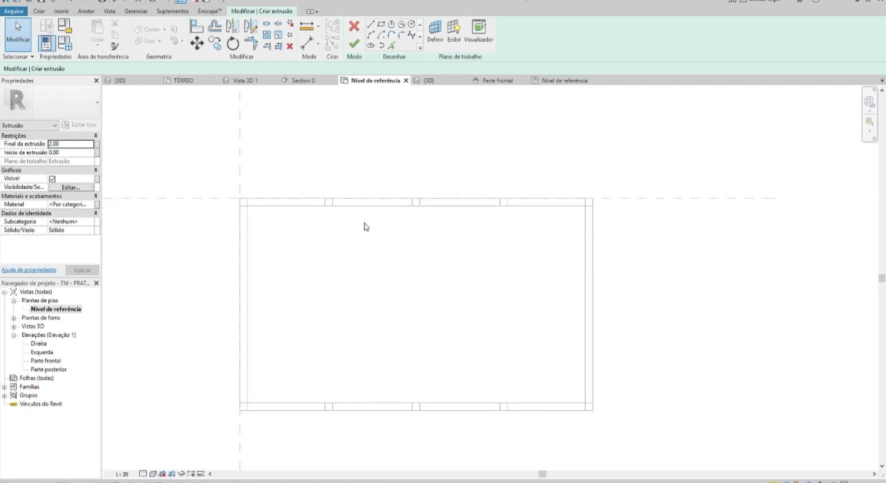
{"action": "key", "text": "ctrl+Tab"}
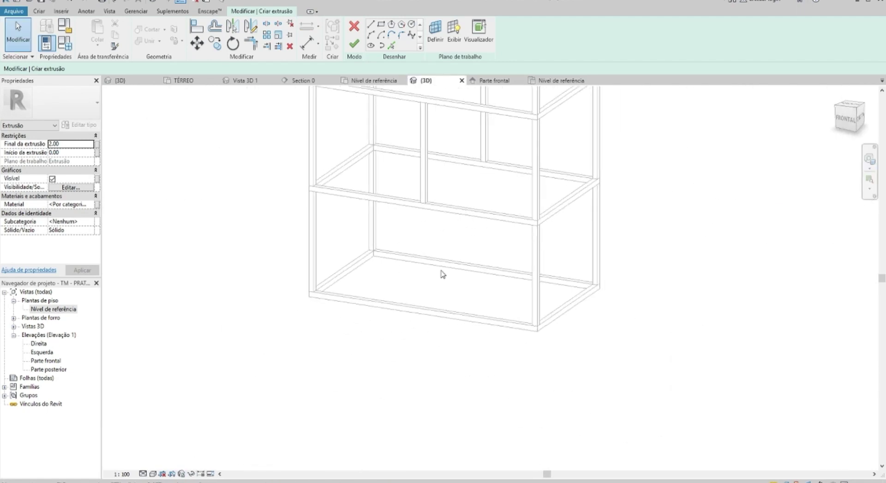
{"action": "double_click", "coordinate": [62, 309]}
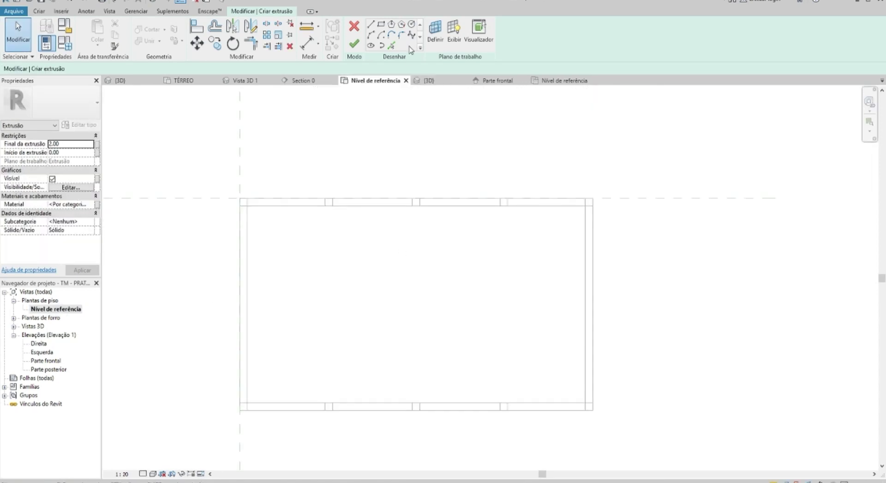
{"action": "left_click", "coordinate": [374, 27]}
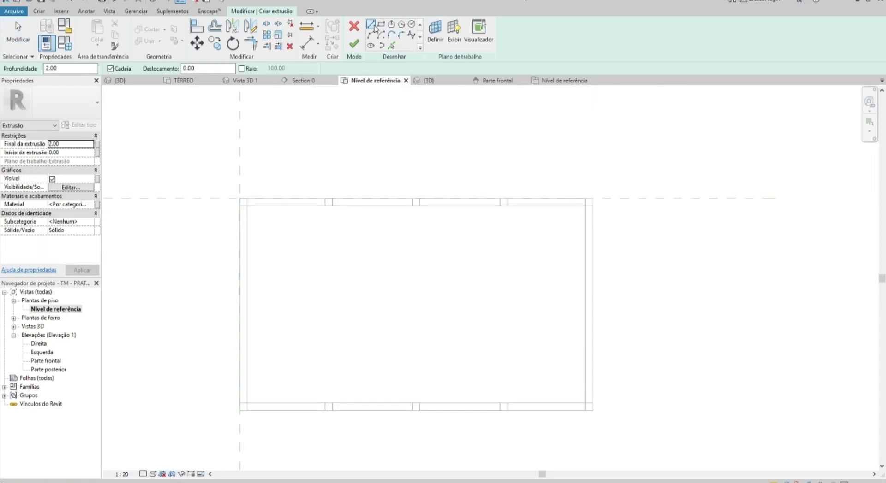
{"action": "left_click", "coordinate": [240, 205]}
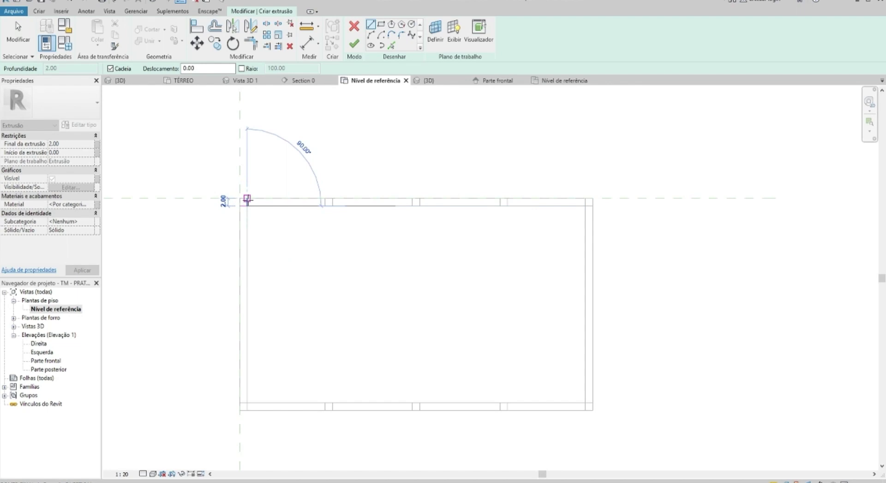
{"action": "left_click", "coordinate": [585, 199]}
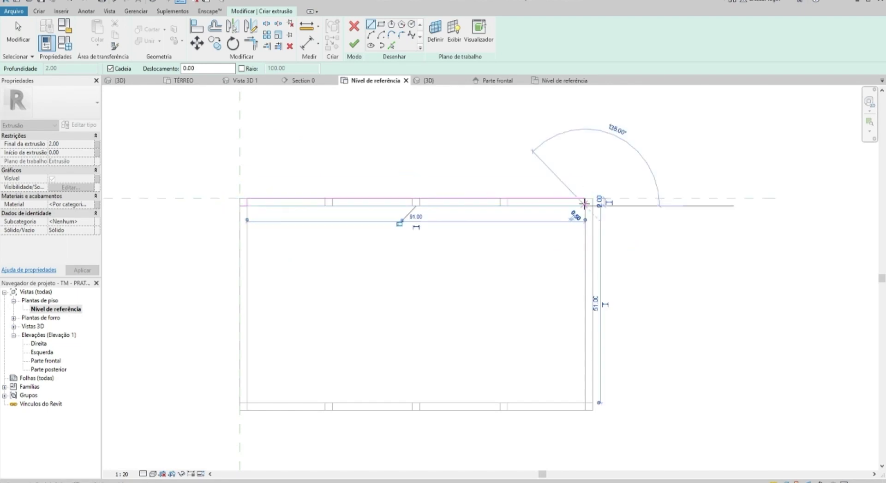
{"action": "left_click", "coordinate": [592, 206]}
{"action": "left_click", "coordinate": [592, 402]}
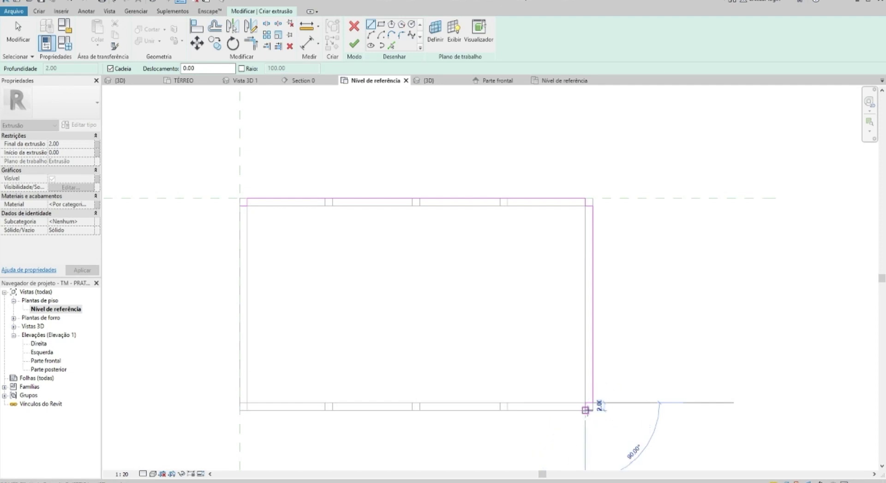
{"action": "left_click", "coordinate": [240, 410]}
{"action": "left_click", "coordinate": [239, 205]}
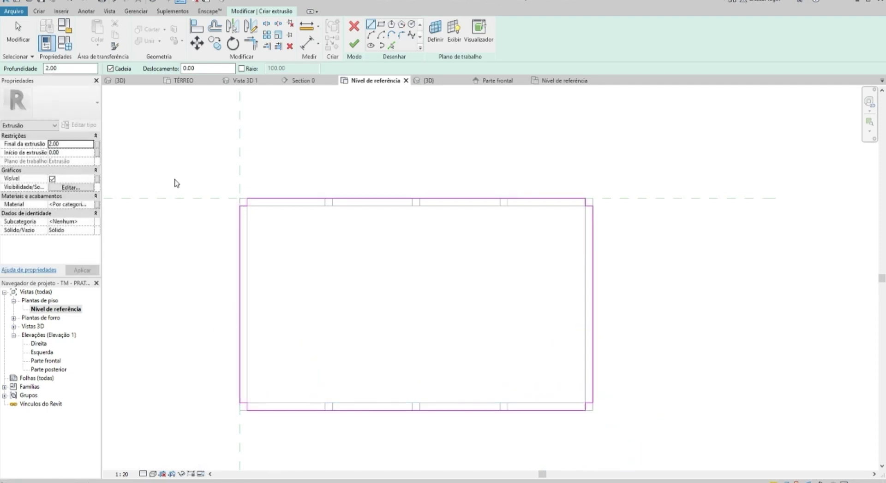
{"action": "key", "text": "Escape"}
- Set Final da extrusão to 1.50, finish the panel, and select it in 3D
{"action": "left_click", "coordinate": [74, 144]}
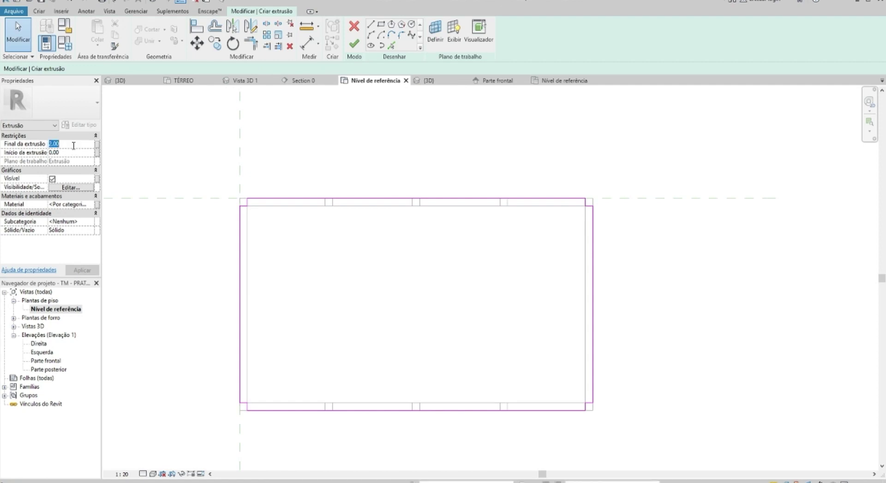
{"action": "type", "text": "1.5"}
{"action": "left_click", "coordinate": [354, 44]}
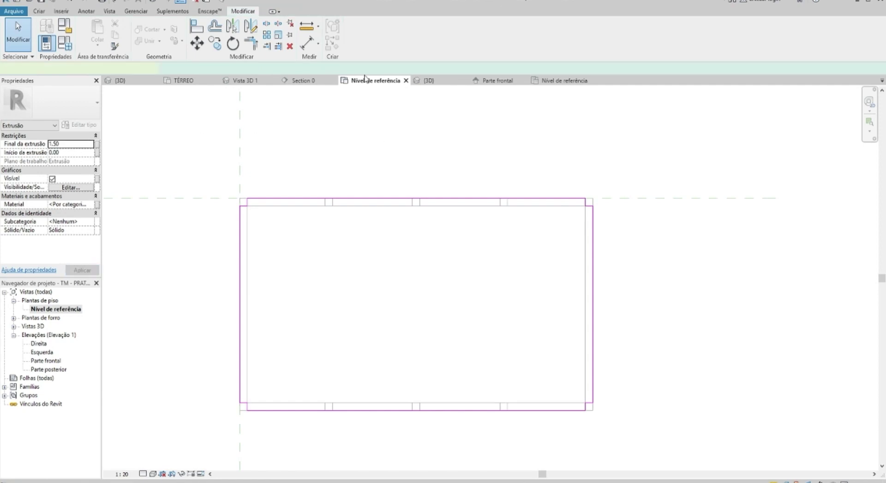
{"action": "key", "text": "Escape"}
{"action": "key", "text": "ctrl+Tab"}
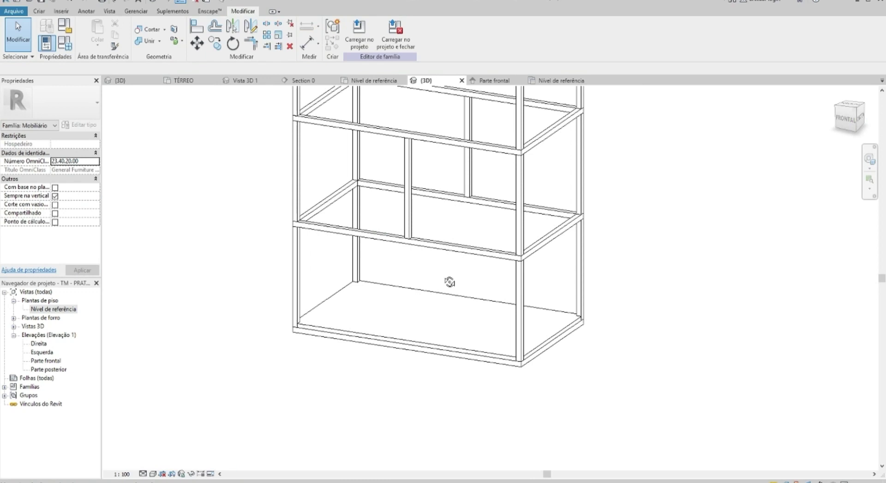
{"action": "left_click", "coordinate": [420, 332]}
- Associate the bottom panel's Material with a new family parameter named MDF
{"action": "middle_click_drag", "start_coordinate": [347, 347], "coordinate": [332, 346], "text": "shift"}
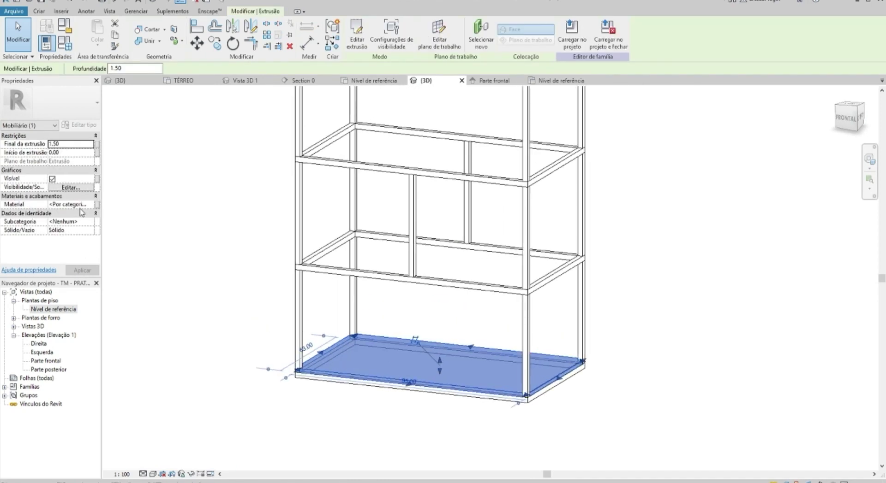
{"action": "left_click", "coordinate": [97, 205]}
{"action": "left_click", "coordinate": [408, 306]}
{"action": "type", "text": "MDF"}
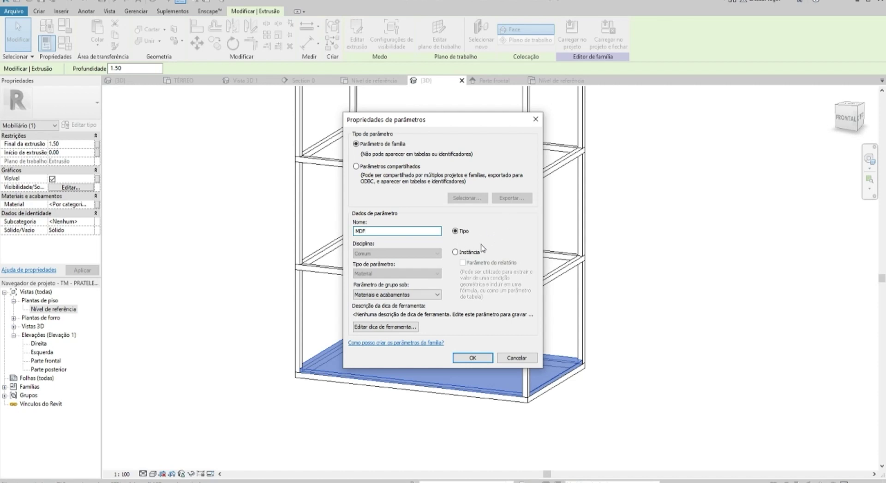
{"action": "left_click", "coordinate": [471, 357]}
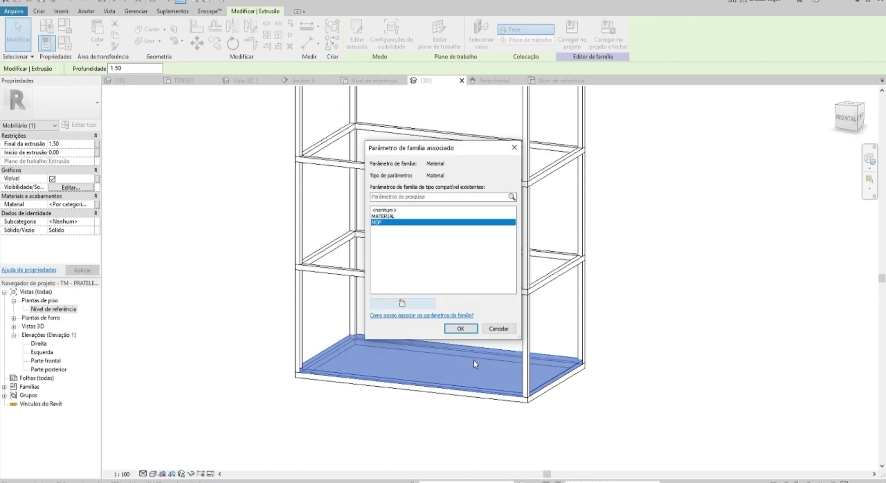
{"action": "left_click", "coordinate": [467, 331]}
- Reframe the shelf in 3D and select the Nível de referência plan view
{"action": "middle_click_drag", "start_coordinate": [542, 256], "coordinate": [538, 316]}
{"action": "middle_click_drag", "start_coordinate": [399, 277], "coordinate": [454, 292]}
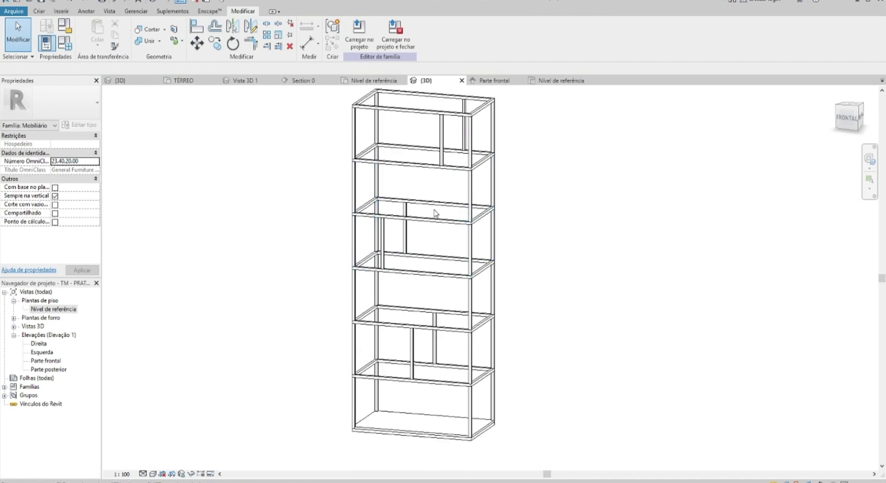
{"action": "scroll", "coordinate": [369, 109], "scroll_direction": "up", "scroll_amount": 2}
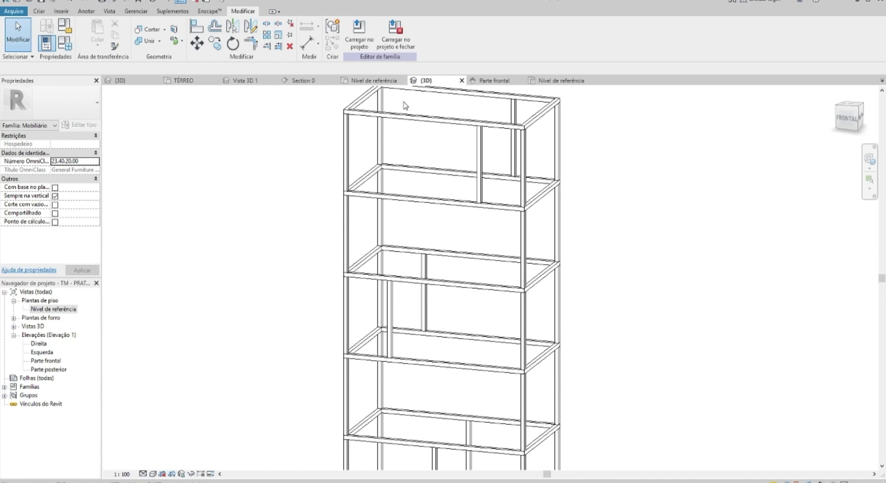
{"action": "middle_click_drag", "start_coordinate": [404, 105], "coordinate": [394, 131]}
{"action": "scroll", "coordinate": [491, 182], "scroll_direction": "down", "scroll_amount": 2}
{"action": "middle_click_drag", "start_coordinate": [491, 182], "coordinate": [550, 219], "text": "shift"}
{"action": "middle_click_drag", "start_coordinate": [483, 251], "coordinate": [470, 195]}
{"action": "left_click", "coordinate": [54, 310]}
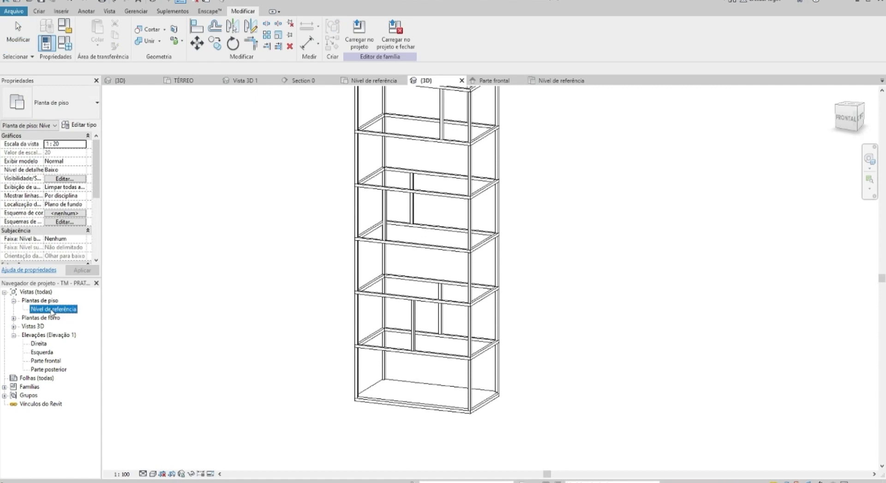
- Start a new extrusion and pick the shelf-level plane in the model as its work plane
{"action": "left_click", "coordinate": [18, 32]}
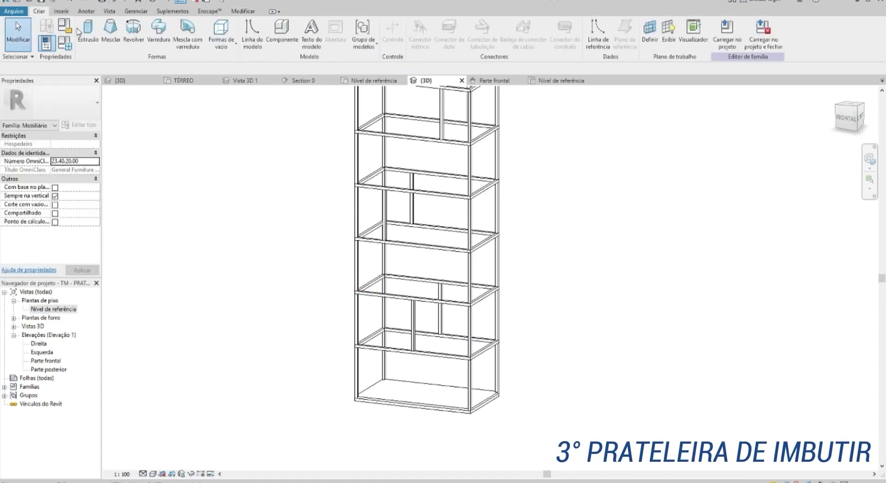
{"action": "left_click", "coordinate": [94, 36]}
{"action": "scroll", "coordinate": [375, 293], "scroll_direction": "up", "scroll_amount": 2}
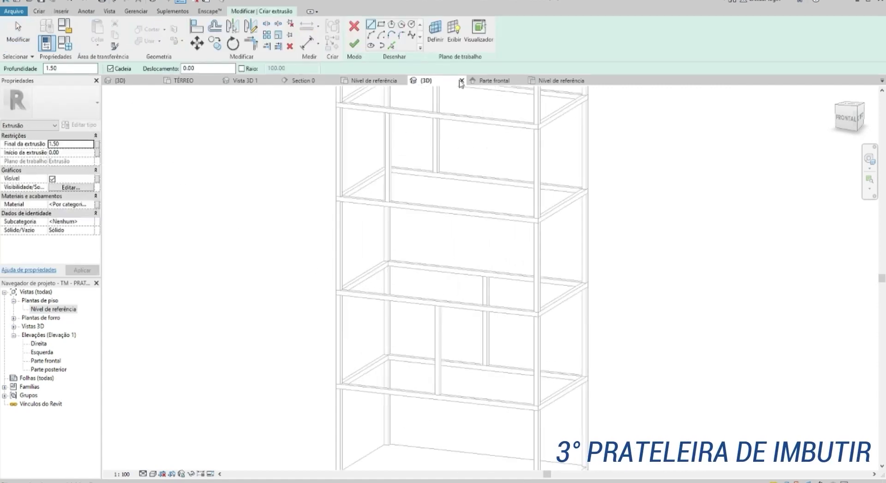
{"action": "left_click", "coordinate": [440, 30]}
{"action": "left_click", "coordinate": [388, 259]}
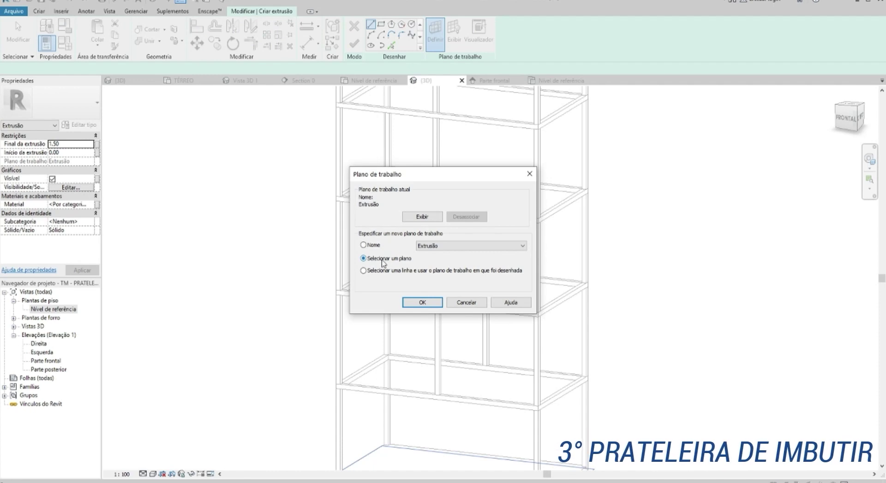
{"action": "left_click", "coordinate": [420, 302]}
{"action": "scroll", "coordinate": [391, 285], "scroll_direction": "up", "scroll_amount": 3}
{"action": "scroll", "coordinate": [392, 286], "scroll_direction": "up", "scroll_amount": 2}
{"action": "middle_click_drag", "start_coordinate": [348, 237], "coordinate": [345, 335]}
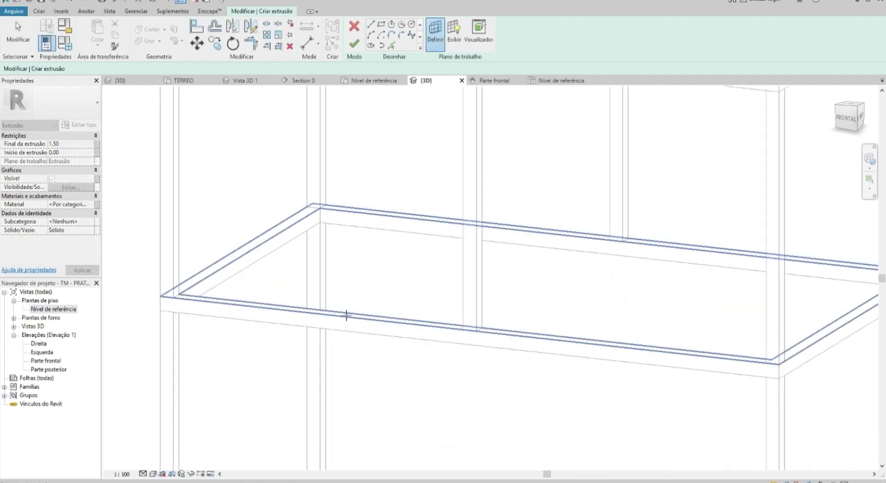
{"action": "left_click", "coordinate": [348, 332]}
{"action": "scroll", "coordinate": [358, 290], "scroll_direction": "down", "scroll_amount": 3}
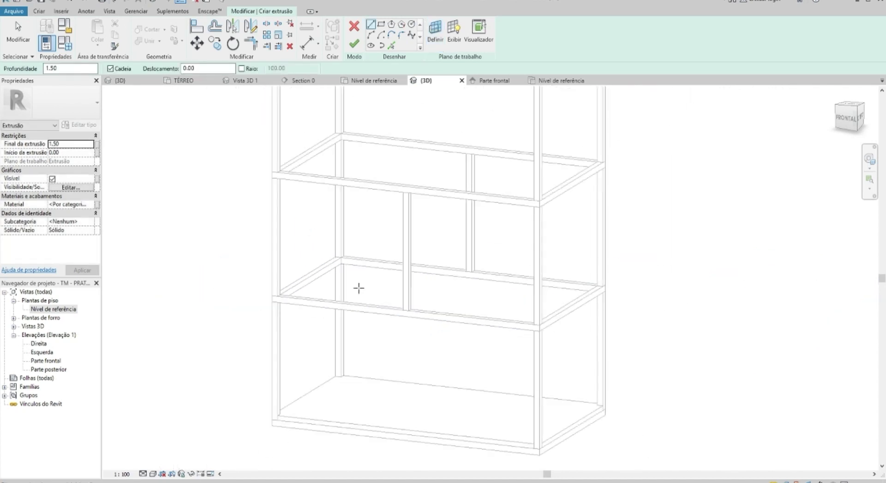
- Sketch a 91.00 by 51.00 rectangle across the frame's inner corners and finish the extrusion
{"action": "double_click", "coordinate": [55, 310]}
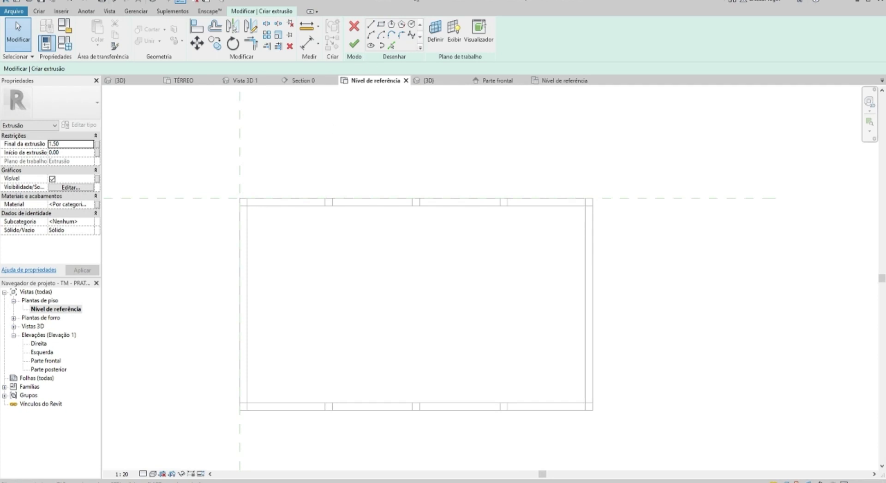
{"action": "left_click", "coordinate": [382, 28]}
{"action": "left_click", "coordinate": [246, 206]}
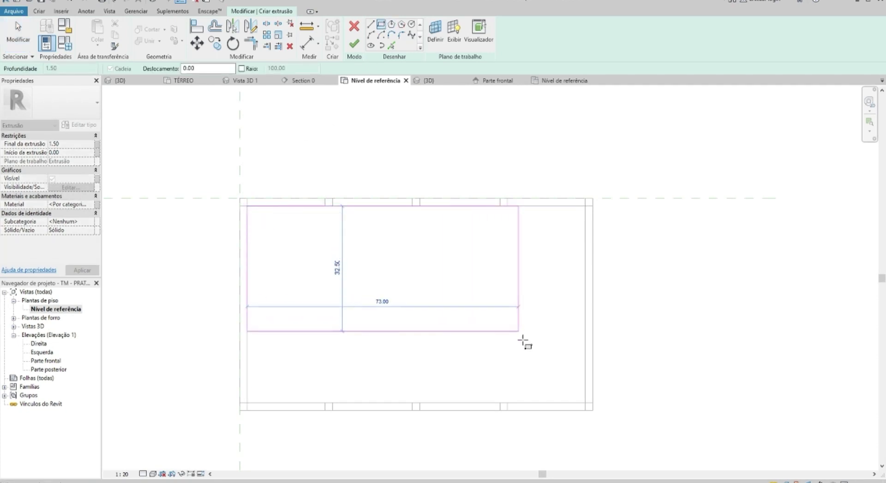
{"action": "left_click", "coordinate": [585, 403]}
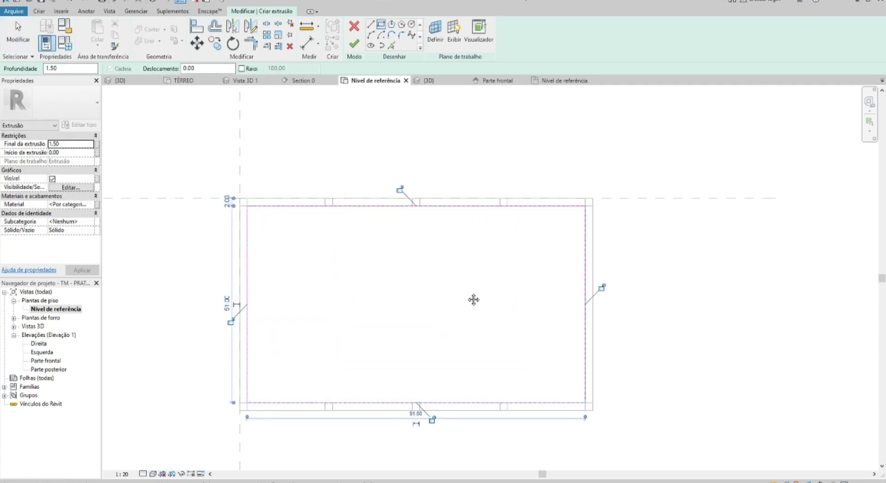
{"action": "key", "text": "Escape"}
{"action": "key", "text": "Escape"}
{"action": "left_click", "coordinate": [354, 44]}
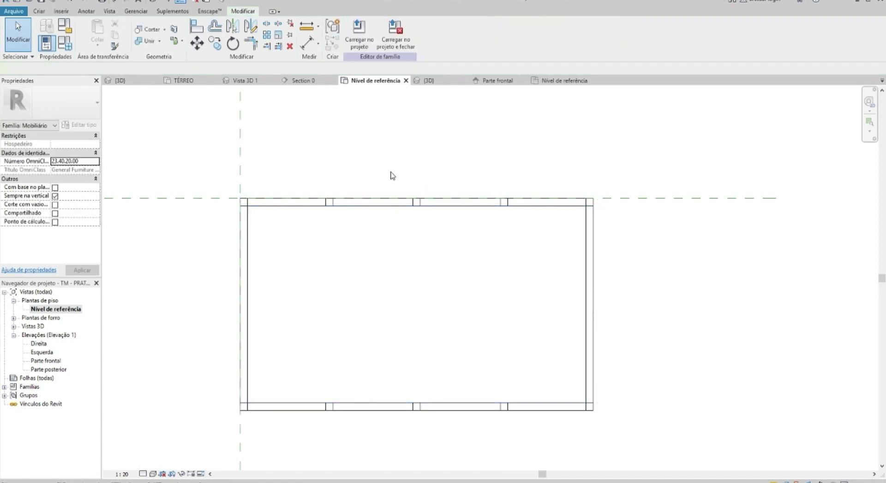
{"action": "key", "text": "ctrl+Tab"}
- Drag the middle shelf's shape handle so its extrusion ends at -2.00
{"action": "left_click", "coordinate": [361, 276]}
{"action": "mouse_move", "coordinate": [362, 275]}
{"action": "middle_mouse_down", "text": "shift"}
{"action": "mouse_move", "coordinate": [374, 239]}
{"action": "mouse_move", "coordinate": [392, 291]}
{"action": "middle_mouse_up", "text": "shift"}
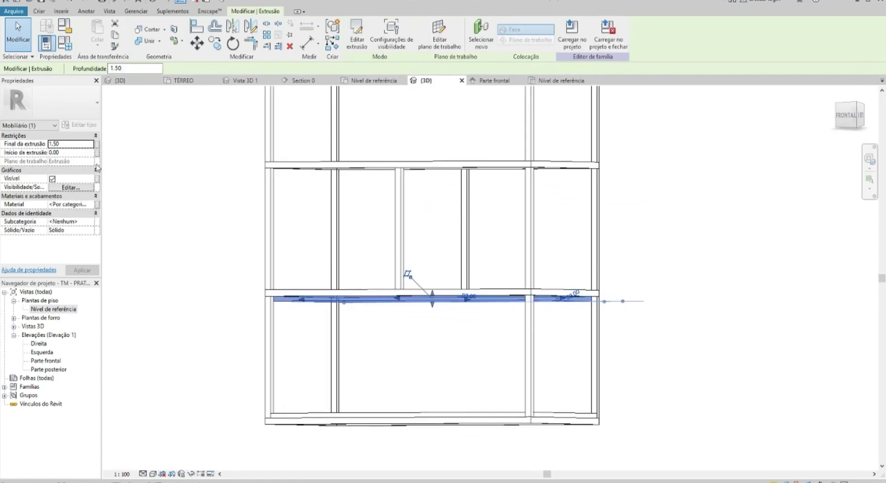
{"action": "scroll", "coordinate": [392, 291], "scroll_direction": "up", "scroll_amount": 2}
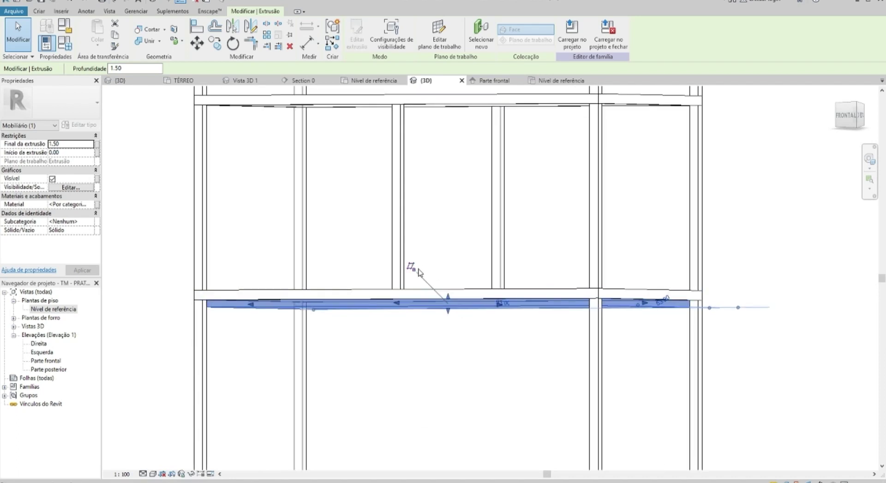
{"action": "scroll", "coordinate": [445, 305], "scroll_direction": "up", "scroll_amount": 2}
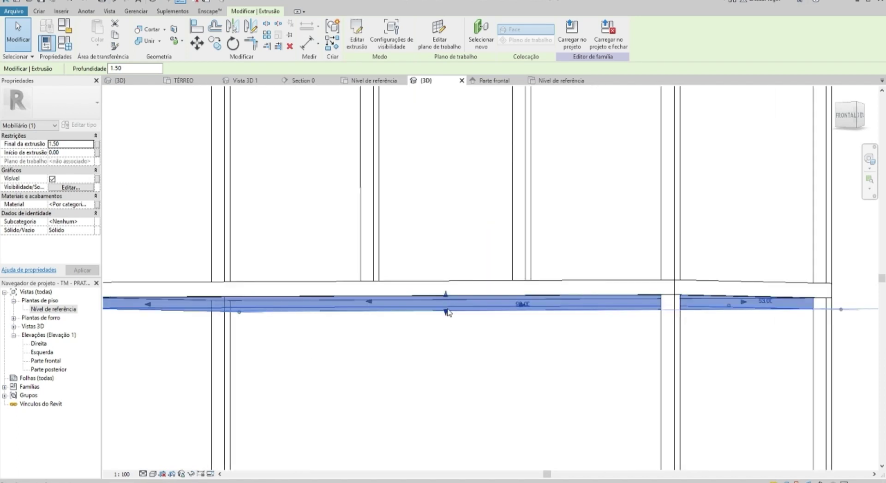
{"action": "left_click_drag", "start_coordinate": [444, 310], "coordinate": [447, 282]}
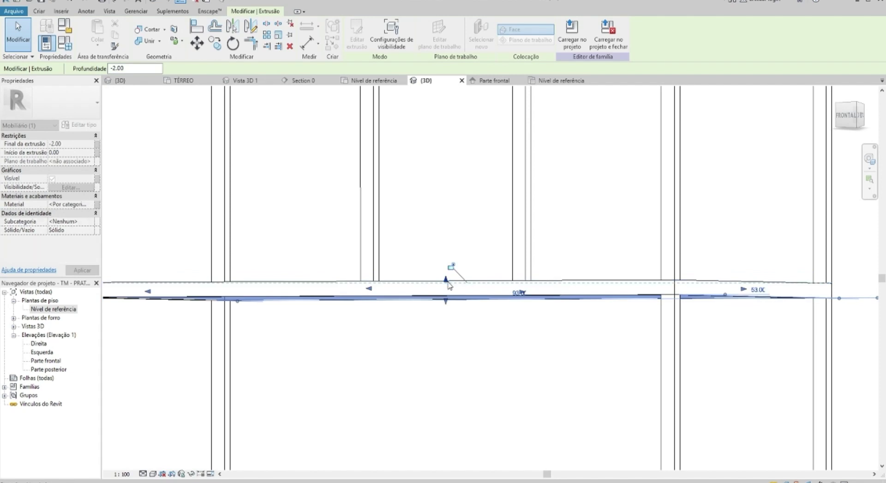
{"action": "left_click", "coordinate": [390, 266]}
- Reselect the shelf extrusion and orbit to a more frontal view of it
{"action": "scroll", "coordinate": [441, 248], "scroll_direction": "down", "scroll_amount": 2}
{"action": "scroll", "coordinate": [435, 221], "scroll_direction": "down", "scroll_amount": 2}
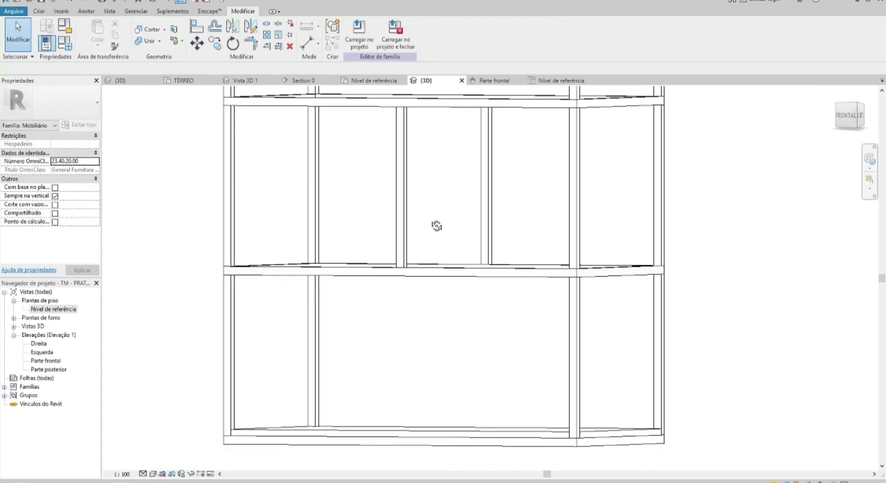
{"action": "scroll", "coordinate": [438, 261], "scroll_direction": "down", "scroll_amount": 2}
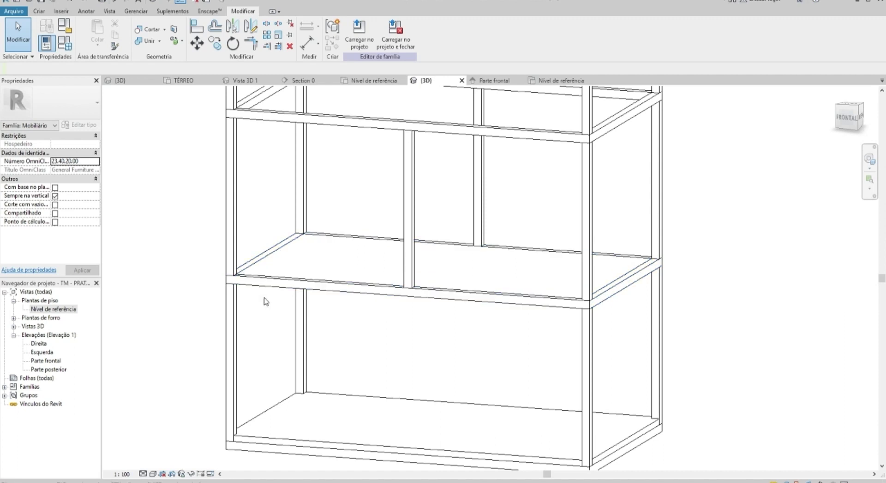
{"action": "left_click", "coordinate": [360, 261]}
{"action": "middle_click_drag", "start_coordinate": [360, 221], "coordinate": [377, 223]}
{"action": "left_click", "coordinate": [378, 223]}
{"action": "left_click", "coordinate": [369, 267]}
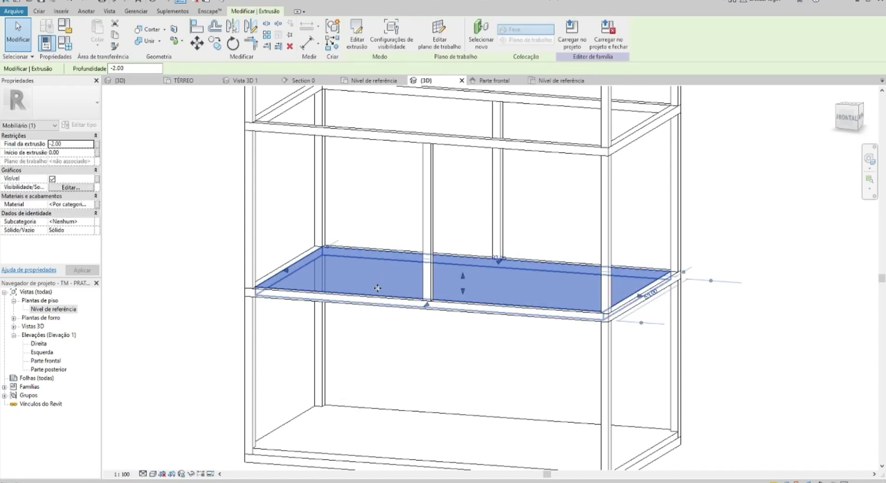
{"action": "scroll", "coordinate": [498, 292], "scroll_direction": "up", "scroll_amount": 2}
{"action": "scroll", "coordinate": [467, 286], "scroll_direction": "down", "scroll_amount": 4}
{"action": "middle_click_drag", "start_coordinate": [476, 296], "coordinate": [524, 372], "text": "shift"}
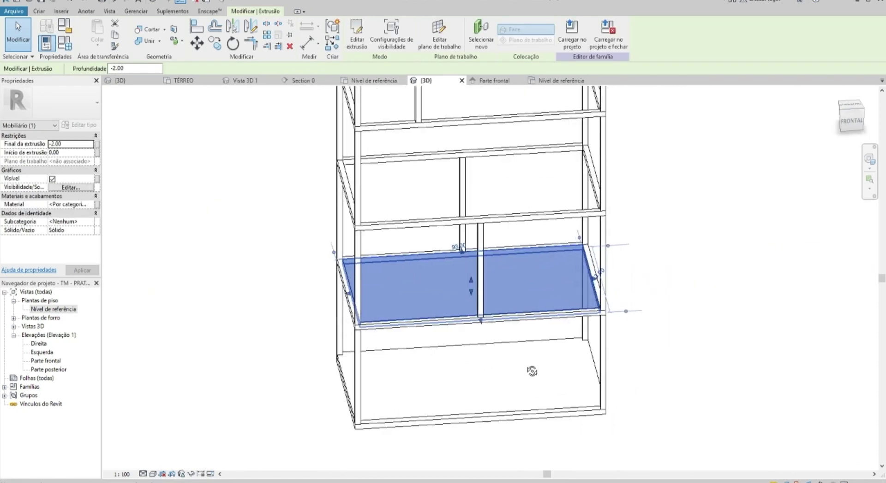
- Open the Parte frontal elevation and select the shelf there
{"action": "double_click", "coordinate": [50, 362]}
{"action": "scroll", "coordinate": [461, 358], "scroll_direction": "up", "scroll_amount": 2}
{"action": "left_click", "coordinate": [453, 358]}
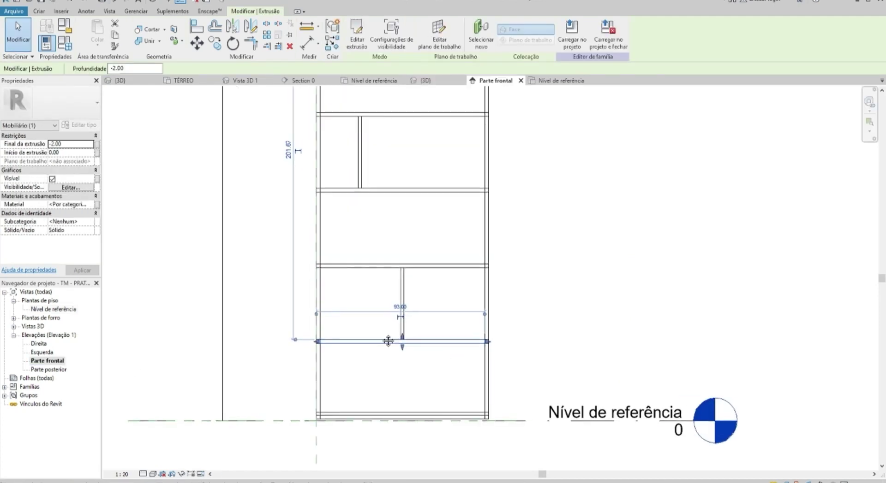
- Copy the shelf to the next level up and to the top of the cabinet
{"action": "middle_click_drag", "start_coordinate": [386, 346], "coordinate": [346, 339]}
{"action": "left_click", "coordinate": [214, 44]}
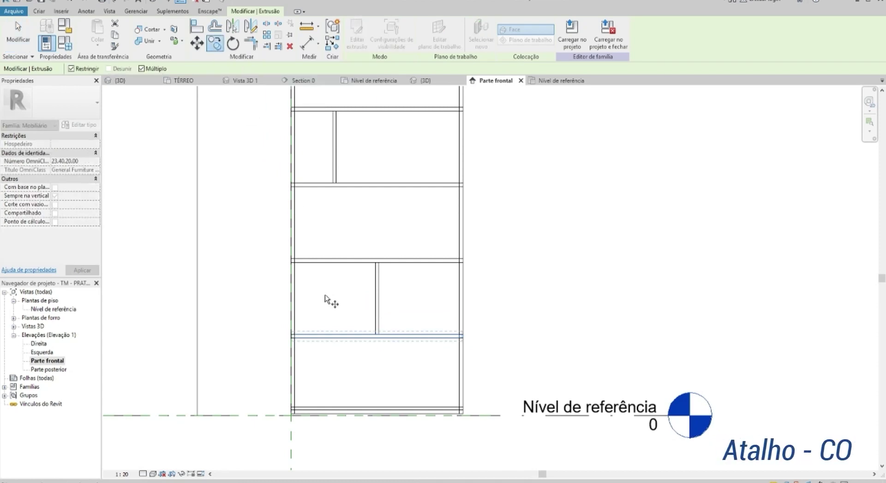
{"action": "left_click", "coordinate": [344, 335]}
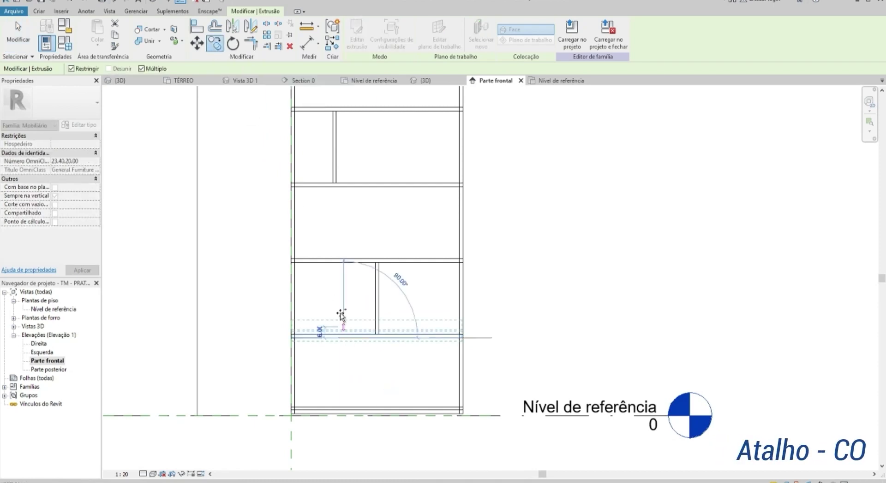
{"action": "left_click", "coordinate": [343, 185]}
{"action": "middle_click_drag", "start_coordinate": [343, 220], "coordinate": [326, 385]}
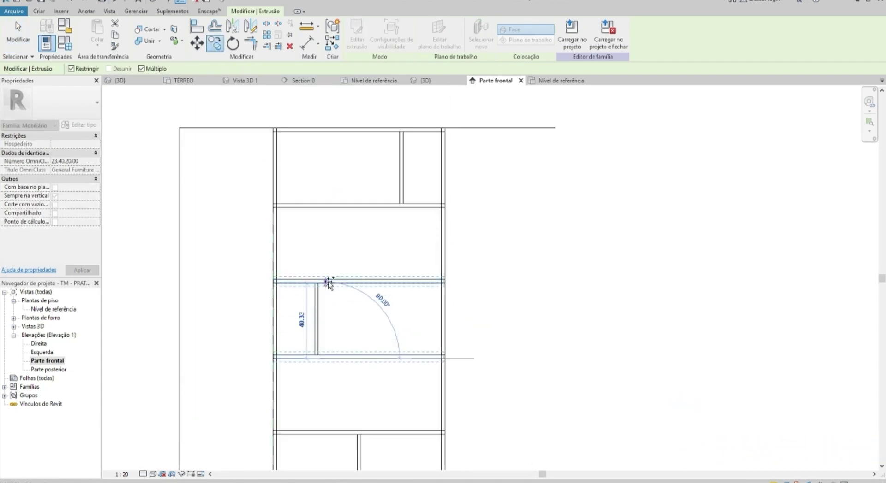
{"action": "left_click", "coordinate": [329, 130]}
{"action": "key", "text": "Escape"}
{"action": "key", "text": "Escape"}
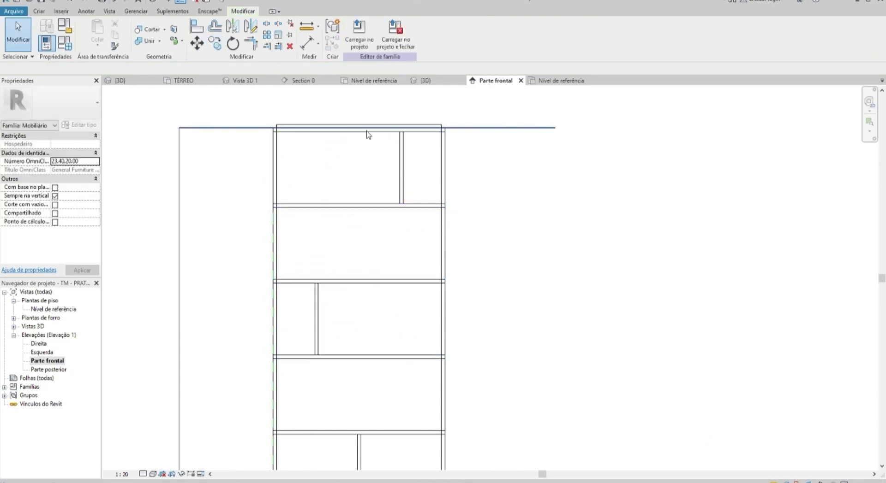
- Return to the 3D view and select a shelf
{"action": "key", "text": "ctrl+Tab"}
{"action": "middle_click_drag", "start_coordinate": [467, 189], "coordinate": [490, 268], "text": "shift"}
{"action": "left_click", "coordinate": [490, 268]}
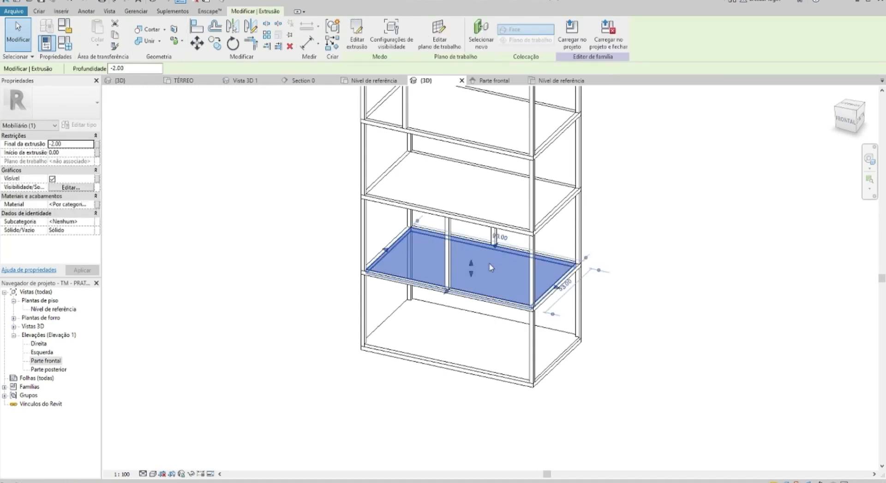
- Select all six shelf extrusions, from the bottom shelf up to the top panel
{"action": "scroll", "coordinate": [323, 252], "scroll_direction": "down", "scroll_amount": 4}
{"action": "mouse_move", "coordinate": [434, 292]}
{"action": "middle_mouse_down", "text": "shift"}
{"action": "mouse_move", "coordinate": [428, 314]}
{"action": "mouse_move", "coordinate": [406, 316]}
{"action": "middle_mouse_up", "text": "shift"}
{"action": "left_click", "coordinate": [396, 318], "text": "ctrl"}
{"action": "left_click", "coordinate": [397, 273], "text": "ctrl"}
{"action": "left_click", "coordinate": [398, 229], "text": "ctrl"}
{"action": "left_click", "coordinate": [400, 188], "text": "ctrl"}
{"action": "left_click", "coordinate": [415, 140], "text": "ctrl"}
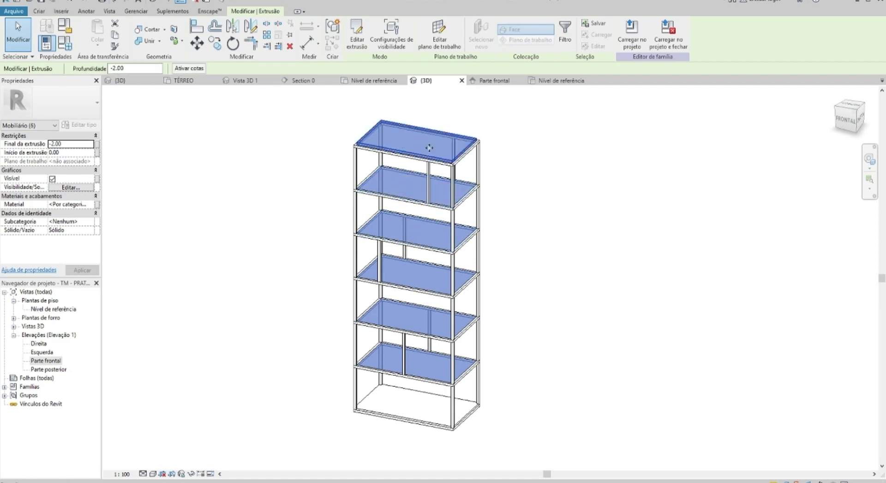
- Associate the shelves' Material with the MDF family parameter
{"action": "left_click", "coordinate": [98, 204]}
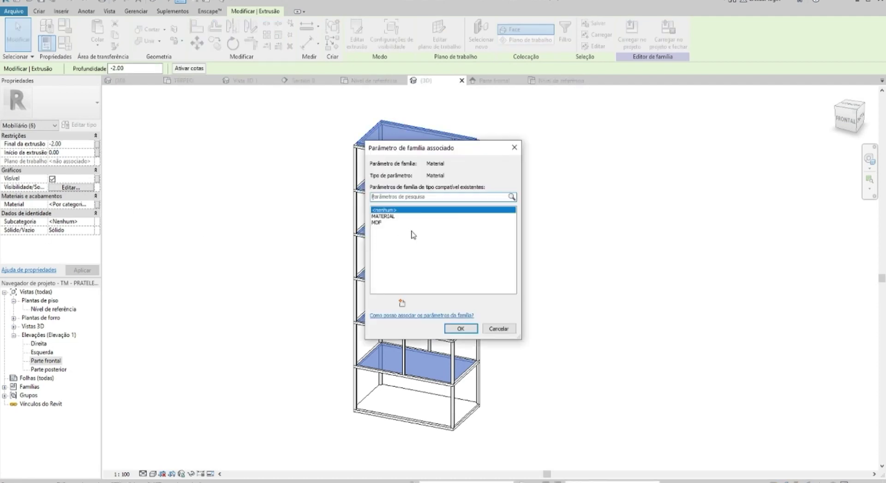
{"action": "left_click", "coordinate": [387, 217]}
{"action": "left_click", "coordinate": [378, 223]}
{"action": "left_click", "coordinate": [463, 332]}
- Clear the selection and select the top panel
{"action": "left_click", "coordinate": [520, 238]}
{"action": "mouse_move", "coordinate": [520, 237]}
{"action": "middle_mouse_down", "text": "shift"}
{"action": "mouse_move", "coordinate": [447, 243]}
{"action": "mouse_move", "coordinate": [516, 271]}
{"action": "mouse_move", "coordinate": [417, 157]}
{"action": "mouse_move", "coordinate": [392, 194]}
{"action": "mouse_move", "coordinate": [333, 242]}
{"action": "mouse_move", "coordinate": [327, 223]}
{"action": "middle_mouse_up", "text": "shift"}
{"action": "scroll", "coordinate": [417, 166], "scroll_direction": "up", "scroll_amount": 2}
{"action": "left_click", "coordinate": [417, 177]}
{"action": "scroll", "coordinate": [327, 223], "scroll_direction": "up", "scroll_amount": 3}
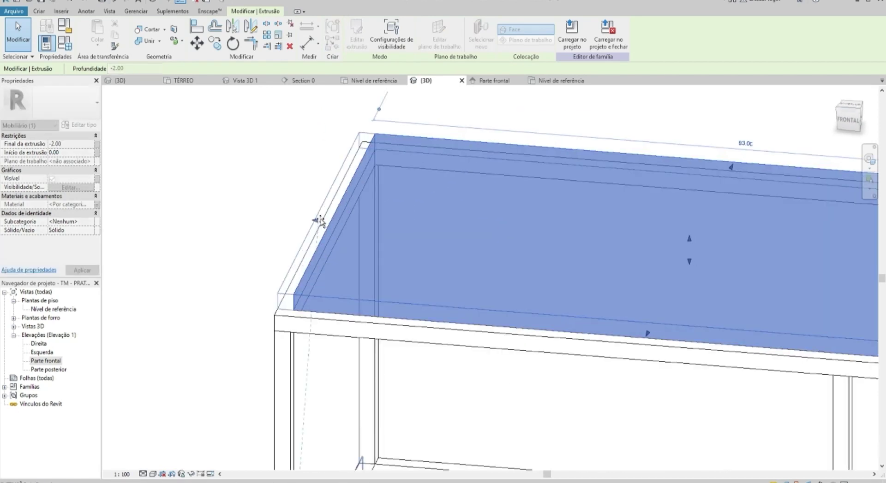
- Drag the top panel's right shape grip outward to widen it toward the right
{"action": "scroll", "coordinate": [318, 224], "scroll_direction": "down", "scroll_amount": 4}
{"action": "middle_click_drag", "start_coordinate": [318, 224], "coordinate": [661, 238], "text": "shift"}
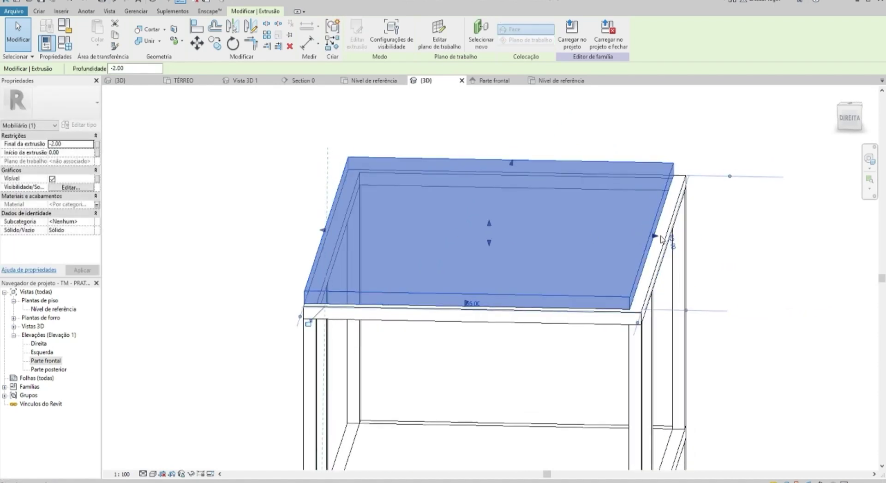
{"action": "left_click_drag", "start_coordinate": [657, 239], "coordinate": [666, 237]}
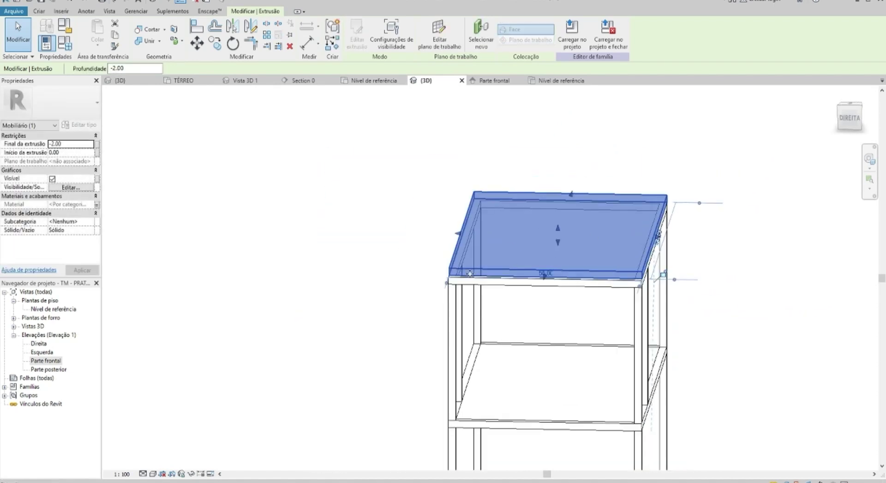
{"action": "middle_click_drag", "start_coordinate": [667, 237], "coordinate": [733, 243], "text": "shift"}
{"action": "scroll", "coordinate": [733, 243], "scroll_direction": "up", "scroll_amount": 3}
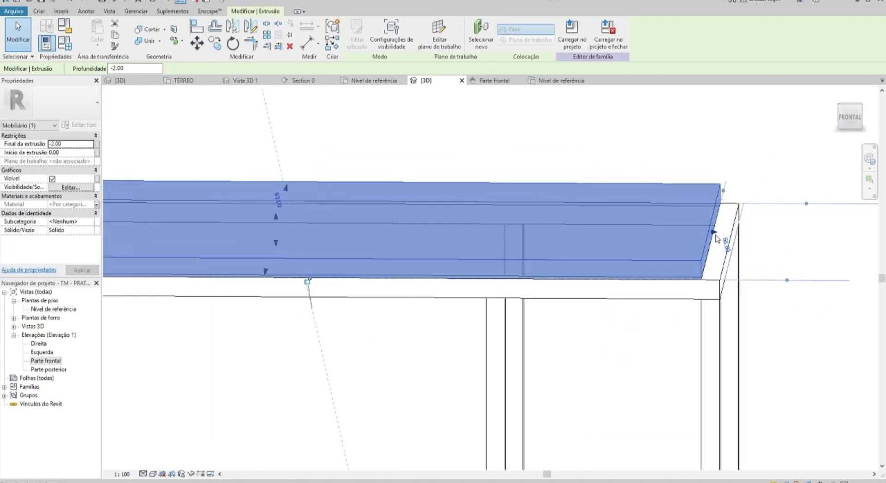
{"action": "middle_click_drag", "start_coordinate": [723, 295], "coordinate": [726, 287], "text": "shift"}
{"action": "scroll", "coordinate": [526, 182], "scroll_direction": "down", "scroll_amount": 3}
- Orbit to an angled view showing the whole tall shelving
{"action": "left_click", "coordinate": [525, 181]}
{"action": "mouse_move", "coordinate": [510, 187]}
{"action": "middle_mouse_down", "text": "shift"}
{"action": "mouse_move", "coordinate": [585, 171]}
{"action": "mouse_move", "coordinate": [556, 160]}
{"action": "mouse_move", "coordinate": [567, 142]}
{"action": "middle_mouse_up", "text": "shift"}
{"action": "scroll", "coordinate": [573, 232], "scroll_direction": "down", "scroll_amount": 2}
{"action": "scroll", "coordinate": [572, 232], "scroll_direction": "down", "scroll_amount": 1}
{"action": "scroll", "coordinate": [416, 346], "scroll_direction": "up", "scroll_amount": 3}
{"action": "scroll", "coordinate": [415, 347], "scroll_direction": "up", "scroll_amount": 2}
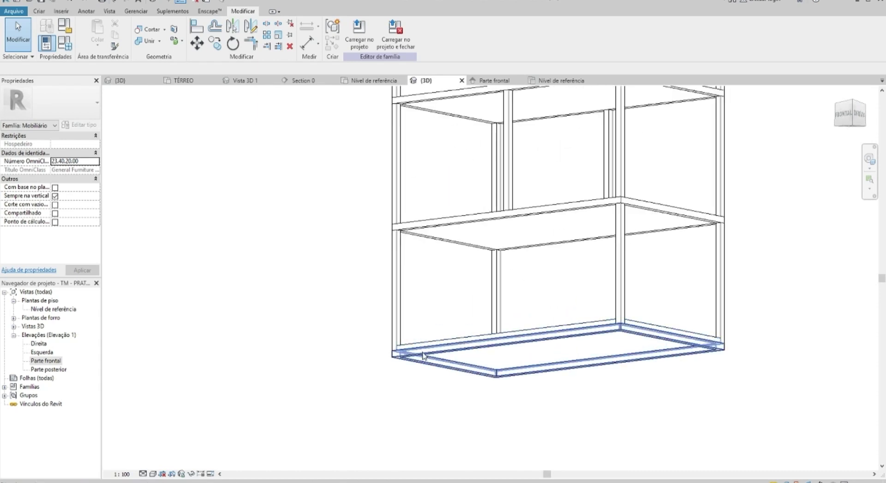
{"action": "scroll", "coordinate": [425, 365], "scroll_direction": "down", "scroll_amount": 3}
{"action": "middle_click_drag", "start_coordinate": [425, 365], "coordinate": [564, 375], "text": "shift"}
{"action": "scroll", "coordinate": [415, 323], "scroll_direction": "up", "scroll_amount": 1}
{"action": "scroll", "coordinate": [415, 323], "scroll_direction": "up", "scroll_amount": 3}
{"action": "scroll", "coordinate": [415, 322], "scroll_direction": "up", "scroll_amount": 2}
- Inspect the base panel, then select the top shelf panel
{"action": "left_click", "coordinate": [415, 323]}
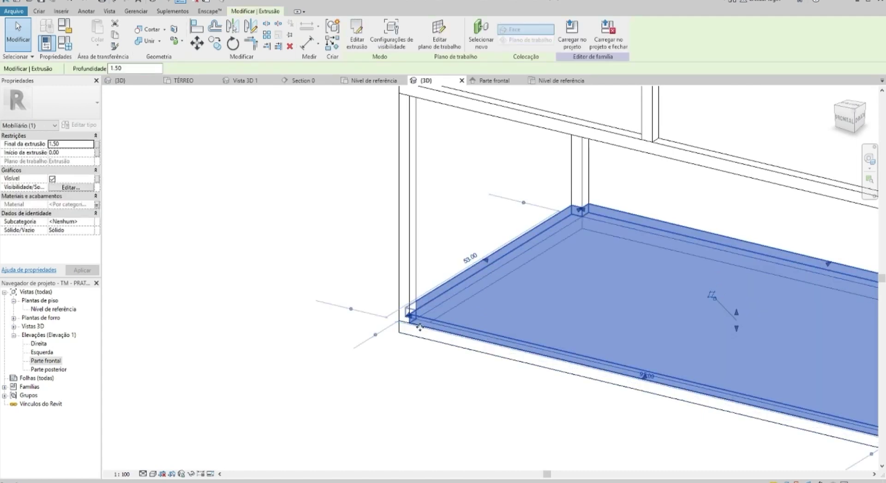
{"action": "scroll", "coordinate": [419, 328], "scroll_direction": "down", "scroll_amount": 3}
{"action": "mouse_move", "coordinate": [424, 115]}
{"action": "middle_mouse_down"}
{"action": "mouse_move", "coordinate": [427, 238]}
{"action": "mouse_move", "coordinate": [366, 187]}
{"action": "mouse_move", "coordinate": [355, 200]}
{"action": "mouse_move", "coordinate": [306, 191]}
{"action": "mouse_move", "coordinate": [356, 200]}
{"action": "mouse_move", "coordinate": [431, 148]}
{"action": "mouse_move", "coordinate": [392, 221]}
{"action": "middle_mouse_up"}
{"action": "key", "text": "Escape"}
{"action": "left_click", "coordinate": [427, 238]}
- In a straight front view, copy the shelf board to the top of the frame
{"action": "left_click_drag", "start_coordinate": [392, 222], "coordinate": [389, 359]}
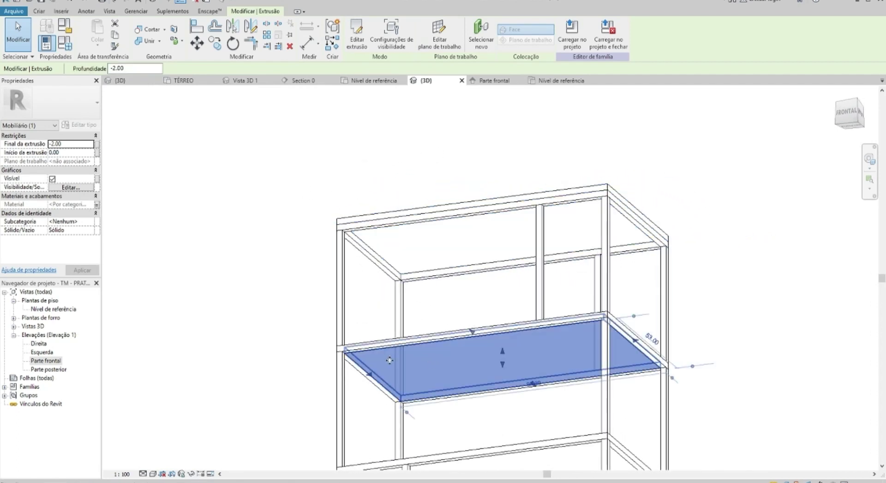
{"action": "scroll", "coordinate": [389, 360], "scroll_direction": "up", "scroll_amount": 3}
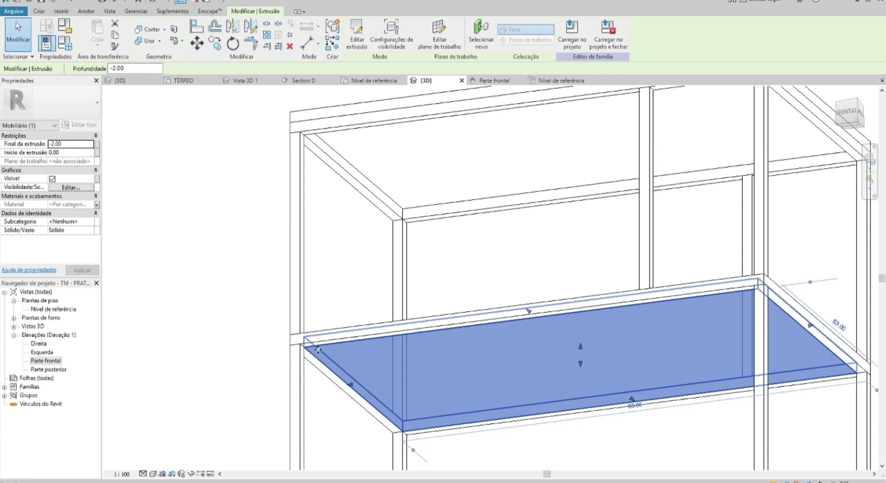
{"action": "scroll", "coordinate": [312, 353], "scroll_direction": "down", "scroll_amount": 5}
{"action": "scroll", "coordinate": [312, 353], "scroll_direction": "down", "scroll_amount": 2}
{"action": "mouse_move", "coordinate": [312, 353]}
{"action": "middle_mouse_down", "text": "shift"}
{"action": "mouse_move", "coordinate": [405, 368]}
{"action": "mouse_move", "coordinate": [392, 317]}
{"action": "mouse_move", "coordinate": [424, 322]}
{"action": "middle_mouse_up", "text": "shift"}
{"action": "scroll", "coordinate": [424, 321], "scroll_direction": "up", "scroll_amount": 2}
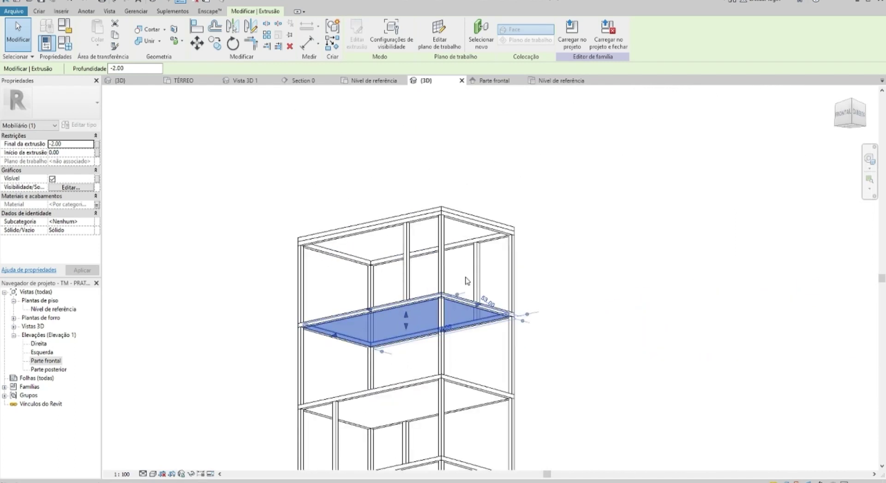
{"action": "left_click", "coordinate": [845, 118]}
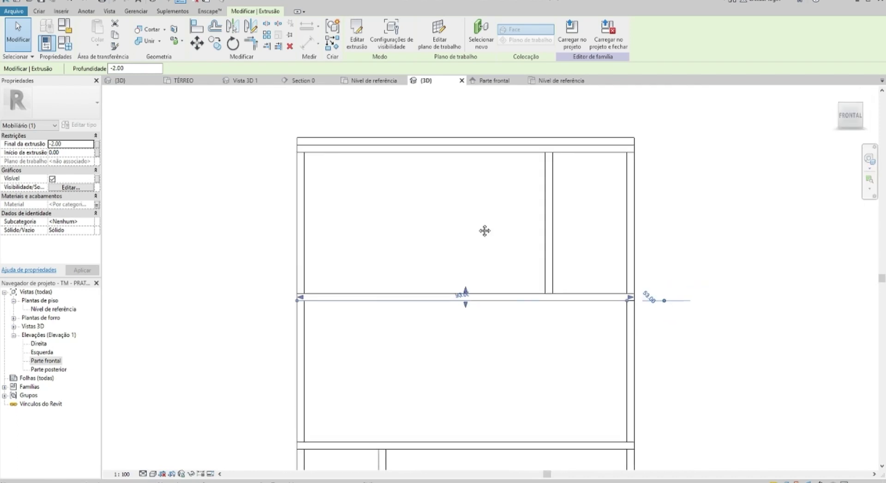
{"action": "left_click", "coordinate": [215, 45]}
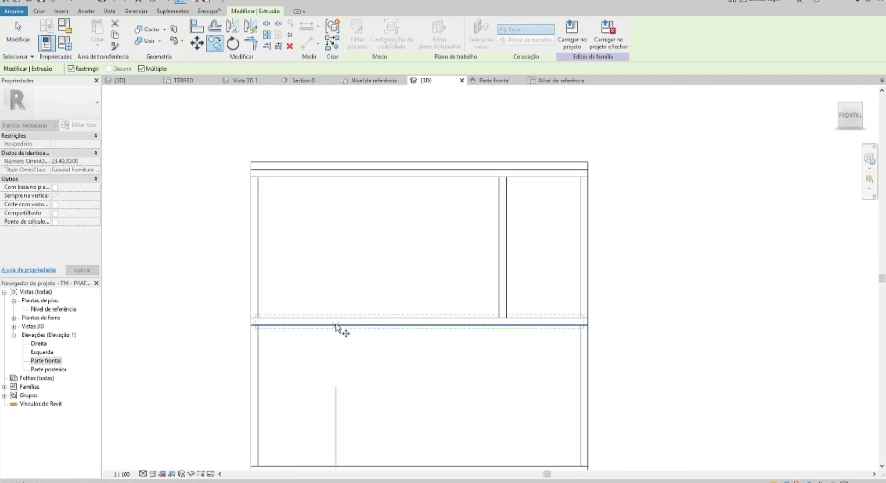
{"action": "left_click", "coordinate": [336, 177]}
{"action": "key", "text": "Escape"}
{"action": "key", "text": "Escape"}
- Set the 3D view's visual style to Sombreado and orbit around the shaded shelving
{"action": "mouse_move", "coordinate": [439, 261]}
{"action": "middle_mouse_down", "text": "shift"}
{"action": "mouse_move", "coordinate": [488, 312]}
{"action": "mouse_move", "coordinate": [422, 214]}
{"action": "middle_mouse_up", "text": "shift"}
{"action": "scroll", "coordinate": [421, 213], "scroll_direction": "up", "scroll_amount": 2}
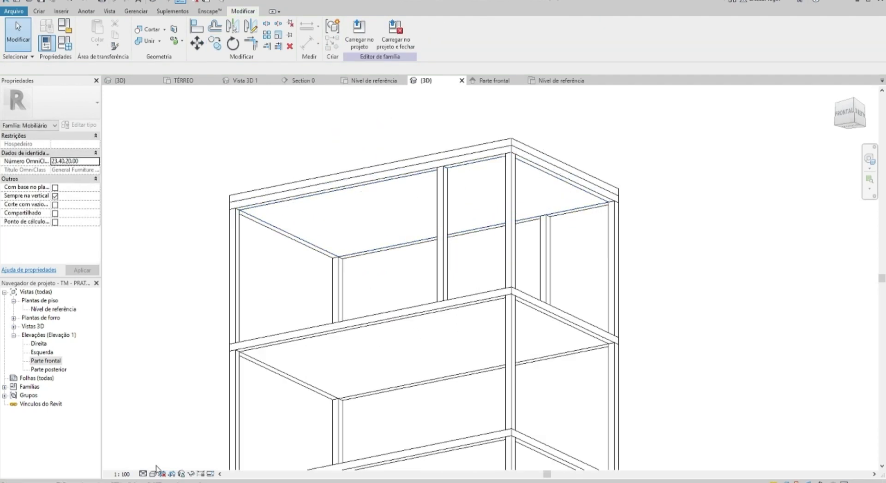
{"action": "left_click", "coordinate": [155, 474]}
{"action": "left_click", "coordinate": [180, 445]}
{"action": "mouse_move", "coordinate": [676, 238]}
{"action": "middle_mouse_down", "text": "shift"}
{"action": "mouse_move", "coordinate": [694, 259]}
{"action": "mouse_move", "coordinate": [706, 192]}
{"action": "mouse_move", "coordinate": [680, 299]}
{"action": "mouse_move", "coordinate": [715, 215]}
{"action": "mouse_move", "coordinate": [688, 287]}
{"action": "mouse_move", "coordinate": [705, 245]}
{"action": "mouse_move", "coordinate": [704, 290]}
{"action": "mouse_move", "coordinate": [666, 132]}
{"action": "mouse_move", "coordinate": [699, 200]}
{"action": "mouse_move", "coordinate": [655, 202]}
{"action": "mouse_move", "coordinate": [631, 221]}
{"action": "middle_mouse_up", "text": "shift"}
{"action": "left_click", "coordinate": [566, 194]}
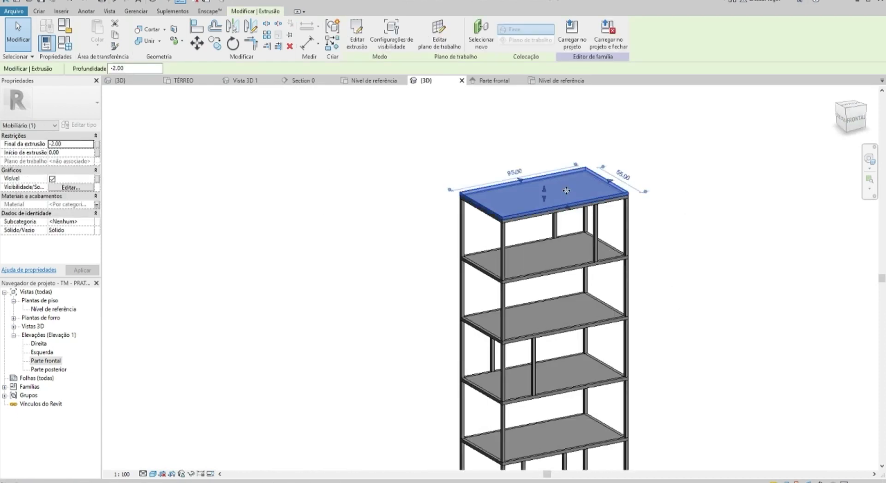
{"action": "left_click", "coordinate": [661, 204]}
{"action": "mouse_move", "coordinate": [667, 212]}
{"action": "middle_mouse_down", "text": "shift"}
{"action": "mouse_move", "coordinate": [628, 192]}
{"action": "mouse_move", "coordinate": [626, 174]}
{"action": "middle_mouse_up", "text": "shift"}
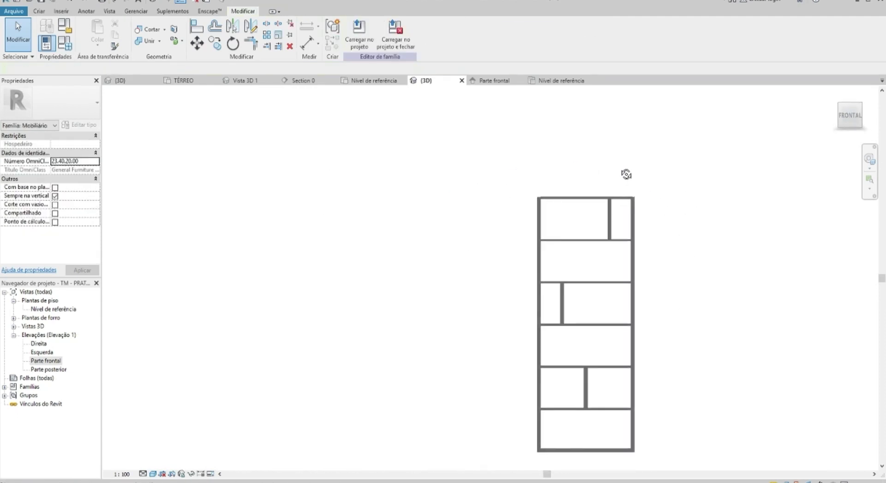
- Delete the bottom shelf board
{"action": "left_click", "coordinate": [849, 115]}
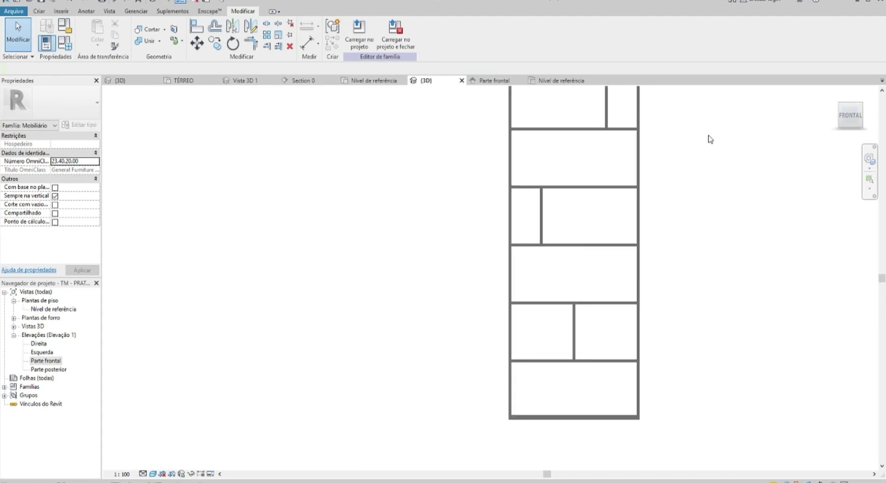
{"action": "mouse_move", "coordinate": [577, 296]}
{"action": "middle_mouse_down"}
{"action": "mouse_move", "coordinate": [567, 279]}
{"action": "mouse_move", "coordinate": [464, 419]}
{"action": "middle_mouse_up"}
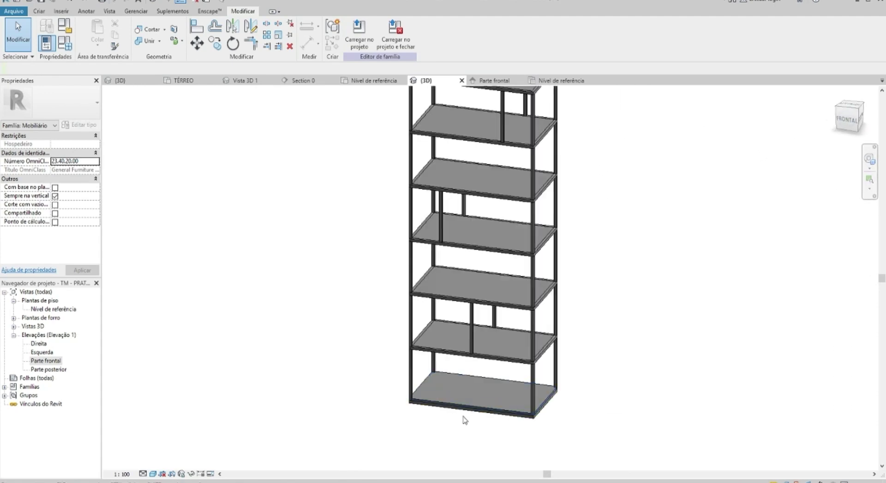
{"action": "scroll", "coordinate": [459, 379], "scroll_direction": "up", "scroll_amount": 3}
{"action": "left_click", "coordinate": [460, 376]}
{"action": "scroll", "coordinate": [460, 375], "scroll_direction": "up", "scroll_amount": 2}
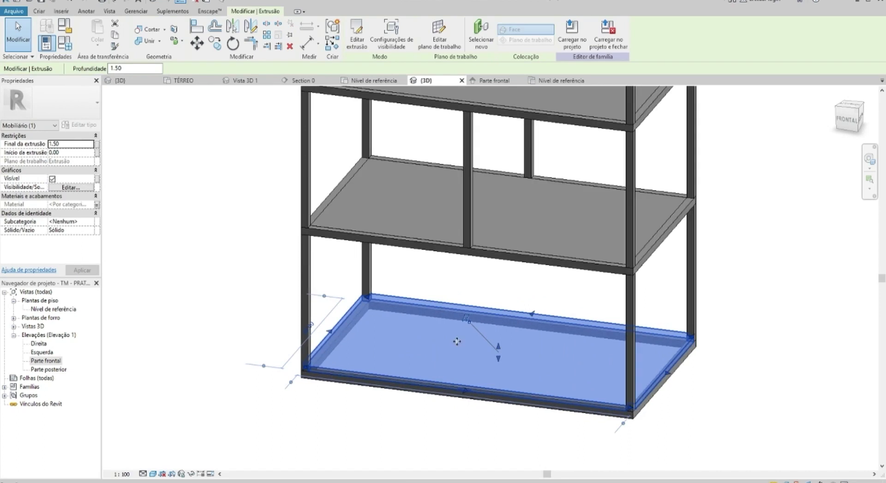
{"action": "key", "text": "Delete"}
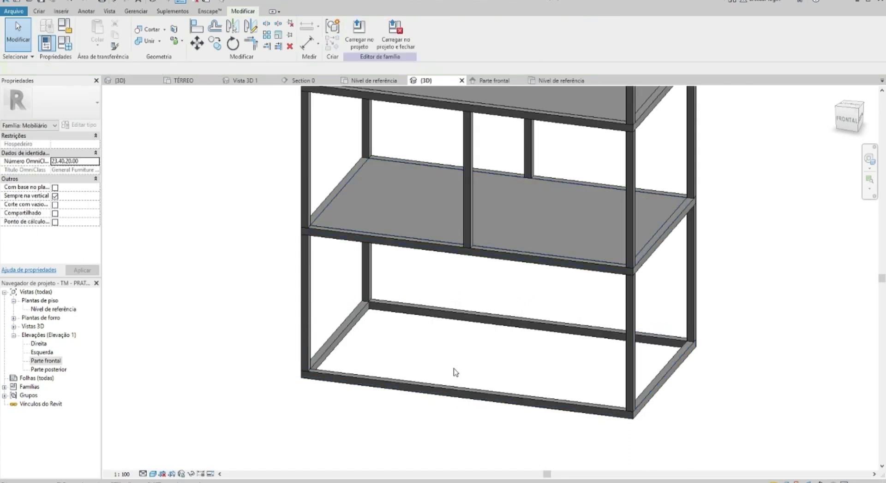
- Copy the lowest remaining shelf board down 22.50 to the bottom with CO
{"action": "left_click", "coordinate": [401, 219]}
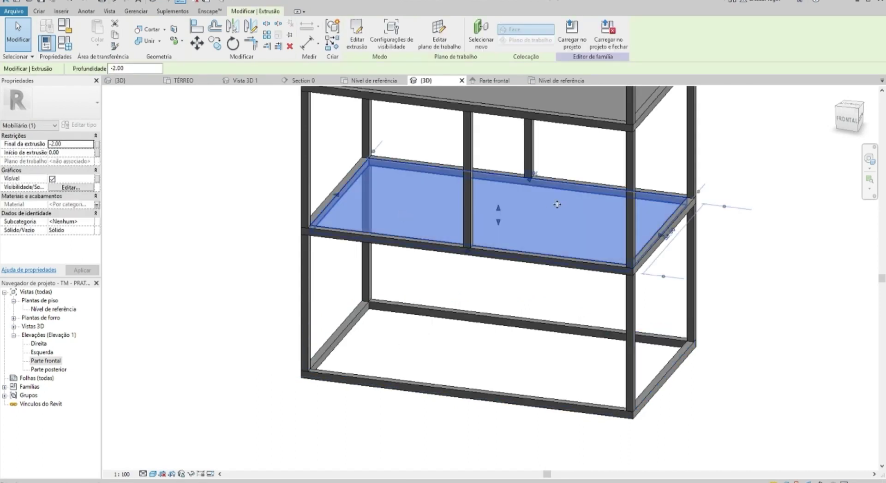
{"action": "left_click", "coordinate": [852, 123]}
{"action": "key", "text": "c"}
{"action": "key", "text": "o"}
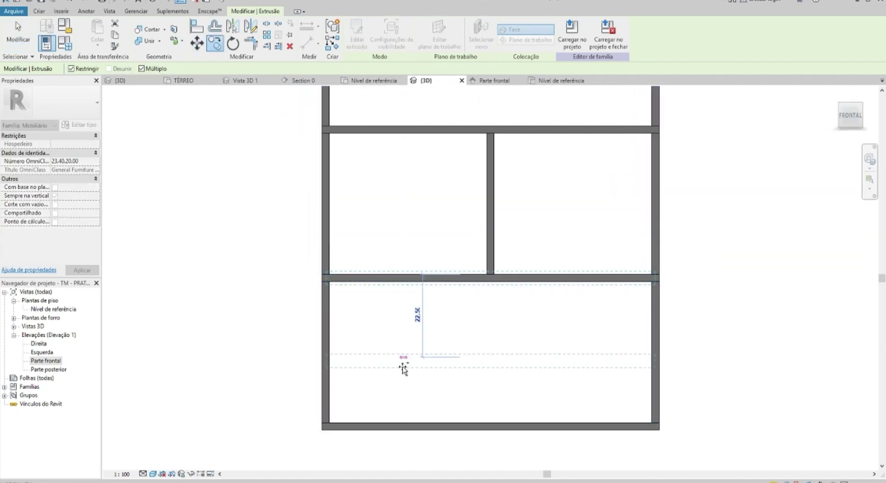
{"action": "key", "text": "Escape"}
- Orbit the shelving in 3D to inspect the lower shelves
{"action": "mouse_move", "coordinate": [443, 302]}
{"action": "middle_mouse_down", "text": "shift"}
{"action": "mouse_move", "coordinate": [596, 365]}
{"action": "mouse_move", "coordinate": [588, 387]}
{"action": "mouse_move", "coordinate": [652, 254]}
{"action": "mouse_move", "coordinate": [688, 318]}
{"action": "mouse_move", "coordinate": [697, 368]}
{"action": "mouse_move", "coordinate": [582, 308]}
{"action": "middle_mouse_up", "text": "shift"}
{"action": "scroll", "coordinate": [582, 381], "scroll_direction": "down", "scroll_amount": 2}
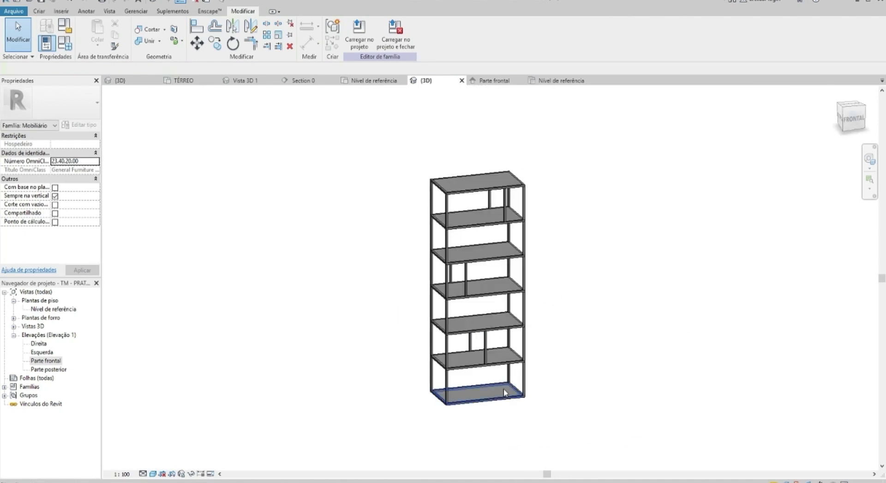
{"action": "scroll", "coordinate": [490, 386], "scroll_direction": "up", "scroll_amount": 4}
{"action": "scroll", "coordinate": [446, 328], "scroll_direction": "down", "scroll_amount": 1}
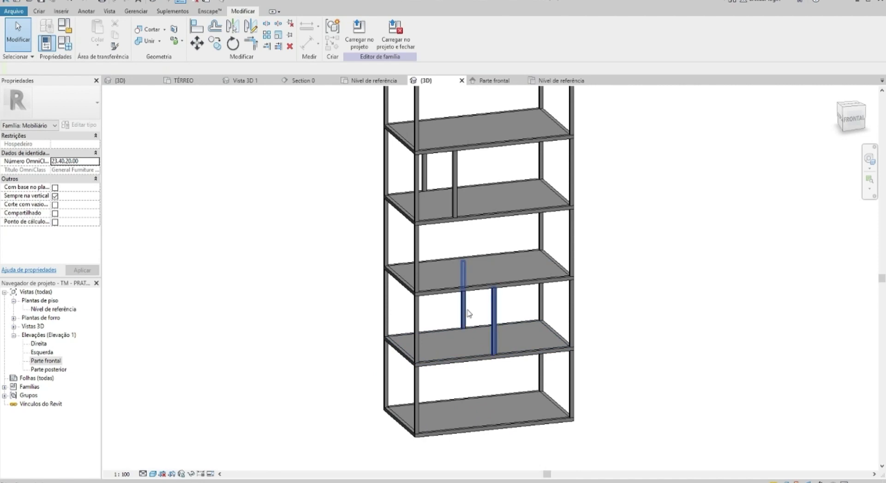
{"action": "scroll", "coordinate": [467, 312], "scroll_direction": "down", "scroll_amount": 2}
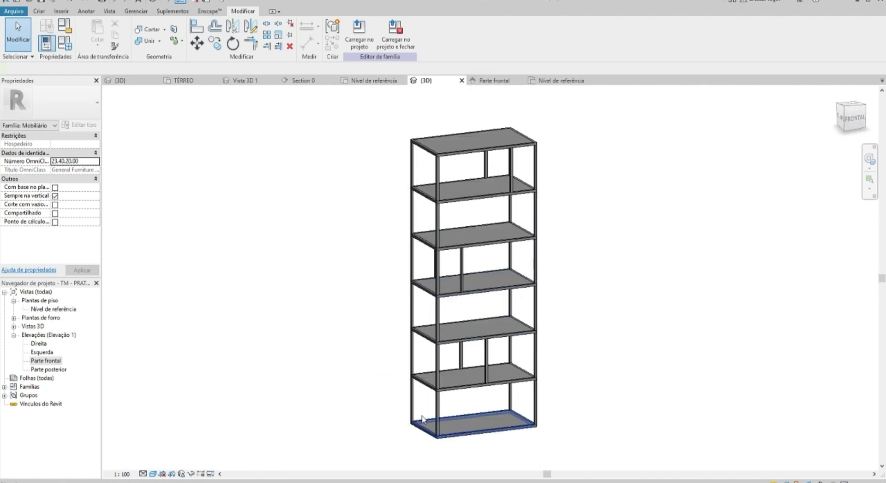
{"action": "scroll", "coordinate": [421, 402], "scroll_direction": "up", "scroll_amount": 2}
{"action": "scroll", "coordinate": [413, 371], "scroll_direction": "up", "scroll_amount": 1}
{"action": "scroll", "coordinate": [417, 328], "scroll_direction": "up", "scroll_amount": 2}
{"action": "middle_click_drag", "start_coordinate": [418, 327], "coordinate": [437, 328], "text": "shift"}
{"action": "left_click", "coordinate": [39, 11]}
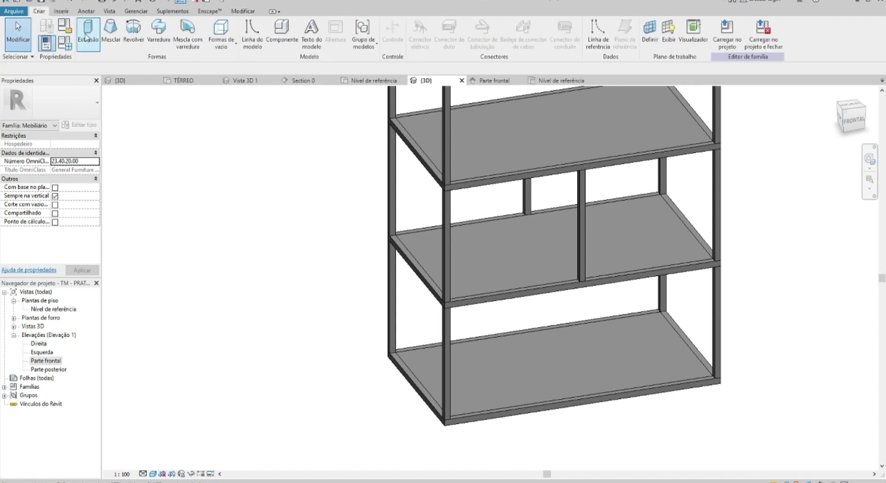
- Start a solid extrusion and set its work plane by picking the face
{"action": "left_click", "coordinate": [87, 35]}
{"action": "left_click", "coordinate": [441, 41]}
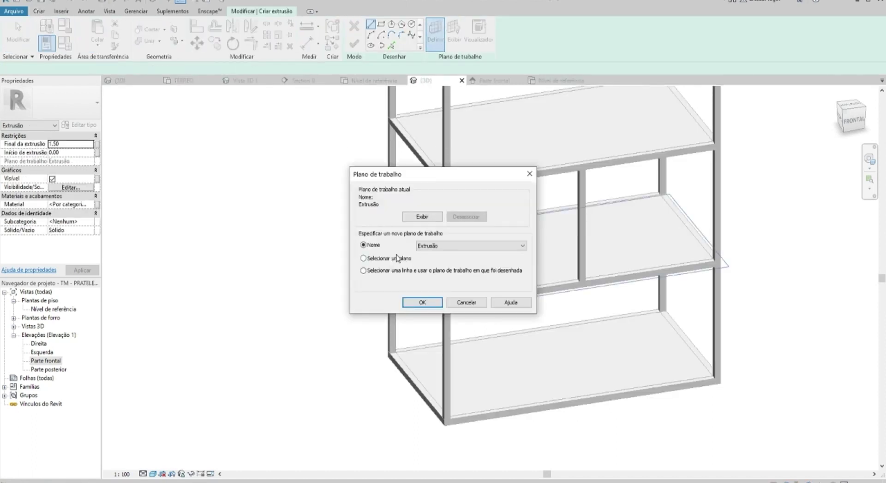
{"action": "left_click", "coordinate": [421, 303]}
{"action": "scroll", "coordinate": [395, 353], "scroll_direction": "up", "scroll_amount": 5}
{"action": "left_click", "coordinate": [392, 344]}
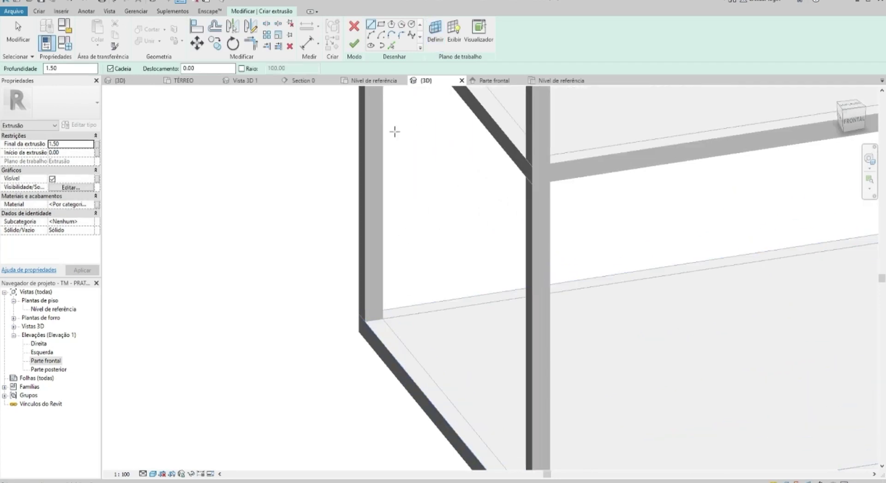
- Sketch the front-left edge loop as the profile using Selecionar linhas with Tab
{"action": "left_click", "coordinate": [390, 46]}
{"action": "scroll", "coordinate": [386, 191], "scroll_direction": "down", "scroll_amount": 3}
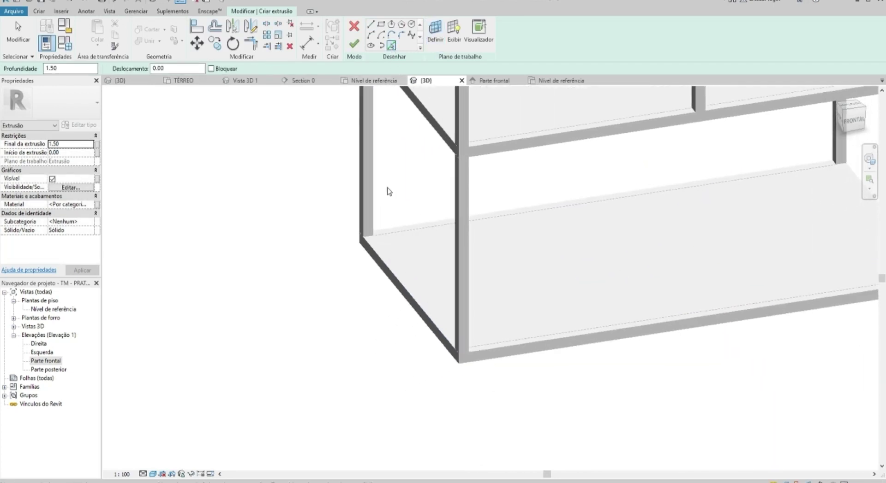
{"action": "key", "text": "Tab"}
{"action": "left_click", "coordinate": [388, 257]}
{"action": "key", "text": "Escape"}
{"action": "middle_click_drag", "start_coordinate": [389, 256], "coordinate": [343, 279]}
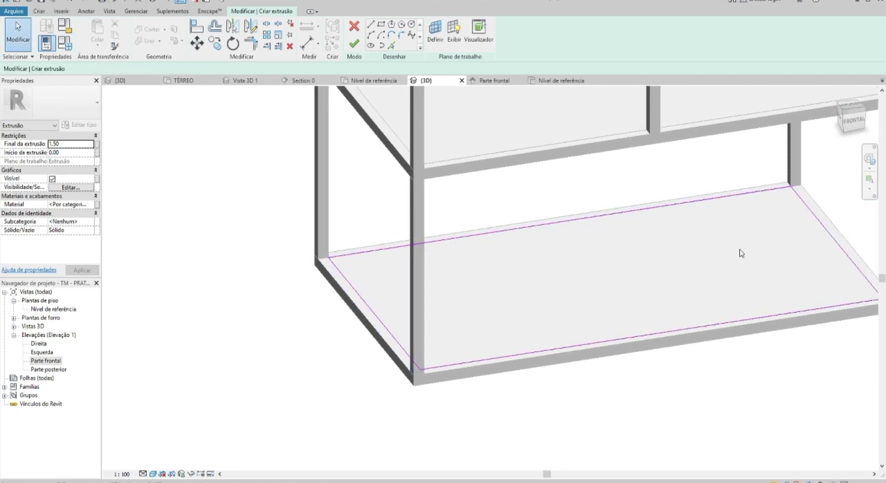
{"action": "left_click", "coordinate": [789, 199]}
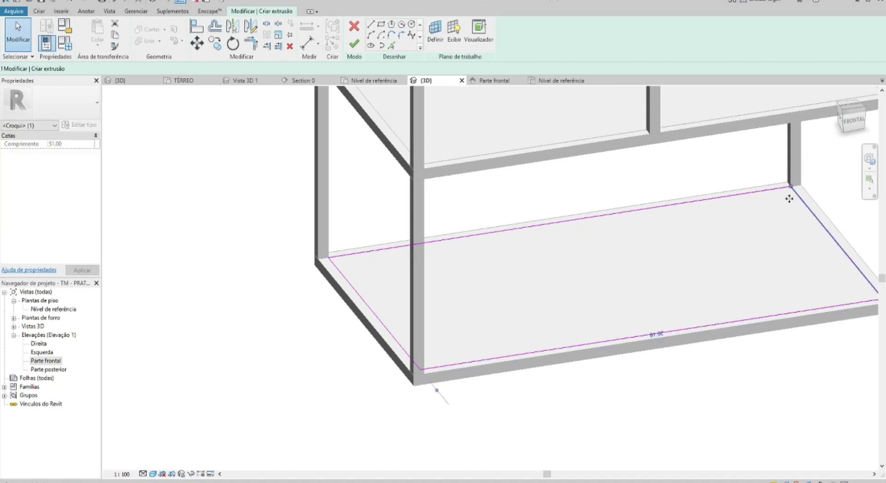
{"action": "left_click", "coordinate": [297, 235]}
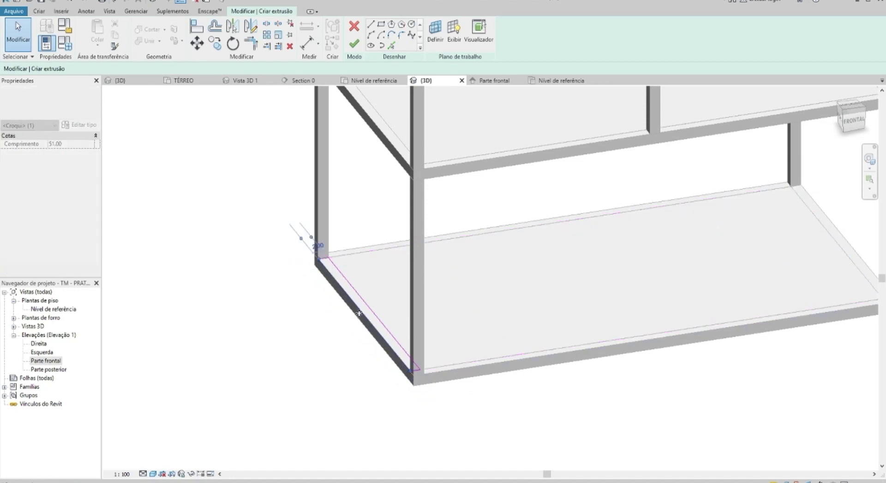
{"action": "middle_click_drag", "start_coordinate": [290, 189], "coordinate": [301, 212]}
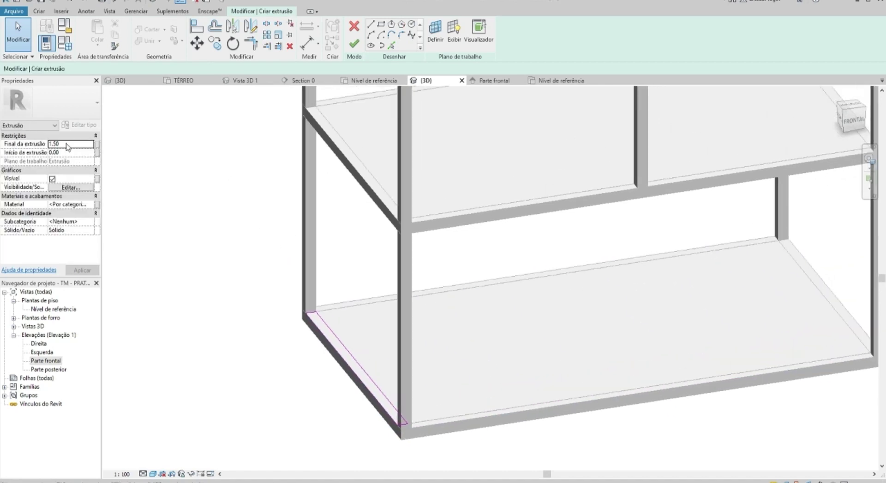
- Finish the extrusion, creating a side panel about 20 high, and select it
{"action": "left_click", "coordinate": [353, 45]}
{"action": "key", "text": "Escape"}
{"action": "mouse_move", "coordinate": [437, 223]}
{"action": "middle_mouse_down", "text": "shift"}
{"action": "mouse_move", "coordinate": [468, 310]}
{"action": "mouse_move", "coordinate": [484, 211]}
{"action": "mouse_move", "coordinate": [415, 312]}
{"action": "middle_mouse_up", "text": "shift"}
{"action": "left_click", "coordinate": [414, 312]}
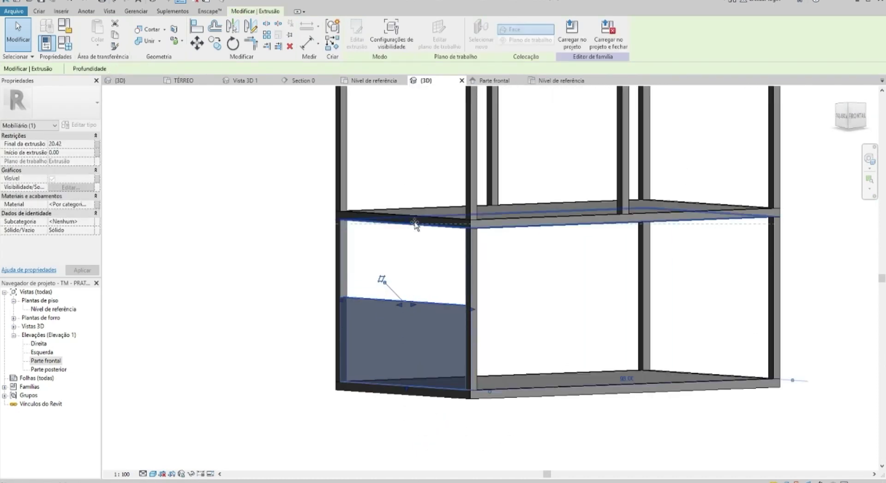
- Open the Esquerda elevation and change its visual style
{"action": "scroll", "coordinate": [557, 296], "scroll_direction": "down", "scroll_amount": 3}
{"action": "key", "text": "Escape"}
{"action": "mouse_move", "coordinate": [558, 295]}
{"action": "middle_mouse_down", "text": "shift"}
{"action": "mouse_move", "coordinate": [512, 339]}
{"action": "mouse_move", "coordinate": [364, 356]}
{"action": "mouse_move", "coordinate": [590, 276]}
{"action": "mouse_move", "coordinate": [618, 342]}
{"action": "middle_mouse_up", "text": "shift"}
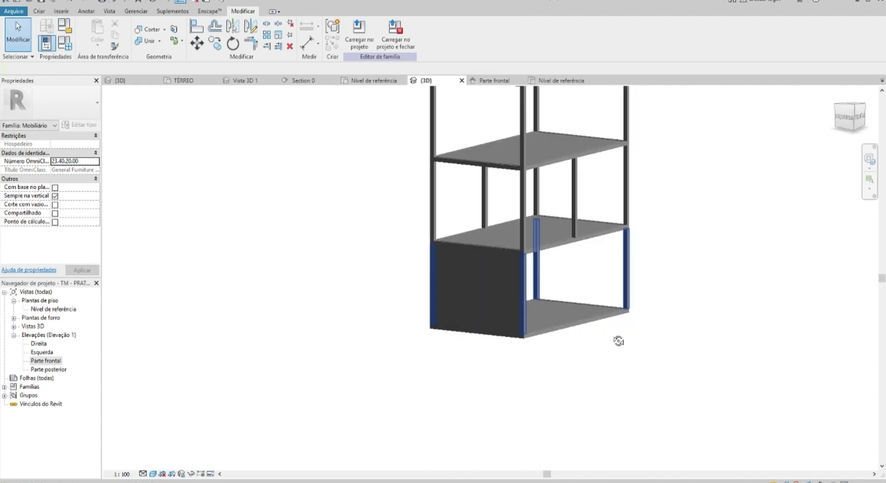
{"action": "left_click", "coordinate": [456, 279]}
{"action": "middle_click_drag", "start_coordinate": [456, 279], "coordinate": [51, 372], "text": "shift"}
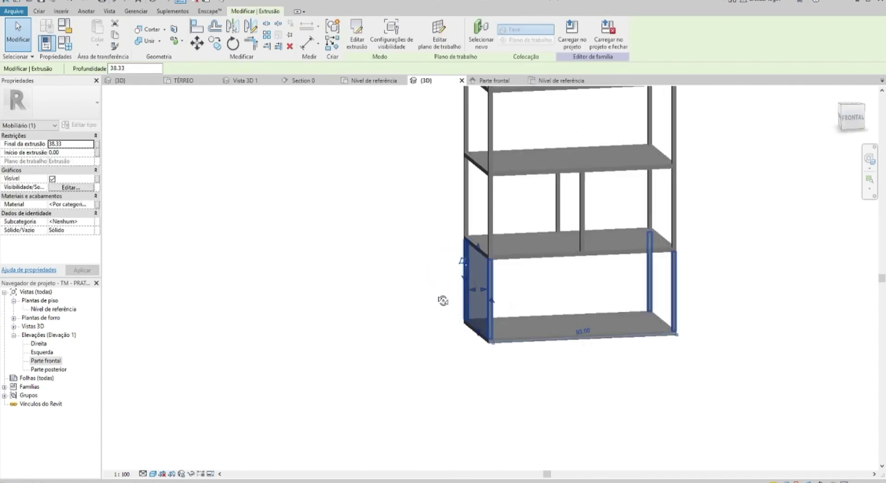
{"action": "double_click", "coordinate": [47, 362]}
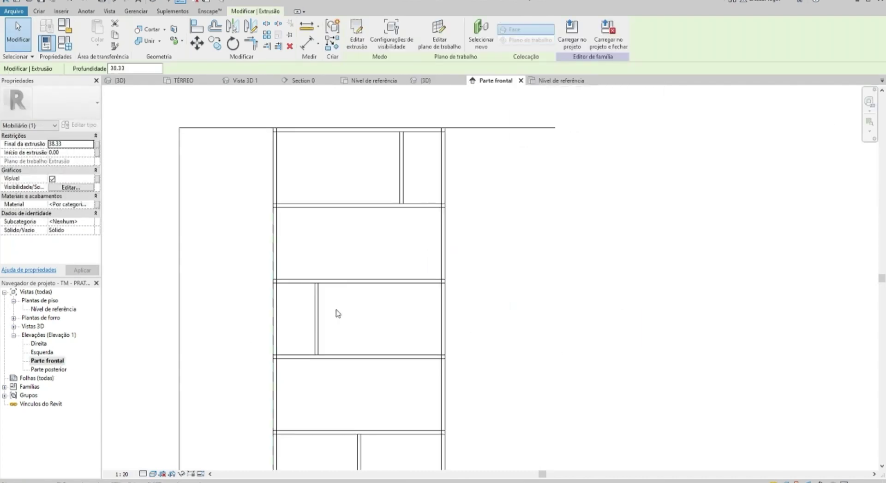
{"action": "scroll", "coordinate": [338, 314], "scroll_direction": "down", "scroll_amount": 3}
{"action": "double_click", "coordinate": [40, 353]}
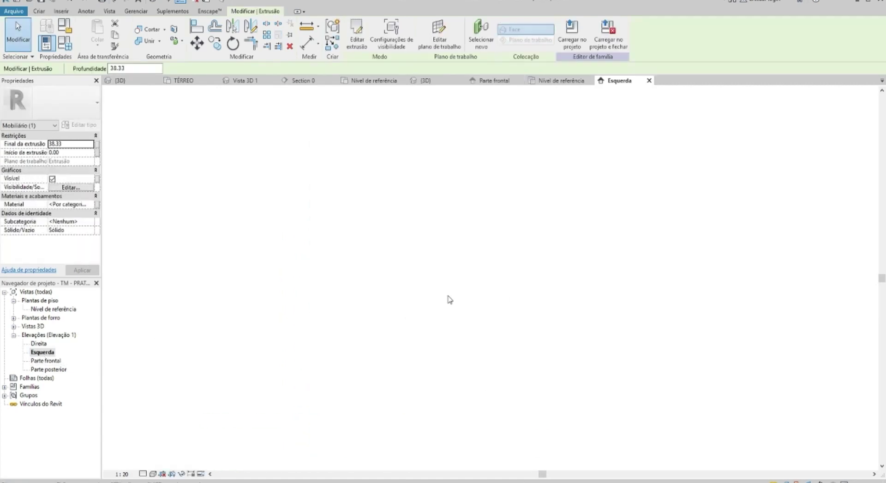
{"action": "scroll", "coordinate": [463, 239], "scroll_direction": "up", "scroll_amount": 4}
{"action": "scroll", "coordinate": [464, 240], "scroll_direction": "up", "scroll_amount": 5}
{"action": "left_click", "coordinate": [152, 474]}
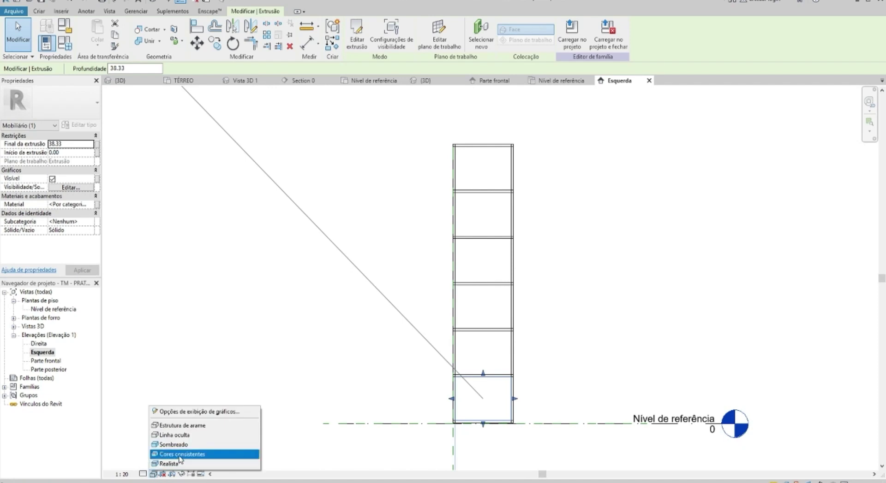
{"action": "left_click", "coordinate": [183, 444]}
- Stretch the bottom side panel up to the shelf top, extrusion end 239.73
{"action": "left_click", "coordinate": [513, 351]}
{"action": "middle_click_drag", "start_coordinate": [514, 351], "coordinate": [445, 397]}
{"action": "left_click", "coordinate": [445, 397]}
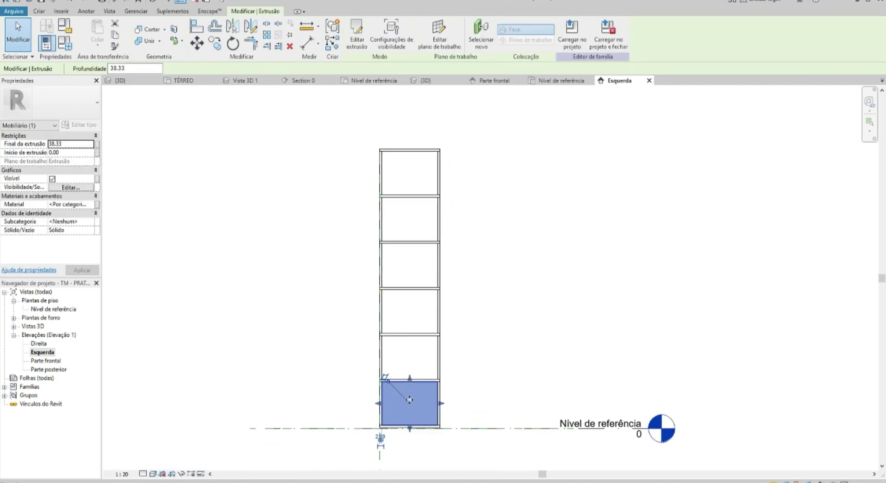
{"action": "scroll", "coordinate": [406, 397], "scroll_direction": "up", "scroll_amount": 1}
{"action": "scroll", "coordinate": [401, 346], "scroll_direction": "up", "scroll_amount": 4}
{"action": "middle_click_drag", "start_coordinate": [250, 323], "coordinate": [263, 279]}
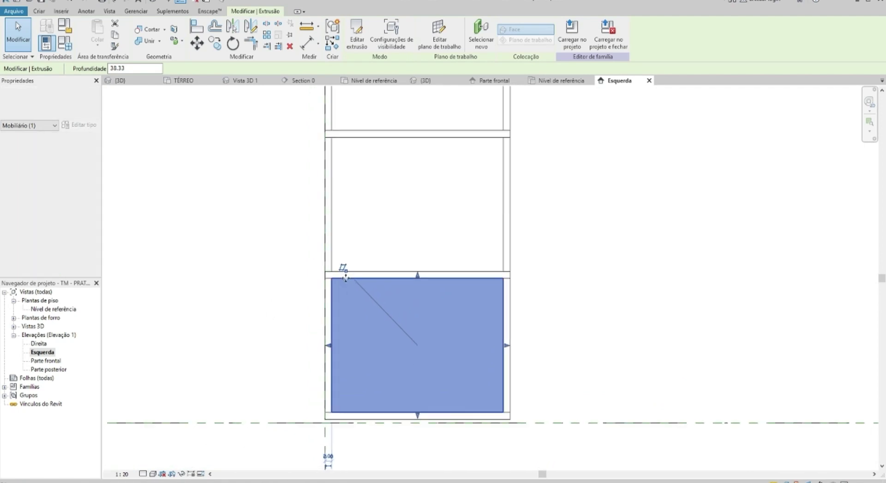
{"action": "key", "text": "Escape"}
{"action": "scroll", "coordinate": [364, 300], "scroll_direction": "down", "scroll_amount": 3}
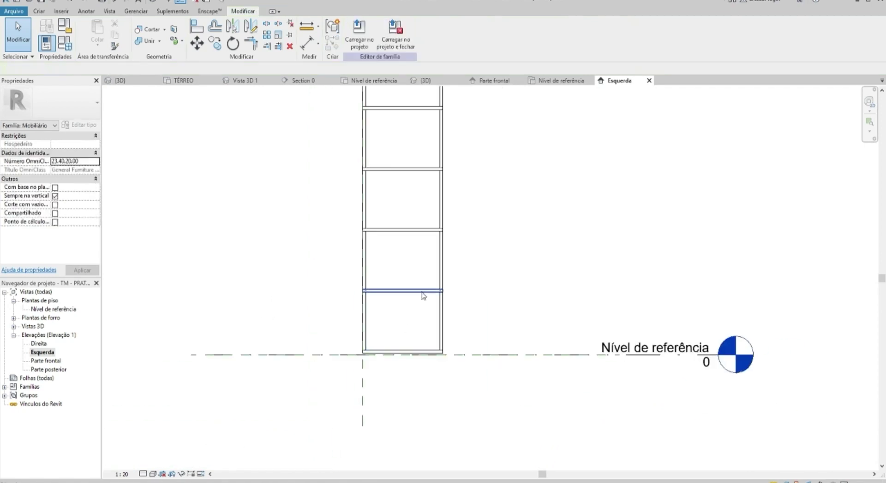
{"action": "left_click", "coordinate": [404, 319]}
{"action": "middle_click_drag", "start_coordinate": [406, 323], "coordinate": [412, 374]}
{"action": "scroll", "coordinate": [412, 349], "scroll_direction": "down", "scroll_amount": 1}
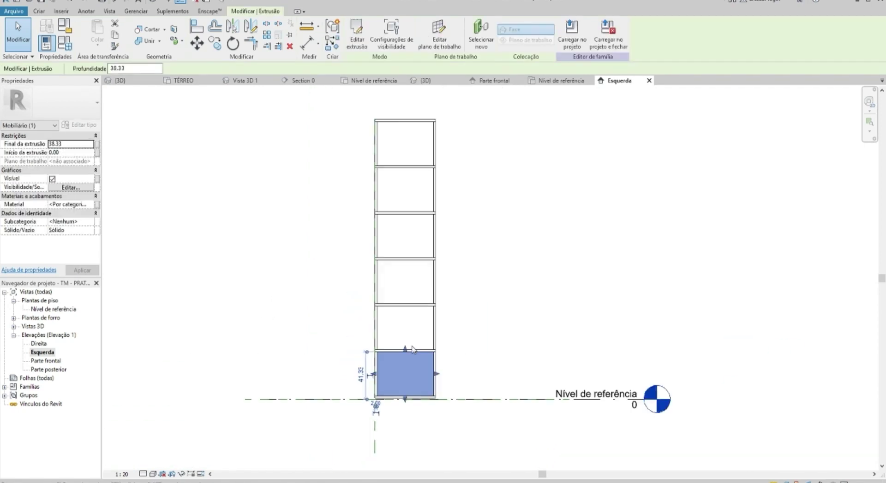
{"action": "left_click_drag", "start_coordinate": [406, 351], "coordinate": [411, 123]}
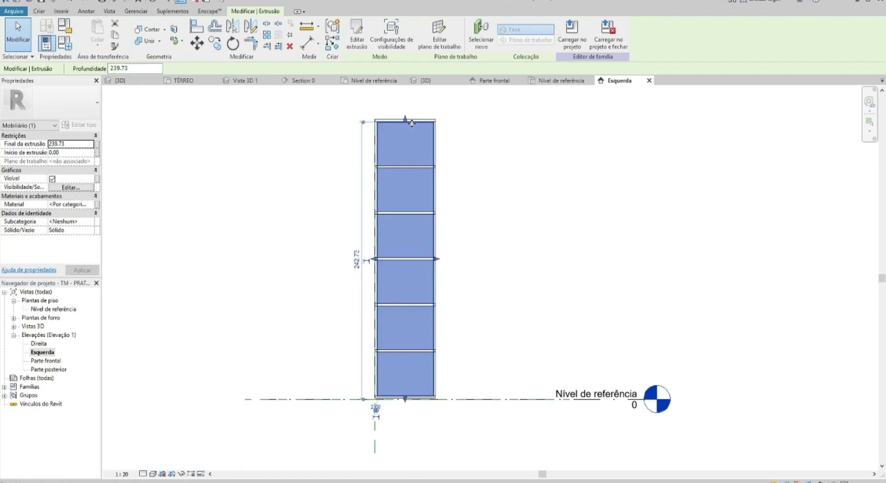
- In 3D, shorten the left side panel to the bottom compartment, extrusion end 38.33
{"action": "left_click", "coordinate": [480, 190]}
{"action": "key", "text": "ctrl+Tab"}
{"action": "scroll", "coordinate": [505, 217], "scroll_direction": "down", "scroll_amount": 2}
{"action": "mouse_move", "coordinate": [506, 231]}
{"action": "middle_mouse_down", "text": "shift"}
{"action": "mouse_move", "coordinate": [534, 313]}
{"action": "mouse_move", "coordinate": [555, 328]}
{"action": "middle_mouse_up", "text": "shift"}
{"action": "left_click", "coordinate": [405, 136]}
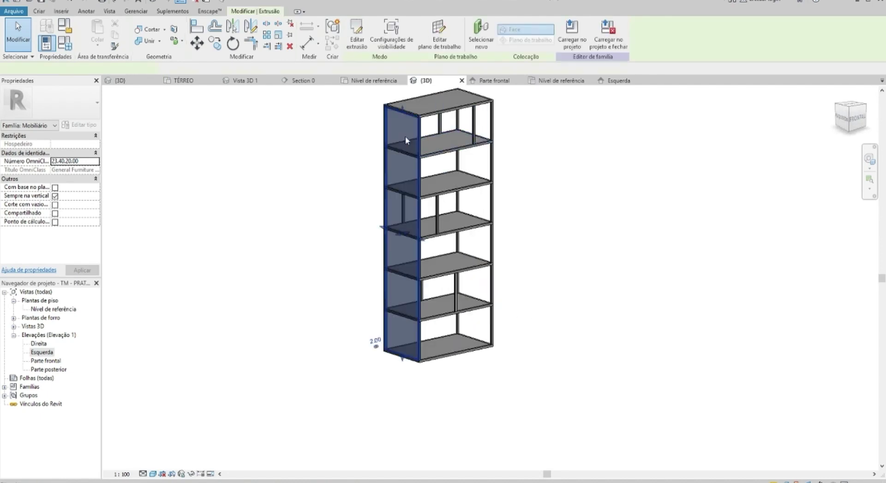
{"action": "scroll", "coordinate": [397, 156], "scroll_direction": "up", "scroll_amount": 2}
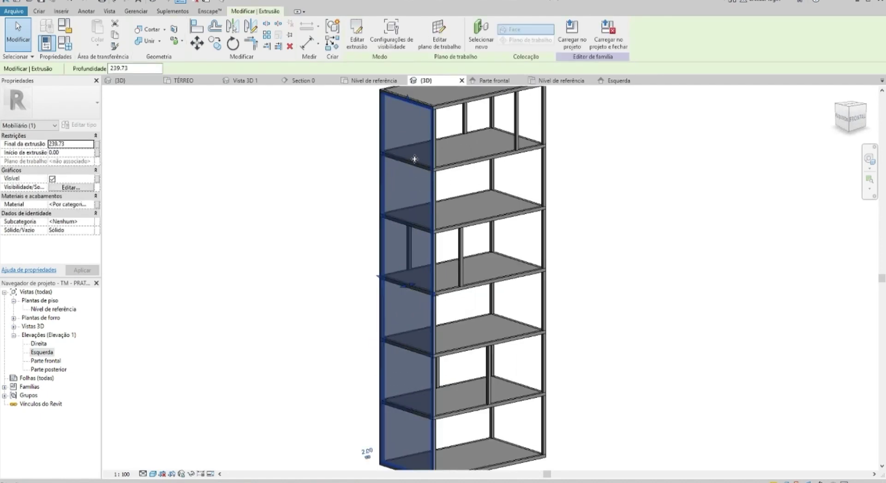
{"action": "scroll", "coordinate": [415, 161], "scroll_direction": "down", "scroll_amount": 2}
{"action": "key", "text": "Escape"}
{"action": "left_click", "coordinate": [412, 138]}
{"action": "mouse_move", "coordinate": [537, 245]}
{"action": "middle_mouse_down", "text": "shift"}
{"action": "mouse_move", "coordinate": [559, 258]}
{"action": "mouse_move", "coordinate": [558, 268]}
{"action": "middle_mouse_up", "text": "shift"}
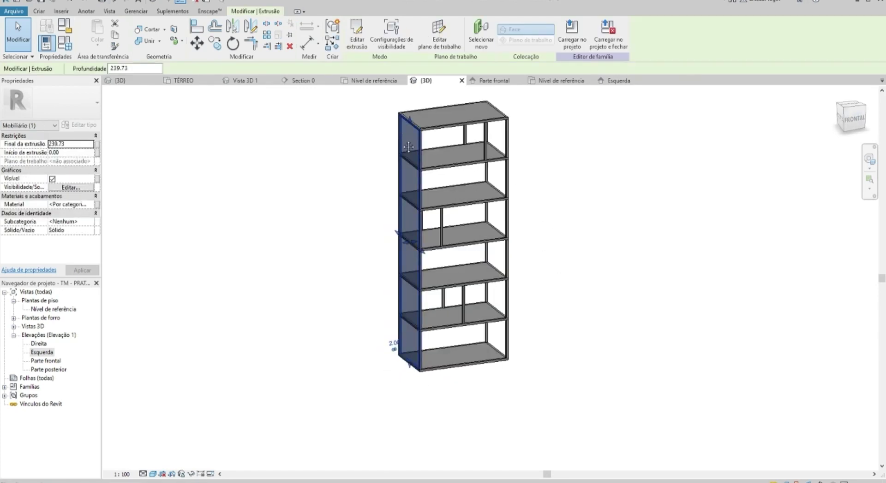
{"action": "mouse_move", "coordinate": [408, 147]}
{"action": "middle_mouse_down", "text": "shift"}
{"action": "mouse_move", "coordinate": [513, 182]}
{"action": "mouse_move", "coordinate": [409, 134]}
{"action": "middle_mouse_up", "text": "shift"}
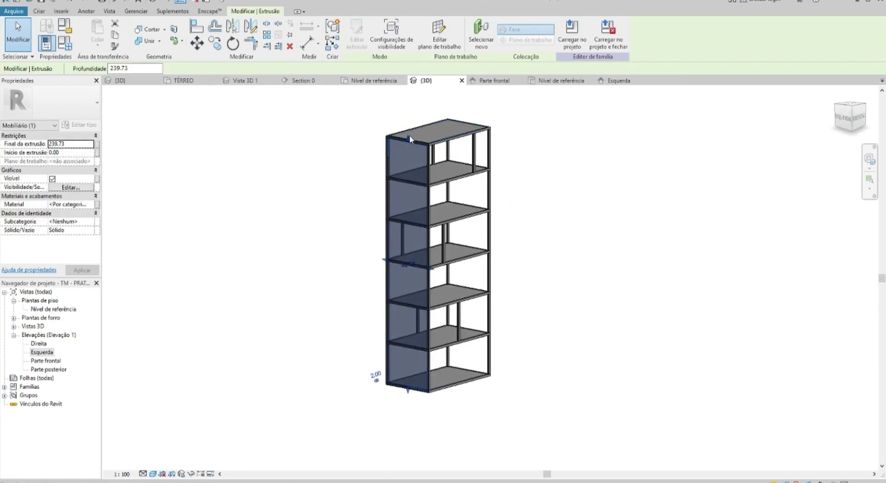
{"action": "left_click_drag", "start_coordinate": [409, 134], "coordinate": [428, 340]}
- Copy the shortened panel into alternating compartments up the shelf's left side
{"action": "scroll", "coordinate": [454, 360], "scroll_direction": "up", "scroll_amount": 3}
{"action": "scroll", "coordinate": [455, 360], "scroll_direction": "up", "scroll_amount": 4}
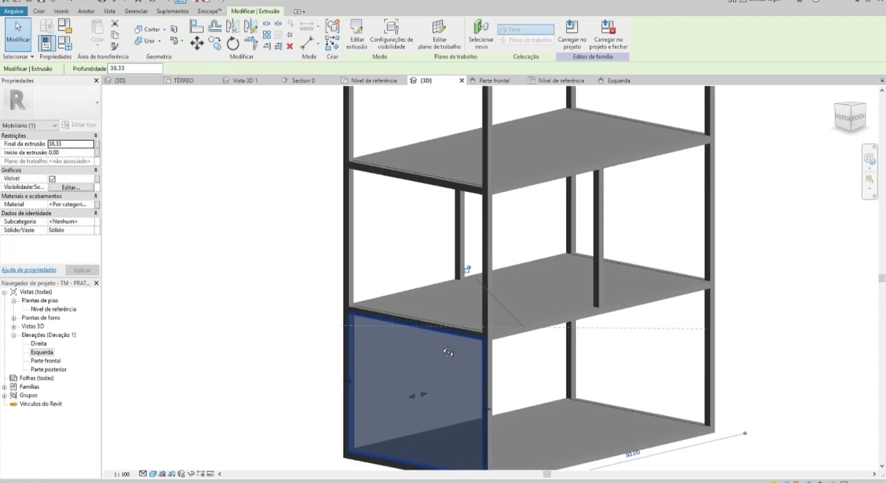
{"action": "middle_click_drag", "start_coordinate": [455, 360], "coordinate": [435, 283], "text": "shift"}
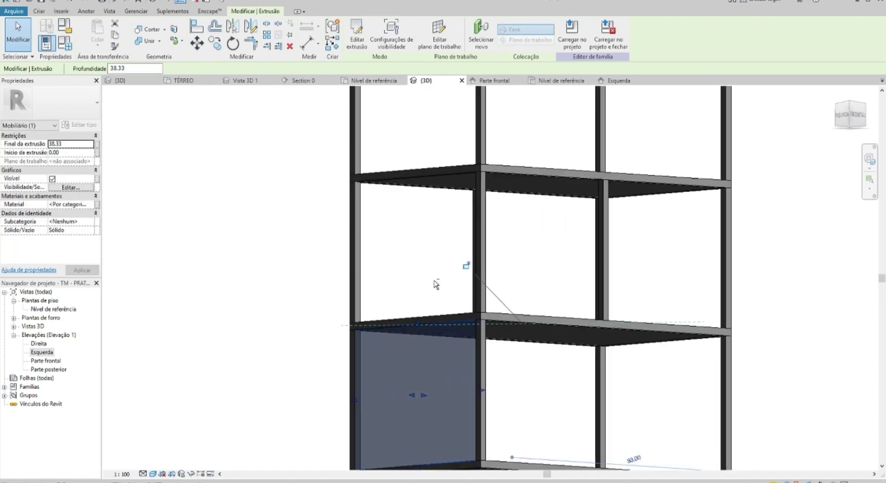
{"action": "left_click", "coordinate": [850, 117]}
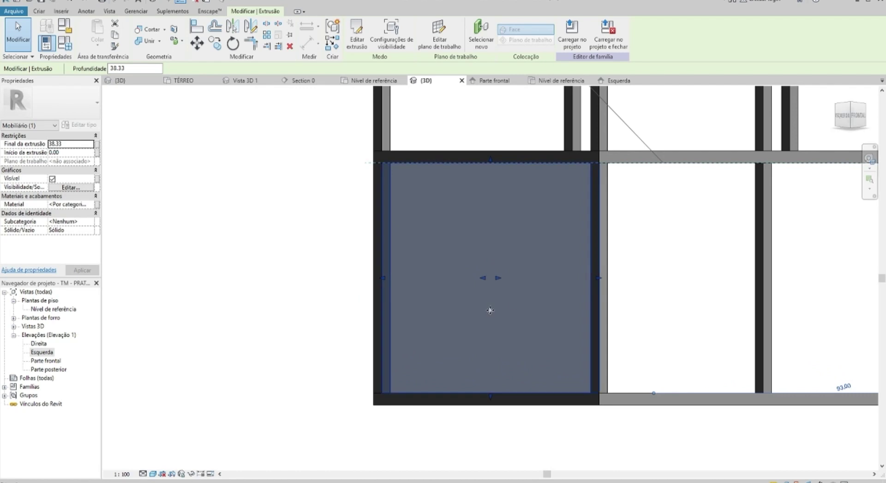
{"action": "scroll", "coordinate": [490, 310], "scroll_direction": "down", "scroll_amount": 5}
{"action": "scroll", "coordinate": [507, 250], "scroll_direction": "up", "scroll_amount": 2}
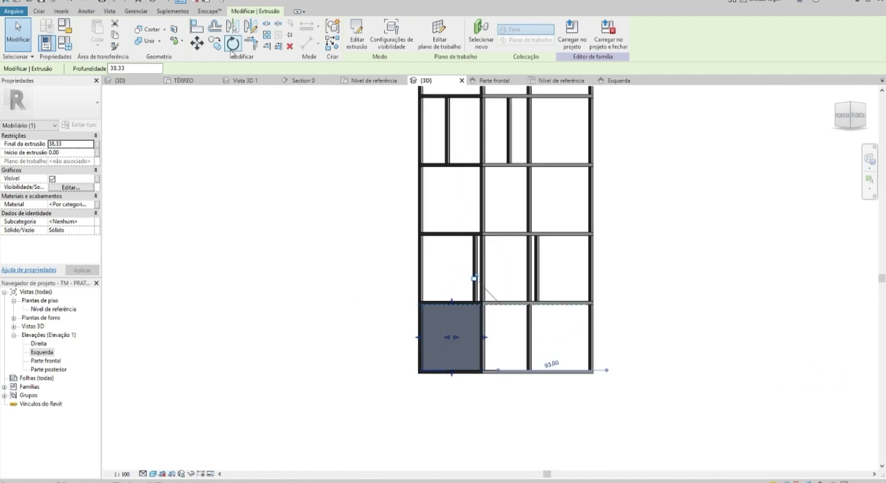
{"action": "scroll", "coordinate": [504, 366], "scroll_direction": "up", "scroll_amount": 2}
{"action": "key", "text": "c"}
{"action": "key", "text": "o"}
{"action": "scroll", "coordinate": [501, 387], "scroll_direction": "up", "scroll_amount": 1}
{"action": "scroll", "coordinate": [502, 282], "scroll_direction": "down", "scroll_amount": 3}
{"action": "scroll", "coordinate": [504, 288], "scroll_direction": "up", "scroll_amount": 1}
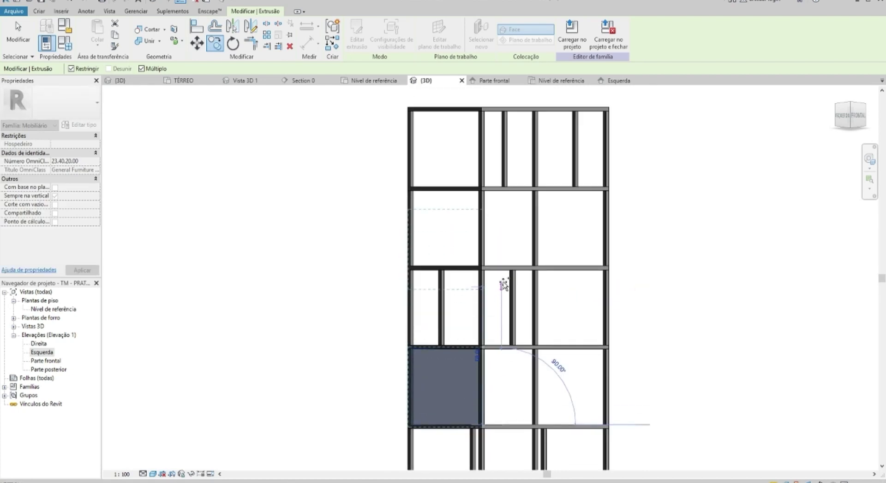
{"action": "left_click", "coordinate": [503, 267]}
{"action": "key", "text": "Escape"}
{"action": "key", "text": "Escape"}
{"action": "scroll", "coordinate": [543, 247], "scroll_direction": "down", "scroll_amount": 3}
{"action": "mouse_move", "coordinate": [543, 248]}
{"action": "middle_mouse_down", "text": "shift"}
{"action": "mouse_move", "coordinate": [427, 308]}
{"action": "mouse_move", "coordinate": [413, 219]}
{"action": "mouse_move", "coordinate": [445, 241]}
{"action": "mouse_move", "coordinate": [576, 280]}
{"action": "middle_mouse_up", "text": "shift"}
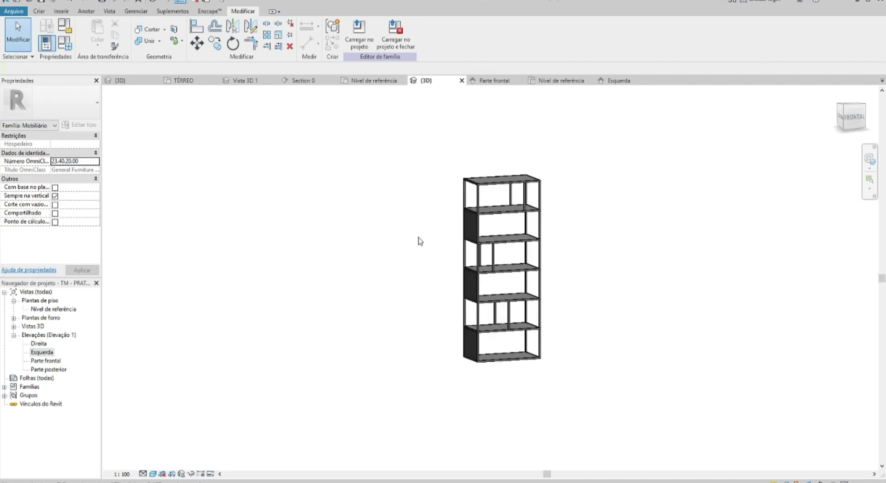
- Copy the three left side panels across to the right side of the shelf
{"action": "scroll", "coordinate": [421, 237], "scroll_direction": "up", "scroll_amount": 2}
{"action": "left_click", "coordinate": [513, 220]}
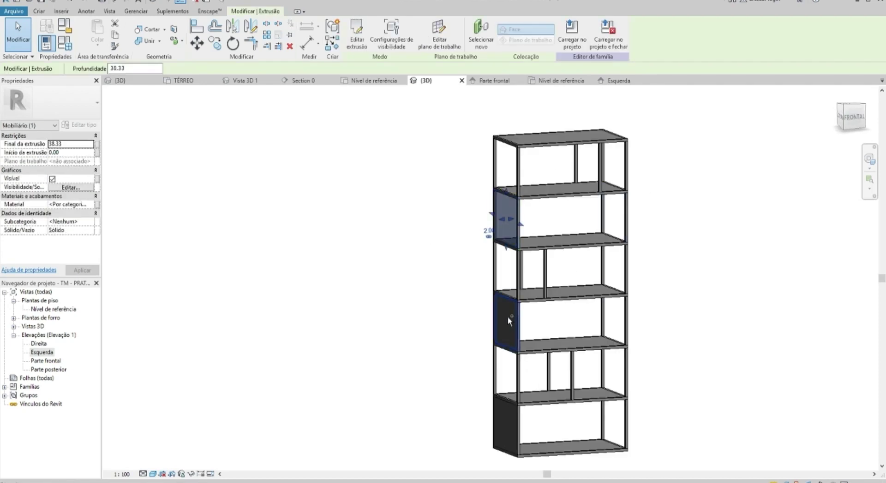
{"action": "left_click", "coordinate": [508, 317], "text": "ctrl"}
{"action": "left_click", "coordinate": [507, 429], "text": "ctrl"}
{"action": "scroll", "coordinate": [755, 192], "scroll_direction": "down", "scroll_amount": 1}
{"action": "scroll", "coordinate": [755, 192], "scroll_direction": "down", "scroll_amount": 1}
{"action": "left_click", "coordinate": [851, 121]}
{"action": "left_click", "coordinate": [216, 44]}
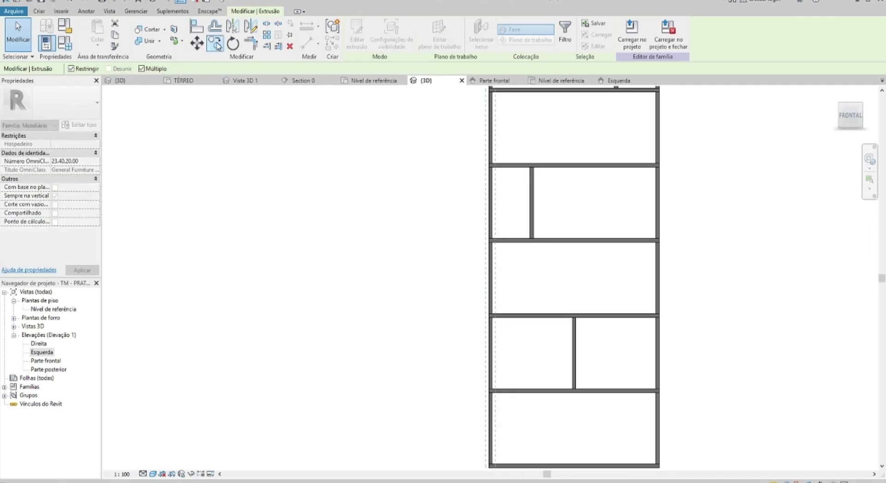
{"action": "scroll", "coordinate": [296, 198], "scroll_direction": "up", "scroll_amount": 1}
{"action": "scroll", "coordinate": [286, 235], "scroll_direction": "up", "scroll_amount": 3}
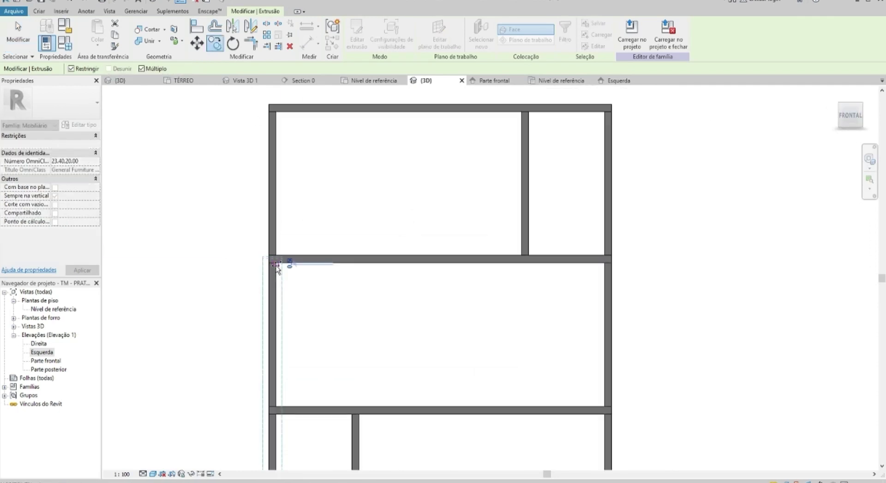
{"action": "key", "text": "Escape"}
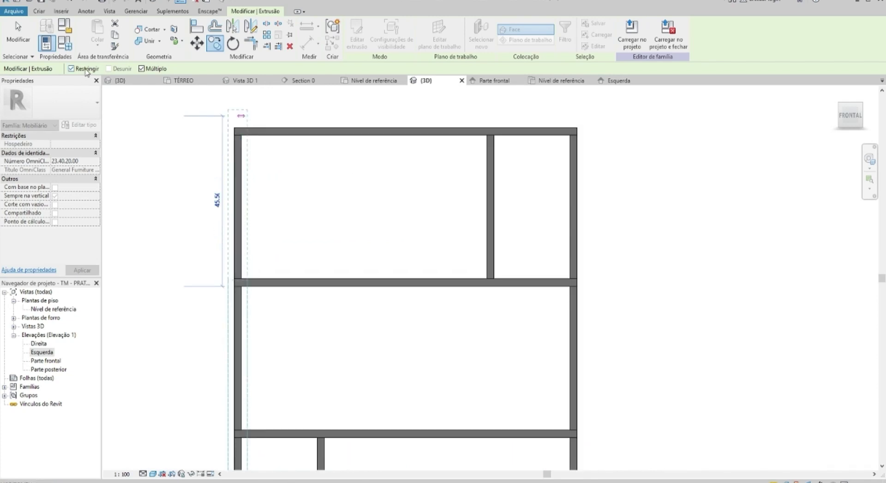
{"action": "left_click", "coordinate": [579, 136]}
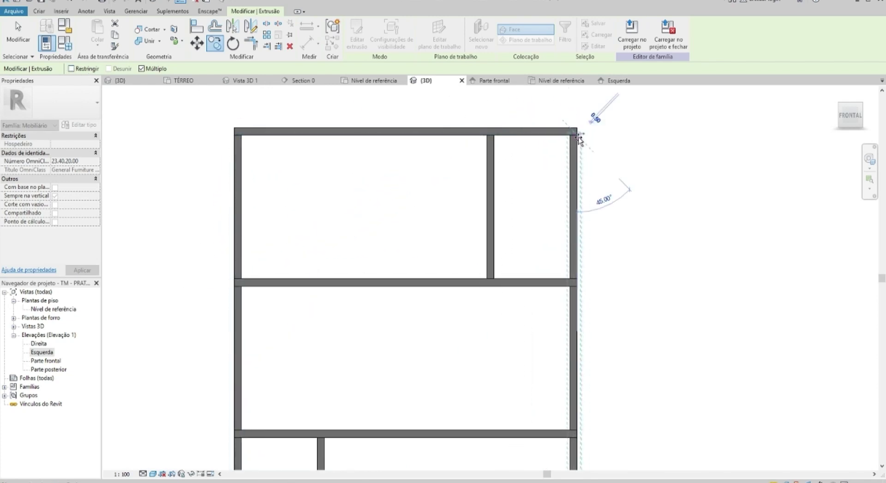
{"action": "key", "text": "Escape"}
{"action": "key", "text": "Escape"}
{"action": "scroll", "coordinate": [579, 137], "scroll_direction": "down", "scroll_amount": 4}
{"action": "mouse_move", "coordinate": [576, 138]}
{"action": "middle_mouse_down", "text": "shift"}
{"action": "mouse_move", "coordinate": [599, 241]}
{"action": "mouse_move", "coordinate": [539, 246]}
{"action": "mouse_move", "coordinate": [625, 256]}
{"action": "mouse_move", "coordinate": [718, 312]}
{"action": "mouse_move", "coordinate": [722, 270]}
{"action": "mouse_move", "coordinate": [650, 288]}
{"action": "mouse_move", "coordinate": [602, 340]}
{"action": "middle_mouse_up", "text": "shift"}
- Select a compartment extrusion and open its profile with Editar extrusão
{"action": "scroll", "coordinate": [459, 346], "scroll_direction": "up", "scroll_amount": 3}
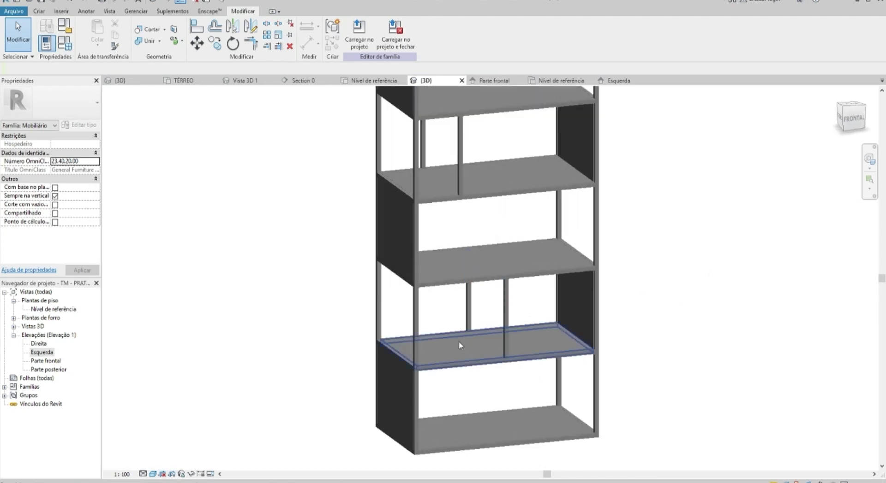
{"action": "left_click", "coordinate": [420, 325]}
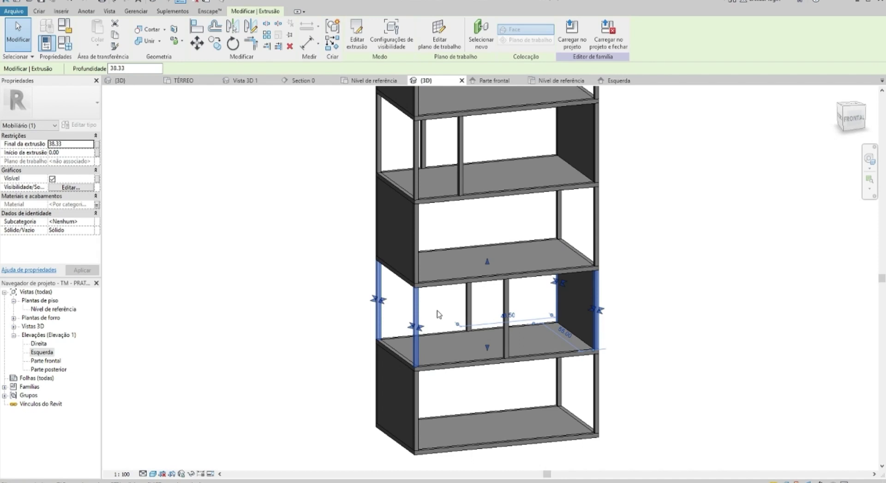
{"action": "scroll", "coordinate": [381, 287], "scroll_direction": "down", "scroll_amount": 2}
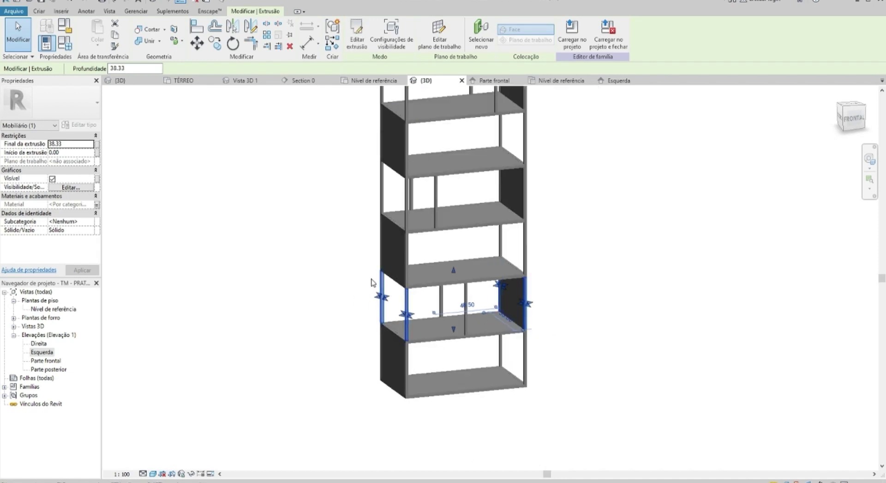
{"action": "left_click", "coordinate": [358, 41]}
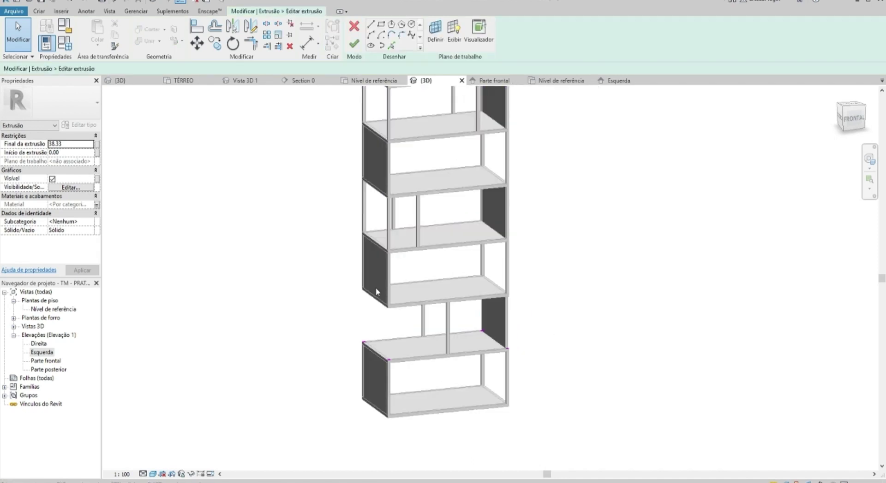
- Finish the extrusion edit and check the shelf frame in 3D without side panels
{"action": "left_click", "coordinate": [354, 43]}
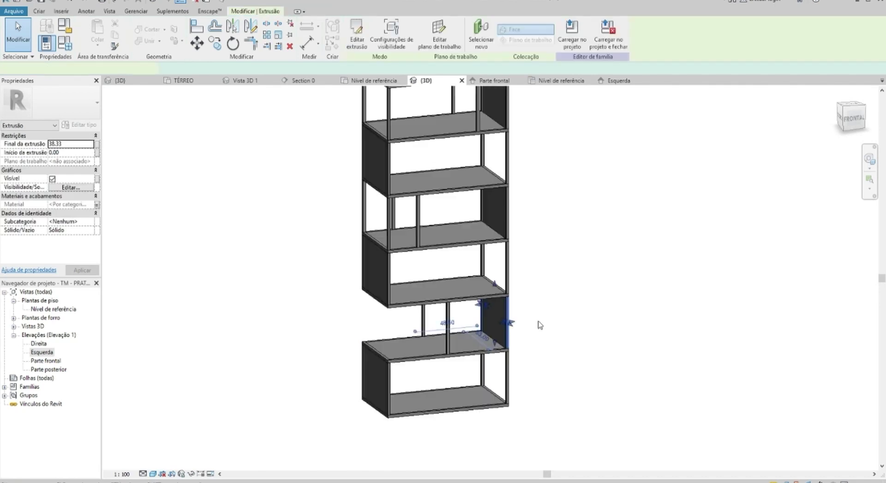
{"action": "middle_click_drag", "start_coordinate": [510, 293], "coordinate": [565, 270], "text": "shift"}
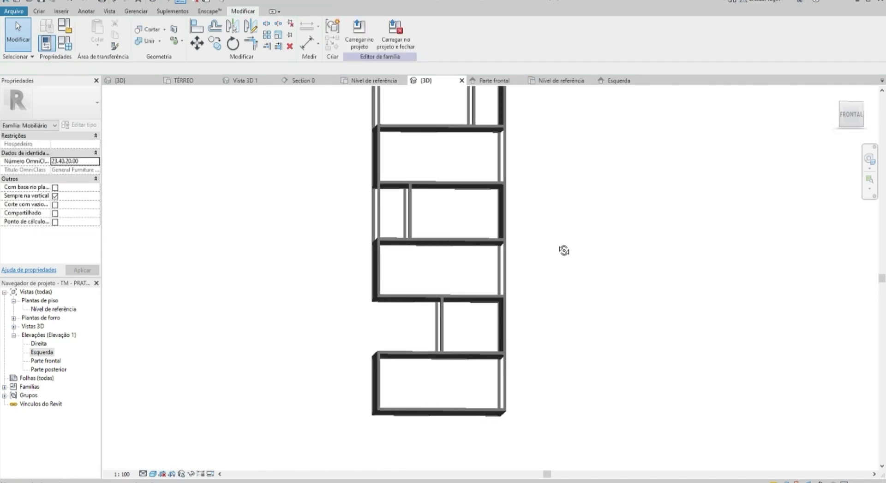
{"action": "left_click", "coordinate": [508, 278]}
{"action": "middle_click_drag", "start_coordinate": [573, 320], "coordinate": [601, 330], "text": "shift"}
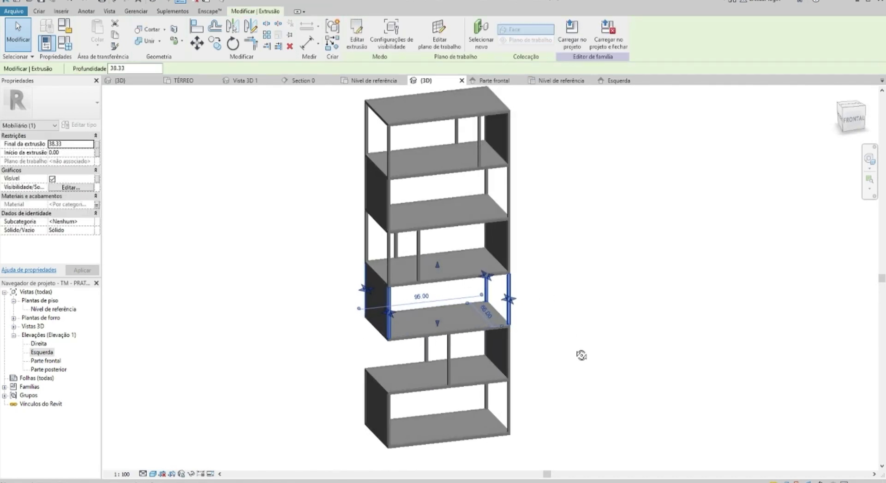
{"action": "key", "text": "Escape"}
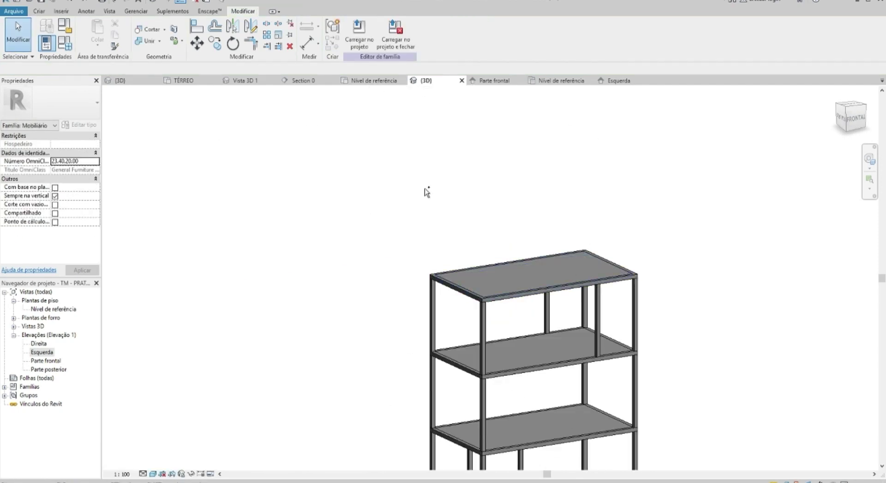
{"action": "scroll", "coordinate": [468, 216], "scroll_direction": "down", "scroll_amount": 5}
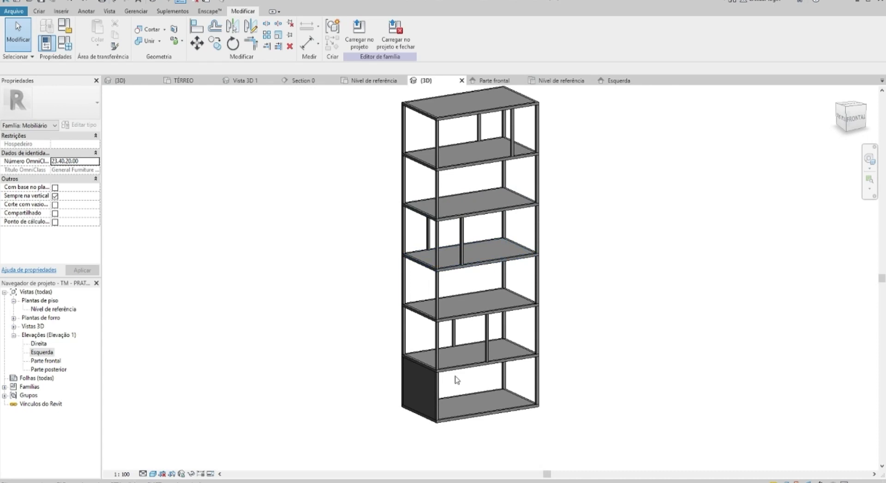
{"action": "left_click", "coordinate": [425, 377]}
{"action": "left_click", "coordinate": [463, 385]}
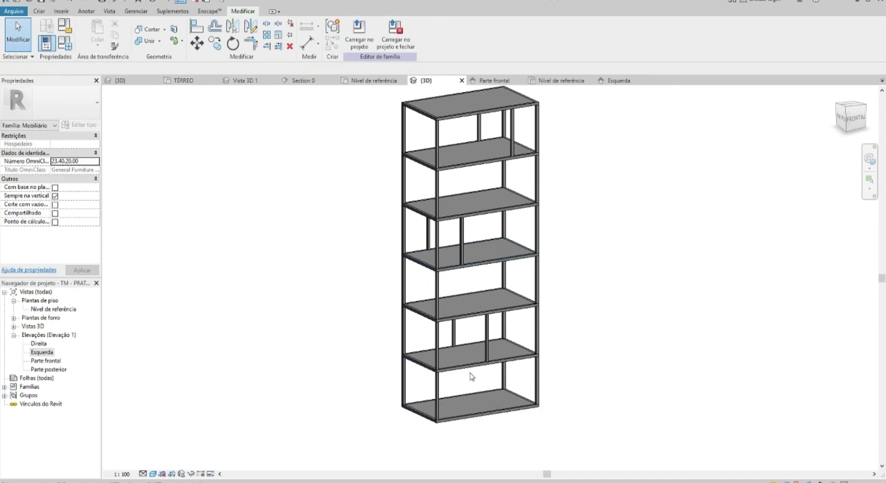
{"action": "mouse_move", "coordinate": [467, 364]}
{"action": "middle_mouse_down", "text": "shift"}
{"action": "mouse_move", "coordinate": [440, 347]}
{"action": "mouse_move", "coordinate": [488, 345]}
{"action": "mouse_move", "coordinate": [320, 269]}
{"action": "mouse_move", "coordinate": [315, 234]}
{"action": "mouse_move", "coordinate": [339, 308]}
{"action": "mouse_move", "coordinate": [184, 334]}
{"action": "middle_mouse_up", "text": "shift"}
- Start a new Extrusion on the current work plane and open the Nível de referência plan
{"action": "scroll", "coordinate": [455, 361], "scroll_direction": "up", "scroll_amount": 3}
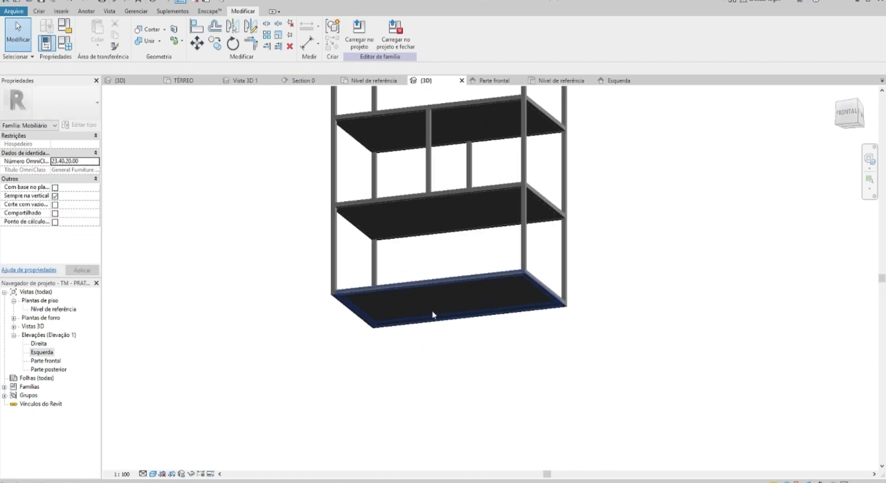
{"action": "scroll", "coordinate": [398, 294], "scroll_direction": "up", "scroll_amount": 2}
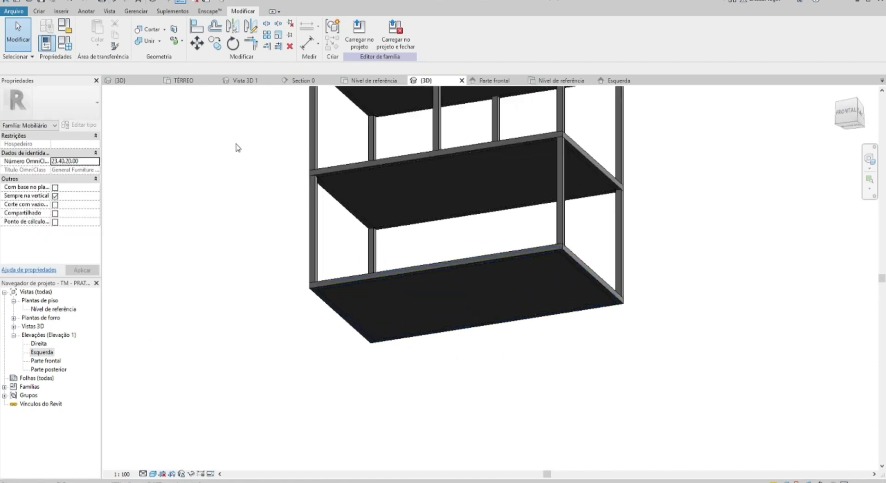
{"action": "left_click", "coordinate": [40, 13]}
{"action": "left_click", "coordinate": [87, 32]}
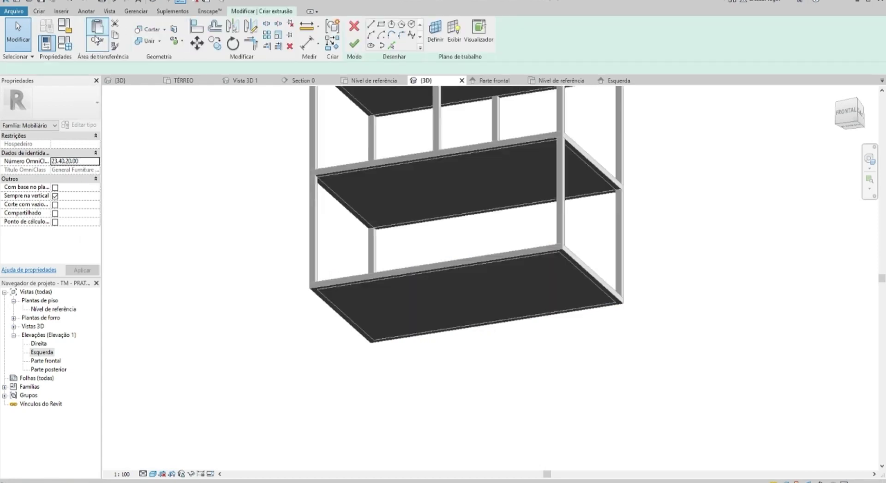
{"action": "left_click", "coordinate": [435, 35]}
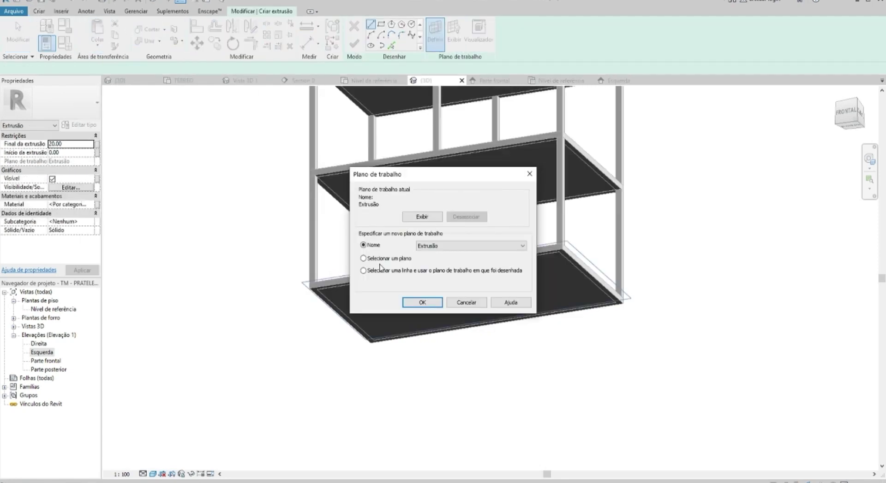
{"action": "left_click", "coordinate": [422, 303]}
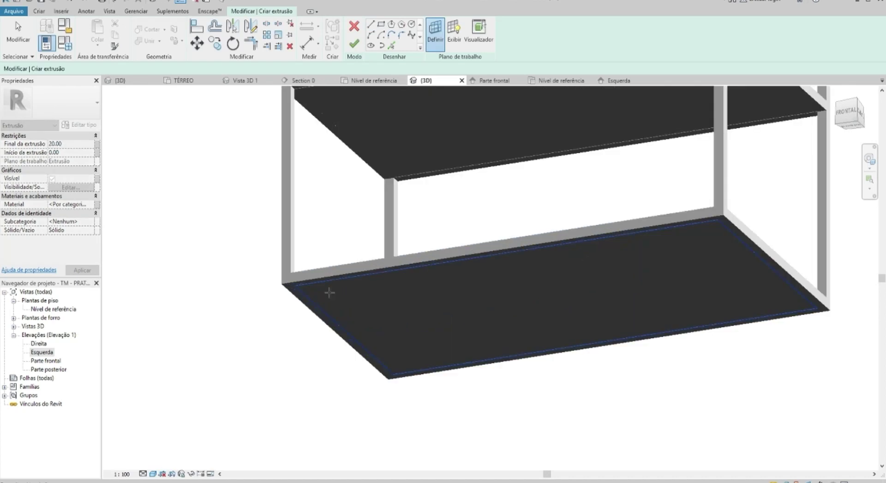
{"action": "scroll", "coordinate": [331, 292], "scroll_direction": "up", "scroll_amount": 5}
{"action": "scroll", "coordinate": [286, 297], "scroll_direction": "up", "scroll_amount": 2}
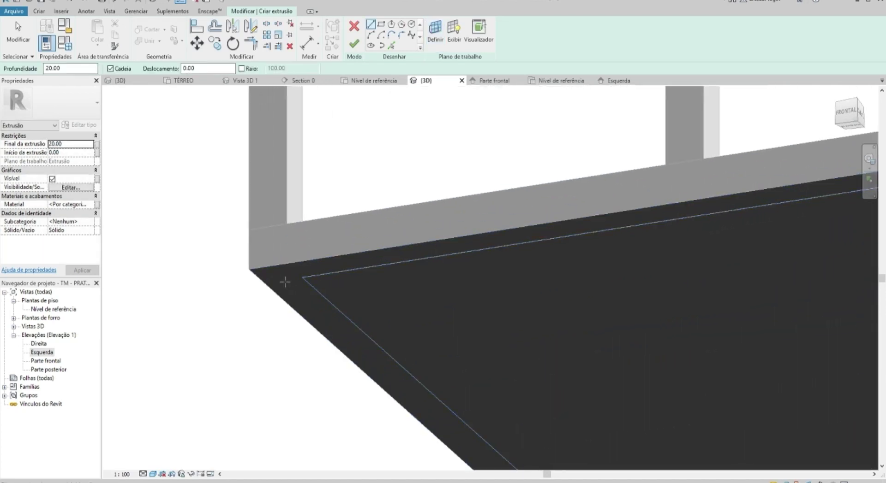
{"action": "double_click", "coordinate": [65, 310]}
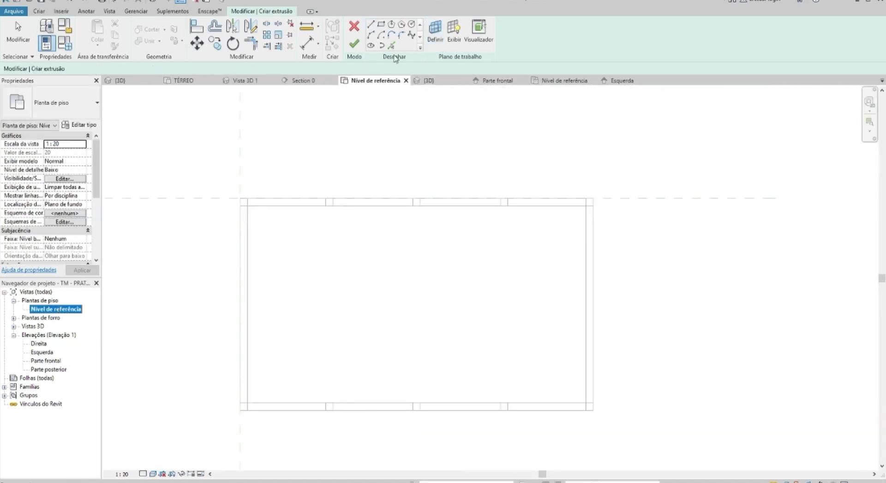
- Draw a circle centred on the frame's top-left corner
{"action": "left_click", "coordinate": [412, 25]}
{"action": "scroll", "coordinate": [251, 203], "scroll_direction": "up", "scroll_amount": 3}
{"action": "scroll", "coordinate": [256, 216], "scroll_direction": "up", "scroll_amount": 2}
{"action": "left_click", "coordinate": [266, 224]}
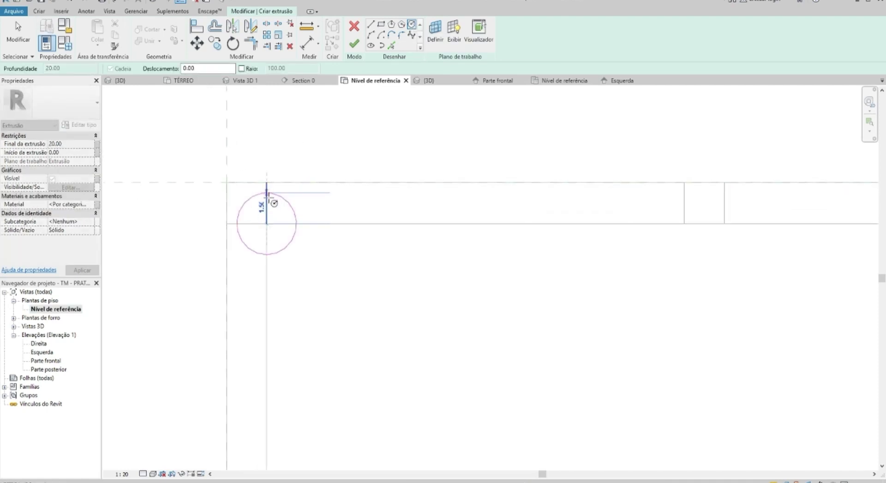
{"action": "key", "text": "Escape"}
{"action": "scroll", "coordinate": [258, 212], "scroll_direction": "down", "scroll_amount": 2}
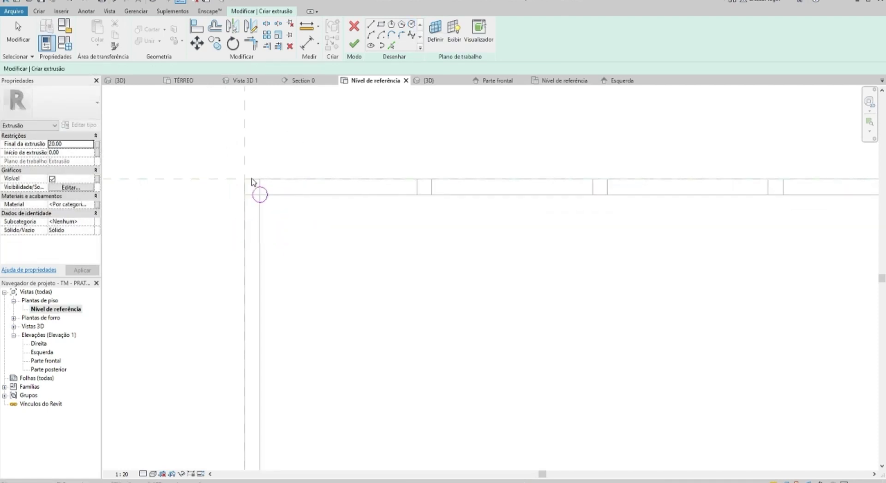
{"action": "key", "text": "Escape"}
{"action": "scroll", "coordinate": [253, 192], "scroll_direction": "down", "scroll_amount": 2}
- Mirror the corner circle to the top-right corner, deleting a misplaced copy
{"action": "left_click_drag", "start_coordinate": [235, 157], "coordinate": [293, 234]}
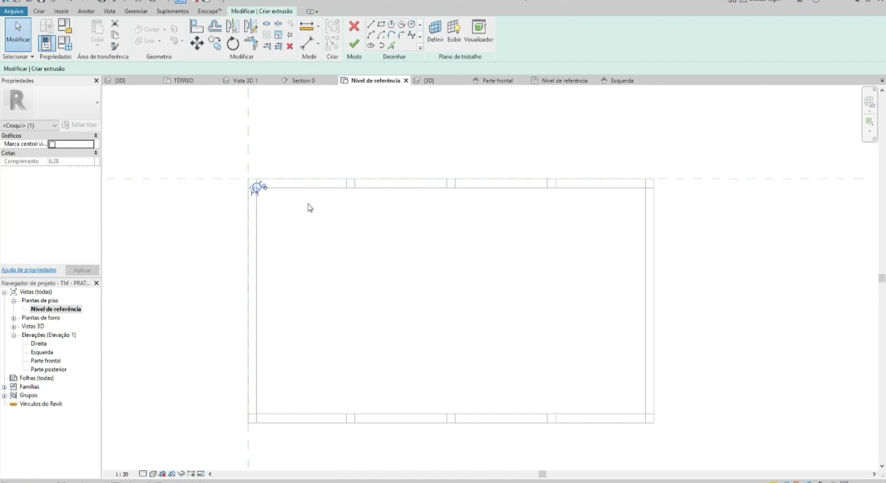
{"action": "scroll", "coordinate": [309, 209], "scroll_direction": "down", "scroll_amount": 2}
{"action": "left_click", "coordinate": [249, 27]}
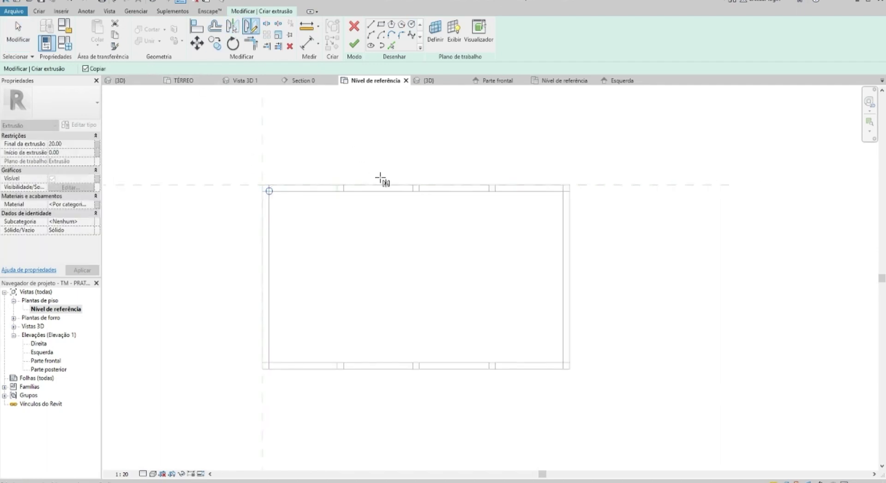
{"action": "scroll", "coordinate": [415, 185], "scroll_direction": "up", "scroll_amount": 2}
{"action": "left_click", "coordinate": [417, 184]}
{"action": "left_click", "coordinate": [419, 168]}
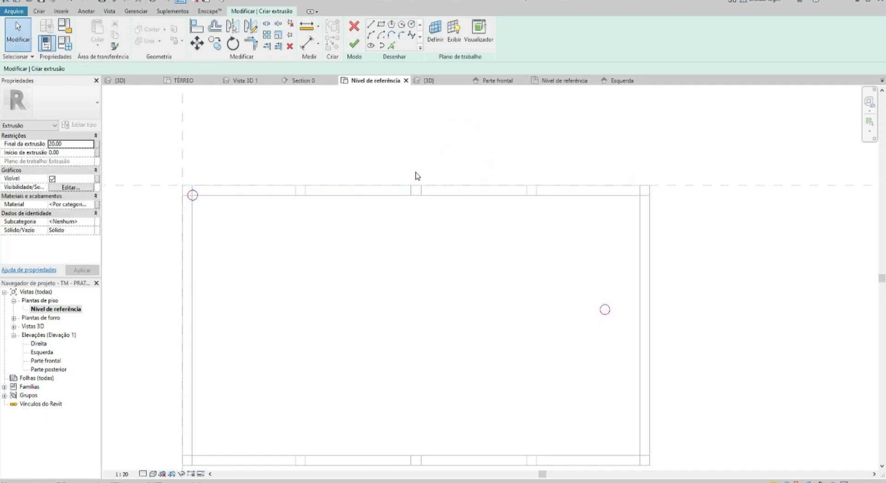
{"action": "left_click", "coordinate": [600, 308]}
{"action": "key", "text": "Delete"}
{"action": "left_click_drag", "start_coordinate": [162, 162], "coordinate": [276, 256]}
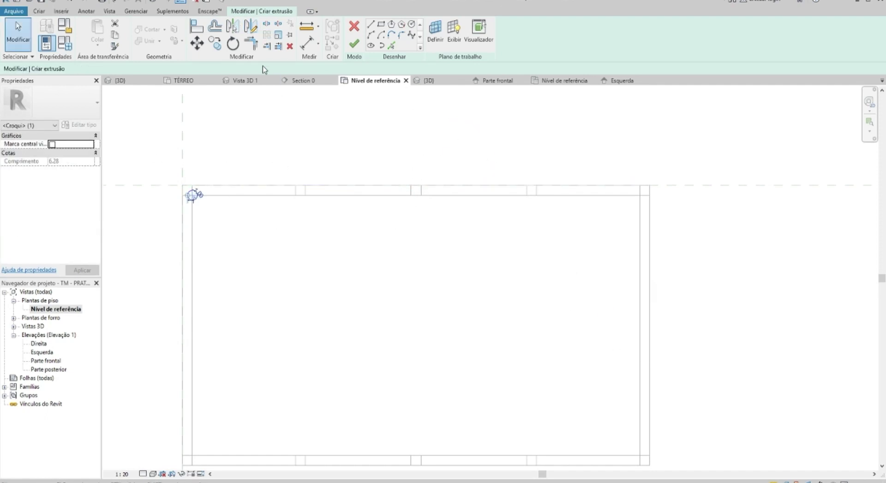
{"action": "left_click", "coordinate": [251, 27]}
{"action": "left_click", "coordinate": [416, 184]}
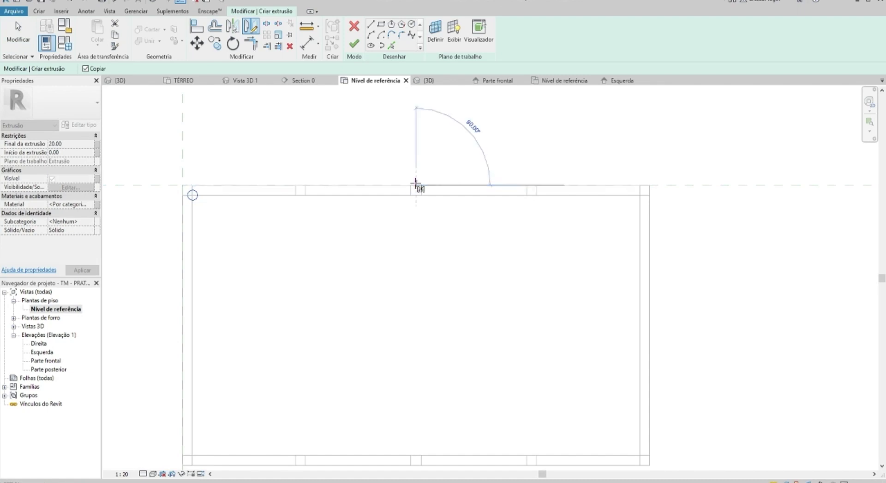
{"action": "left_click", "coordinate": [416, 144]}
{"action": "key", "text": "Escape"}
- Mirror both top circles to the bottom corners and open the Parte frontal elevation
{"action": "scroll", "coordinate": [395, 138], "scroll_direction": "down", "scroll_amount": 2}
{"action": "left_click_drag", "start_coordinate": [216, 129], "coordinate": [617, 237]}
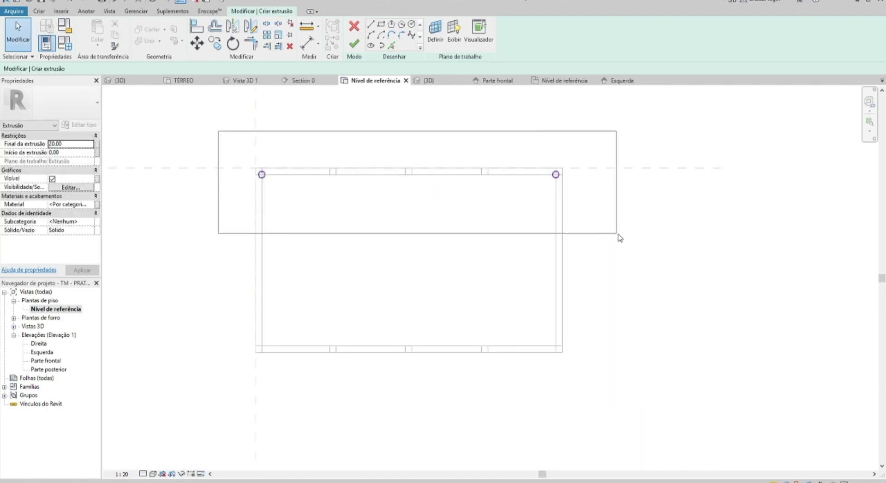
{"action": "left_click", "coordinate": [250, 27]}
{"action": "left_click", "coordinate": [559, 259]}
{"action": "left_click", "coordinate": [545, 261]}
{"action": "key", "text": "Escape"}
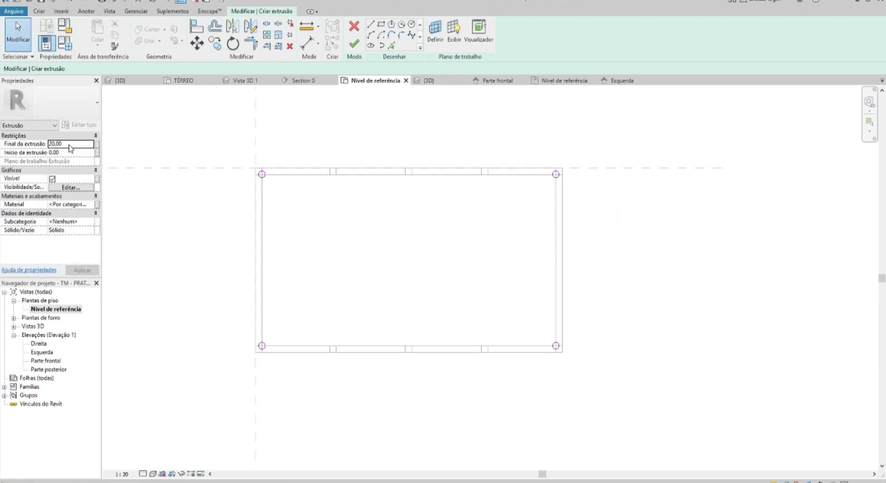
{"action": "type", "text": "1"}
{"action": "double_click", "coordinate": [41, 361]}
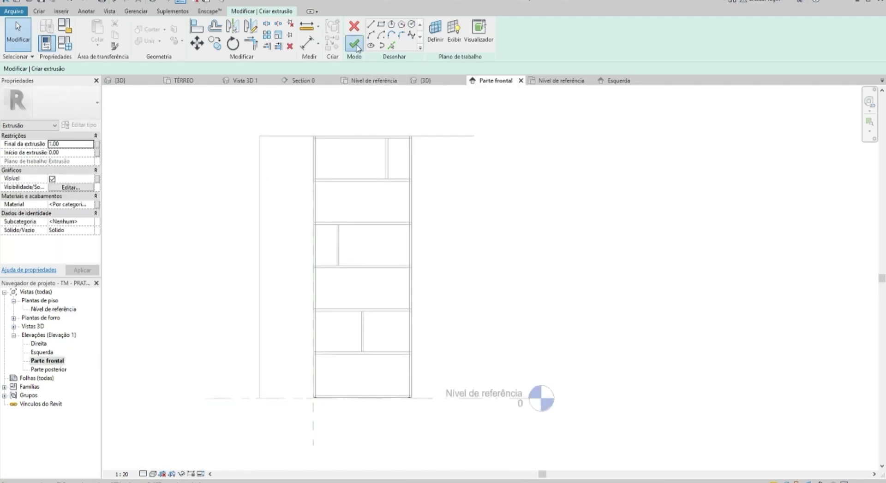
- Finish the corner extrusion and link its material to the MATERIAL family parameter
{"action": "left_click", "coordinate": [355, 44]}
{"action": "scroll", "coordinate": [340, 367], "scroll_direction": "up", "scroll_amount": 3}
{"action": "scroll", "coordinate": [361, 256], "scroll_direction": "up", "scroll_amount": 3}
{"action": "left_click_drag", "start_coordinate": [720, 319], "coordinate": [720, 322]}
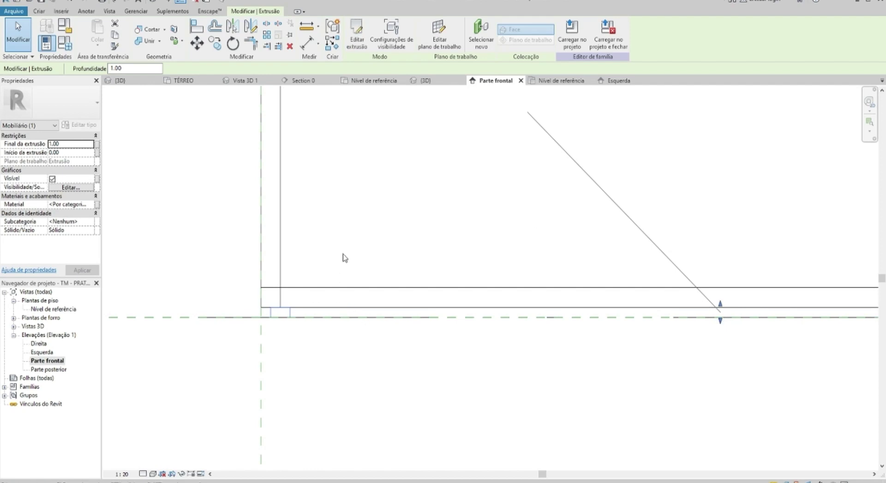
{"action": "scroll", "coordinate": [286, 312], "scroll_direction": "up", "scroll_amount": 2}
{"action": "scroll", "coordinate": [288, 313], "scroll_direction": "up", "scroll_amount": 2}
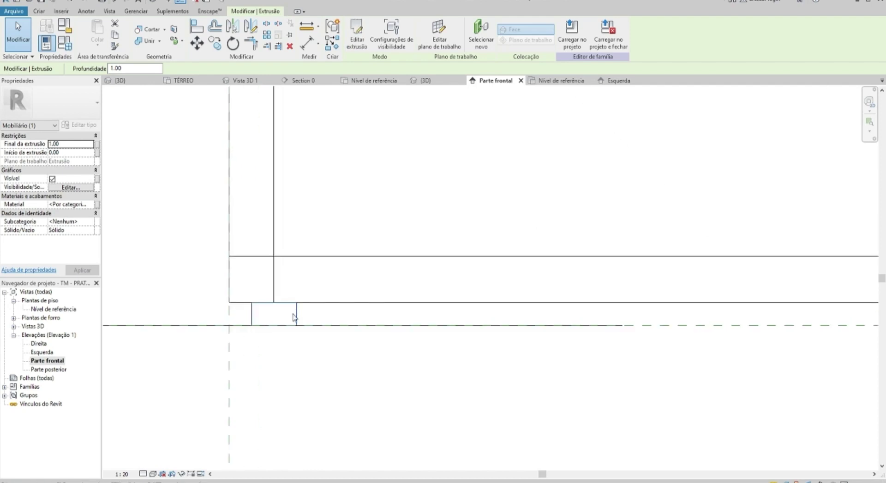
{"action": "scroll", "coordinate": [300, 317], "scroll_direction": "down", "scroll_amount": 2}
{"action": "scroll", "coordinate": [313, 323], "scroll_direction": "down", "scroll_amount": 1}
{"action": "left_click", "coordinate": [318, 329]}
{"action": "left_click", "coordinate": [304, 316]}
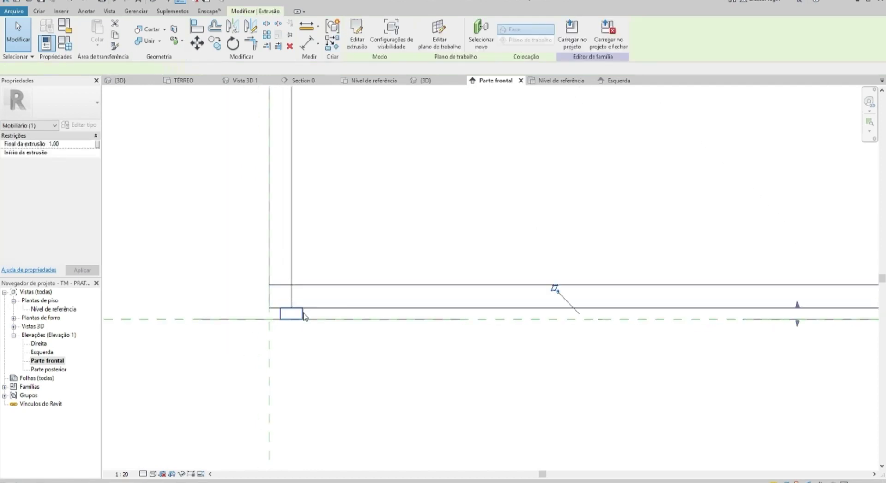
{"action": "left_click", "coordinate": [98, 204]}
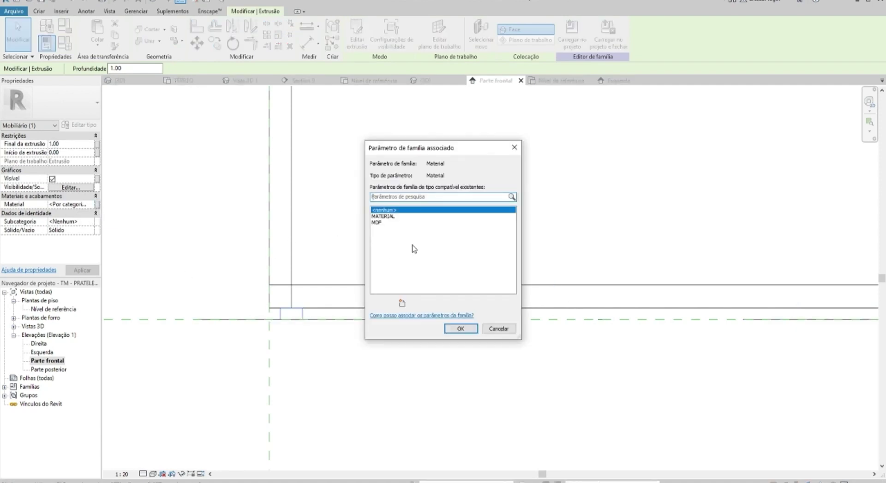
{"action": "left_click", "coordinate": [381, 217]}
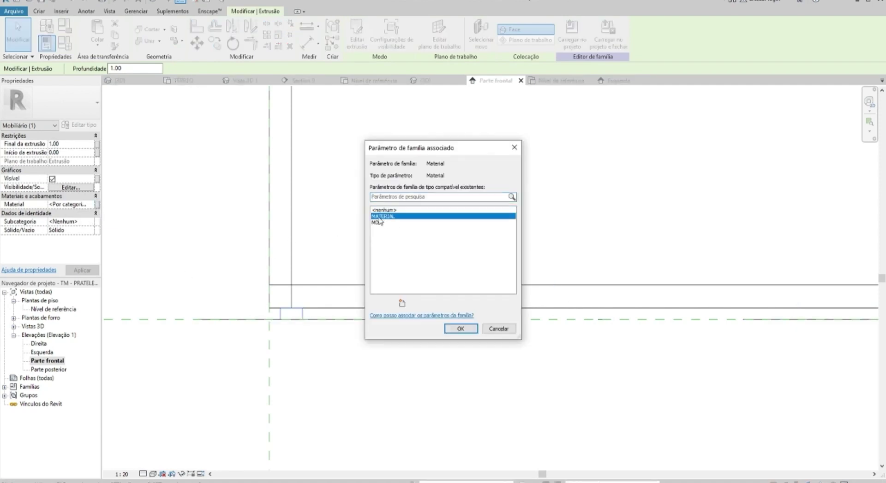
{"action": "left_click", "coordinate": [460, 328]}
{"action": "left_click", "coordinate": [460, 332]}
- Inspect the shelf with its new cylindrical corner feet in the 3D view
{"action": "key", "text": "ctrl+Tab"}
{"action": "scroll", "coordinate": [447, 316], "scroll_direction": "down", "scroll_amount": 2}
{"action": "scroll", "coordinate": [453, 323], "scroll_direction": "down", "scroll_amount": 3}
{"action": "mouse_move", "coordinate": [457, 336]}
{"action": "middle_mouse_down", "text": "shift"}
{"action": "mouse_move", "coordinate": [566, 356]}
{"action": "mouse_move", "coordinate": [647, 317]}
{"action": "mouse_move", "coordinate": [556, 330]}
{"action": "mouse_move", "coordinate": [552, 310]}
{"action": "mouse_move", "coordinate": [545, 311]}
{"action": "middle_mouse_up", "text": "shift"}
{"action": "scroll", "coordinate": [642, 309], "scroll_direction": "down", "scroll_amount": 2}
{"action": "scroll", "coordinate": [635, 309], "scroll_direction": "down", "scroll_amount": 2}
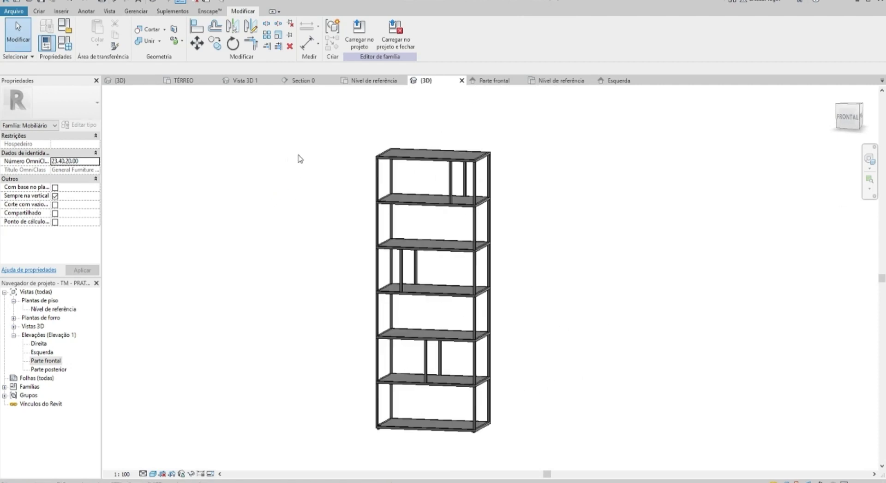
- Close the other views, then load the shelf family into the project and save it
{"action": "middle_click_drag", "start_coordinate": [300, 160], "coordinate": [322, 149]}
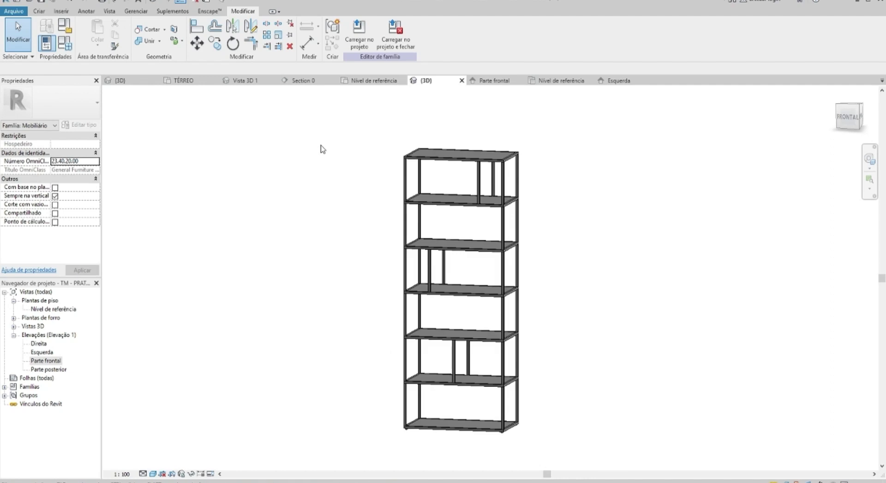
{"action": "left_click", "coordinate": [196, 3]}
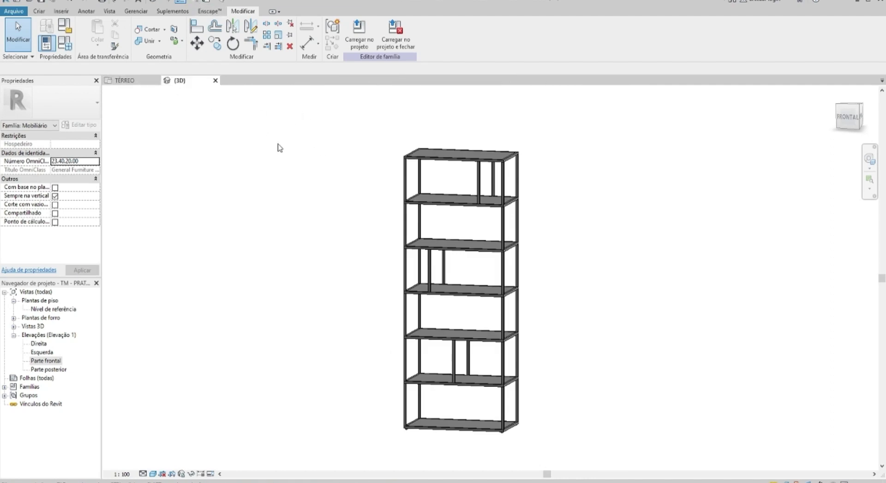
{"action": "middle_click_drag", "start_coordinate": [300, 154], "coordinate": [315, 147]}
{"action": "left_click", "coordinate": [359, 41]}
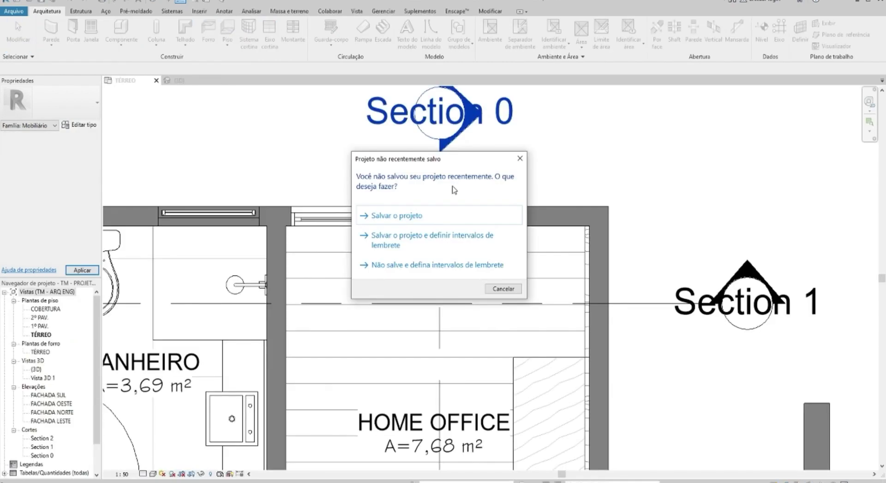
{"action": "left_click", "coordinate": [403, 217]}
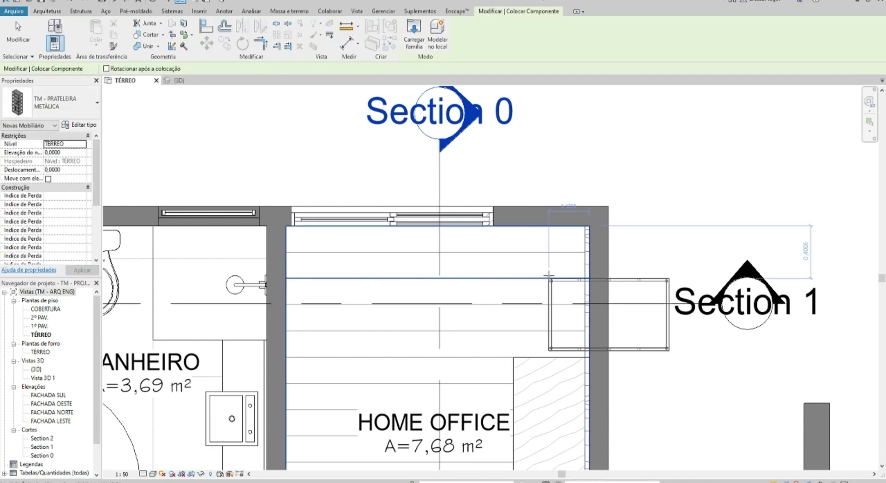
- Place the shelf, turned 90°, against the home office's right wall and reopen its family
{"action": "middle_click_drag", "start_coordinate": [548, 276], "coordinate": [525, 254]}
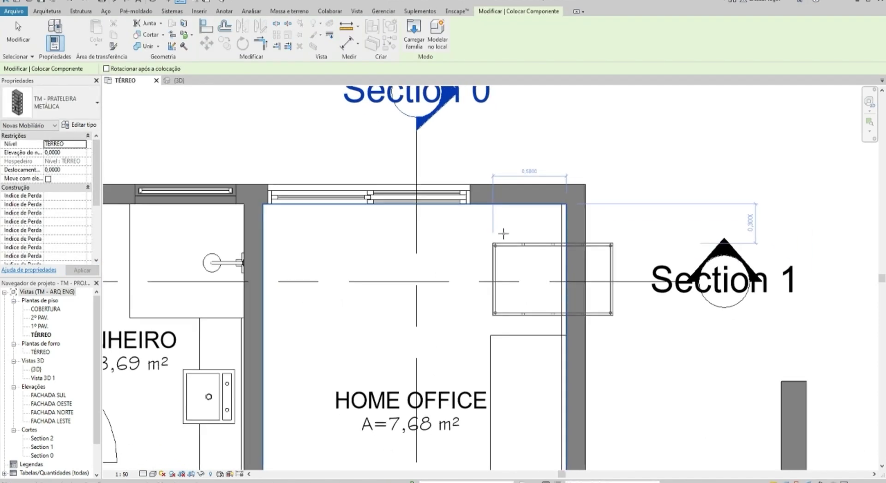
{"action": "scroll", "coordinate": [495, 249], "scroll_direction": "up", "scroll_amount": 2}
{"action": "key", "text": "space"}
{"action": "scroll", "coordinate": [577, 197], "scroll_direction": "up", "scroll_amount": 2}
{"action": "left_click", "coordinate": [578, 196]}
{"action": "key", "text": "Escape"}
{"action": "left_click", "coordinate": [515, 203]}
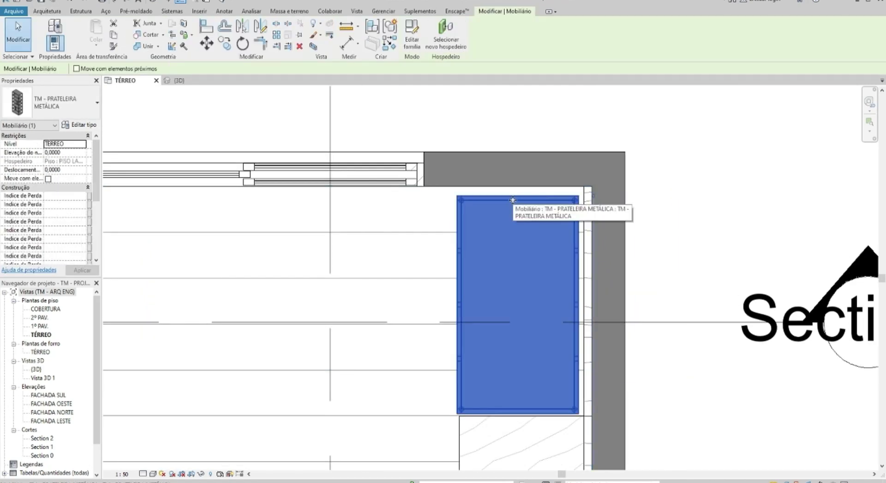
{"action": "key", "text": "ctrl+Tab"}
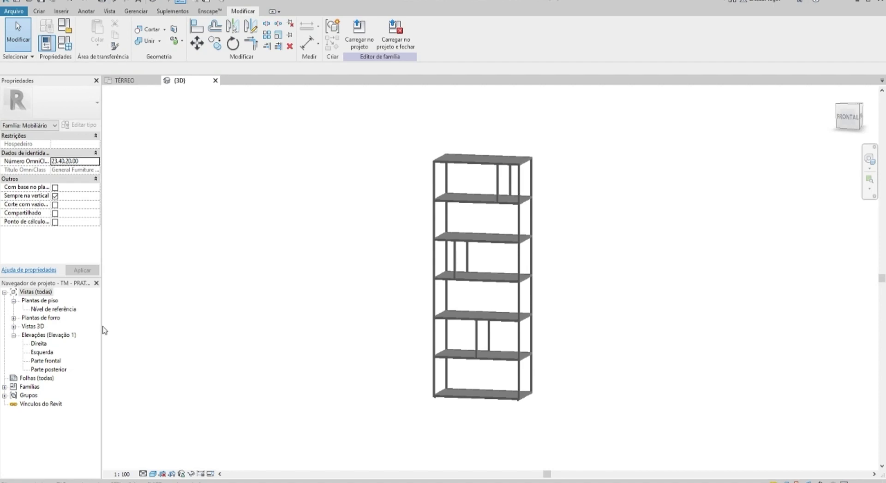
- Select the shelf's rectangular extrusions and whole frame in the Nível de referência plan
{"action": "left_click", "coordinate": [63, 310]}
{"action": "double_click", "coordinate": [63, 310]}
{"action": "left_click_drag", "start_coordinate": [438, 244], "coordinate": [626, 369]}
{"action": "scroll", "coordinate": [572, 318], "scroll_direction": "up", "scroll_amount": 1}
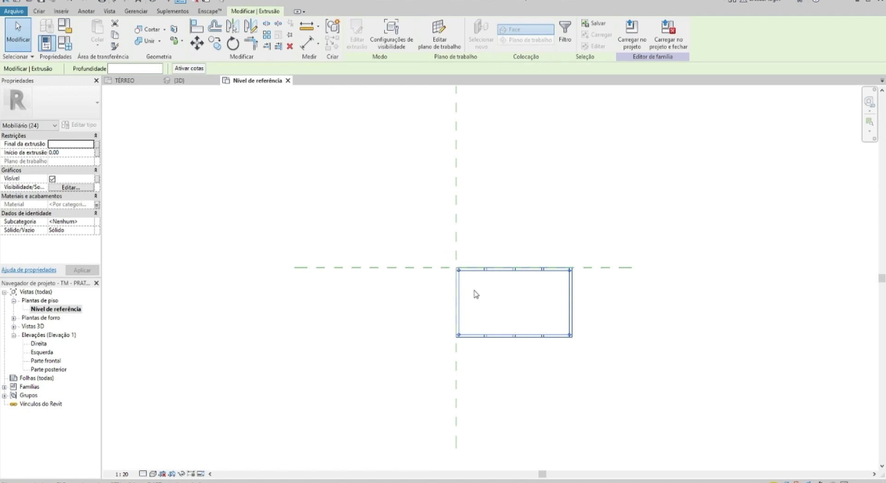
{"action": "left_click", "coordinate": [347, 200]}
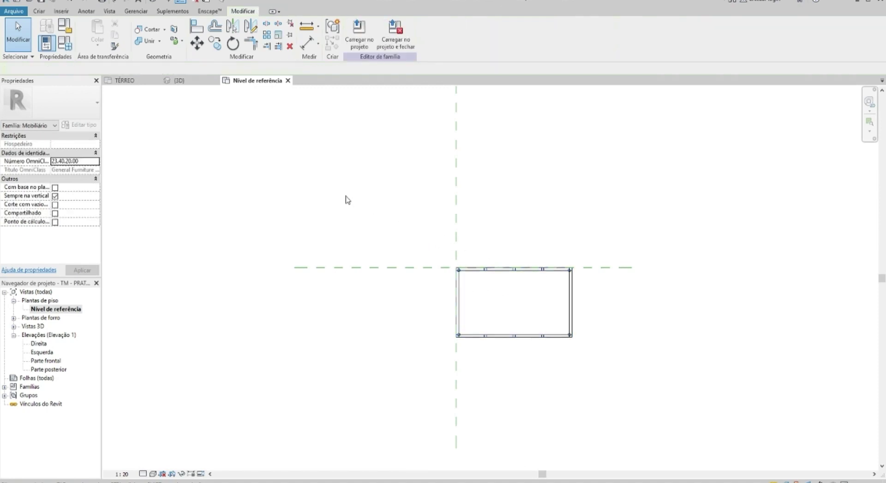
{"action": "left_click", "coordinate": [497, 296]}
{"action": "left_click", "coordinate": [614, 357]}
{"action": "key", "text": "ctrl+Tab"}
{"action": "scroll", "coordinate": [461, 175], "scroll_direction": "down", "scroll_amount": 2}
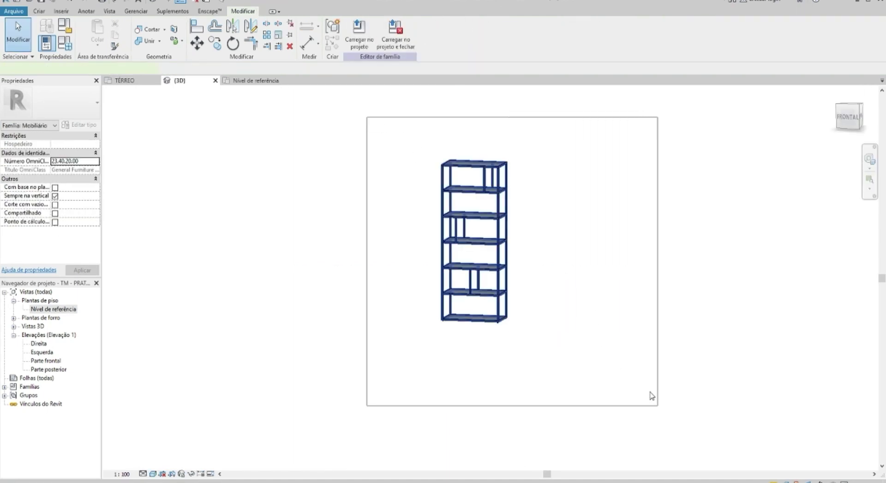
{"action": "left_click_drag", "start_coordinate": [365, 116], "coordinate": [655, 400]}
{"action": "double_click", "coordinate": [55, 310]}
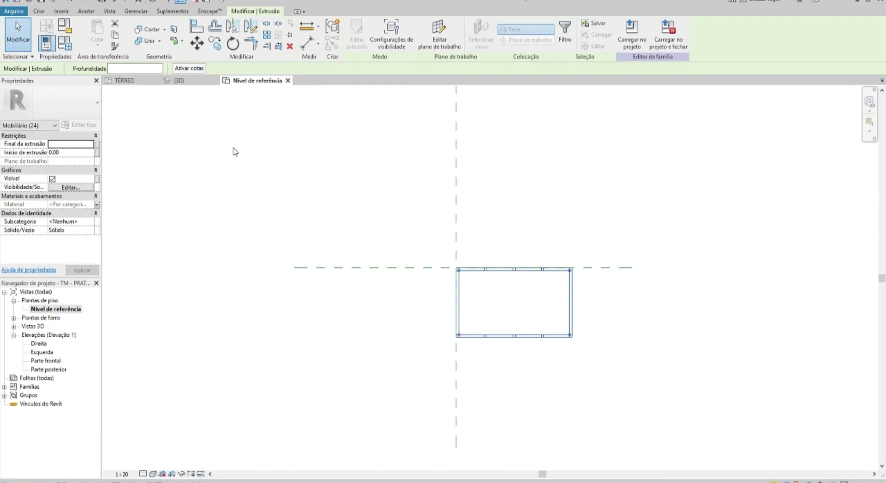
- Move the shelf outline from its top midpoint onto the reference-plane intersection
{"action": "left_click", "coordinate": [197, 43]}
{"action": "scroll", "coordinate": [503, 258], "scroll_direction": "up", "scroll_amount": 3}
{"action": "scroll", "coordinate": [523, 279], "scroll_direction": "up", "scroll_amount": 2}
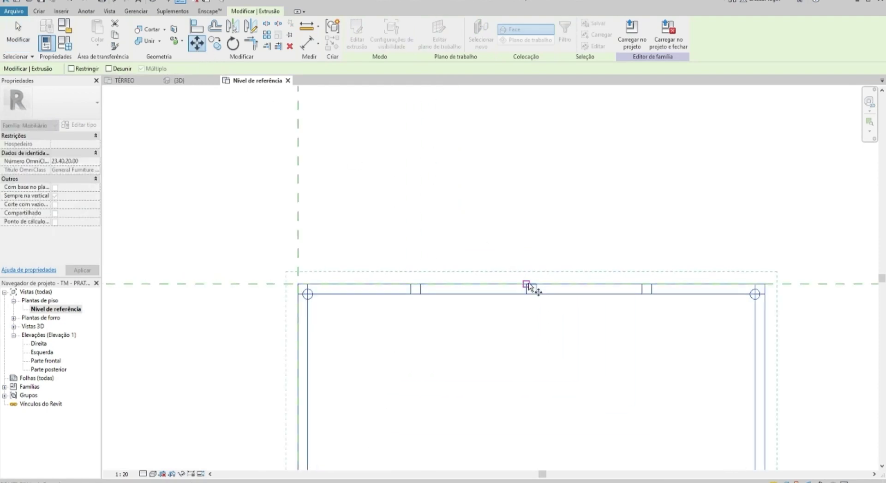
{"action": "left_click", "coordinate": [529, 284]}
{"action": "left_click", "coordinate": [299, 283]}
{"action": "scroll", "coordinate": [443, 225], "scroll_direction": "down", "scroll_amount": 3}
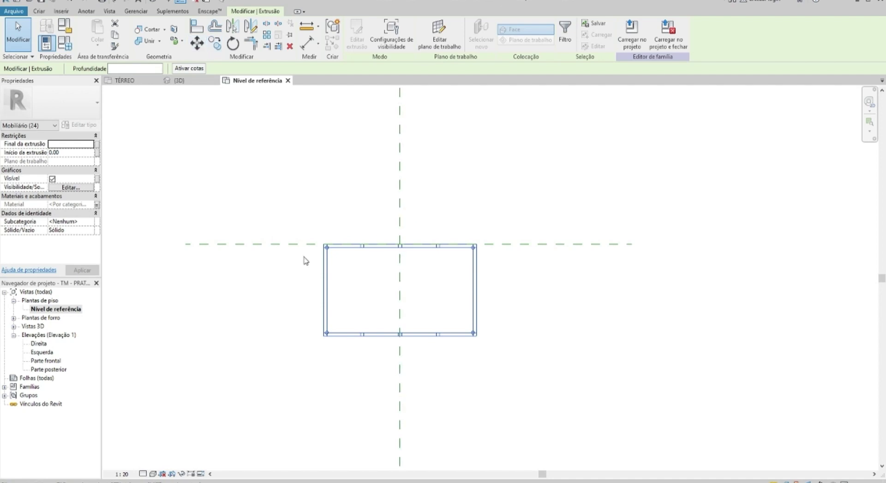
{"action": "middle_click_drag", "start_coordinate": [345, 200], "coordinate": [307, 251]}
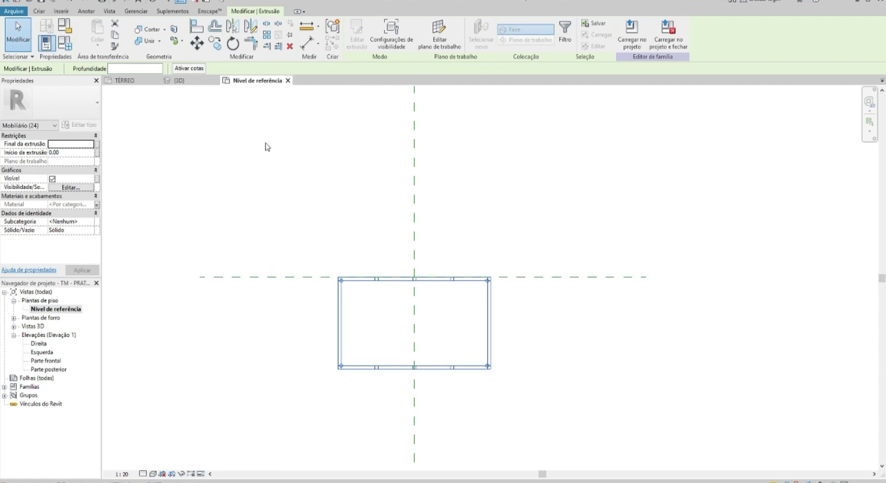
- Load the edited shelf family into the project, replacing the existing version
{"action": "left_click", "coordinate": [266, 157]}
{"action": "left_click", "coordinate": [358, 45]}
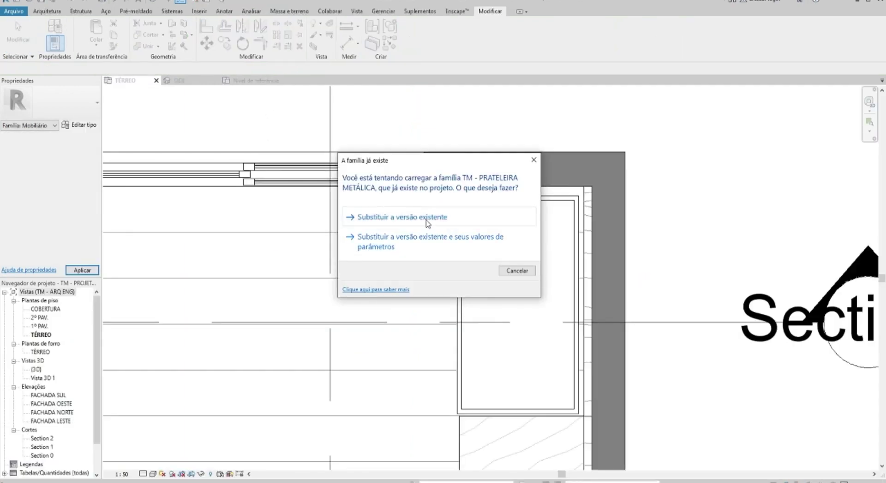
{"action": "left_click", "coordinate": [426, 224]}
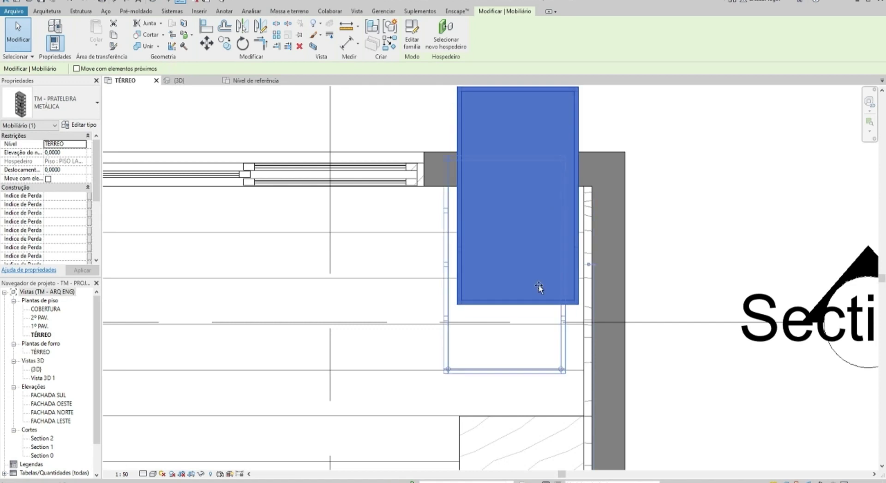
- Place the shelf vertically against the home-office wall, toggling its rotation with Space
{"action": "left_click_drag", "start_coordinate": [550, 297], "coordinate": [556, 289]}
{"action": "key", "text": "space"}
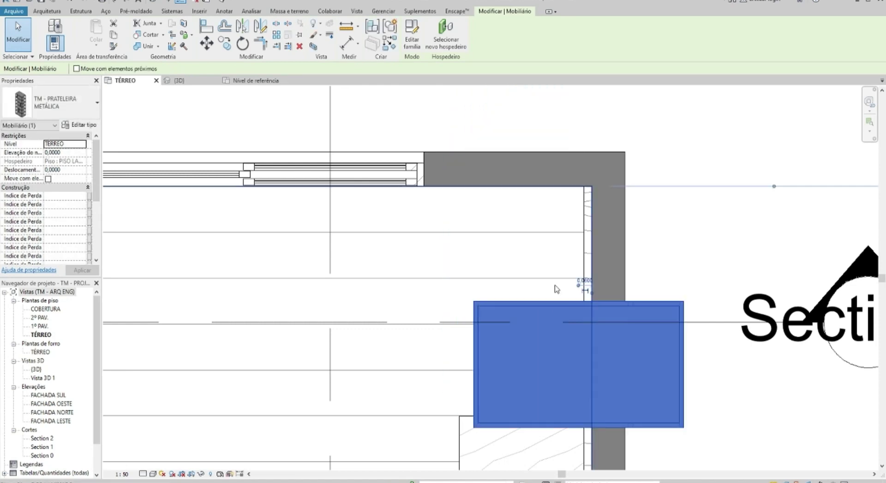
{"action": "key", "text": "space"}
{"action": "left_click_drag", "start_coordinate": [556, 290], "coordinate": [580, 305]}
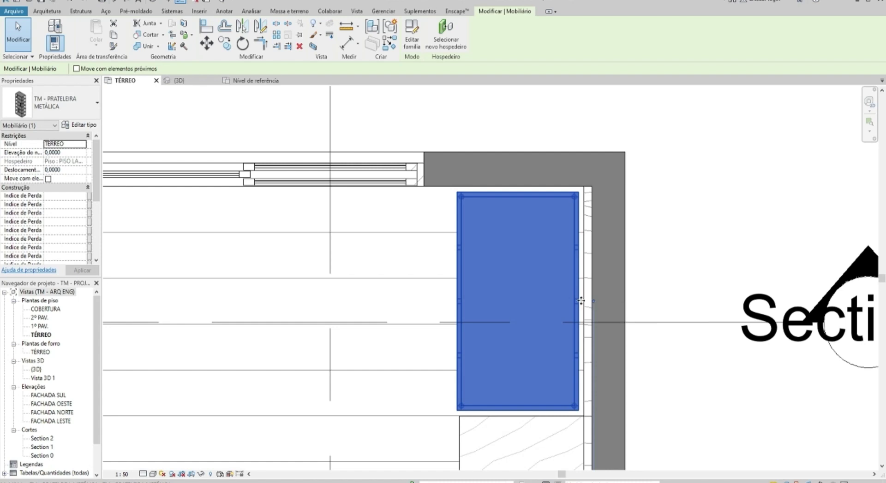
{"action": "key", "text": "space"}
{"action": "left_click_drag", "start_coordinate": [580, 300], "coordinate": [562, 249]}
{"action": "key", "text": "space"}
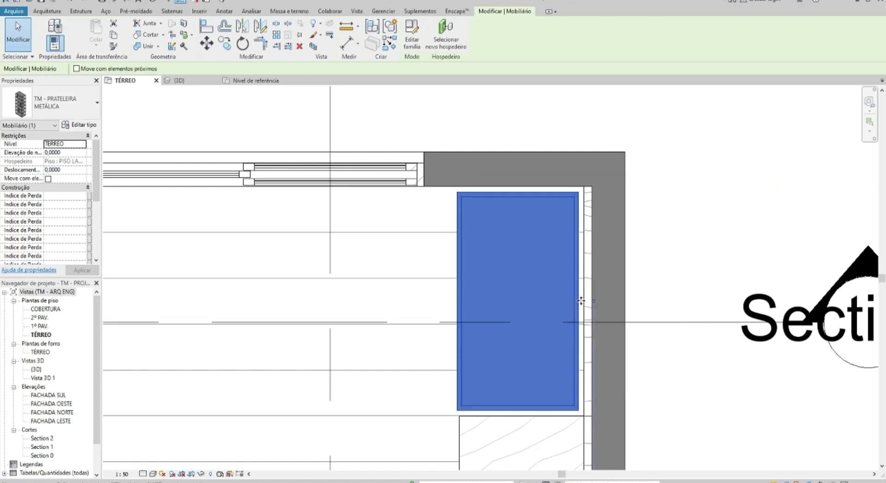
{"action": "scroll", "coordinate": [501, 216], "scroll_direction": "down", "scroll_amount": 1}
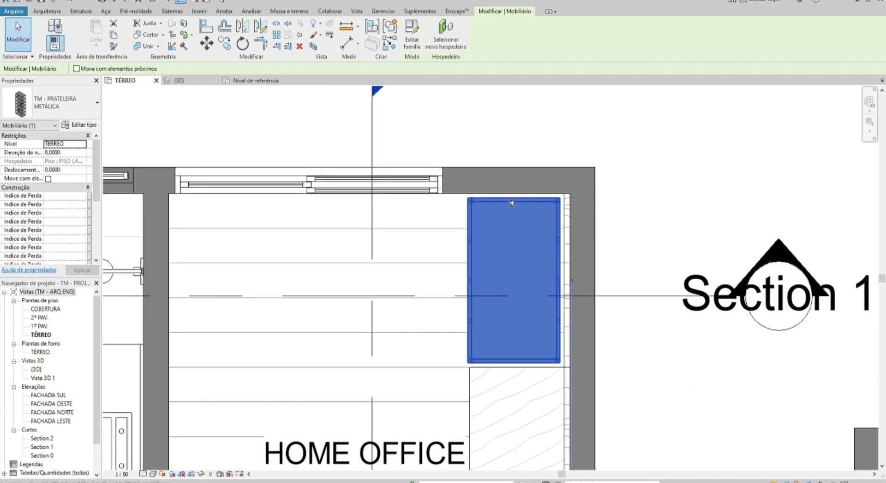
{"action": "scroll", "coordinate": [500, 212], "scroll_direction": "up", "scroll_amount": 2}
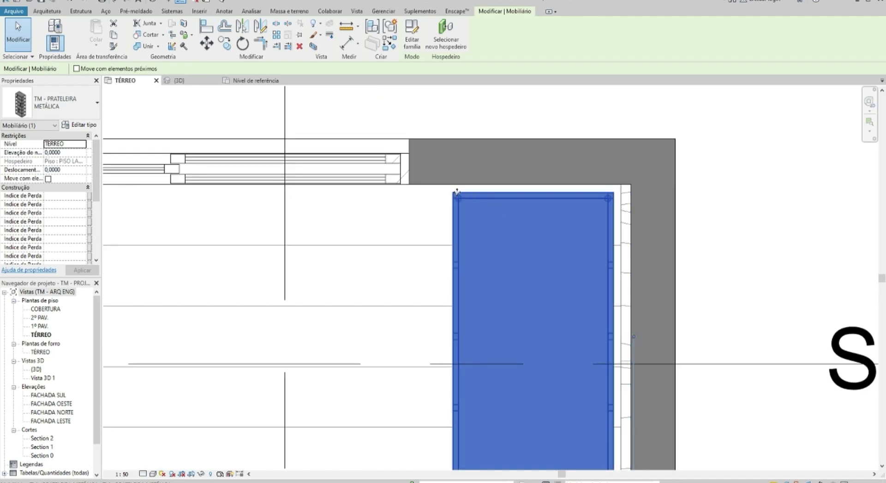
{"action": "scroll", "coordinate": [452, 191], "scroll_direction": "down", "scroll_amount": 2}
{"action": "middle_click_drag", "start_coordinate": [452, 191], "coordinate": [451, 212]}
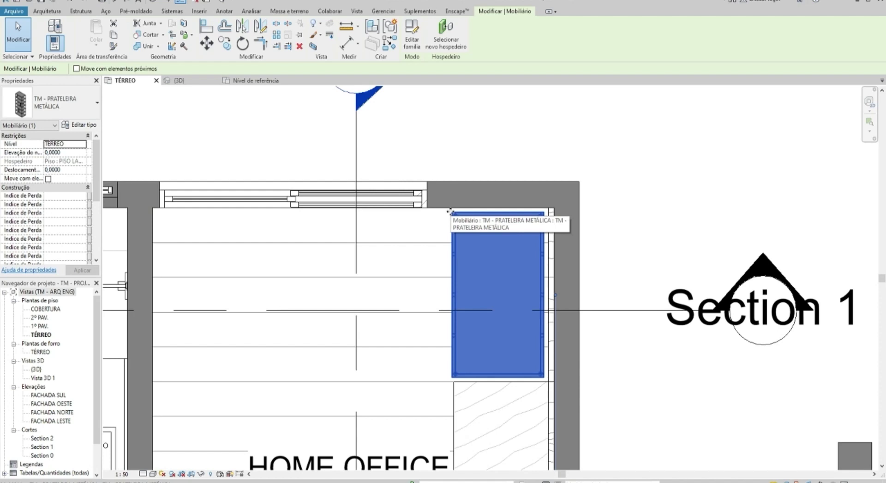
{"action": "middle_click_drag", "start_coordinate": [484, 286], "coordinate": [462, 279]}
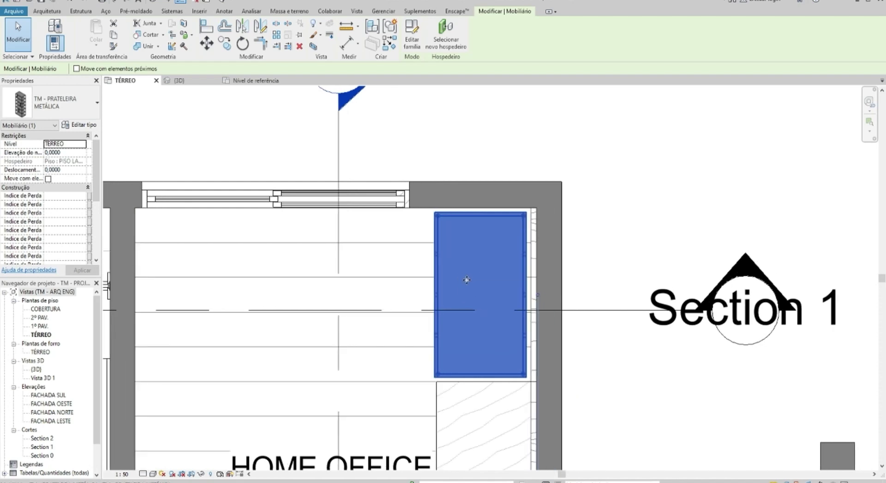
- Reselect the shelf and adjust its orientation and position near the wall
{"action": "key", "text": "Escape"}
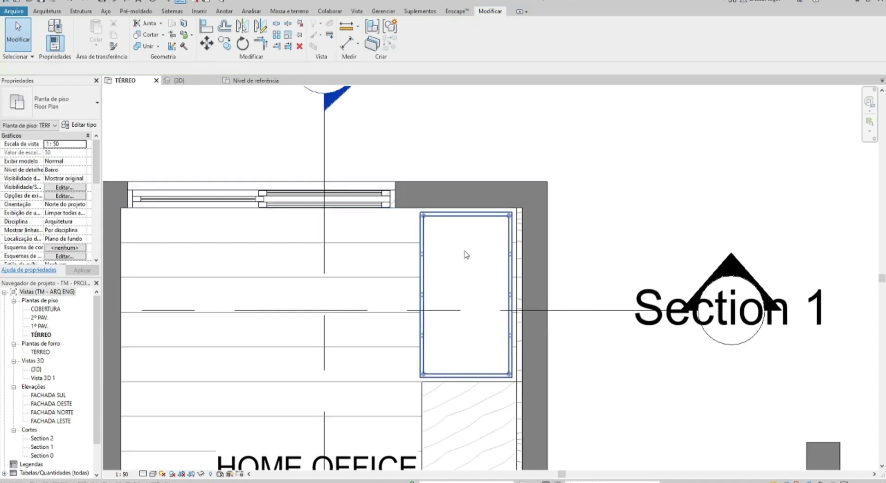
{"action": "left_click", "coordinate": [464, 254]}
{"action": "scroll", "coordinate": [518, 257], "scroll_direction": "up", "scroll_amount": 3}
{"action": "key", "text": "space"}
{"action": "key", "text": "space"}
{"action": "key", "text": "space"}
{"action": "key", "text": "space"}
{"action": "key", "text": "space"}
{"action": "key", "text": "space"}
{"action": "key", "text": "space"}
{"action": "key", "text": "space"}
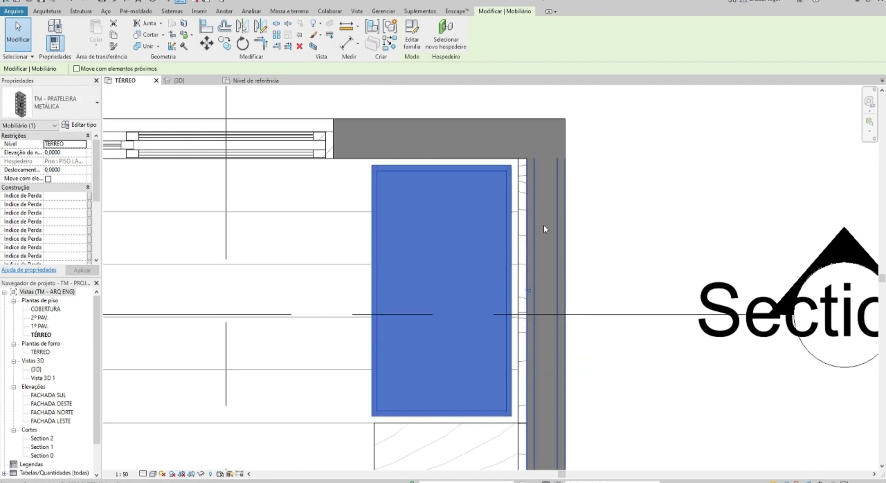
{"action": "left_click", "coordinate": [509, 244]}
{"action": "left_click_drag", "start_coordinate": [512, 177], "coordinate": [513, 163]}
{"action": "scroll", "coordinate": [512, 164], "scroll_direction": "down", "scroll_amount": 2}
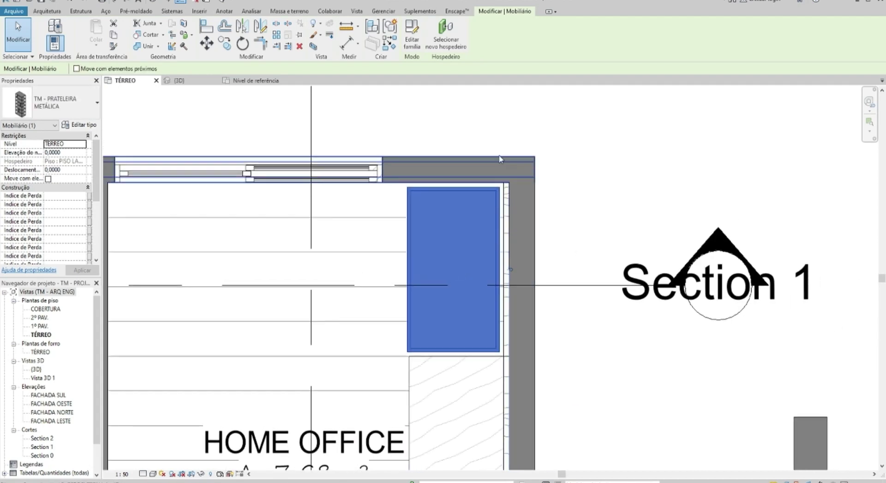
{"action": "middle_click_drag", "start_coordinate": [416, 285], "coordinate": [487, 234]}
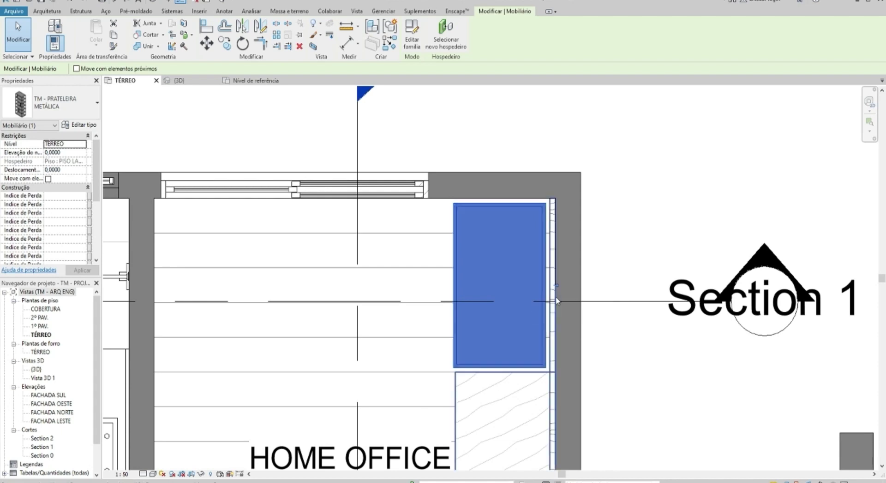
{"action": "scroll", "coordinate": [509, 332], "scroll_direction": "up", "scroll_amount": 1}
{"action": "key", "text": "Escape"}
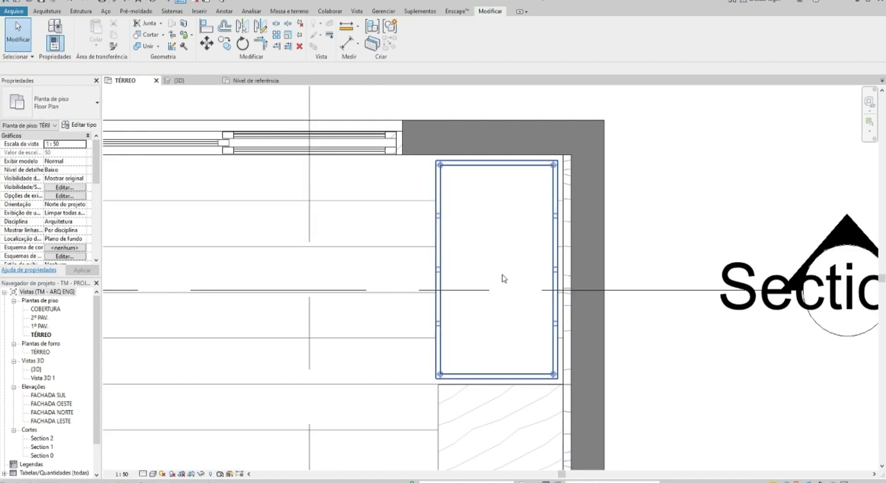
- Align the shelf's edge to the wall face with AL
{"action": "key", "text": "a"}
{"action": "key", "text": "l"}
{"action": "left_click", "coordinate": [439, 409]}
{"action": "left_click", "coordinate": [436, 374]}
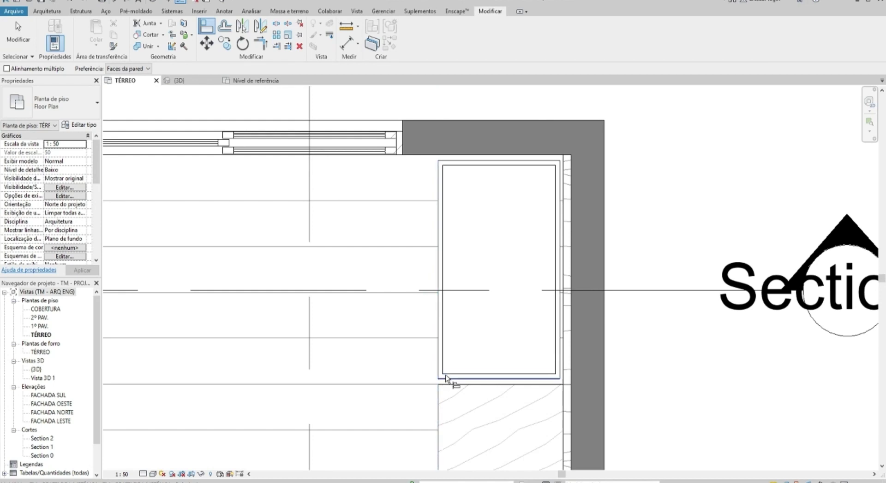
{"action": "key", "text": "Escape"}
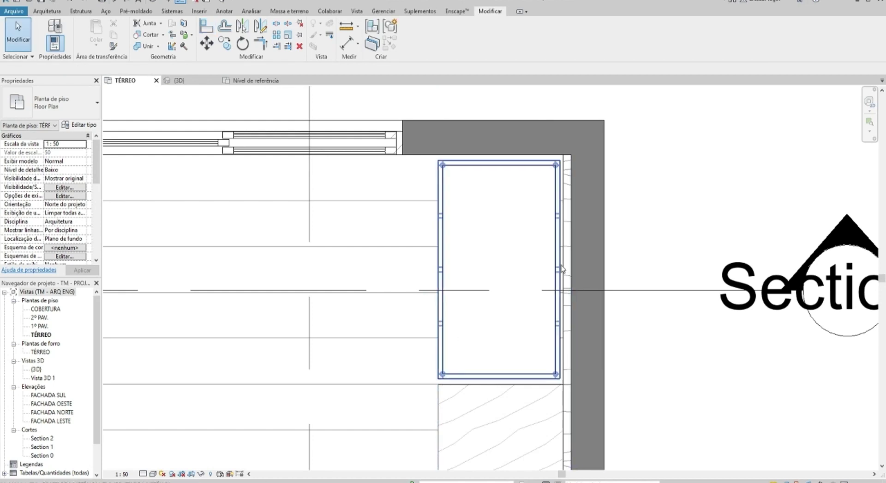
- Rotate the shelf to landscape and set it beside the bathroom wall
{"action": "left_click", "coordinate": [489, 252]}
{"action": "left_click_drag", "start_coordinate": [511, 241], "coordinate": [512, 243]}
{"action": "key", "text": "space"}
{"action": "key", "text": "space"}
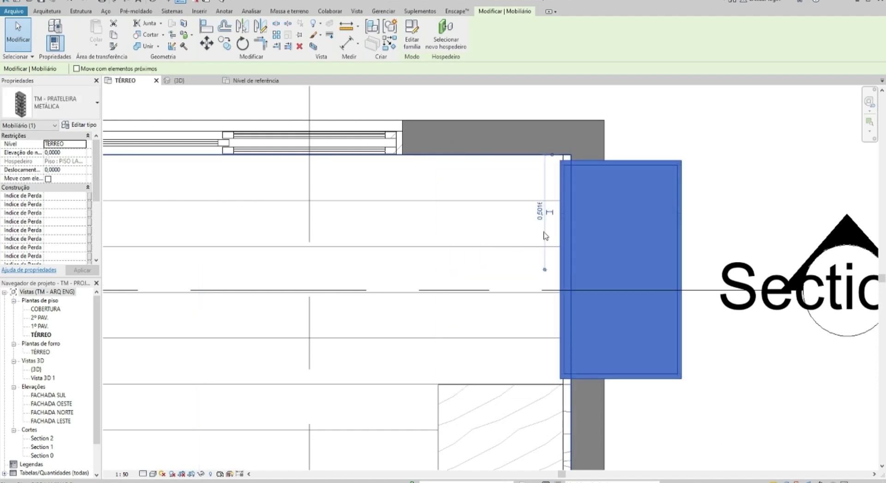
{"action": "scroll", "coordinate": [535, 235], "scroll_direction": "down", "scroll_amount": 3}
{"action": "key", "text": "space"}
{"action": "key", "text": "space"}
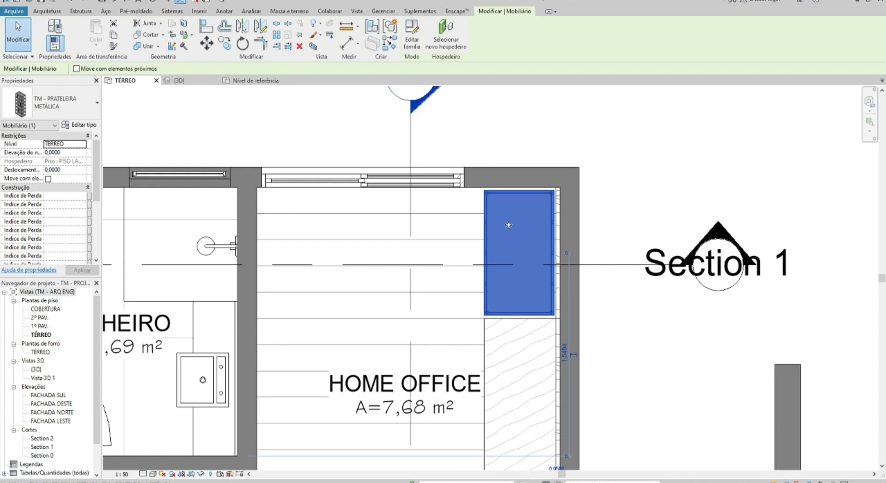
{"action": "scroll", "coordinate": [511, 225], "scroll_direction": "down", "scroll_amount": 3}
{"action": "scroll", "coordinate": [525, 256], "scroll_direction": "down", "scroll_amount": 2}
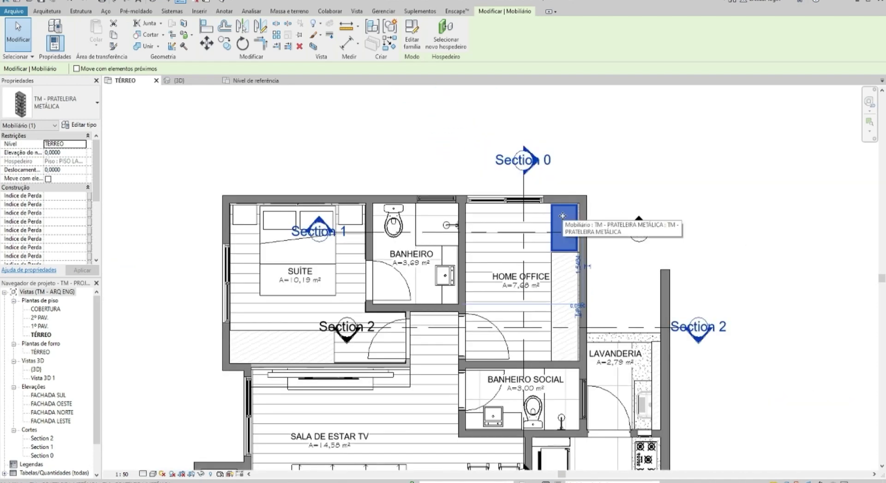
{"action": "left_click_drag", "start_coordinate": [524, 256], "coordinate": [499, 252]}
{"action": "scroll", "coordinate": [492, 226], "scroll_direction": "up", "scroll_amount": 5}
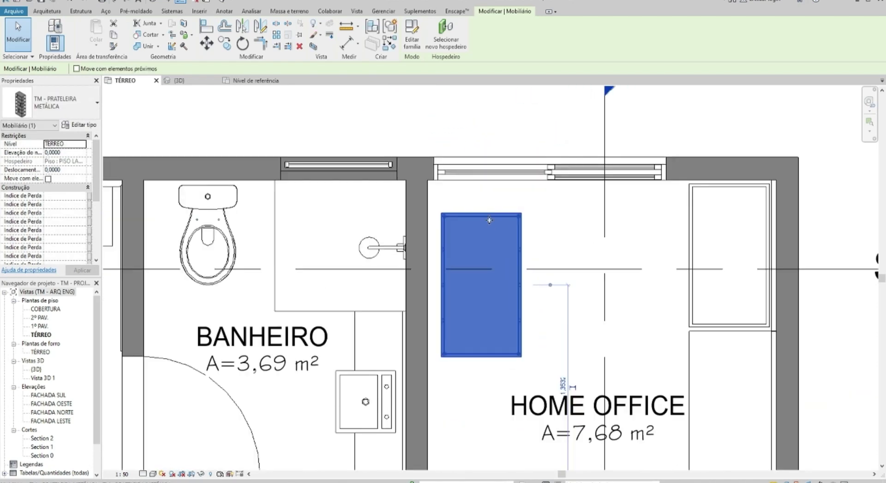
{"action": "key", "text": "space"}
{"action": "key", "text": "space"}
{"action": "scroll", "coordinate": [492, 226], "scroll_direction": "up", "scroll_amount": 2}
{"action": "left_click_drag", "start_coordinate": [526, 235], "coordinate": [407, 200]}
{"action": "middle_click_drag", "start_coordinate": [477, 236], "coordinate": [429, 243]}
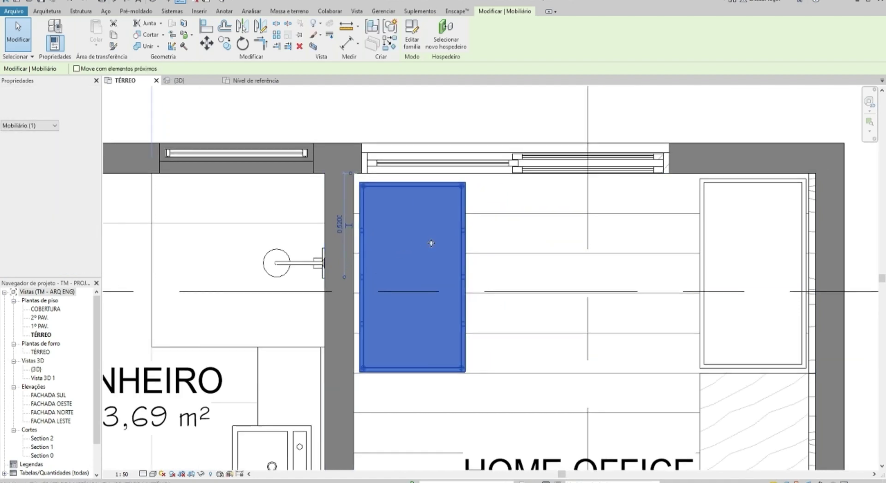
{"action": "scroll", "coordinate": [444, 249], "scroll_direction": "down", "scroll_amount": 2}
{"action": "key", "text": "Escape"}
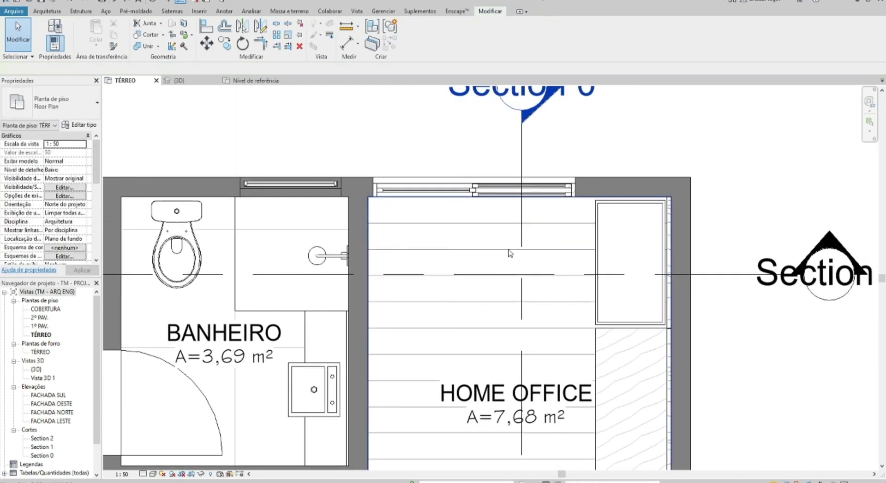
{"action": "scroll", "coordinate": [497, 258], "scroll_direction": "down", "scroll_amount": 2}
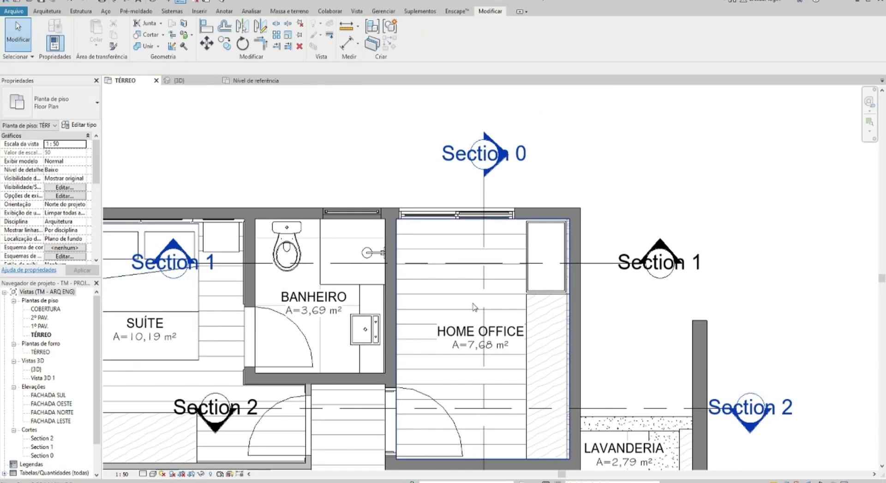
{"action": "scroll", "coordinate": [345, 276], "scroll_direction": "down", "scroll_amount": 1}
{"action": "left_click", "coordinate": [42, 378]}
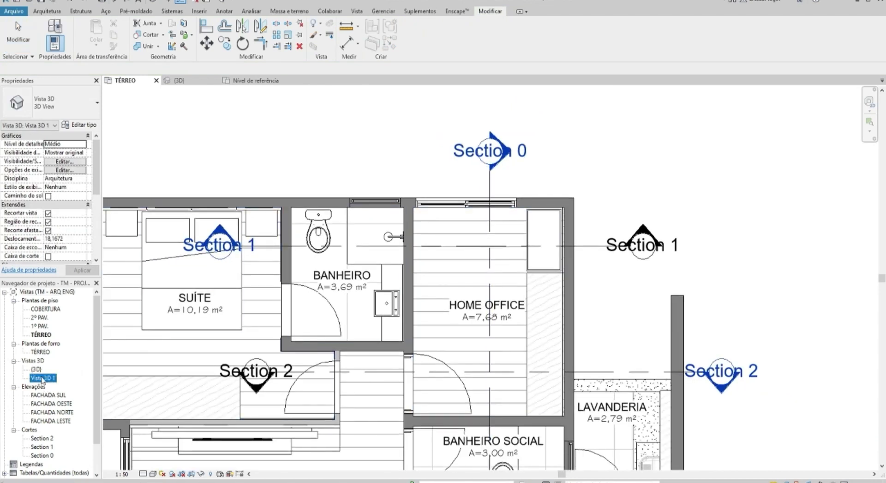
- Look around the home office in Vista 3D 1, turning toward the window
{"action": "double_click", "coordinate": [41, 379]}
{"action": "key", "text": "shift+w"}
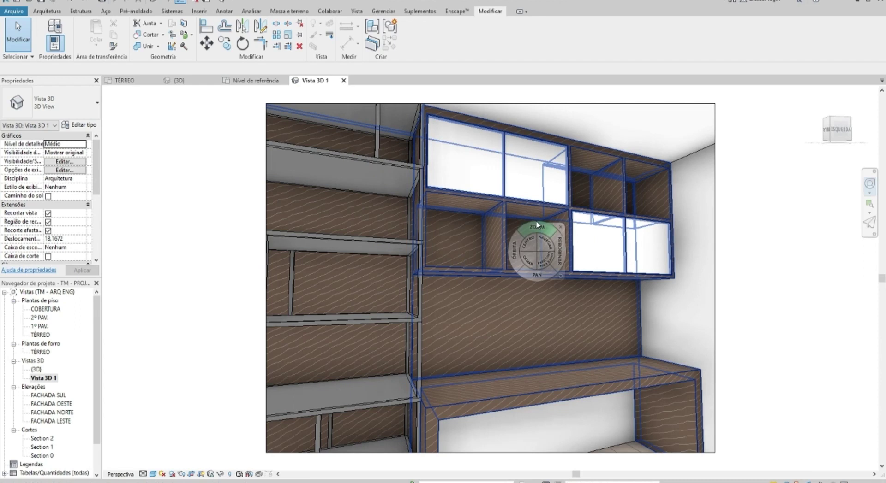
{"action": "left_click_drag", "start_coordinate": [529, 263], "coordinate": [584, 261]}
{"action": "mouse_move", "coordinate": [601, 287]}
{"action": "left_mouse_down"}
{"action": "mouse_move", "coordinate": [336, 263]}
{"action": "mouse_move", "coordinate": [111, 262]}
{"action": "left_mouse_up"}
{"action": "mouse_move", "coordinate": [818, 287]}
{"action": "left_mouse_down"}
{"action": "mouse_move", "coordinate": [695, 312]}
{"action": "mouse_move", "coordinate": [684, 297]}
{"action": "mouse_move", "coordinate": [691, 295]}
{"action": "mouse_move", "coordinate": [665, 283]}
{"action": "mouse_move", "coordinate": [683, 271]}
{"action": "mouse_move", "coordinate": [713, 276]}
{"action": "left_mouse_up"}
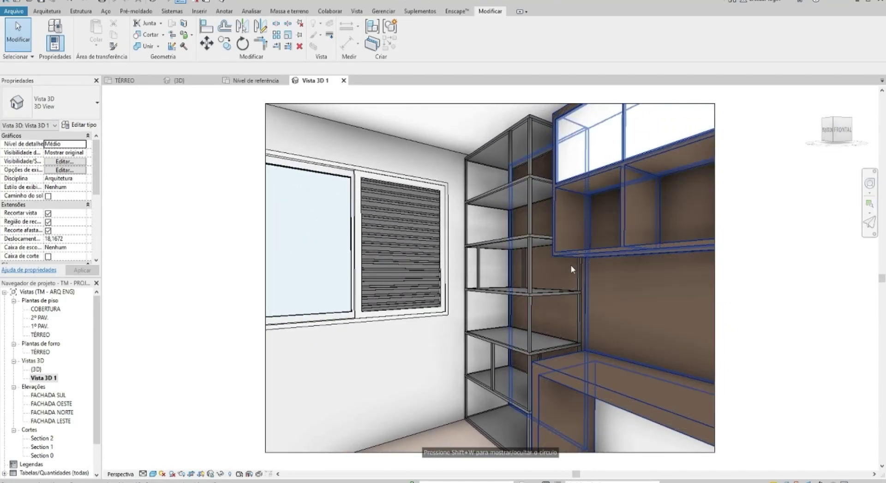
{"action": "key", "text": "shift+w"}
{"action": "mouse_move", "coordinate": [566, 277]}
{"action": "left_mouse_down"}
{"action": "mouse_move", "coordinate": [591, 293]}
{"action": "mouse_move", "coordinate": [700, 311]}
{"action": "mouse_move", "coordinate": [550, 295]}
{"action": "mouse_move", "coordinate": [461, 298]}
{"action": "mouse_move", "coordinate": [589, 364]}
{"action": "mouse_move", "coordinate": [830, 353]}
{"action": "mouse_move", "coordinate": [231, 316]}
{"action": "mouse_move", "coordinate": [336, 319]}
{"action": "mouse_move", "coordinate": [120, 264]}
{"action": "mouse_move", "coordinate": [406, 263]}
{"action": "mouse_move", "coordinate": [474, 306]}
{"action": "mouse_move", "coordinate": [516, 281]}
{"action": "mouse_move", "coordinate": [558, 323]}
{"action": "mouse_move", "coordinate": [779, 272]}
{"action": "left_mouse_up"}
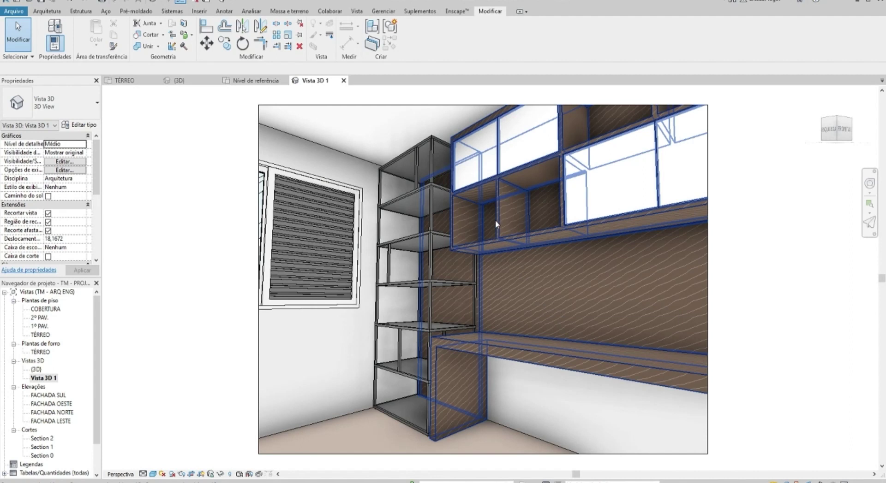
- Select the desk cabinets and metal shelf to check their fit, then open TÉRREO
{"action": "left_click", "coordinate": [469, 194]}
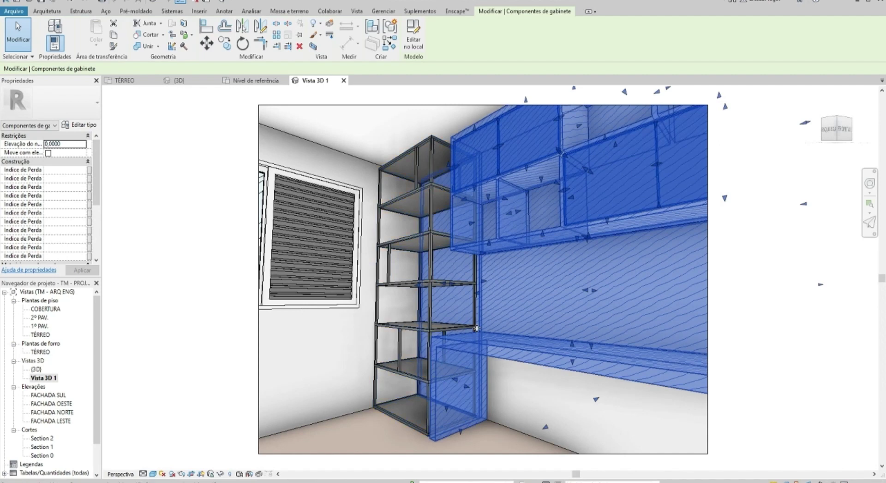
{"action": "key", "text": "Escape"}
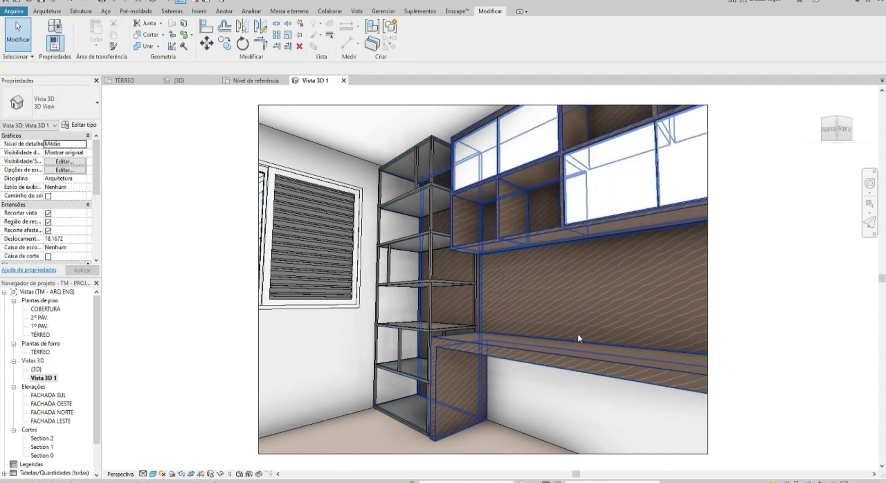
{"action": "left_click", "coordinate": [441, 242]}
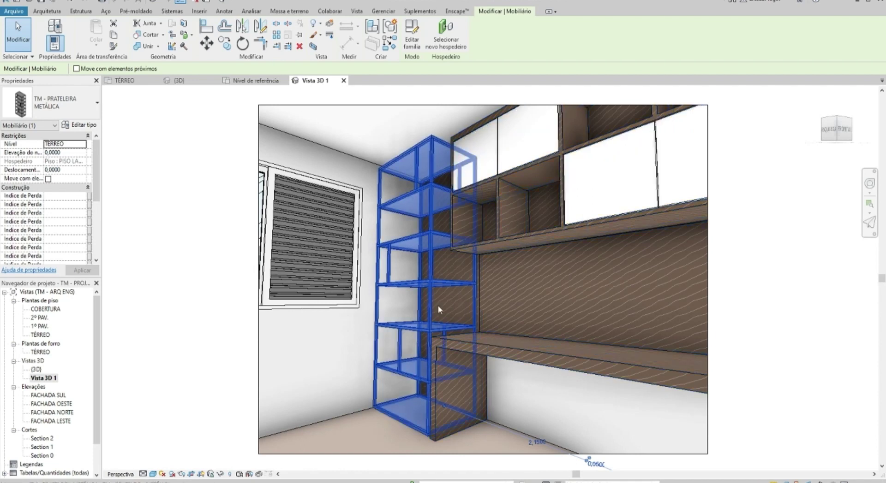
{"action": "left_click", "coordinate": [487, 286]}
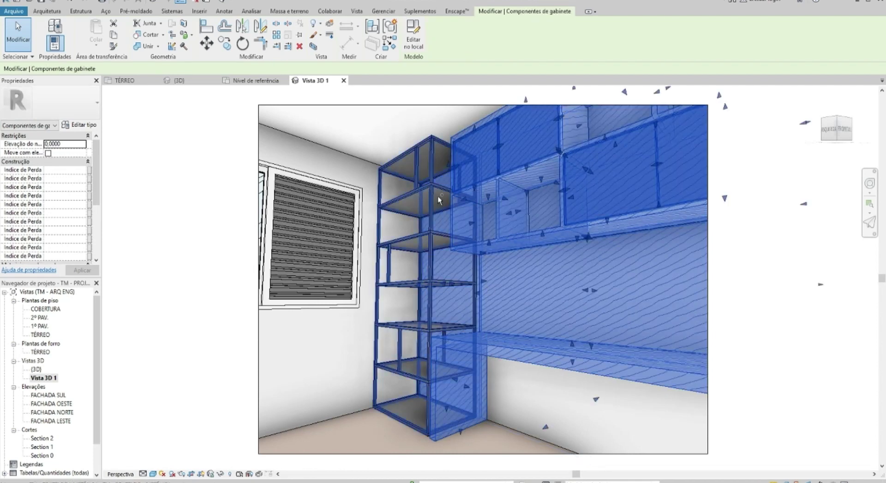
{"action": "left_click", "coordinate": [436, 218], "text": "ctrl"}
{"action": "key", "text": "Escape"}
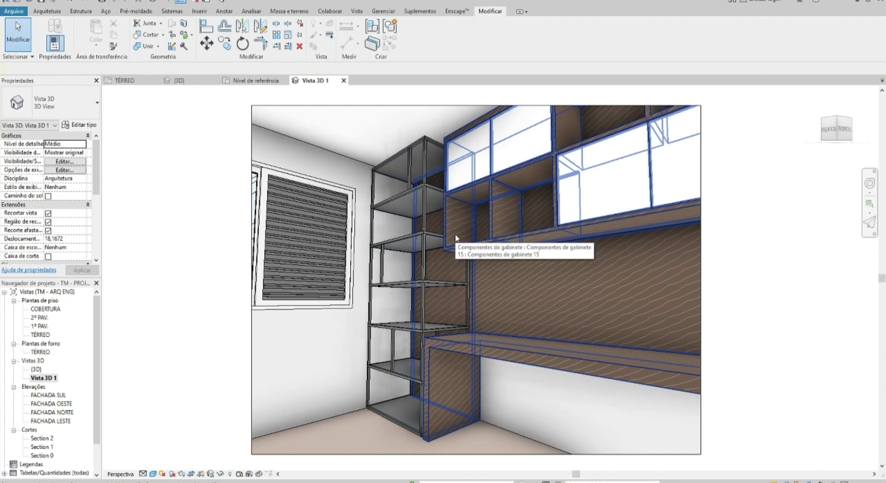
{"action": "left_click", "coordinate": [422, 243]}
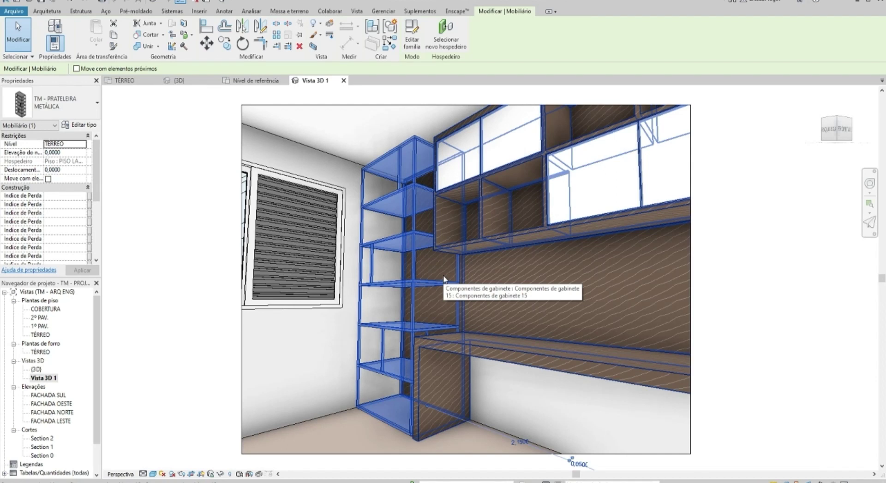
{"action": "key", "text": "Escape"}
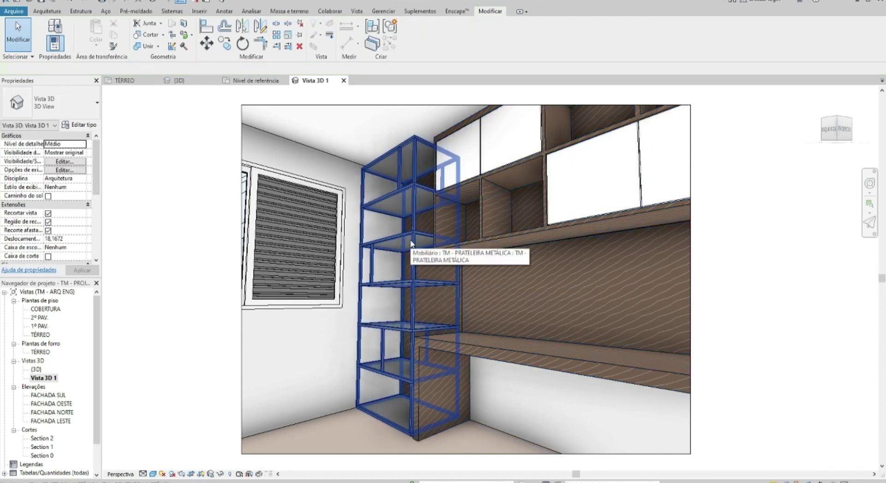
{"action": "double_click", "coordinate": [44, 336]}
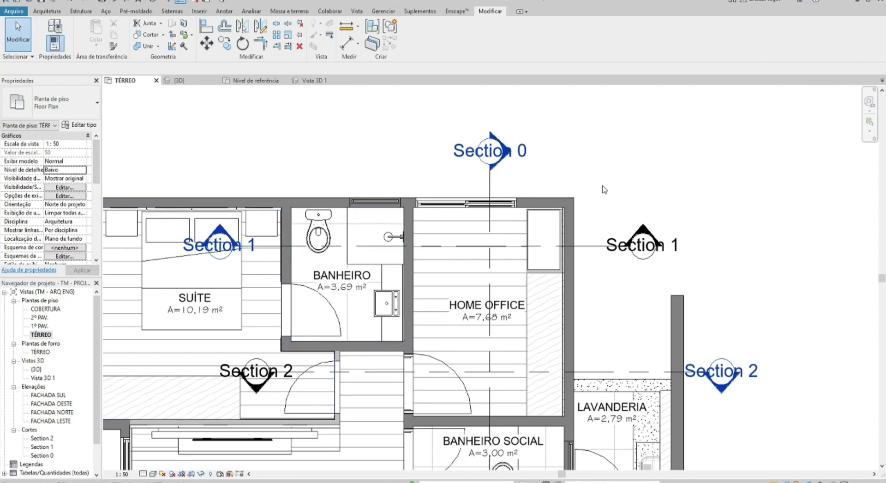
{"action": "scroll", "coordinate": [585, 187], "scroll_direction": "down", "scroll_amount": 2}
{"action": "left_click", "coordinate": [665, 229]}
{"action": "middle_click_drag", "start_coordinate": [677, 172], "coordinate": [636, 168]}
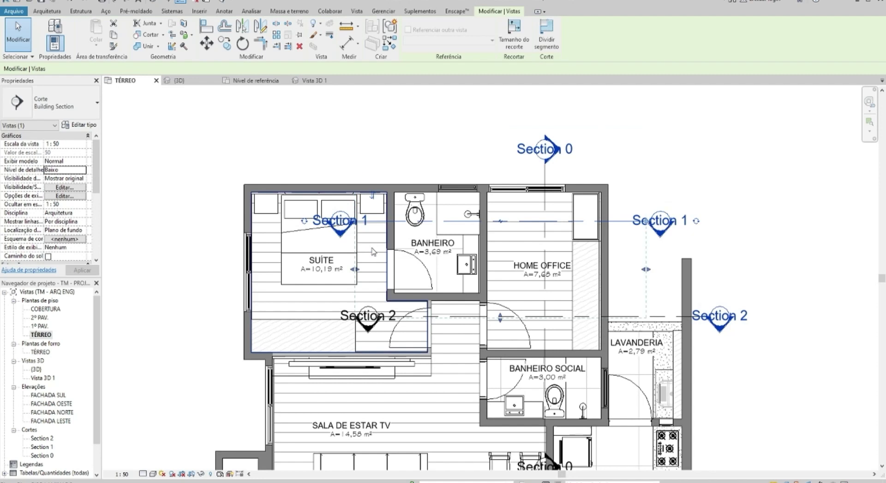
{"action": "key", "text": "Escape"}
{"action": "middle_click_drag", "start_coordinate": [318, 250], "coordinate": [302, 268]}
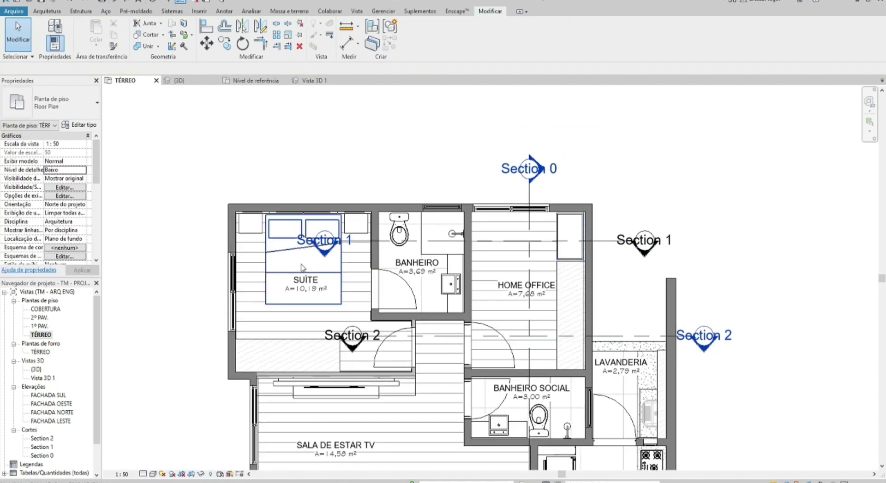
{"action": "double_click", "coordinate": [325, 253]}
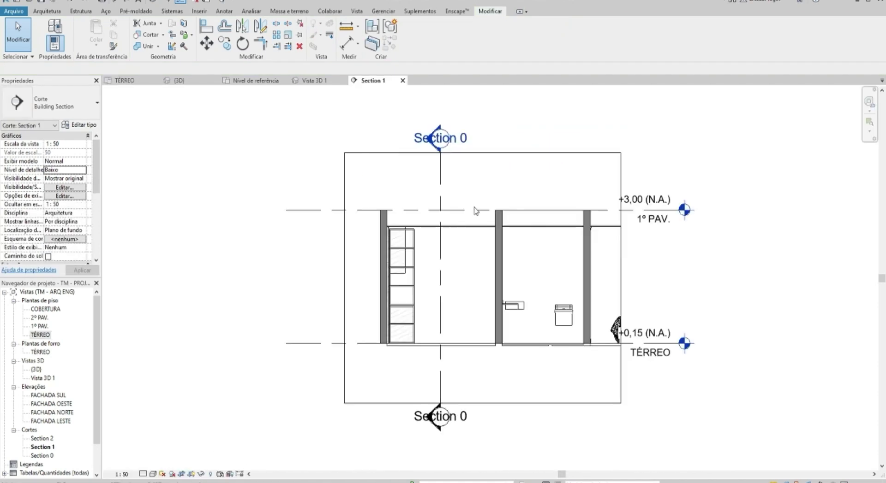
{"action": "scroll", "coordinate": [392, 265], "scroll_direction": "up", "scroll_amount": 5}
{"action": "scroll", "coordinate": [391, 266], "scroll_direction": "up", "scroll_amount": 1}
{"action": "key", "text": "d"}
{"action": "key", "text": "i"}
{"action": "scroll", "coordinate": [400, 193], "scroll_direction": "up", "scroll_amount": 1}
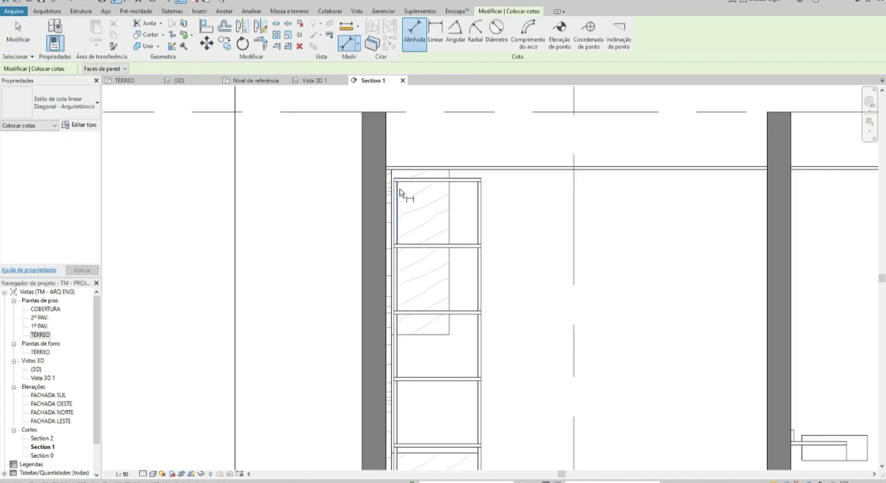
{"action": "scroll", "coordinate": [399, 193], "scroll_direction": "up", "scroll_amount": 1}
{"action": "left_click", "coordinate": [392, 181]}
{"action": "left_click", "coordinate": [468, 187]}
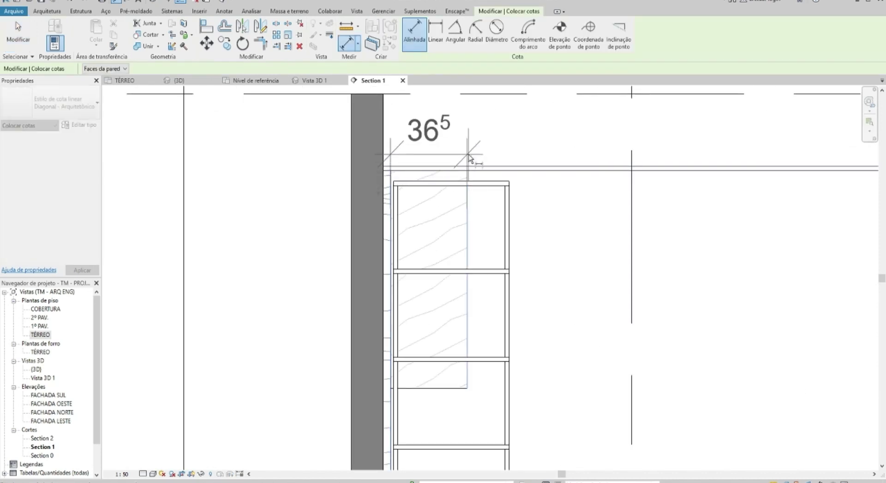
{"action": "scroll", "coordinate": [472, 136], "scroll_direction": "down", "scroll_amount": 3}
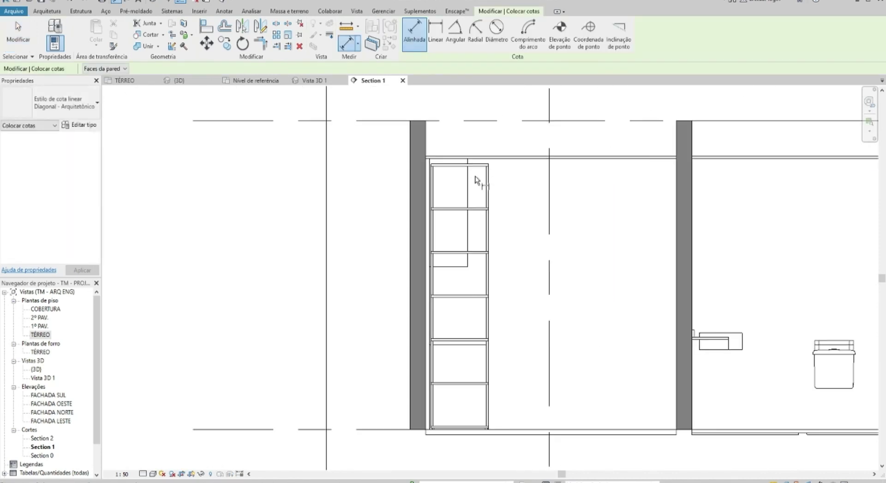
{"action": "key", "text": "Escape"}
{"action": "key", "text": "Escape"}
{"action": "left_click", "coordinate": [482, 180]}
{"action": "key", "text": "Escape"}
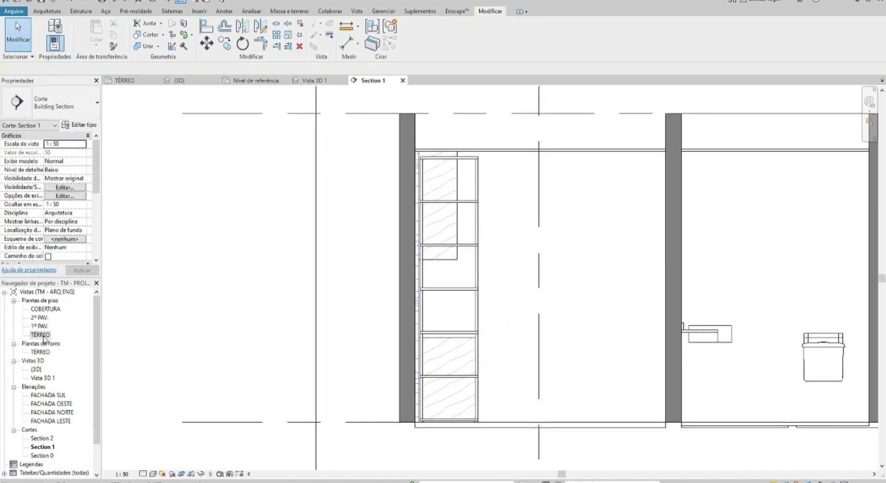
{"action": "double_click", "coordinate": [40, 335]}
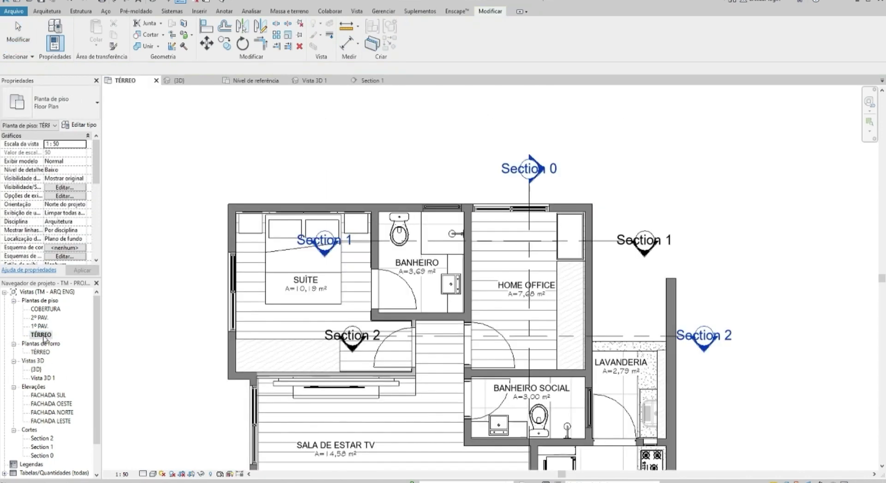
- In Section 0, chain 78, 72 and 95 dimensions from floor to desk top, cabinet bottom and cabinet top
{"action": "double_click", "coordinate": [543, 173]}
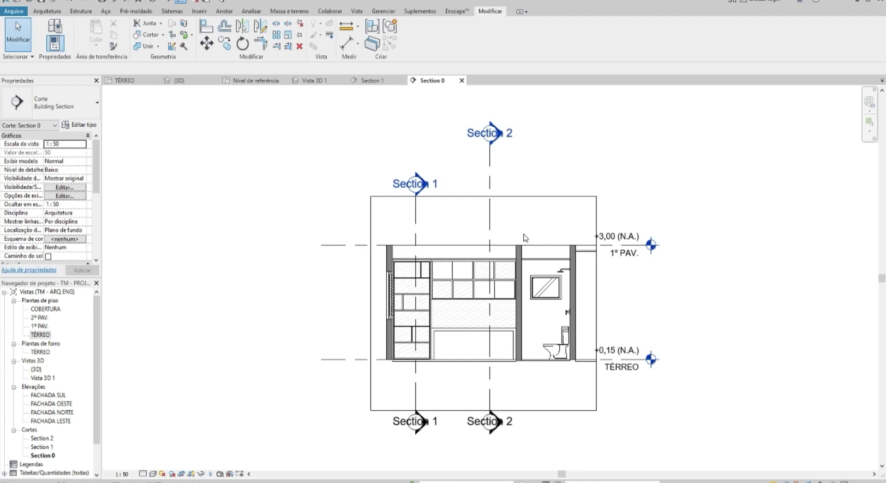
{"action": "key", "text": "d"}
{"action": "key", "text": "i"}
{"action": "scroll", "coordinate": [410, 367], "scroll_direction": "up", "scroll_amount": 3}
{"action": "scroll", "coordinate": [424, 364], "scroll_direction": "up", "scroll_amount": 2}
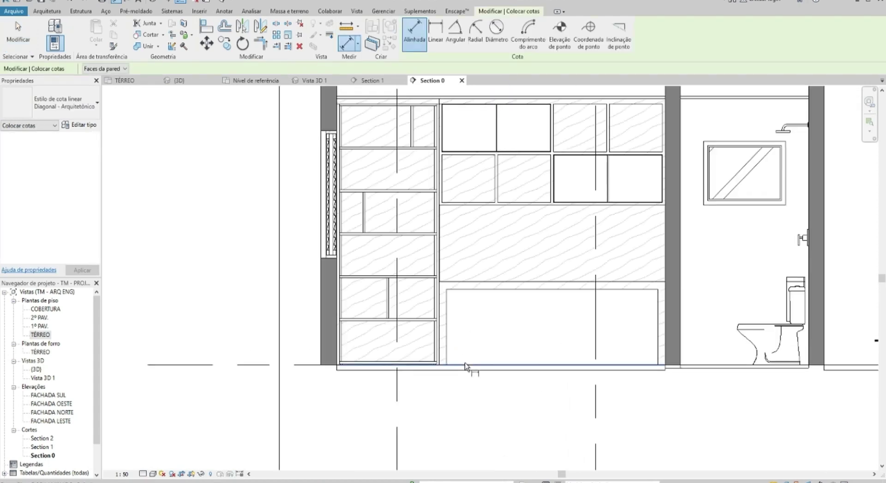
{"action": "left_click", "coordinate": [464, 283]}
{"action": "middle_click_drag", "start_coordinate": [465, 282], "coordinate": [457, 335]}
{"action": "left_click", "coordinate": [463, 259]}
{"action": "scroll", "coordinate": [512, 163], "scroll_direction": "up", "scroll_amount": 3}
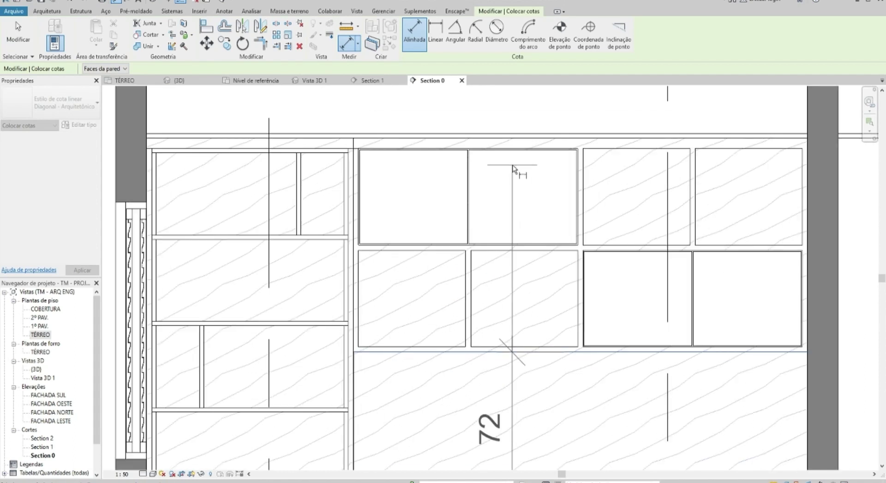
{"action": "left_click", "coordinate": [616, 151]}
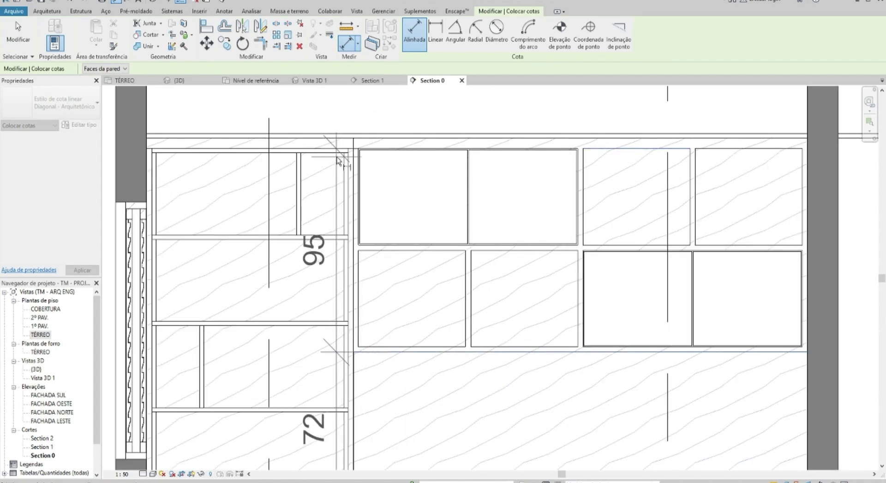
{"action": "scroll", "coordinate": [333, 159], "scroll_direction": "down", "scroll_amount": 2}
{"action": "middle_click_drag", "start_coordinate": [333, 159], "coordinate": [402, 152]}
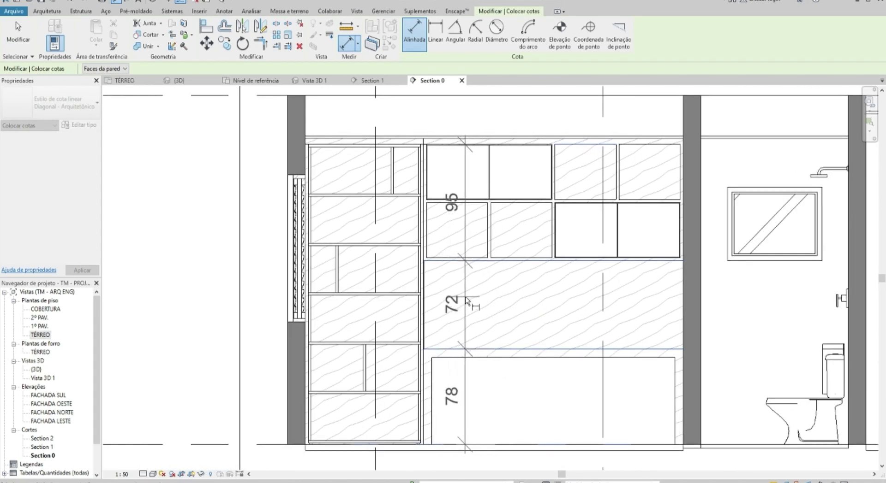
{"action": "left_click", "coordinate": [465, 276]}
{"action": "key", "text": "Escape"}
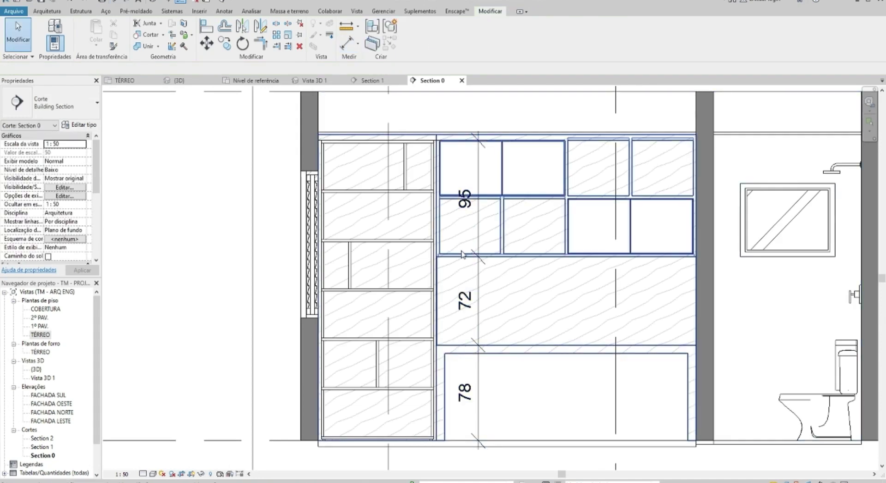
{"action": "left_click", "coordinate": [411, 243]}
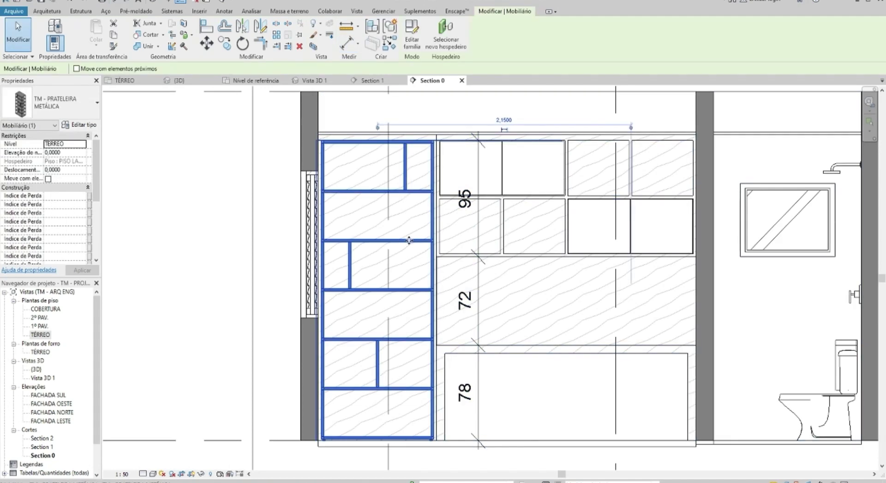
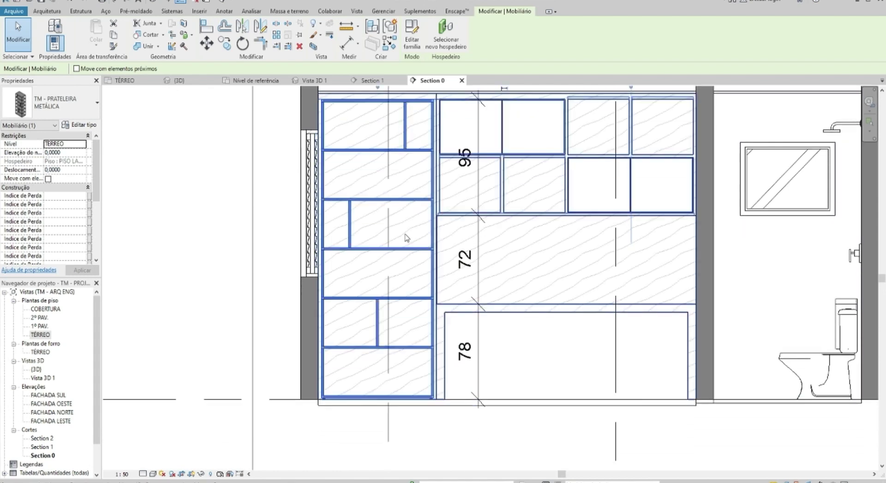
- Open the TM - PRATELEIRA METÁLICA family for editing and display its Parte frontal elevation
{"action": "left_click", "coordinate": [414, 41]}
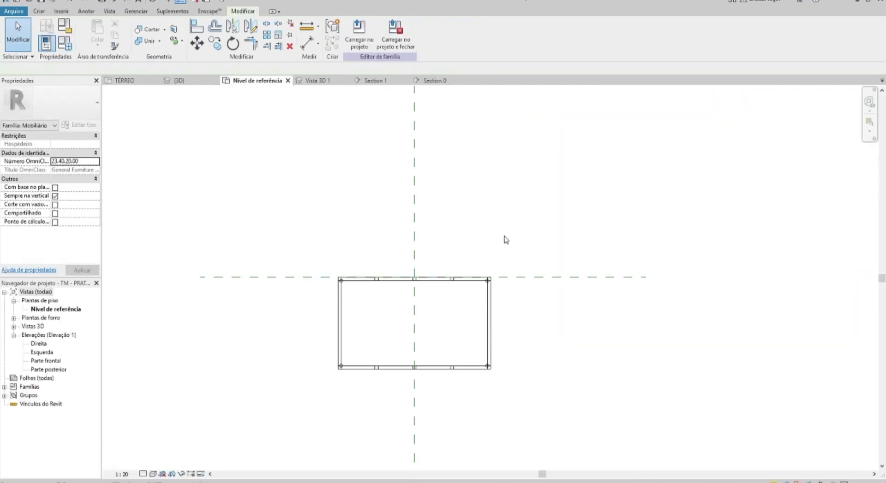
{"action": "double_click", "coordinate": [45, 362]}
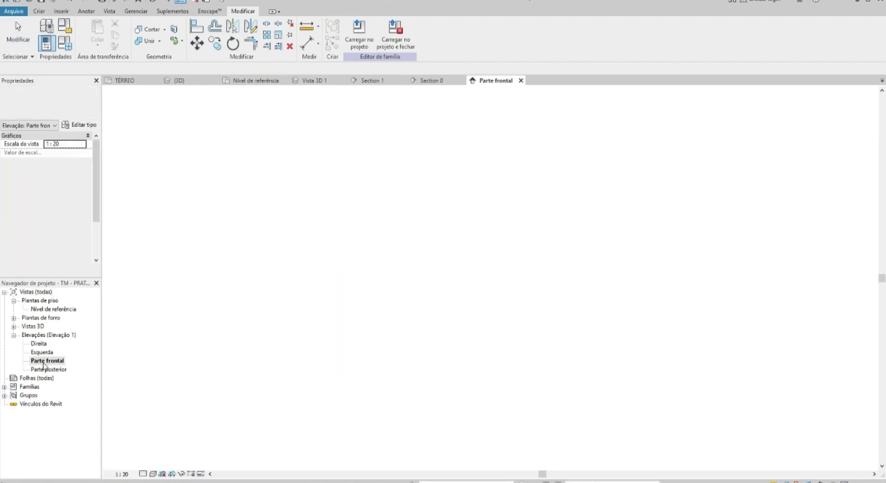
- Copy the top guide line down twice to create two lower horizontal guides
{"action": "middle_click_drag", "start_coordinate": [467, 276], "coordinate": [434, 293]}
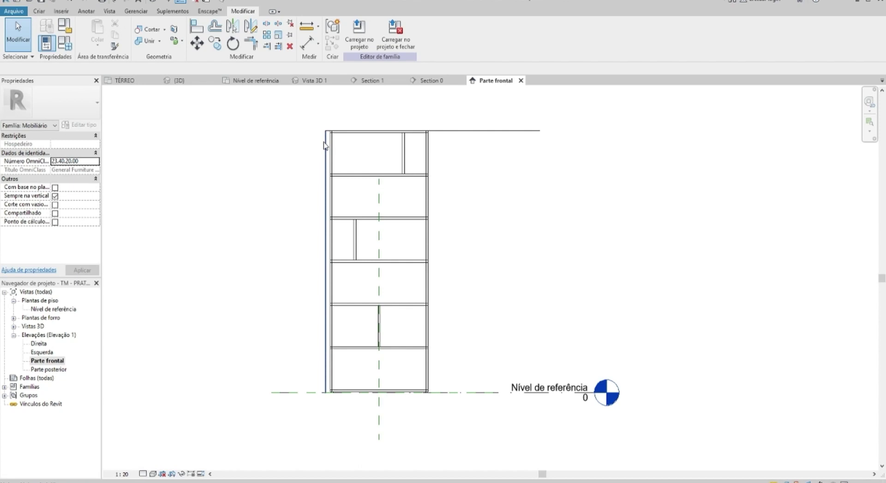
{"action": "left_click_drag", "start_coordinate": [325, 146], "coordinate": [286, 146]}
{"action": "key", "text": "Delete"}
{"action": "left_click", "coordinate": [457, 132]}
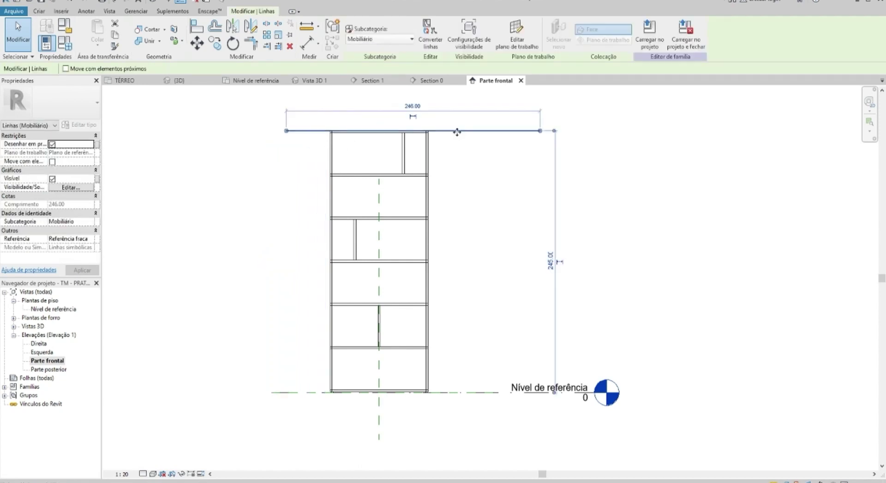
{"action": "left_click", "coordinate": [214, 44]}
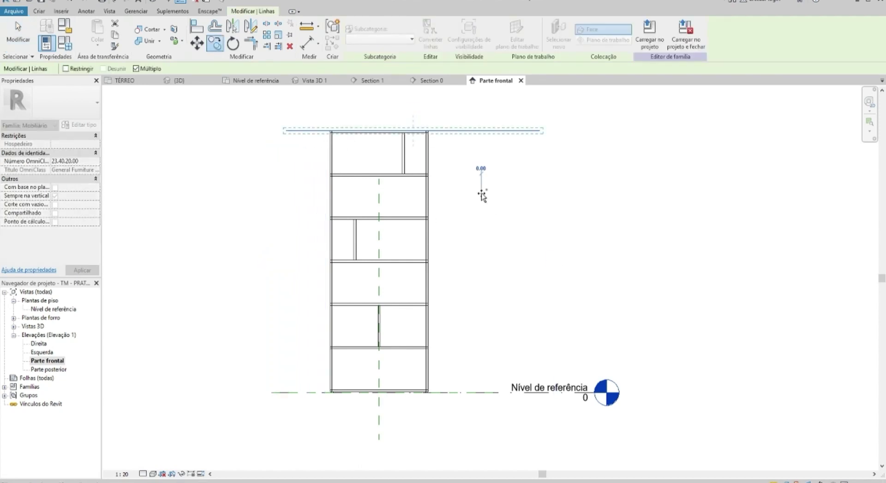
{"action": "left_click", "coordinate": [481, 193]}
{"action": "left_click", "coordinate": [481, 213]}
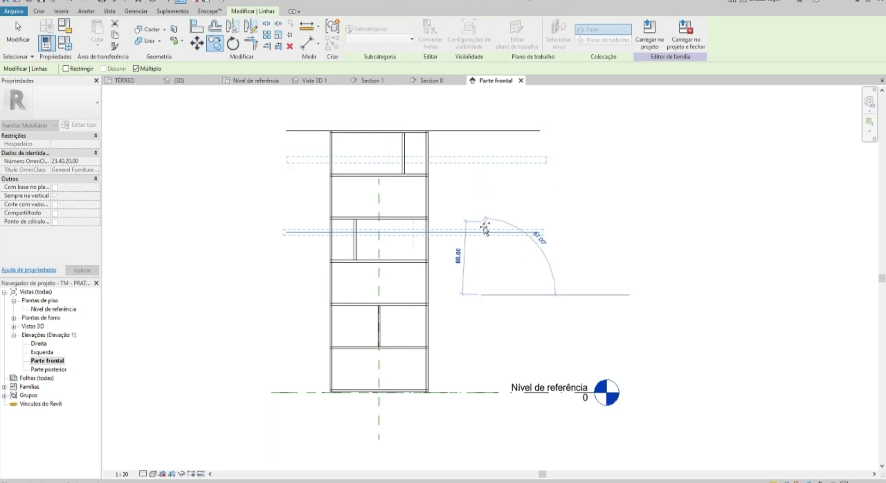
{"action": "left_click", "coordinate": [485, 228]}
{"action": "key", "text": "Escape"}
- Copy the guide line again with CO, placing one copy 78 units lower
{"action": "left_click", "coordinate": [470, 233]}
{"action": "key", "text": "c"}
{"action": "key", "text": "o"}
{"action": "left_click", "coordinate": [469, 232]}
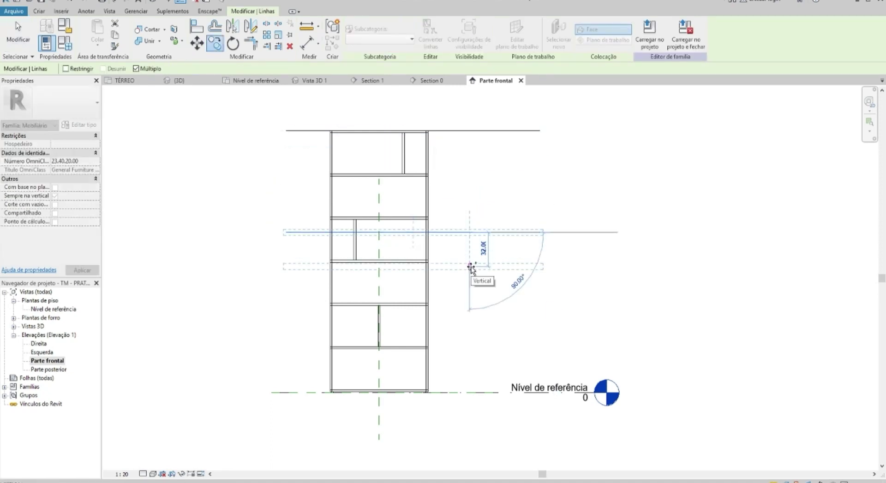
{"action": "type", "text": "0"}
{"action": "key", "text": "Return"}
{"action": "key", "text": "Escape"}
{"action": "key", "text": "Escape"}
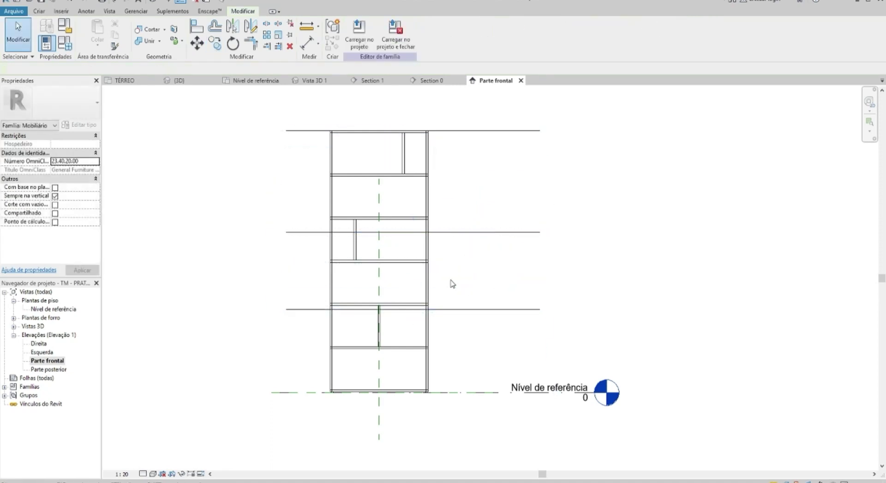
{"action": "left_click", "coordinate": [466, 232]}
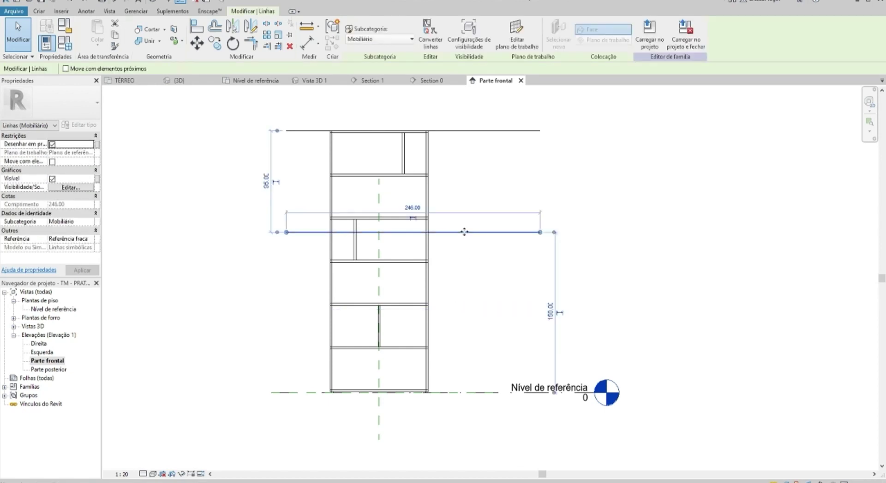
{"action": "key", "text": "c"}
{"action": "key", "text": "o"}
{"action": "left_click", "coordinate": [465, 232]}
{"action": "key", "text": "Return"}
- Dimension the lowest copied guide line at 72 above the reference level
{"action": "key", "text": "d"}
{"action": "key", "text": "i"}
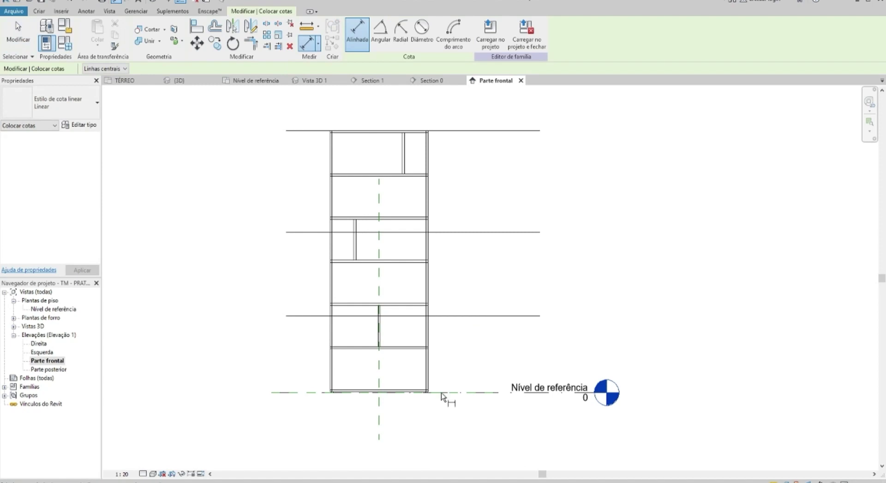
{"action": "left_click", "coordinate": [442, 393]}
{"action": "left_click", "coordinate": [451, 316]}
{"action": "left_click", "coordinate": [451, 346]}
{"action": "scroll", "coordinate": [451, 338], "scroll_direction": "up", "scroll_amount": 2}
{"action": "key", "text": "Escape"}
{"action": "key", "text": "Escape"}
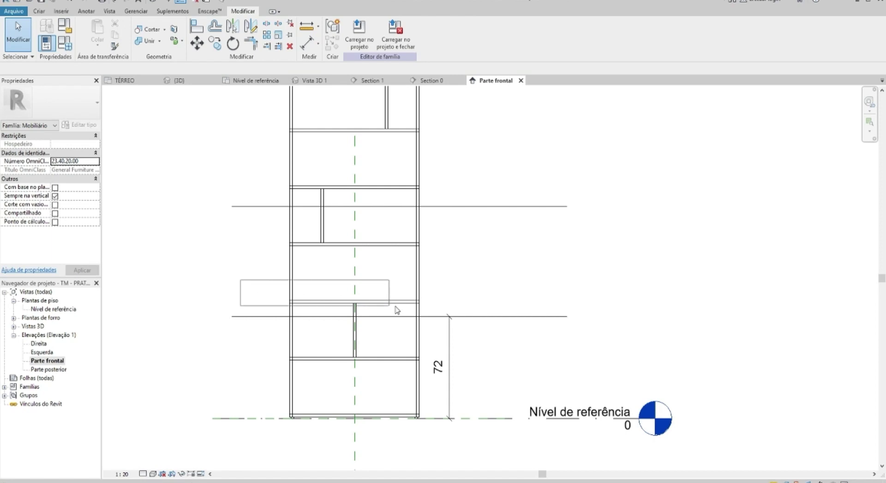
- Move the lower shelf down onto the first guide line
{"action": "left_click", "coordinate": [418, 302]}
{"action": "left_click", "coordinate": [251, 289]}
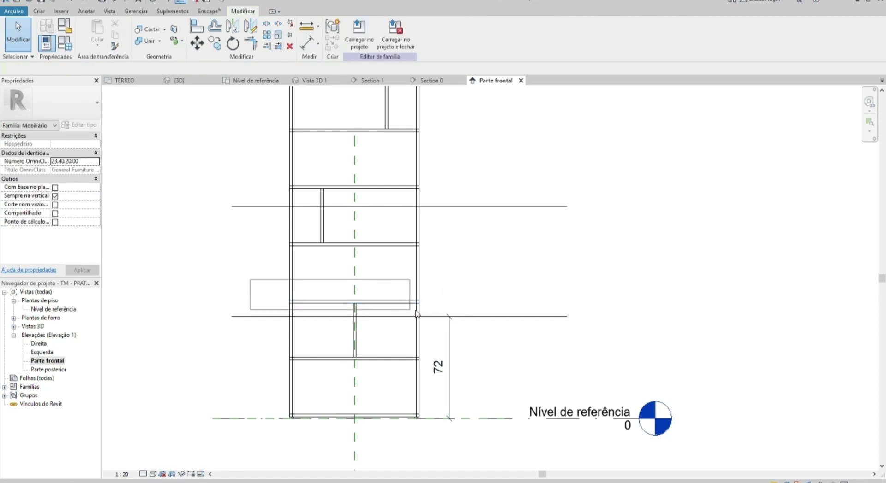
{"action": "left_click_drag", "start_coordinate": [408, 314], "coordinate": [447, 317]}
{"action": "left_click", "coordinate": [197, 44]}
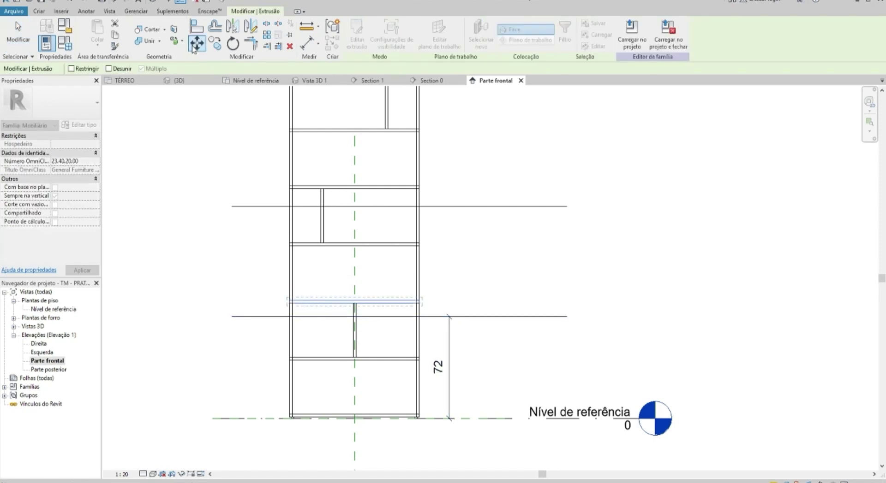
{"action": "scroll", "coordinate": [379, 212], "scroll_direction": "up", "scroll_amount": 2}
{"action": "left_click", "coordinate": [386, 198]}
{"action": "left_click", "coordinate": [385, 223]}
{"action": "scroll", "coordinate": [390, 319], "scroll_direction": "down", "scroll_amount": 2}
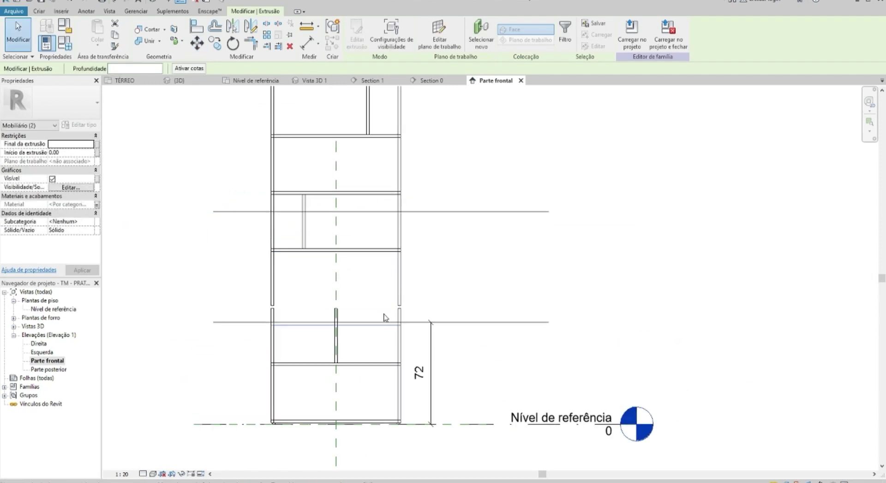
- Move the shelf again so it sits lower on its guide line
{"action": "left_click_drag", "start_coordinate": [248, 165], "coordinate": [419, 201]}
{"action": "scroll", "coordinate": [413, 271], "scroll_direction": "up", "scroll_amount": 2}
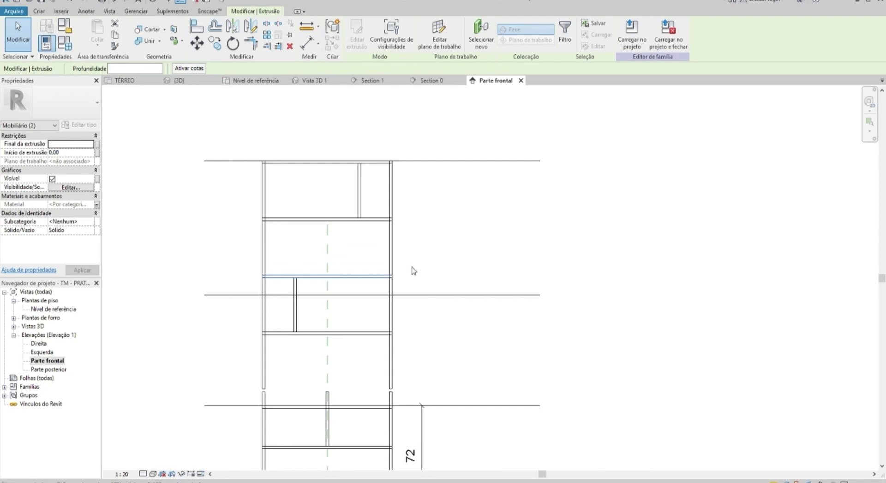
{"action": "left_click", "coordinate": [197, 44]}
{"action": "scroll", "coordinate": [396, 291], "scroll_direction": "up", "scroll_amount": 2}
{"action": "left_click", "coordinate": [381, 277]}
{"action": "left_click", "coordinate": [379, 305]}
{"action": "scroll", "coordinate": [395, 295], "scroll_direction": "down", "scroll_amount": 2}
{"action": "scroll", "coordinate": [415, 258], "scroll_direction": "down", "scroll_amount": 1}
{"action": "key", "text": "Escape"}
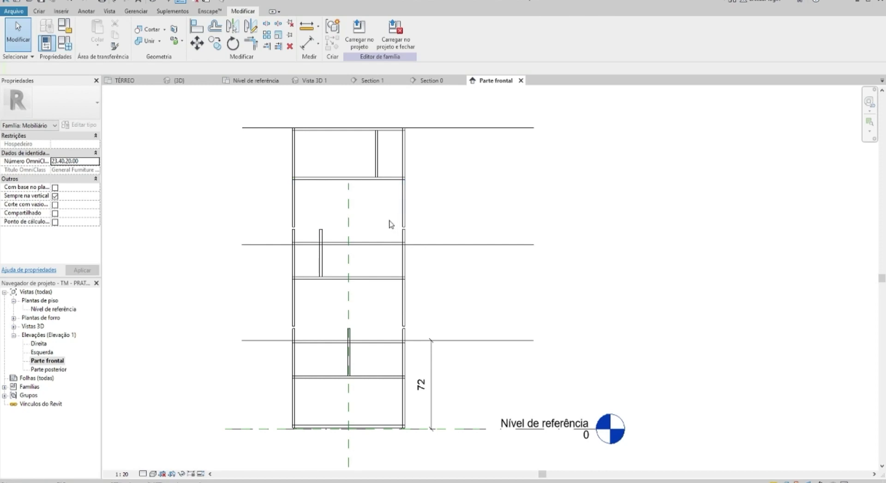
- Copy the guide line at 72 down by 36 units
{"action": "scroll", "coordinate": [351, 331], "scroll_direction": "up", "scroll_amount": 2}
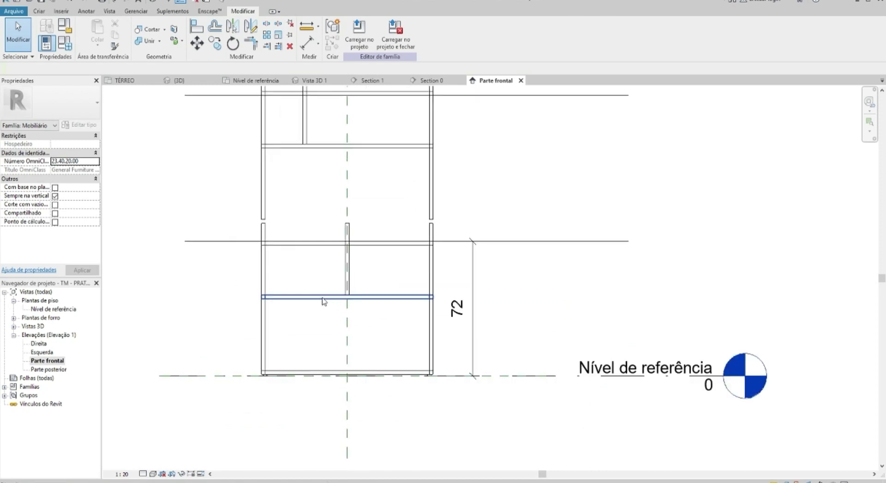
{"action": "scroll", "coordinate": [351, 300], "scroll_direction": "up", "scroll_amount": 1}
{"action": "scroll", "coordinate": [300, 303], "scroll_direction": "up", "scroll_amount": 1}
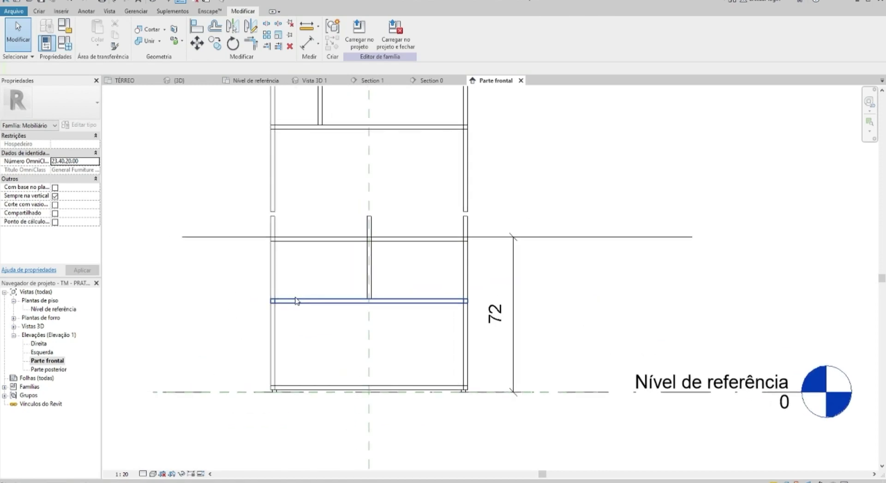
{"action": "middle_click_drag", "start_coordinate": [243, 349], "coordinate": [246, 348]}
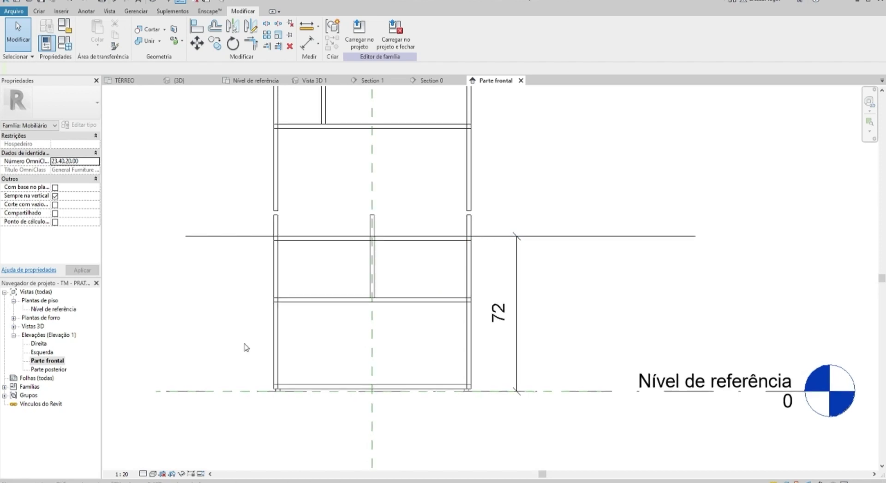
{"action": "left_click", "coordinate": [561, 235]}
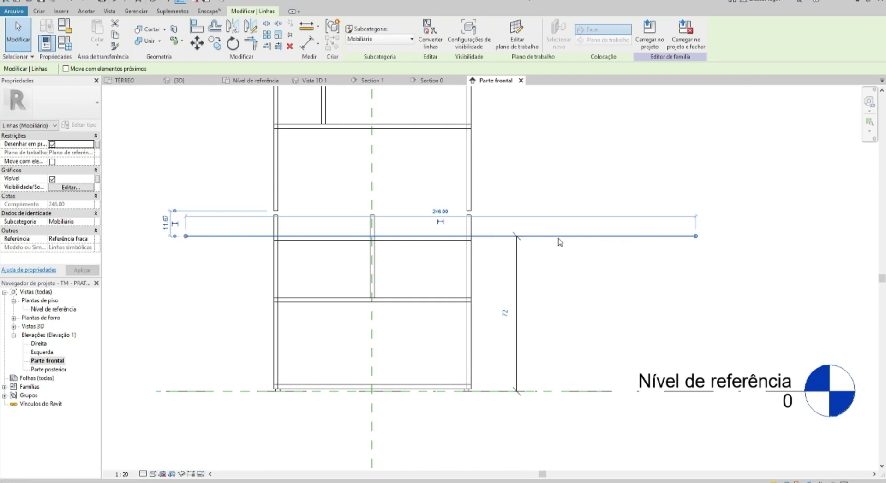
{"action": "key", "text": "c"}
{"action": "key", "text": "o"}
{"action": "left_click", "coordinate": [558, 237]}
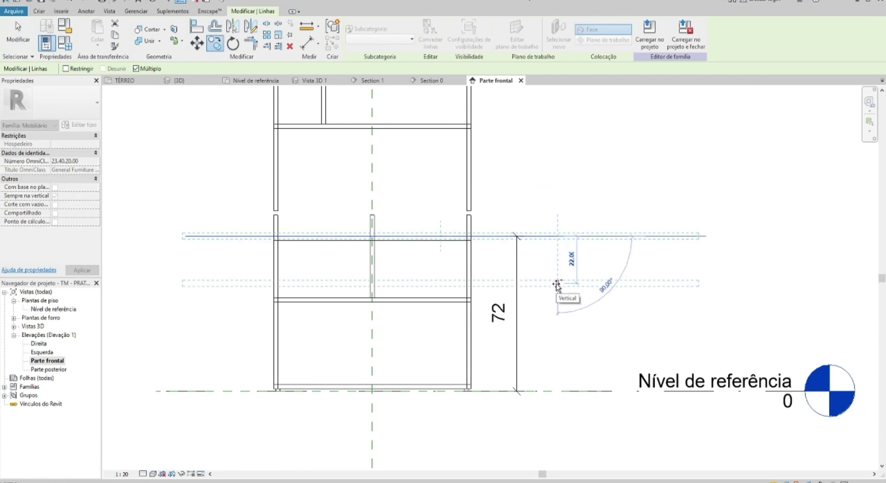
{"action": "type", "text": "36"}
{"action": "key", "text": "Return"}
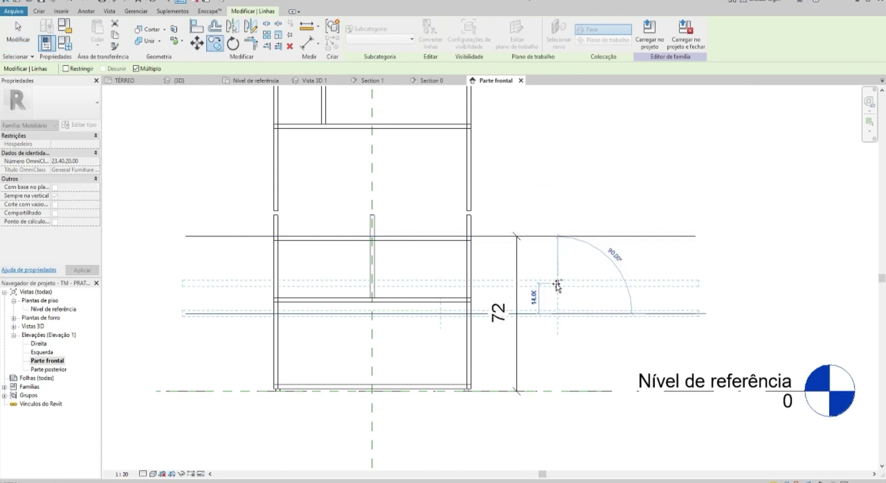
- Dimension the new guide line to the reference level, showing two 36 spaces
{"action": "key", "text": "Escape"}
{"action": "key", "text": "Escape"}
{"action": "key", "text": "d"}
{"action": "key", "text": "i"}
{"action": "left_click", "coordinate": [551, 314]}
{"action": "left_click", "coordinate": [552, 391]}
{"action": "left_click", "coordinate": [573, 237]}
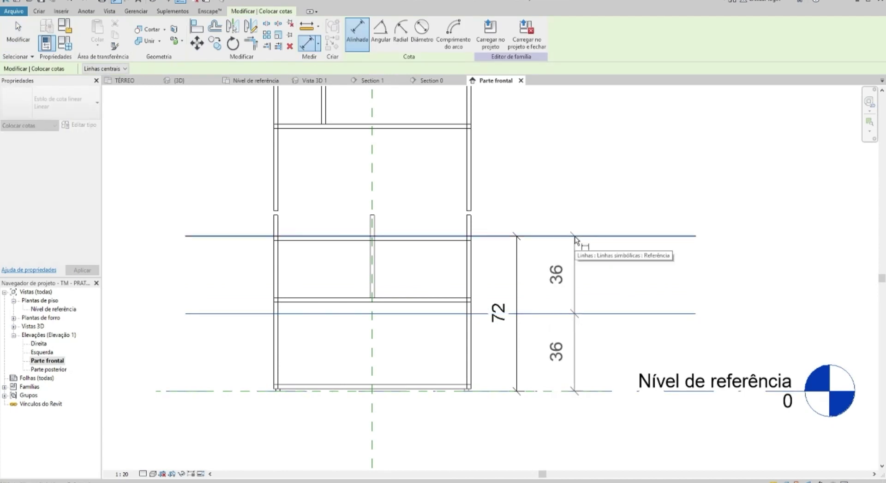
{"action": "key", "text": "Escape"}
{"action": "key", "text": "Escape"}
- Move another lower shelf onto the new 36 guide line
{"action": "left_click", "coordinate": [276, 300]}
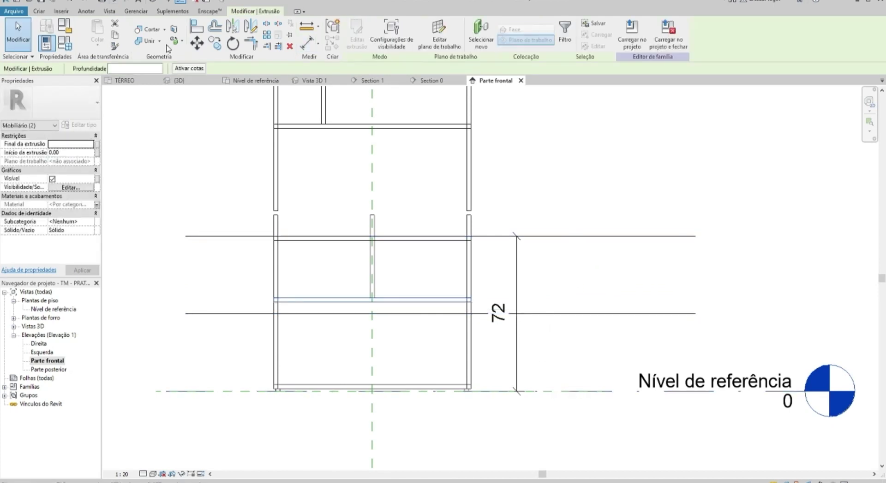
{"action": "left_click", "coordinate": [195, 43]}
{"action": "scroll", "coordinate": [282, 277], "scroll_direction": "up", "scroll_amount": 5}
{"action": "scroll", "coordinate": [268, 304], "scroll_direction": "up", "scroll_amount": 1}
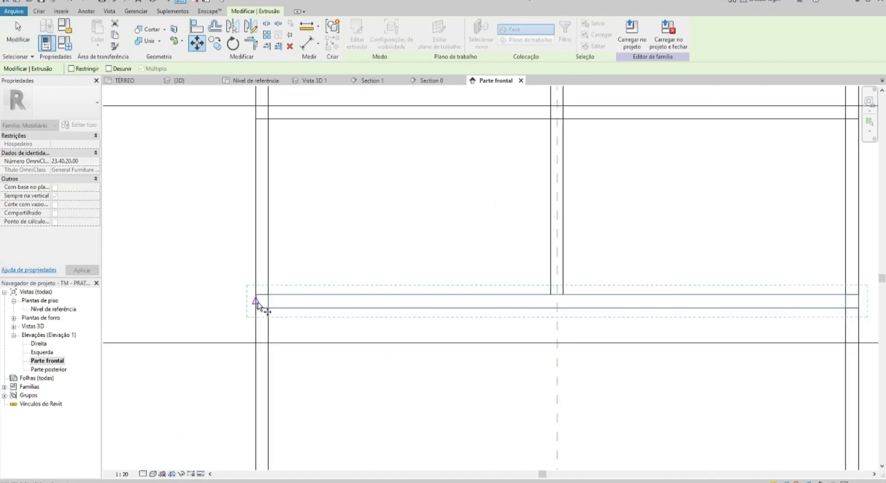
{"action": "left_click", "coordinate": [257, 344]}
{"action": "scroll", "coordinate": [257, 345], "scroll_direction": "down", "scroll_amount": 3}
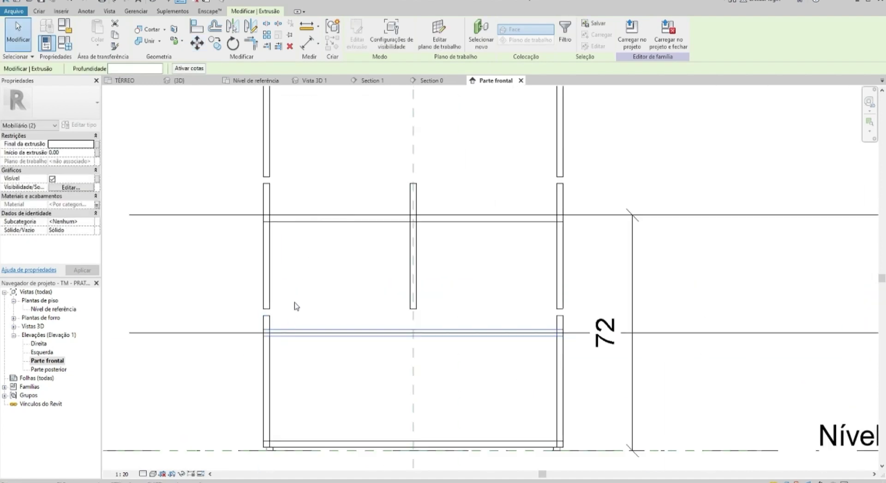
{"action": "left_click", "coordinate": [310, 289]}
{"action": "scroll", "coordinate": [310, 289], "scroll_direction": "down", "scroll_amount": 2}
{"action": "scroll", "coordinate": [360, 284], "scroll_direction": "up", "scroll_amount": 2, "text": "ctrl"}
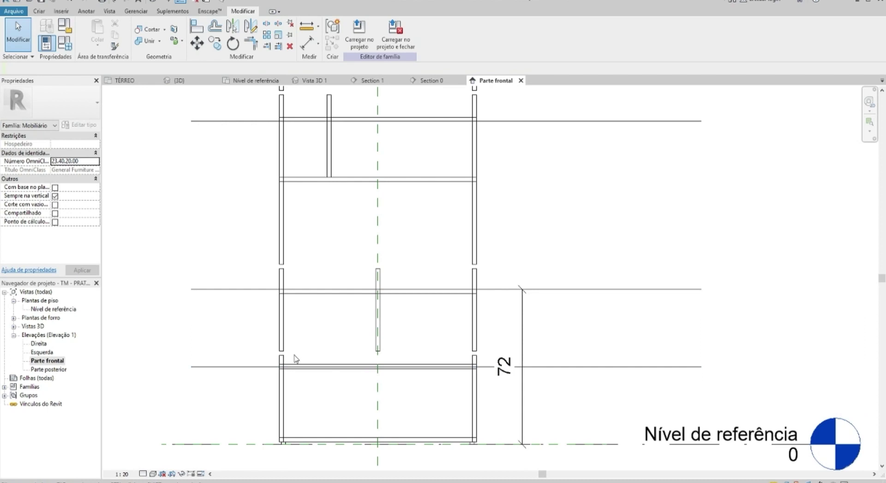
{"action": "scroll", "coordinate": [458, 282], "scroll_direction": "down", "scroll_amount": 1}
{"action": "scroll", "coordinate": [443, 267], "scroll_direction": "up", "scroll_amount": 1, "text": "ctrl"}
{"action": "scroll", "coordinate": [460, 272], "scroll_direction": "up", "scroll_amount": 1, "text": "ctrl"}
{"action": "scroll", "coordinate": [461, 277], "scroll_direction": "up", "scroll_amount": 2, "text": "ctrl"}
{"action": "scroll", "coordinate": [466, 244], "scroll_direction": "up", "scroll_amount": 1}
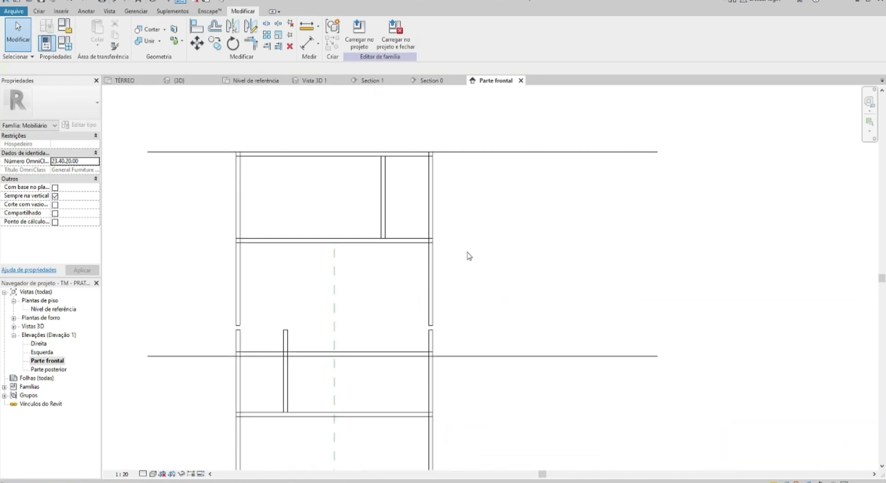
{"action": "left_click", "coordinate": [489, 358]}
- Copy the horizontal guide line 47.5 units up
{"action": "key", "text": "c"}
{"action": "key", "text": "o"}
{"action": "left_click", "coordinate": [490, 356]}
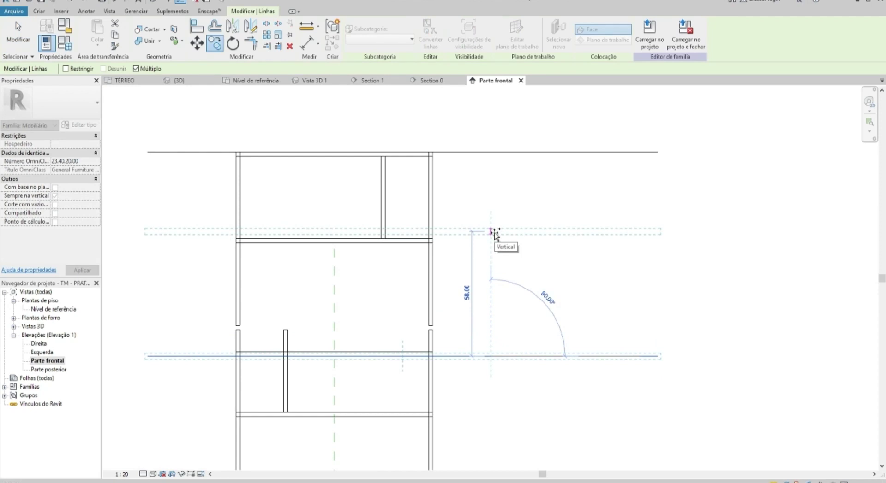
{"action": "type", "text": "47.5"}
{"action": "key", "text": "Return"}
{"action": "key", "text": "Escape"}
- Move the two selected shelf extrusions down to a lower position
{"action": "left_click_drag", "start_coordinate": [208, 201], "coordinate": [519, 300]}
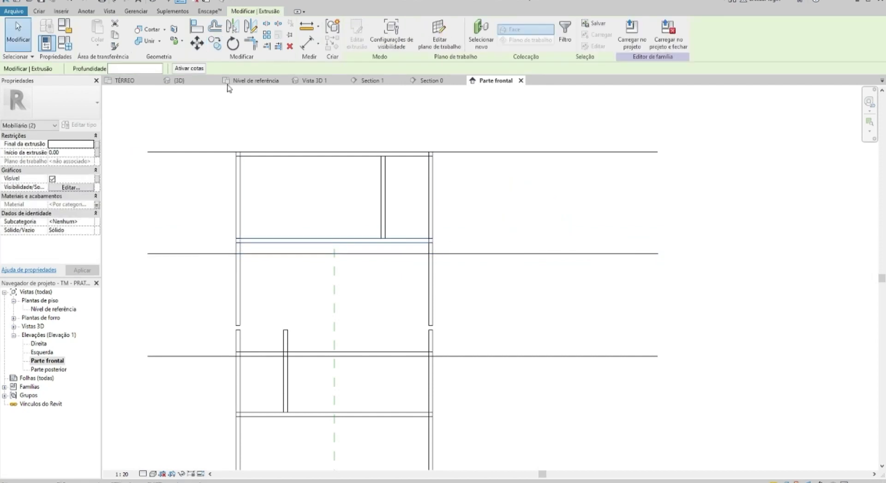
{"action": "left_click", "coordinate": [196, 43]}
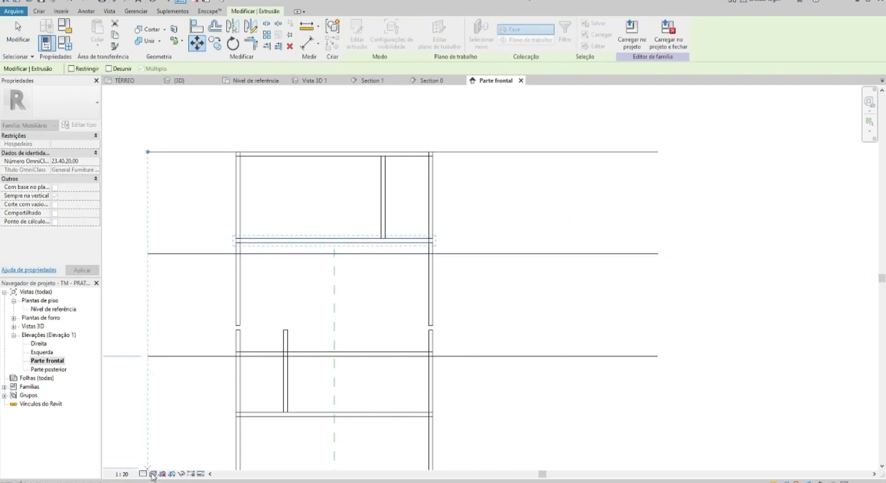
{"action": "scroll", "coordinate": [439, 267], "scroll_direction": "up", "scroll_amount": 2}
{"action": "left_click", "coordinate": [428, 225]}
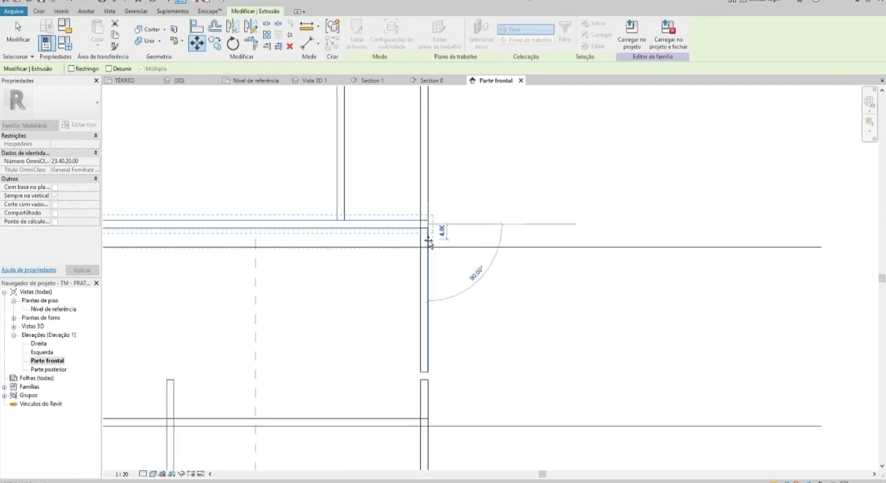
{"action": "left_click", "coordinate": [427, 247]}
{"action": "scroll", "coordinate": [479, 242], "scroll_direction": "down", "scroll_amount": 3}
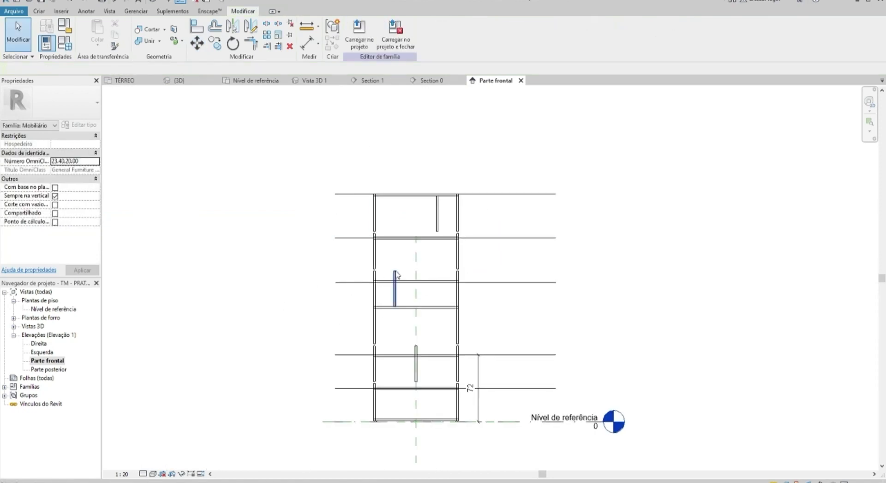
{"action": "scroll", "coordinate": [461, 361], "scroll_direction": "up", "scroll_amount": 2}
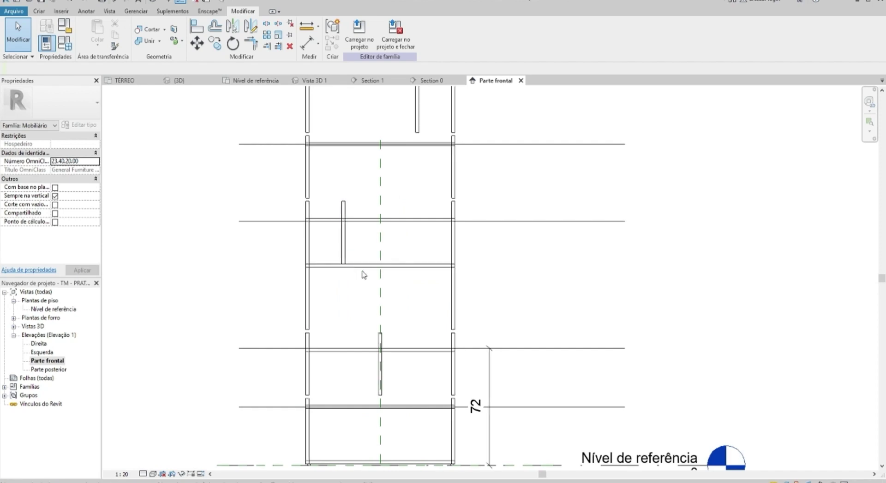
{"action": "scroll", "coordinate": [363, 274], "scroll_direction": "up", "scroll_amount": 1}
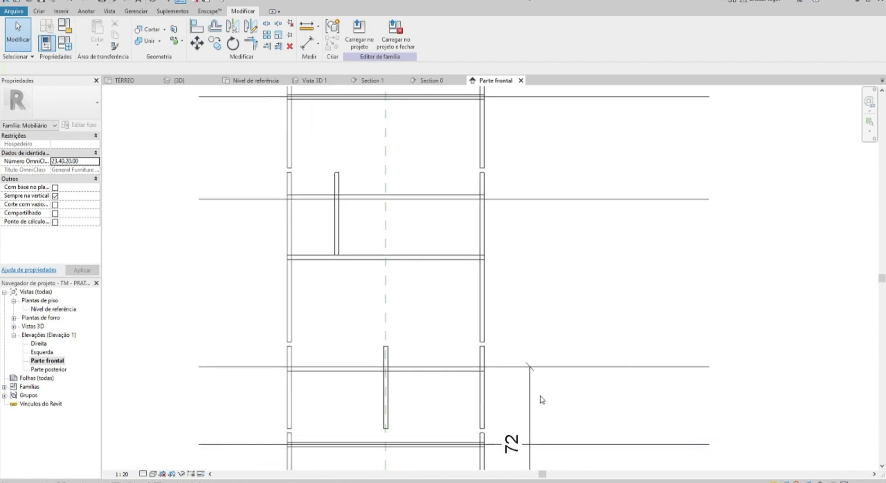
- Reposition the horizontal reference line together with the 72 height dimension
{"action": "left_click", "coordinate": [531, 397]}
{"action": "left_click", "coordinate": [538, 199]}
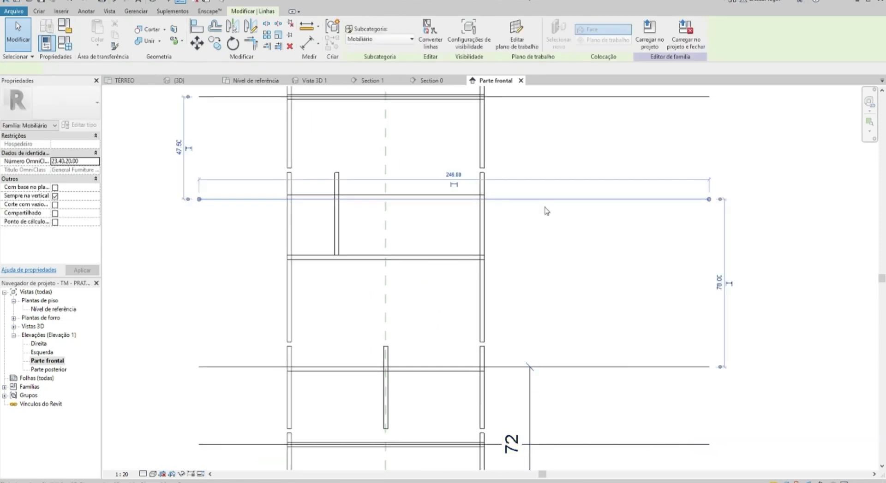
{"action": "key", "text": "r"}
{"action": "key", "text": "o"}
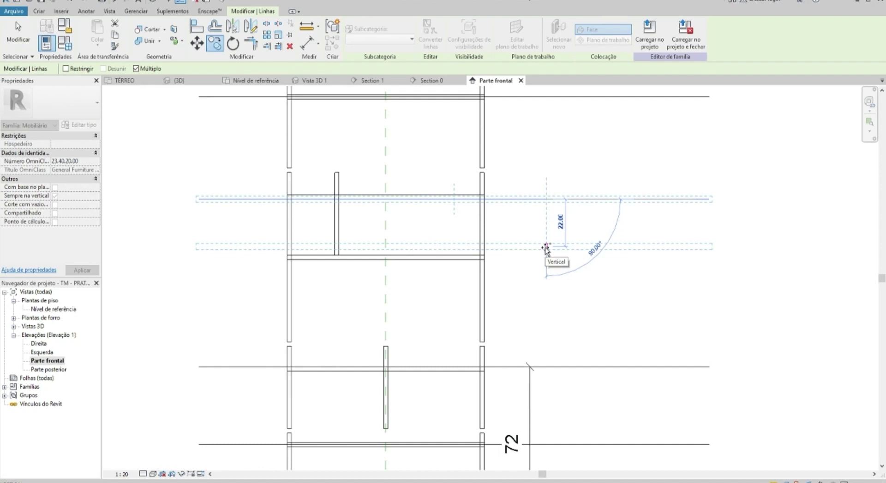
{"action": "type", "text": "3"}
{"action": "key", "text": "Return"}
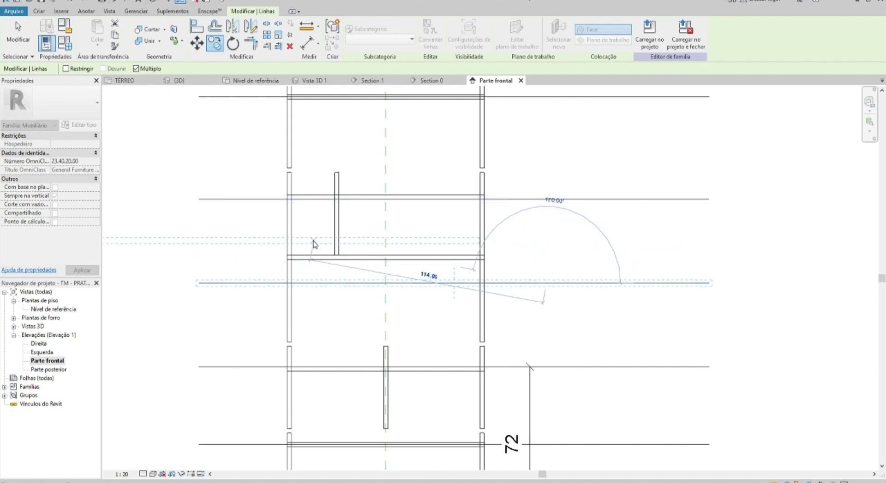
- Move the shelf extrusion 12 units lower, then switch to the 3D view
{"action": "left_click", "coordinate": [527, 255]}
{"action": "key", "text": "m"}
{"action": "key", "text": "v"}
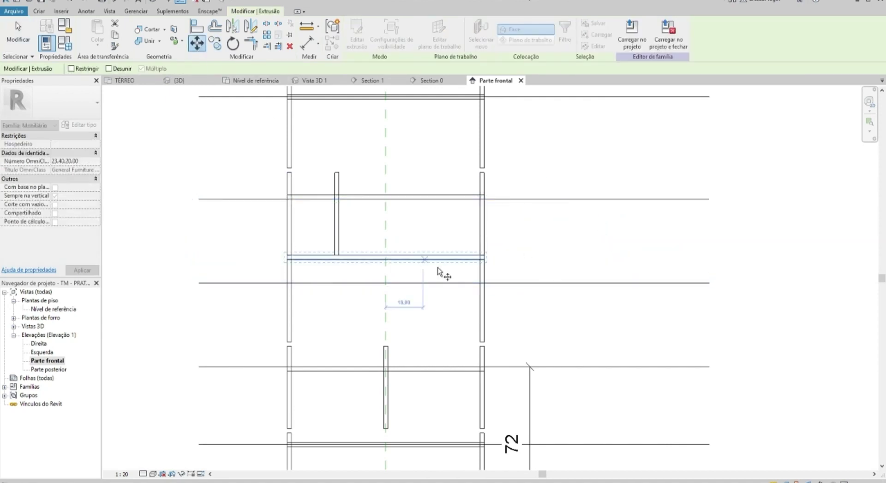
{"action": "scroll", "coordinate": [467, 264], "scroll_direction": "up", "scroll_amount": 2}
{"action": "scroll", "coordinate": [493, 254], "scroll_direction": "up", "scroll_amount": 2}
{"action": "scroll", "coordinate": [493, 254], "scroll_direction": "up", "scroll_amount": 1}
{"action": "left_click", "coordinate": [492, 254]}
{"action": "left_click", "coordinate": [492, 323]}
{"action": "key", "text": "Escape"}
{"action": "scroll", "coordinate": [492, 322], "scroll_direction": "down", "scroll_amount": 3}
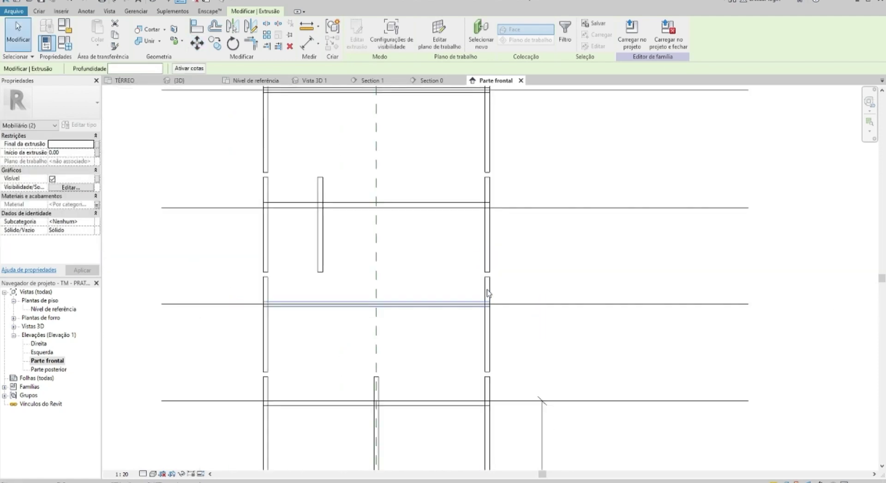
{"action": "scroll", "coordinate": [476, 279], "scroll_direction": "down", "scroll_amount": 2}
{"action": "key", "text": "ctrl+Tab"}
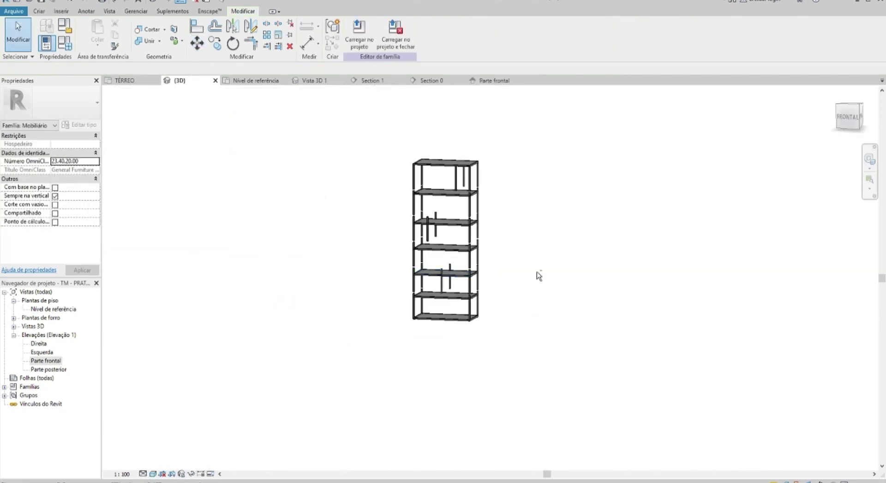
- Delete the corner posts from the upper shelf sections
{"action": "scroll", "coordinate": [538, 275], "scroll_direction": "up", "scroll_amount": 2}
{"action": "mouse_move", "coordinate": [431, 192]}
{"action": "middle_mouse_down", "text": "shift"}
{"action": "mouse_move", "coordinate": [526, 257]}
{"action": "mouse_move", "coordinate": [508, 172]}
{"action": "mouse_move", "coordinate": [466, 224]}
{"action": "mouse_move", "coordinate": [491, 313]}
{"action": "mouse_move", "coordinate": [524, 238]}
{"action": "middle_mouse_up", "text": "shift"}
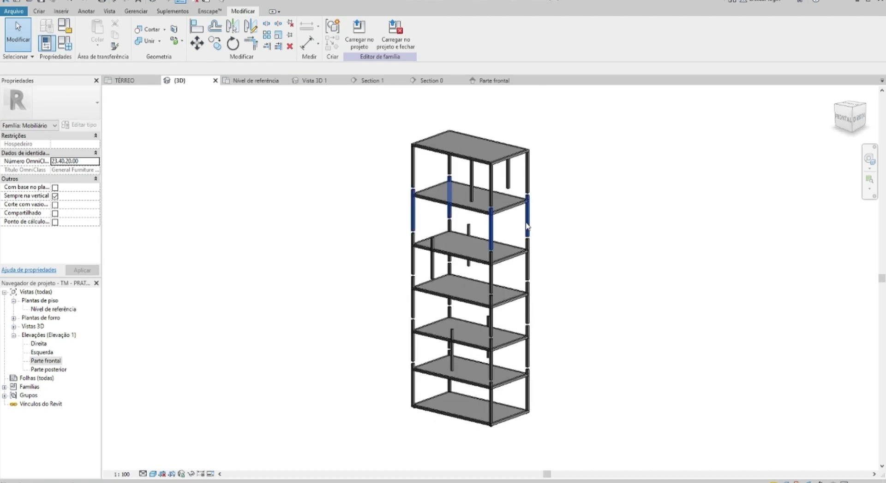
{"action": "mouse_move", "coordinate": [562, 250]}
{"action": "middle_mouse_down", "text": "shift"}
{"action": "mouse_move", "coordinate": [593, 229]}
{"action": "mouse_move", "coordinate": [567, 320]}
{"action": "middle_mouse_up", "text": "shift"}
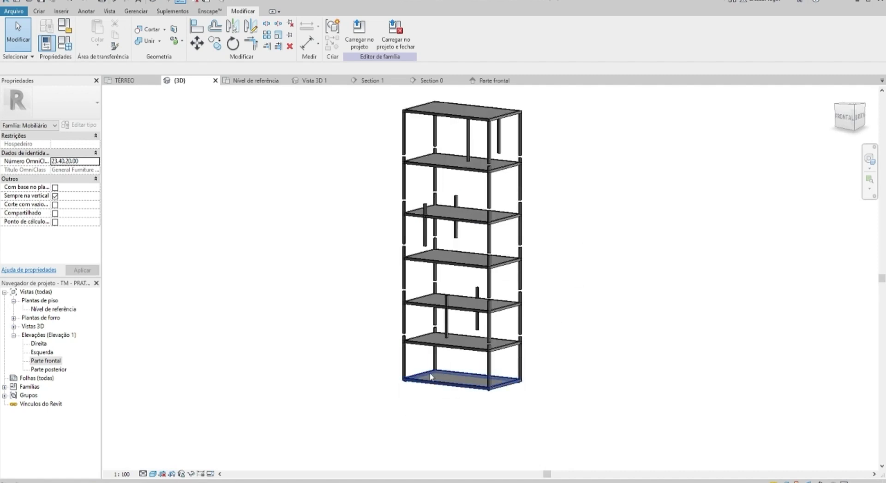
{"action": "scroll", "coordinate": [430, 377], "scroll_direction": "up", "scroll_amount": 2}
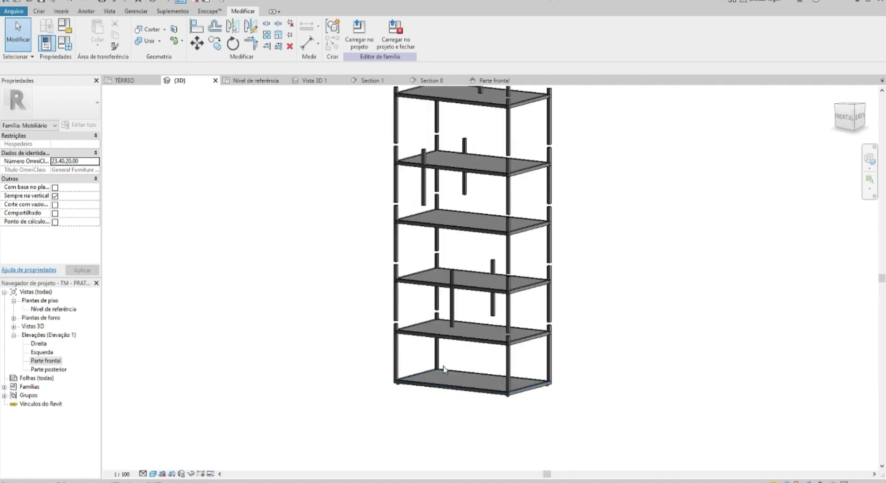
{"action": "mouse_move", "coordinate": [525, 221]}
{"action": "middle_mouse_down", "text": "shift"}
{"action": "mouse_move", "coordinate": [590, 180]}
{"action": "mouse_move", "coordinate": [619, 192]}
{"action": "middle_mouse_up", "text": "shift"}
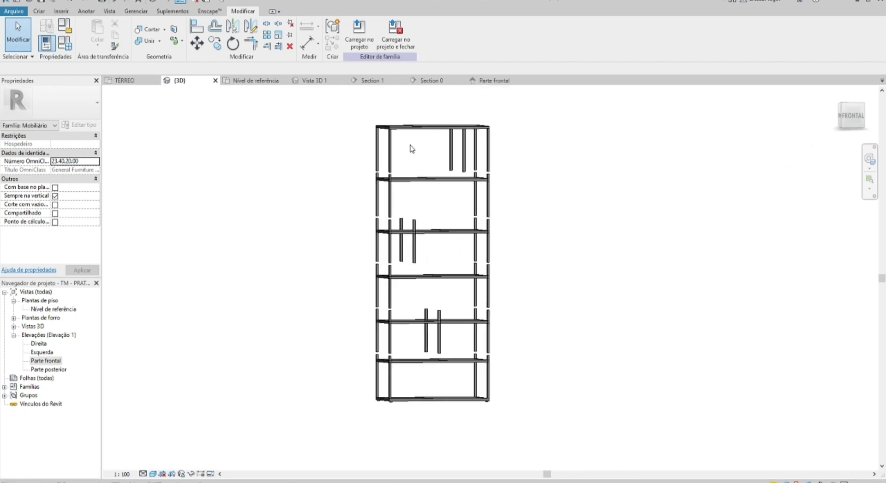
{"action": "left_click", "coordinate": [383, 150]}
{"action": "key", "text": "Delete"}
{"action": "left_click", "coordinate": [377, 203]}
{"action": "key", "text": "Delete"}
{"action": "key", "text": "Delete"}
{"action": "key", "text": "Delete"}
- Select the four bottom corner posts
{"action": "left_click_drag", "start_coordinate": [470, 342], "coordinate": [469, 344]}
{"action": "middle_click_drag", "start_coordinate": [461, 342], "coordinate": [443, 305]}
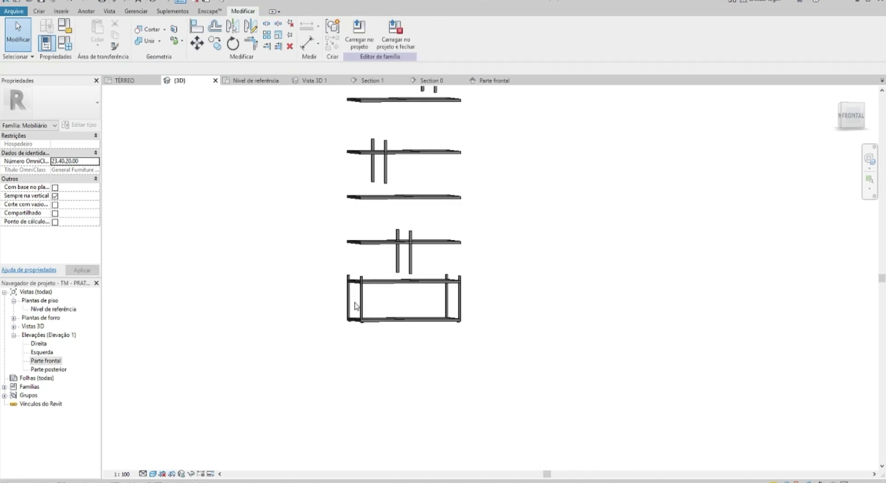
{"action": "scroll", "coordinate": [394, 282], "scroll_direction": "up", "scroll_amount": 3}
{"action": "scroll", "coordinate": [455, 249], "scroll_direction": "up", "scroll_amount": 3}
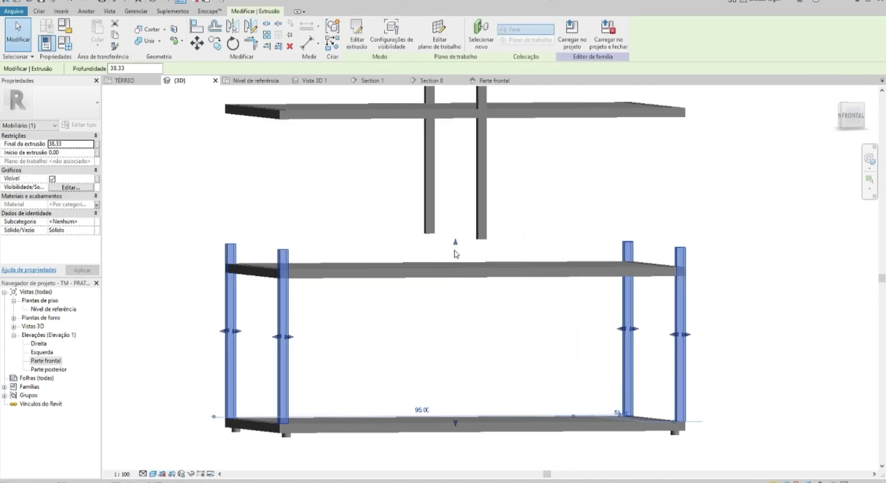
- Drag the bottom posts' top end down to the second shelf, extrusion end 32.00
{"action": "middle_click_drag", "start_coordinate": [408, 244], "coordinate": [456, 236], "text": "shift"}
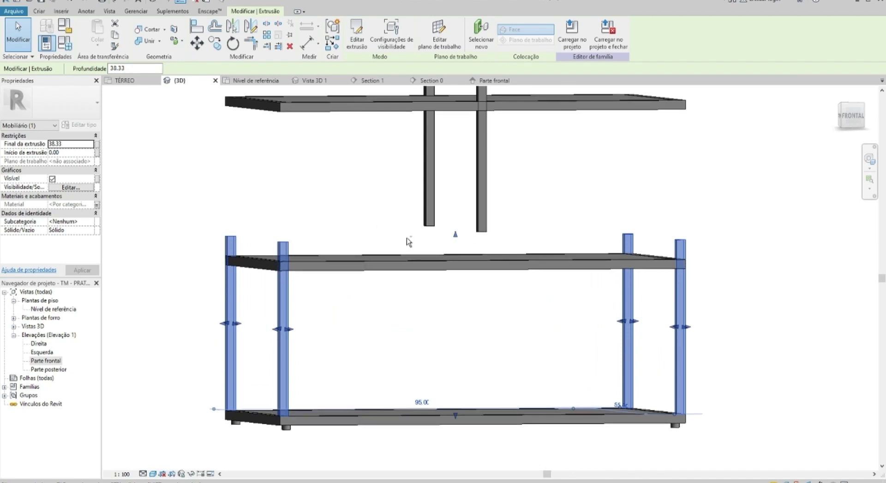
{"action": "left_click_drag", "start_coordinate": [456, 237], "coordinate": [456, 236]}
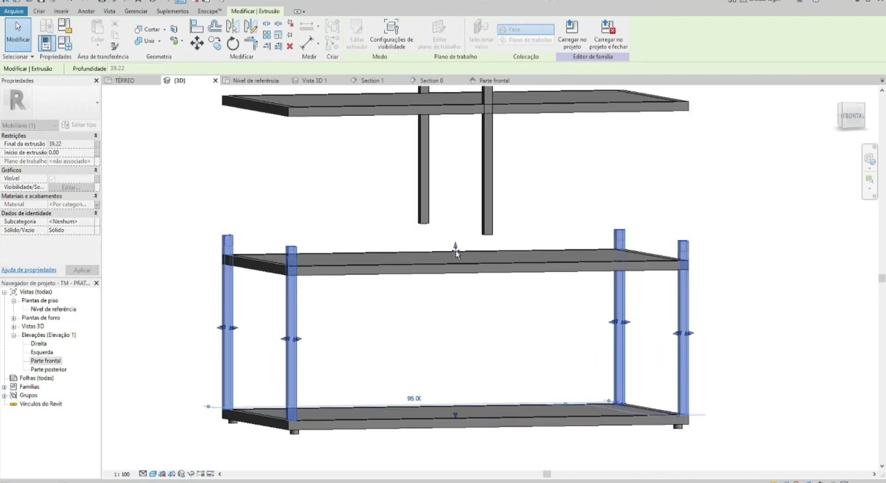
{"action": "left_click_drag", "start_coordinate": [456, 267], "coordinate": [454, 269]}
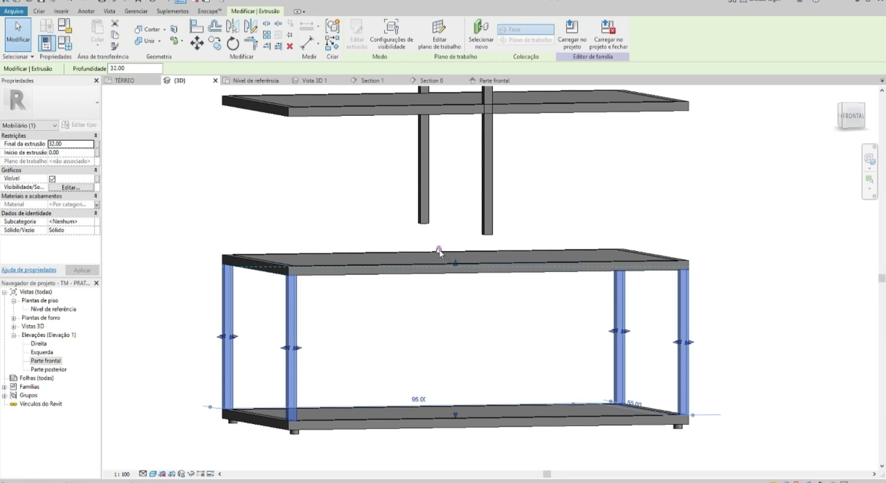
{"action": "left_click", "coordinate": [358, 299]}
- Check the shortened posts, deselect them, and return to the Parte frontal elevation
{"action": "left_click", "coordinate": [288, 302]}
{"action": "middle_click_drag", "start_coordinate": [466, 426], "coordinate": [456, 382]}
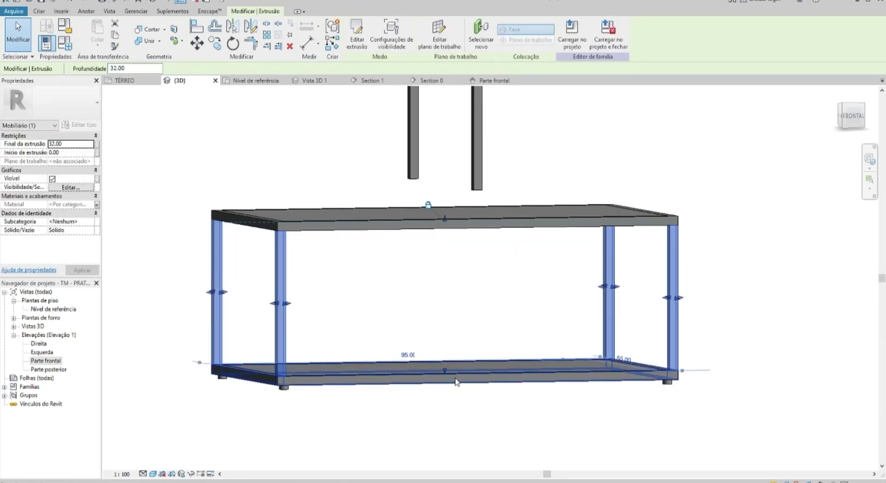
{"action": "left_click_drag", "start_coordinate": [455, 382], "coordinate": [443, 371]}
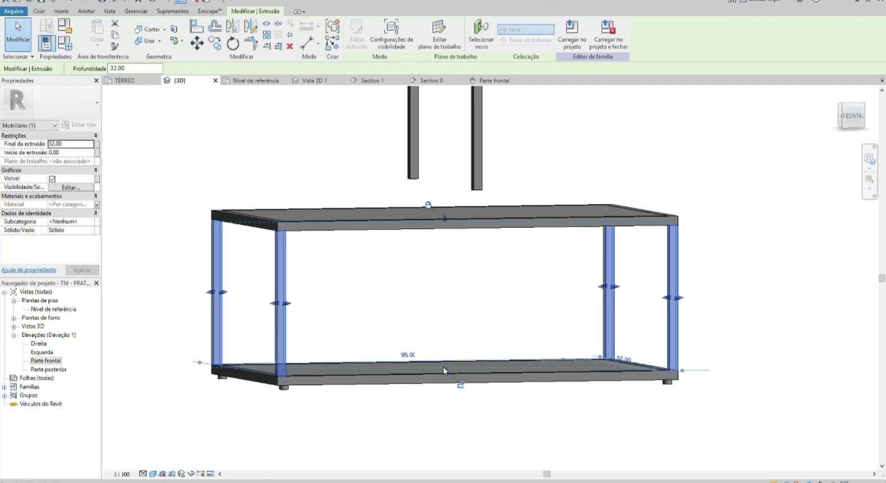
{"action": "left_click", "coordinate": [463, 392]}
{"action": "scroll", "coordinate": [352, 295], "scroll_direction": "down", "scroll_amount": 3}
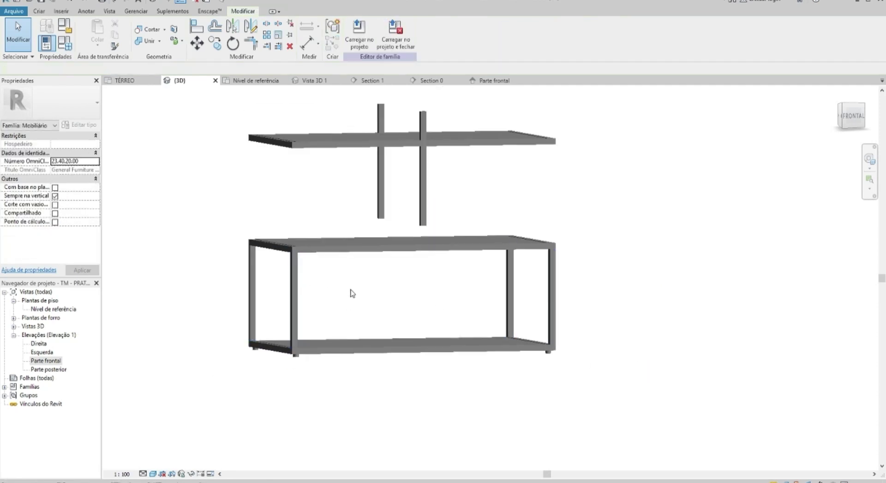
{"action": "left_click", "coordinate": [42, 361]}
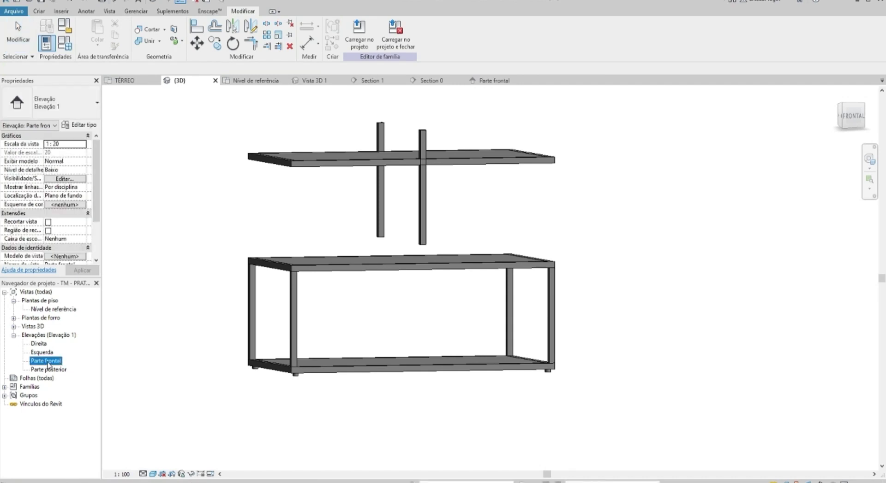
- In the Parte frontal elevation, move the lower frame's top extrusion up to sit 27 below the upper shelf
{"action": "double_click", "coordinate": [46, 361]}
{"action": "scroll", "coordinate": [326, 248], "scroll_direction": "down", "scroll_amount": 2}
{"action": "scroll", "coordinate": [303, 166], "scroll_direction": "up", "scroll_amount": 3}
{"action": "scroll", "coordinate": [285, 202], "scroll_direction": "up", "scroll_amount": 2}
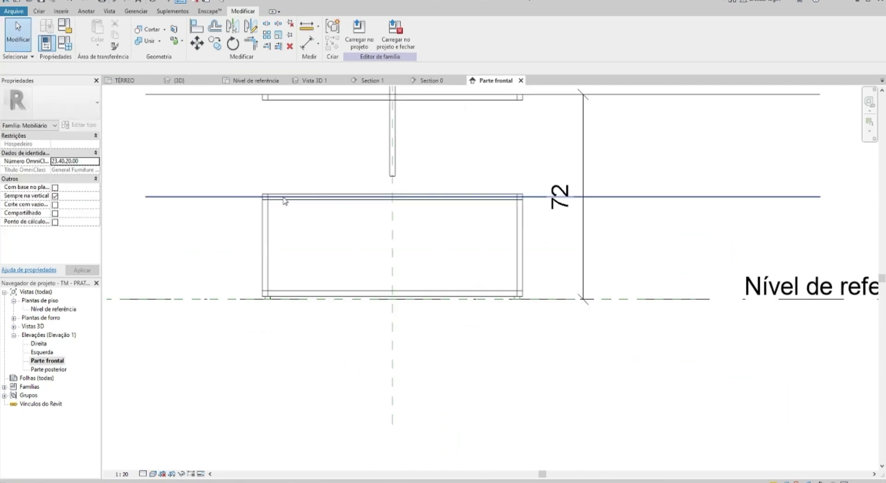
{"action": "left_click", "coordinate": [284, 198]}
{"action": "middle_click_drag", "start_coordinate": [307, 175], "coordinate": [291, 199]}
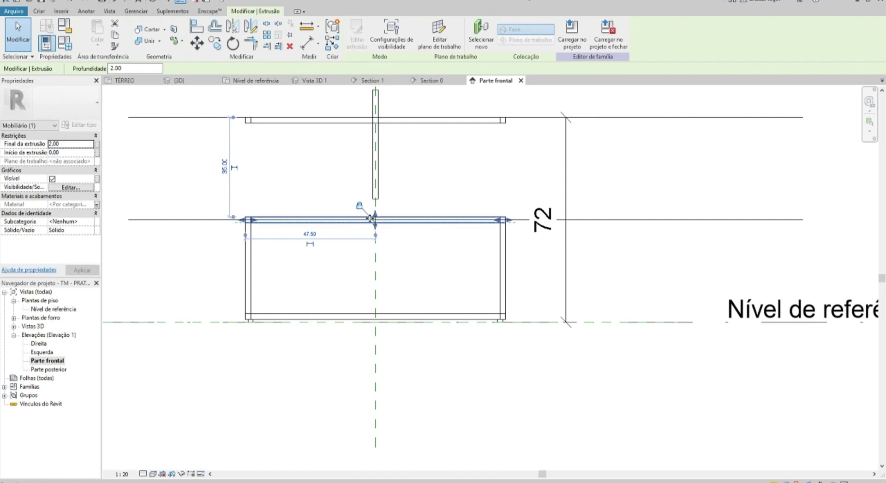
{"action": "middle_click_drag", "start_coordinate": [375, 205], "coordinate": [376, 244]}
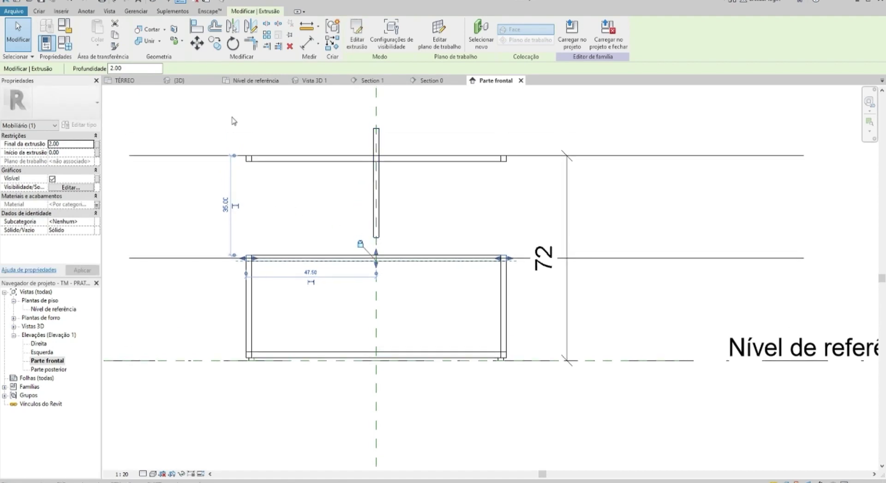
{"action": "left_click", "coordinate": [196, 44]}
{"action": "left_click", "coordinate": [213, 191]}
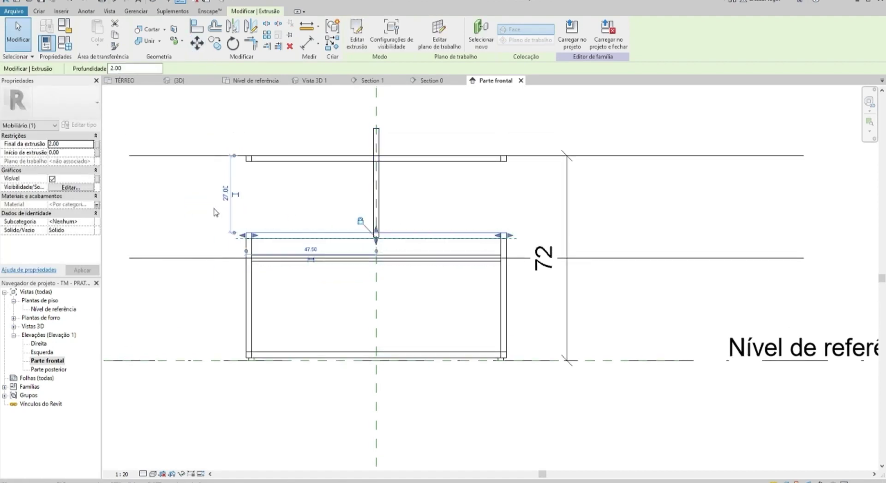
{"action": "key", "text": "Escape"}
- Review the raised shelf of the lower unit in 3D from the front-right
{"action": "key", "text": "ctrl+Tab"}
{"action": "mouse_move", "coordinate": [520, 272]}
{"action": "middle_mouse_down", "text": "shift"}
{"action": "mouse_move", "coordinate": [431, 293]}
{"action": "mouse_move", "coordinate": [461, 279]}
{"action": "middle_mouse_up", "text": "shift"}
{"action": "scroll", "coordinate": [549, 249], "scroll_direction": "up", "scroll_amount": 3}
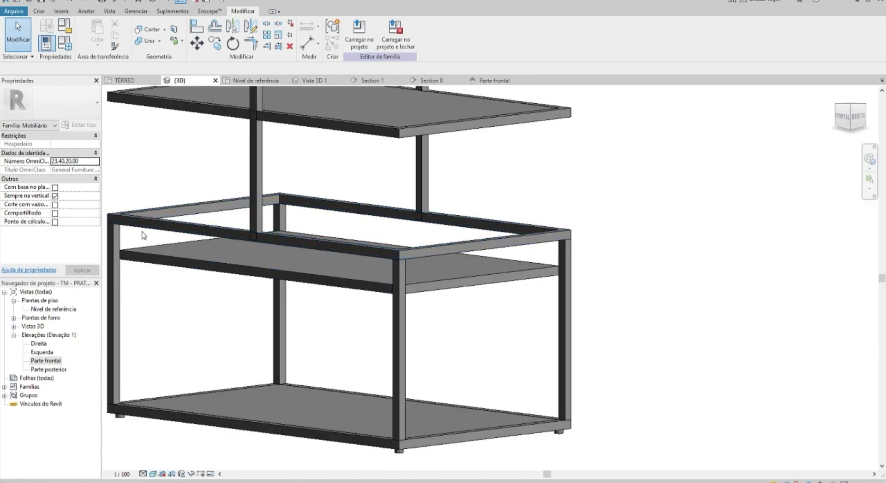
- Stretch the middle frame ring's top upward in 3D, then undo the stretch
{"action": "scroll", "coordinate": [118, 225], "scroll_direction": "down", "scroll_amount": 2}
{"action": "left_click", "coordinate": [455, 253]}
{"action": "middle_click_drag", "start_coordinate": [455, 253], "coordinate": [449, 252], "text": "shift"}
{"action": "left_click_drag", "start_coordinate": [447, 252], "coordinate": [447, 213]}
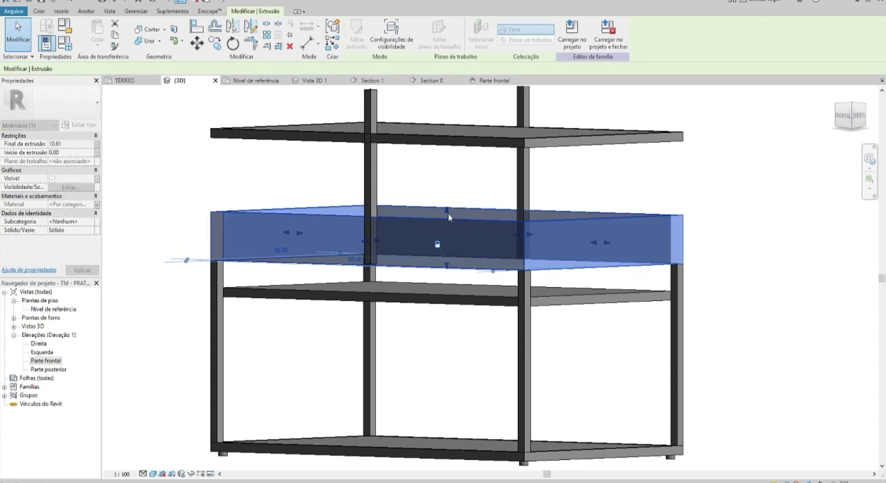
{"action": "key", "text": "ctrl+z"}
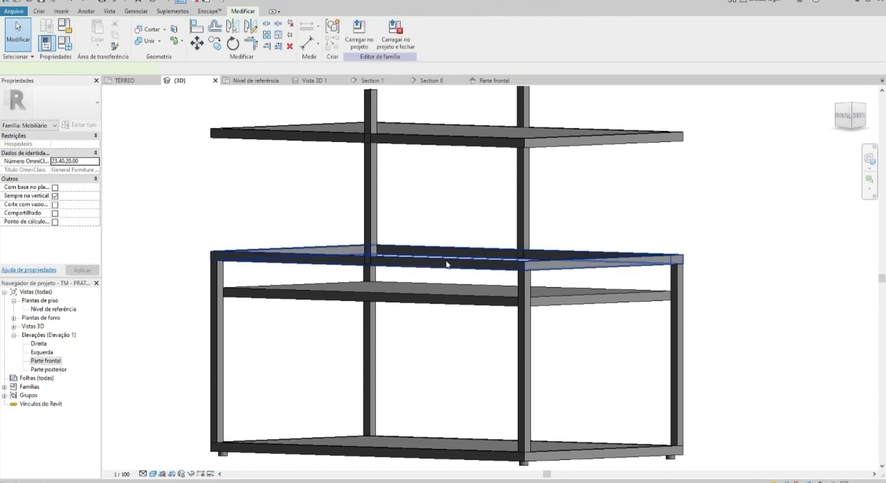
- Move the frame ring to a higher position, check it from above, then undo the move
{"action": "left_click", "coordinate": [438, 250]}
{"action": "left_click", "coordinate": [197, 42]}
{"action": "left_click", "coordinate": [282, 226]}
{"action": "scroll", "coordinate": [537, 198], "scroll_direction": "down", "scroll_amount": 2}
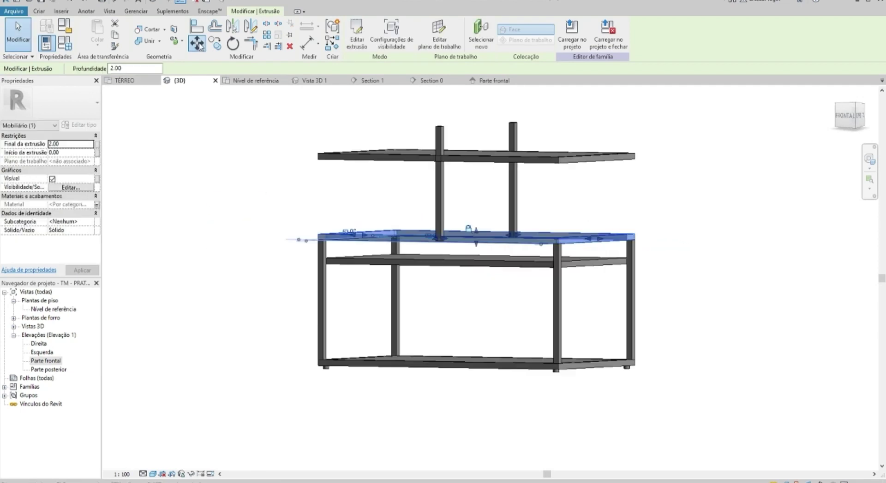
{"action": "left_click", "coordinate": [677, 217]}
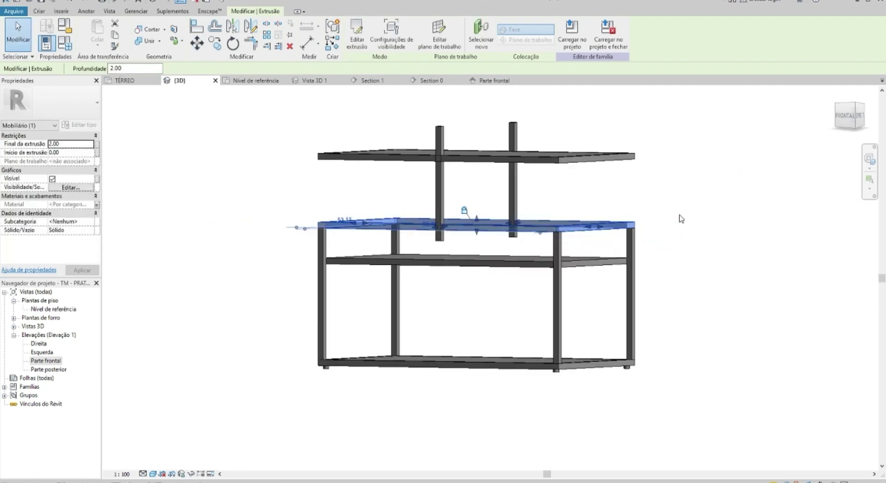
{"action": "left_click", "coordinate": [681, 218]}
{"action": "middle_click_drag", "start_coordinate": [665, 237], "coordinate": [669, 254], "text": "shift"}
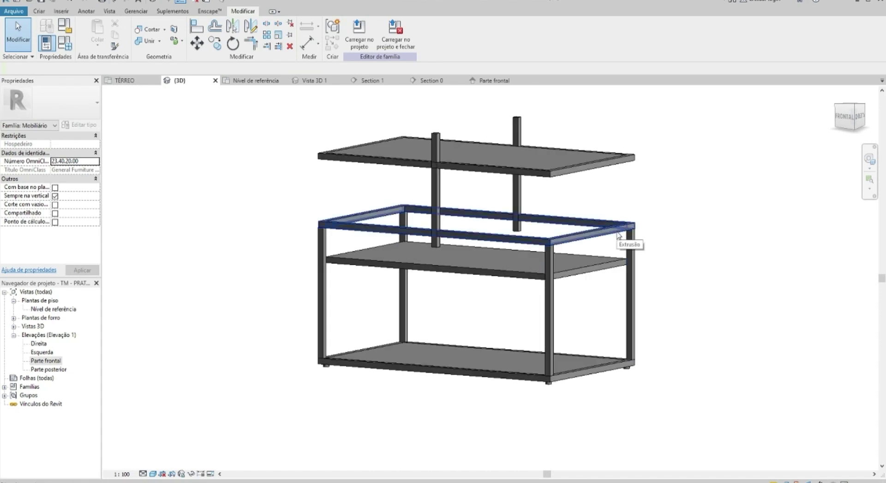
{"action": "key", "text": "ctrl+z"}
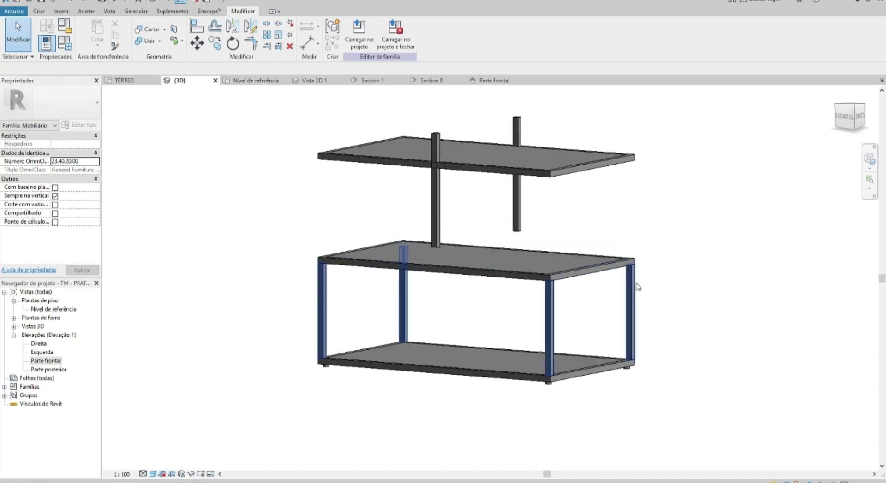
- Reframe the shelving in 3D and open the Parte frontal elevation
{"action": "scroll", "coordinate": [435, 257], "scroll_direction": "up", "scroll_amount": 3}
{"action": "scroll", "coordinate": [435, 257], "scroll_direction": "up", "scroll_amount": 2}
{"action": "scroll", "coordinate": [455, 256], "scroll_direction": "down", "scroll_amount": 2}
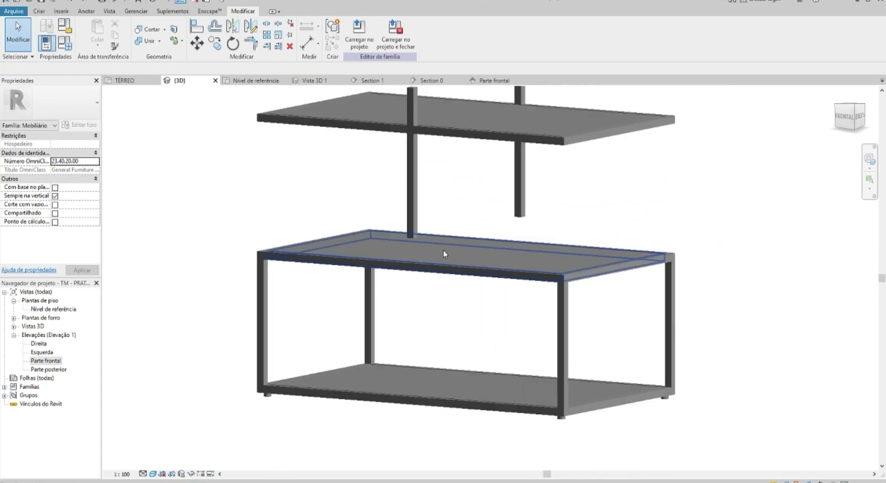
{"action": "middle_click_drag", "start_coordinate": [443, 253], "coordinate": [483, 260]}
{"action": "double_click", "coordinate": [46, 361]}
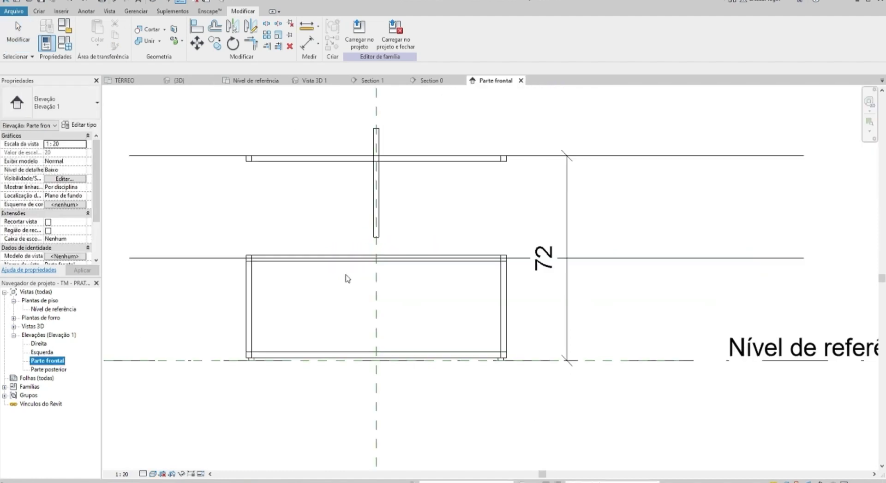
- Pull the top shelf extrusion's lower edge down in Parte frontal, then cancel the change
{"action": "scroll", "coordinate": [293, 259], "scroll_direction": "up", "scroll_amount": 3}
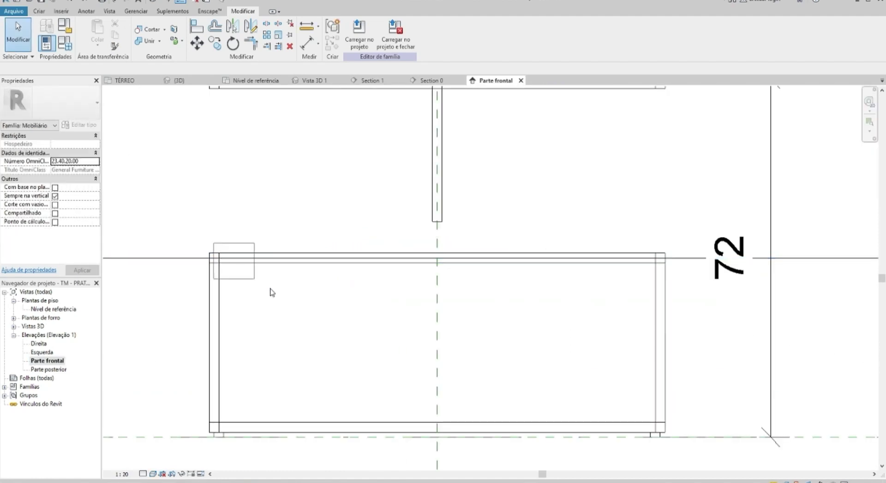
{"action": "left_click_drag", "start_coordinate": [272, 292], "coordinate": [663, 302]}
{"action": "scroll", "coordinate": [423, 265], "scroll_direction": "up", "scroll_amount": 2}
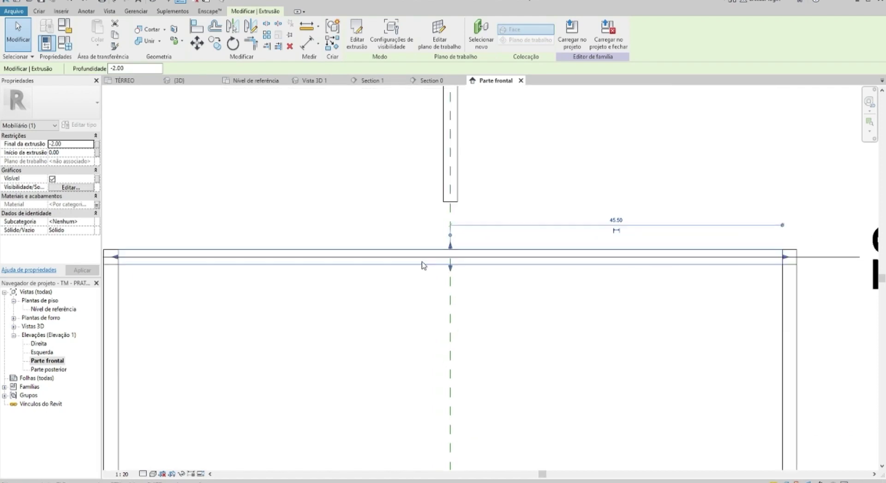
{"action": "mouse_move", "coordinate": [423, 265]}
{"action": "left_mouse_down"}
{"action": "mouse_move", "coordinate": [438, 288]}
{"action": "mouse_move", "coordinate": [438, 277]}
{"action": "left_mouse_up"}
{"action": "key", "text": "Escape"}
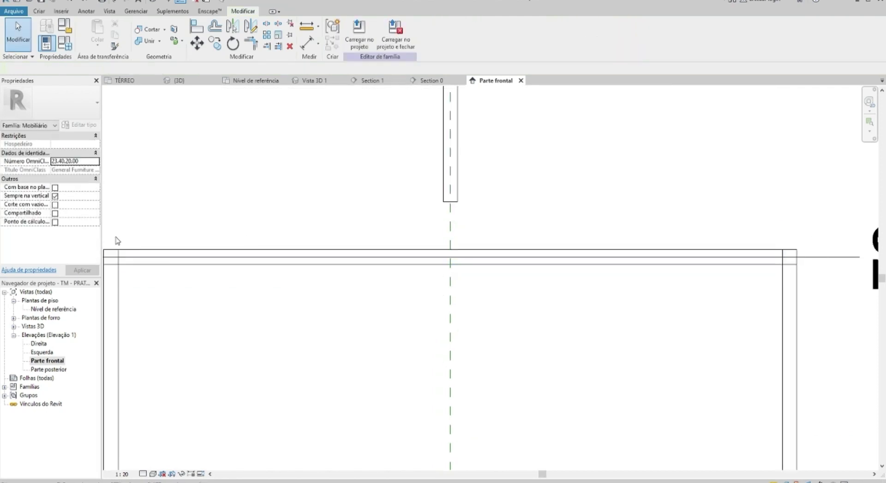
- Set the shelf extrusion to run from 0.00 to -2.00, then return to the 3D view
{"action": "left_click_drag", "start_coordinate": [224, 291], "coordinate": [801, 335]}
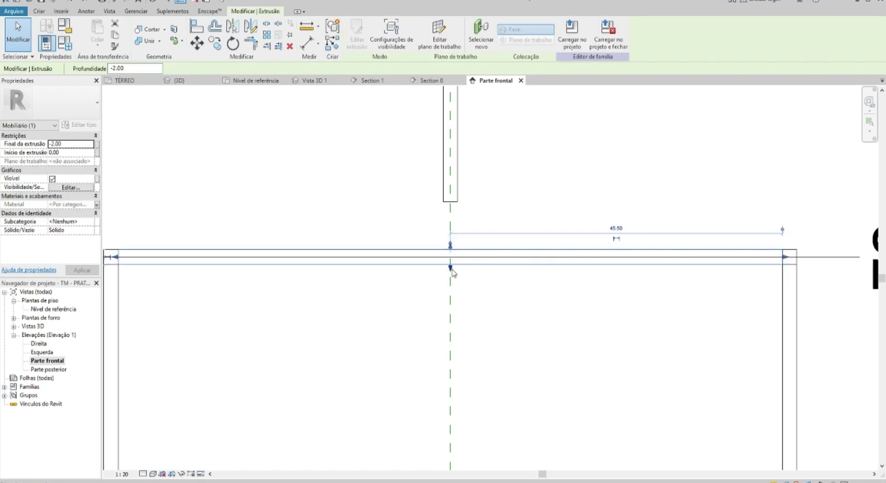
{"action": "left_click_drag", "start_coordinate": [452, 272], "coordinate": [464, 266]}
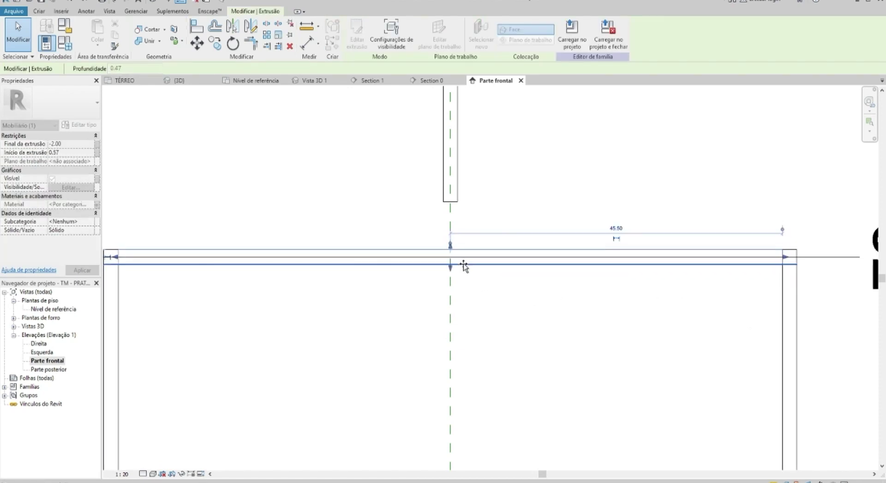
{"action": "left_click_drag", "start_coordinate": [464, 266], "coordinate": [460, 266]}
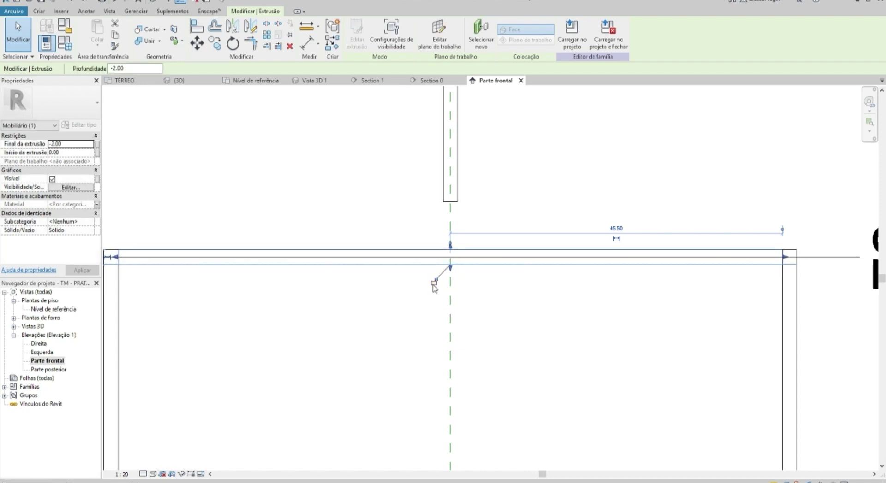
{"action": "scroll", "coordinate": [451, 253], "scroll_direction": "up", "scroll_amount": 4}
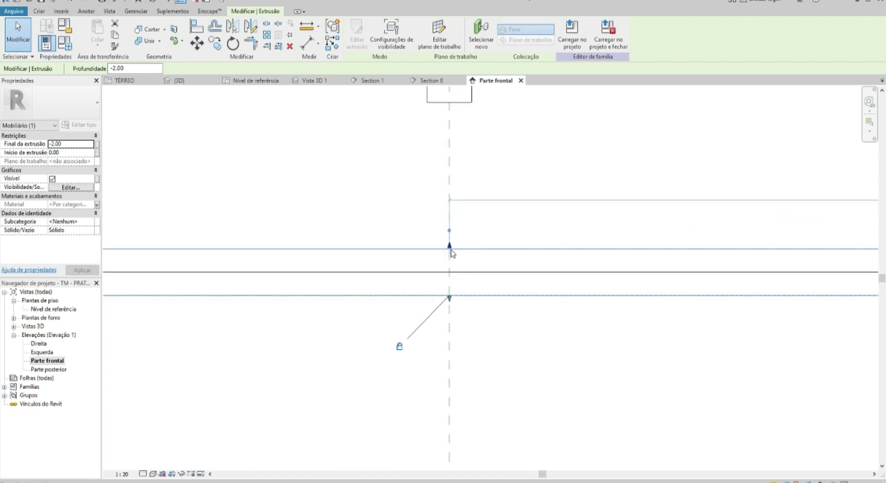
{"action": "left_click_drag", "start_coordinate": [451, 251], "coordinate": [482, 247]}
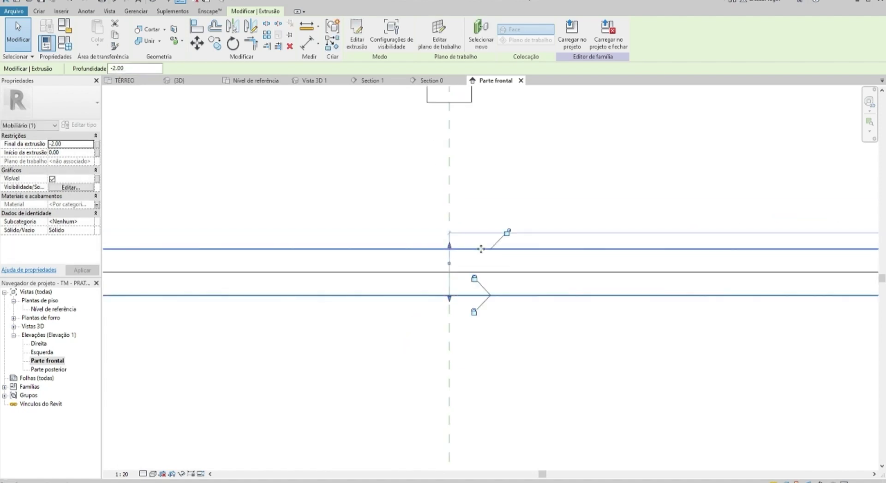
{"action": "scroll", "coordinate": [507, 237], "scroll_direction": "down", "scroll_amount": 4}
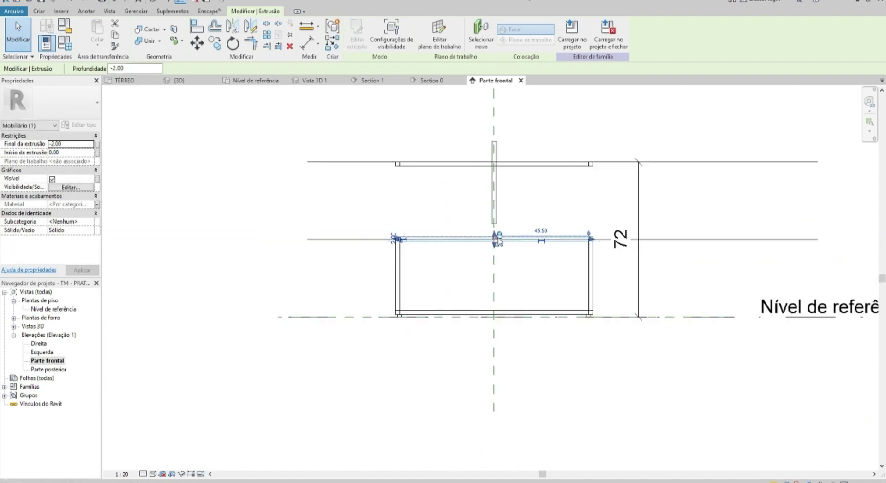
{"action": "key", "text": "Escape"}
{"action": "key", "text": "3"}
{"action": "key", "text": "d"}
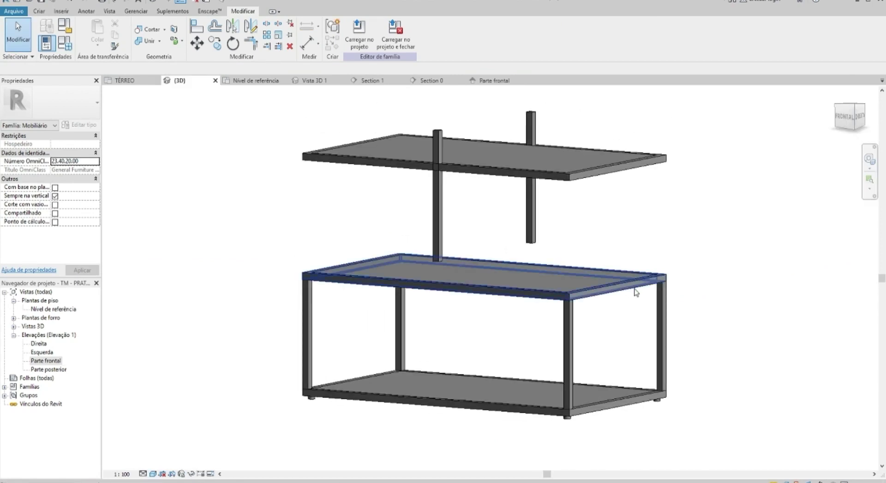
{"action": "left_click", "coordinate": [634, 287]}
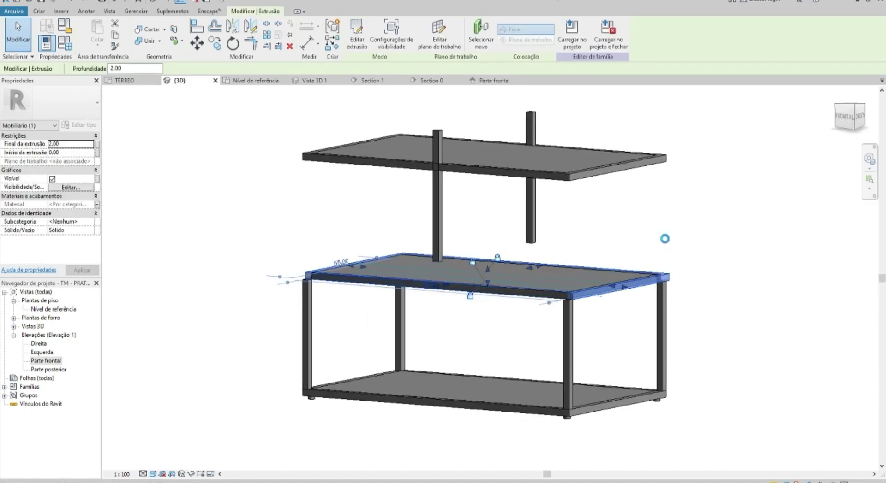
{"action": "left_click", "coordinate": [779, 172]}
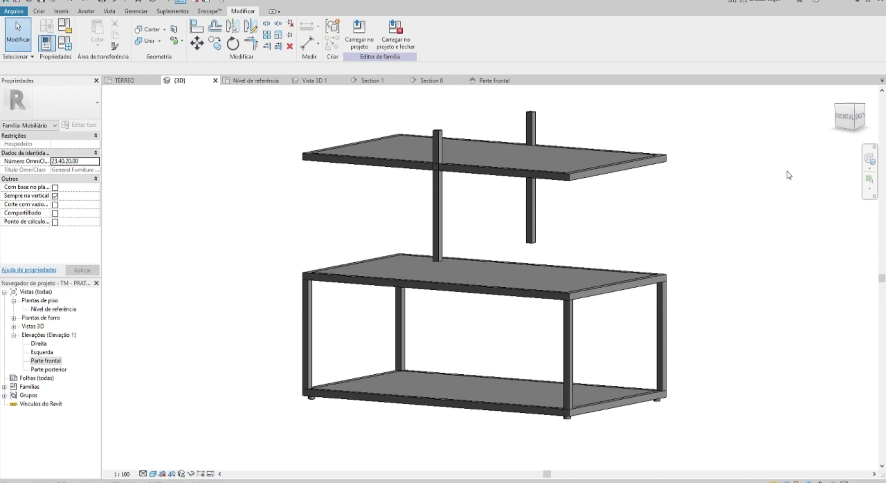
{"action": "left_click", "coordinate": [843, 116]}
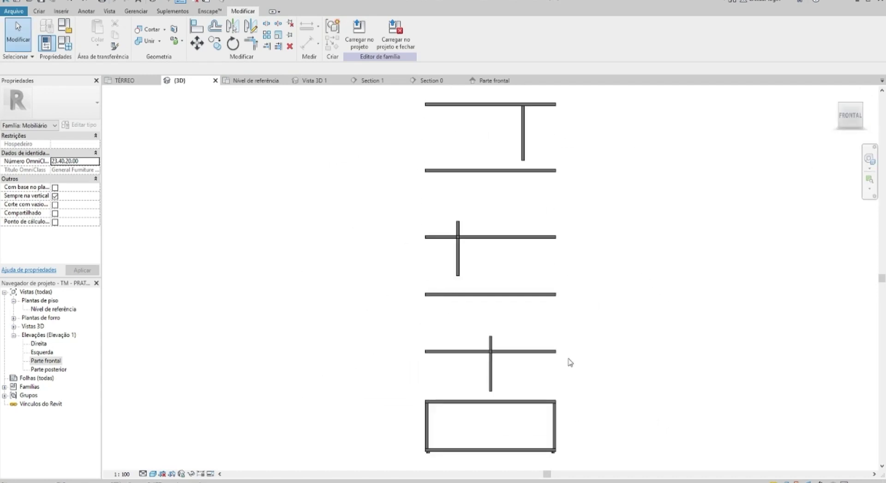
{"action": "left_click", "coordinate": [491, 326]}
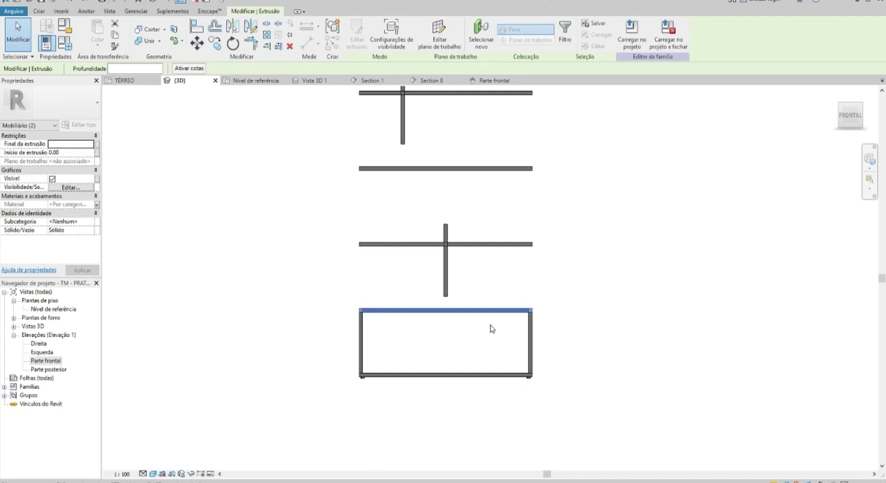
{"action": "left_click", "coordinate": [197, 44]}
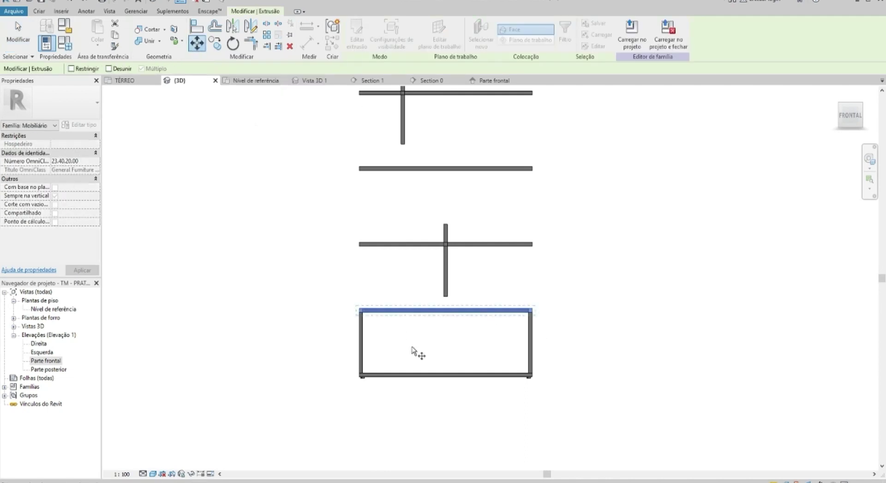
{"action": "left_click", "coordinate": [391, 279]}
{"action": "left_click", "coordinate": [572, 239]}
{"action": "mouse_move", "coordinate": [572, 239]}
{"action": "middle_mouse_down", "text": "shift"}
{"action": "mouse_move", "coordinate": [589, 275]}
{"action": "mouse_move", "coordinate": [492, 318]}
{"action": "mouse_move", "coordinate": [476, 289]}
{"action": "middle_mouse_up", "text": "shift"}
{"action": "key", "text": "ctrl+z"}
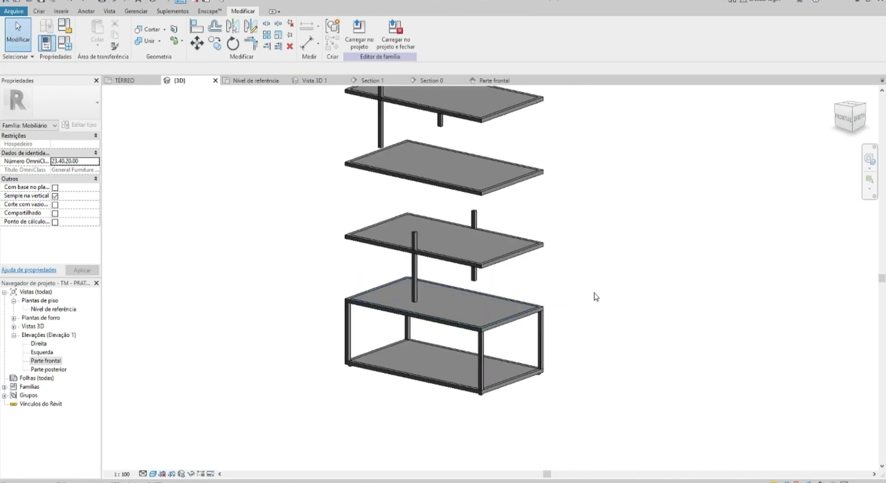
{"action": "mouse_move", "coordinate": [559, 290]}
{"action": "middle_mouse_down", "text": "shift"}
{"action": "mouse_move", "coordinate": [601, 275]}
{"action": "mouse_move", "coordinate": [620, 247]}
{"action": "mouse_move", "coordinate": [607, 221]}
{"action": "mouse_move", "coordinate": [613, 216]}
{"action": "mouse_move", "coordinate": [585, 302]}
{"action": "middle_mouse_up", "text": "shift"}
{"action": "left_click", "coordinate": [535, 353]}
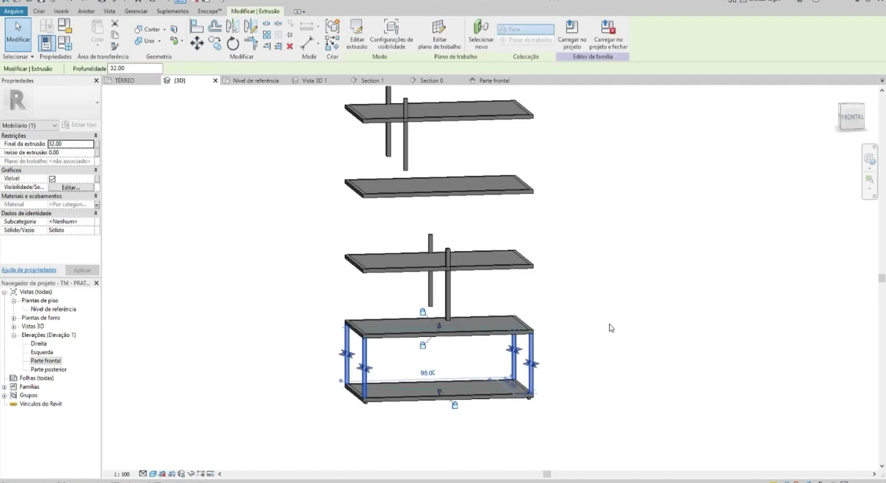
{"action": "double_click", "coordinate": [48, 361]}
{"action": "scroll", "coordinate": [375, 267], "scroll_direction": "down", "scroll_amount": 3}
{"action": "scroll", "coordinate": [421, 271], "scroll_direction": "down", "scroll_amount": 3}
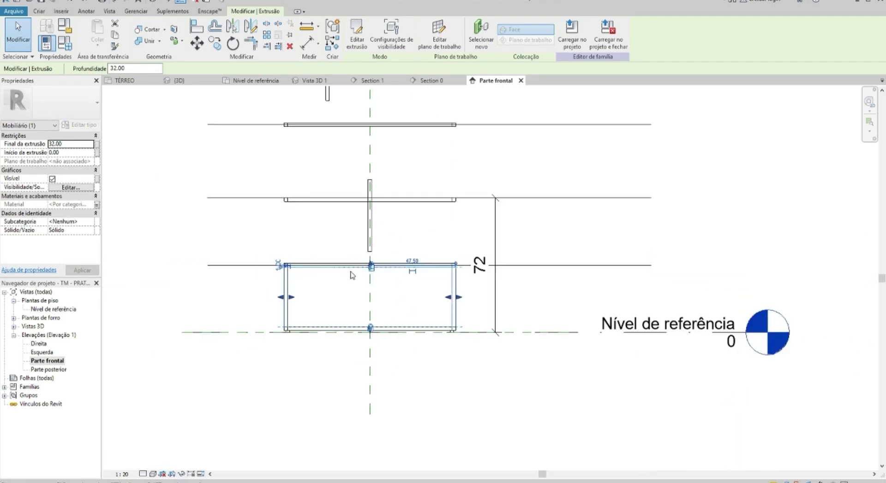
{"action": "scroll", "coordinate": [300, 261], "scroll_direction": "up", "scroll_amount": 1}
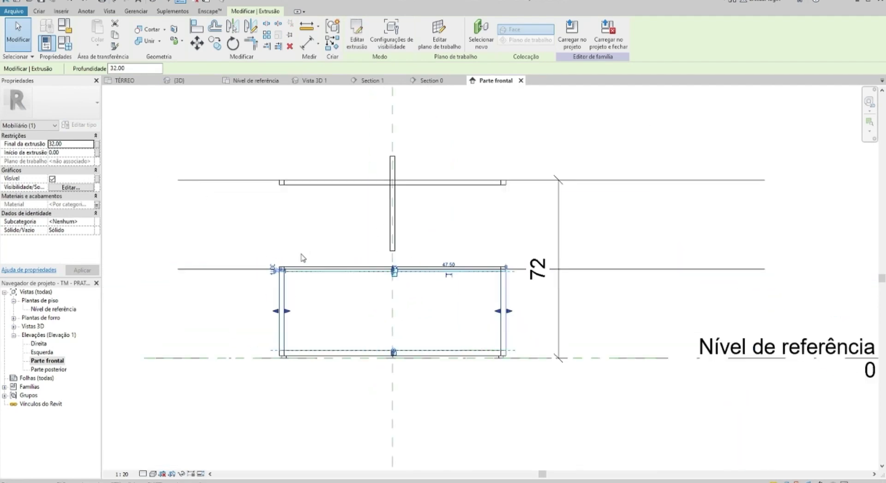
{"action": "scroll", "coordinate": [357, 250], "scroll_direction": "up", "scroll_amount": 1}
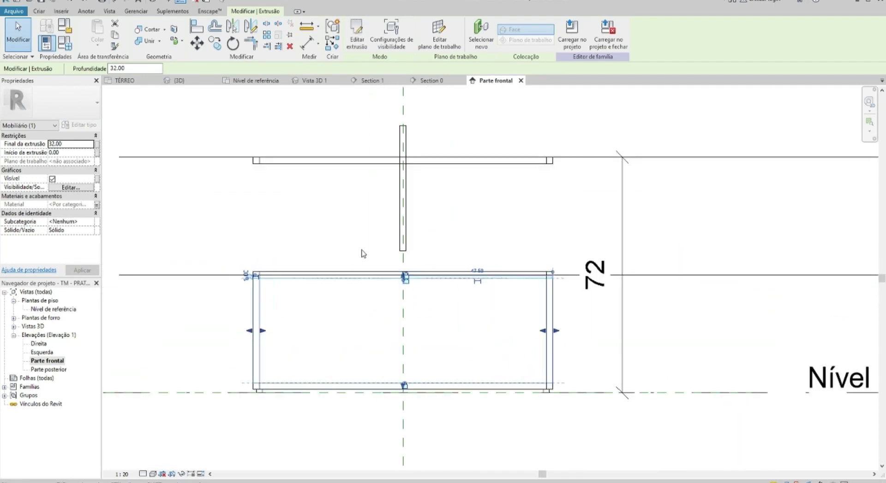
{"action": "left_click", "coordinate": [376, 253]}
{"action": "key", "text": "ctrl+Tab"}
{"action": "mouse_move", "coordinate": [449, 237]}
{"action": "middle_mouse_down", "text": "shift"}
{"action": "mouse_move", "coordinate": [401, 287]}
{"action": "mouse_move", "coordinate": [421, 330]}
{"action": "mouse_move", "coordinate": [429, 218]}
{"action": "mouse_move", "coordinate": [500, 247]}
{"action": "mouse_move", "coordinate": [488, 369]}
{"action": "mouse_move", "coordinate": [491, 348]}
{"action": "mouse_move", "coordinate": [481, 358]}
{"action": "middle_mouse_up", "text": "shift"}
{"action": "left_click", "coordinate": [484, 359]}
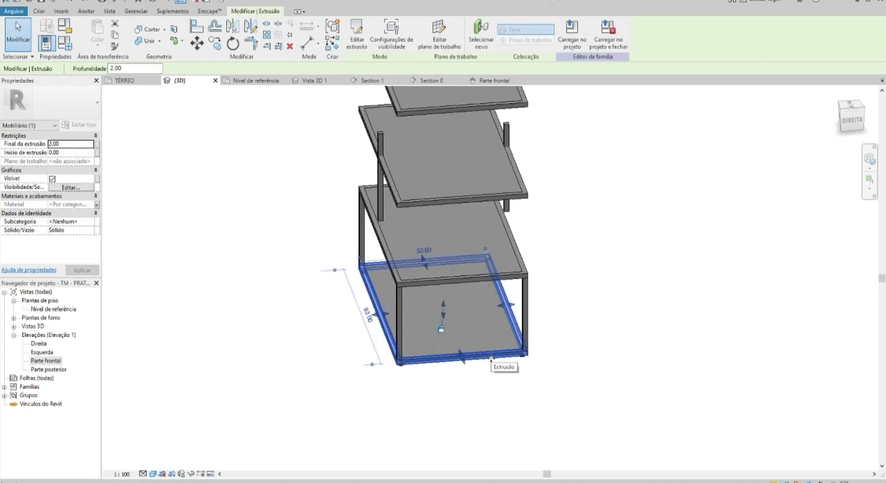
- Edit the bottom frame ring's sketch and draw 36.5 helper lines in the Nível de referência plan
{"action": "double_click", "coordinate": [490, 357]}
{"action": "middle_click_drag", "start_coordinate": [495, 311], "coordinate": [575, 314], "text": "shift"}
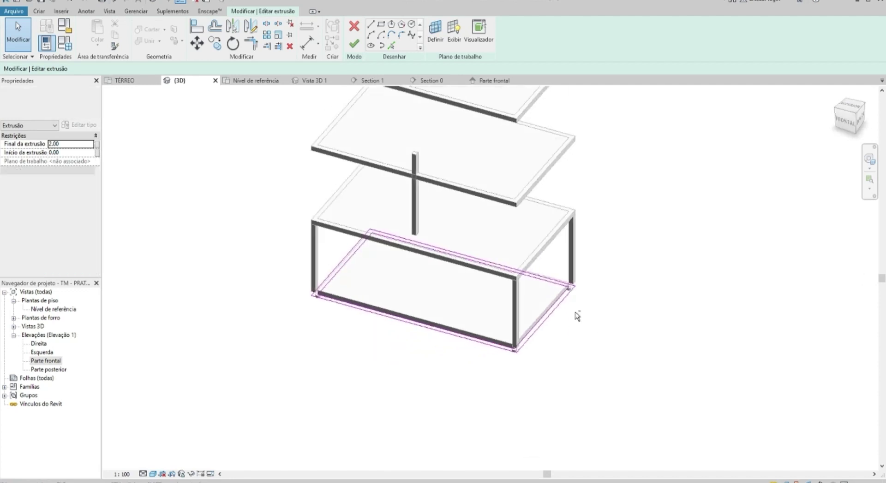
{"action": "double_click", "coordinate": [69, 310]}
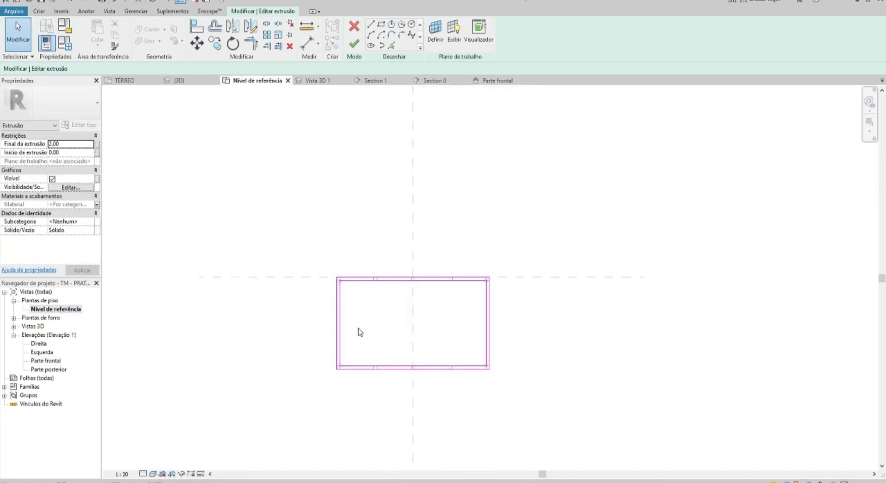
{"action": "left_click", "coordinate": [372, 25]}
{"action": "left_click", "coordinate": [288, 277]}
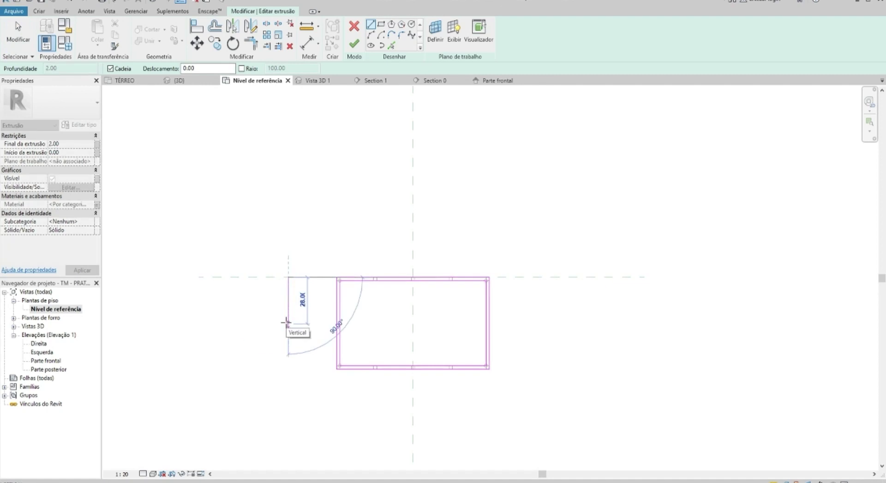
{"action": "type", "text": "36.5"}
{"action": "key", "text": "Return"}
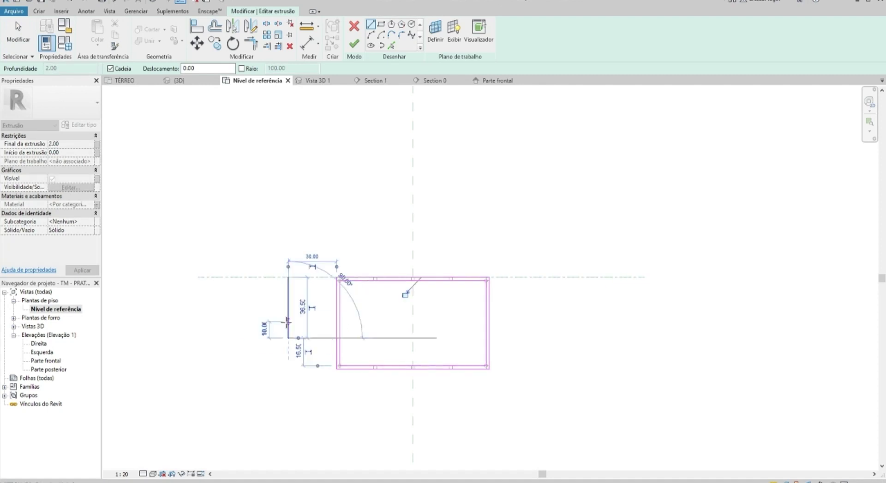
{"action": "left_click", "coordinate": [530, 338]}
{"action": "key", "text": "Escape"}
{"action": "key", "text": "Escape"}
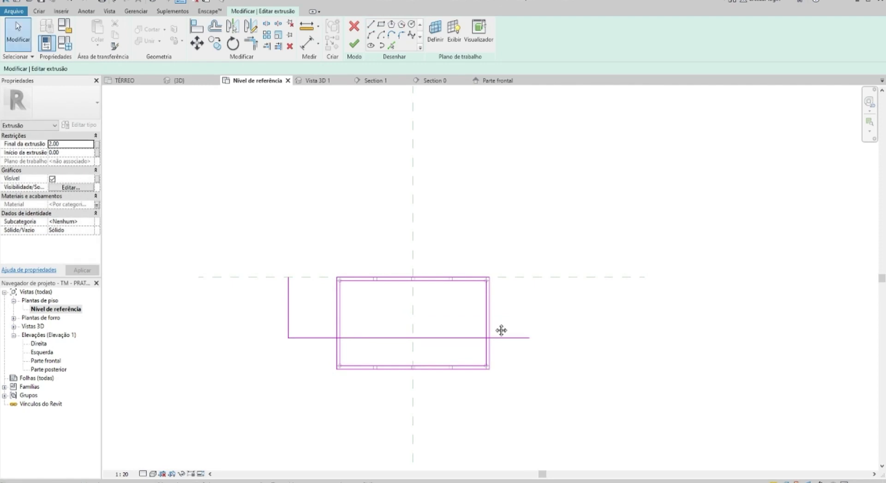
- Move the two selected sketch lines up, raising the rectangle's bottom edge
{"action": "middle_click_drag", "start_coordinate": [500, 331], "coordinate": [484, 268]}
{"action": "middle_click_drag", "start_coordinate": [342, 230], "coordinate": [329, 263]}
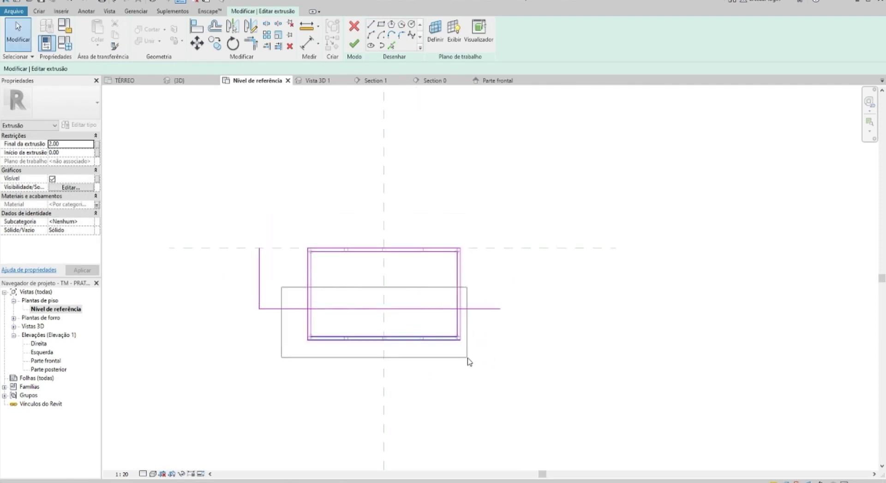
{"action": "left_click_drag", "start_coordinate": [392, 357], "coordinate": [468, 363]}
{"action": "left_click", "coordinate": [197, 43]}
{"action": "scroll", "coordinate": [326, 319], "scroll_direction": "up", "scroll_amount": 2}
{"action": "left_click", "coordinate": [332, 349]}
{"action": "left_click", "coordinate": [334, 305]}
{"action": "key", "text": "Escape"}
- Delete the leftover L-shaped helper lines and finish the sketch edit
{"action": "left_click", "coordinate": [195, 289]}
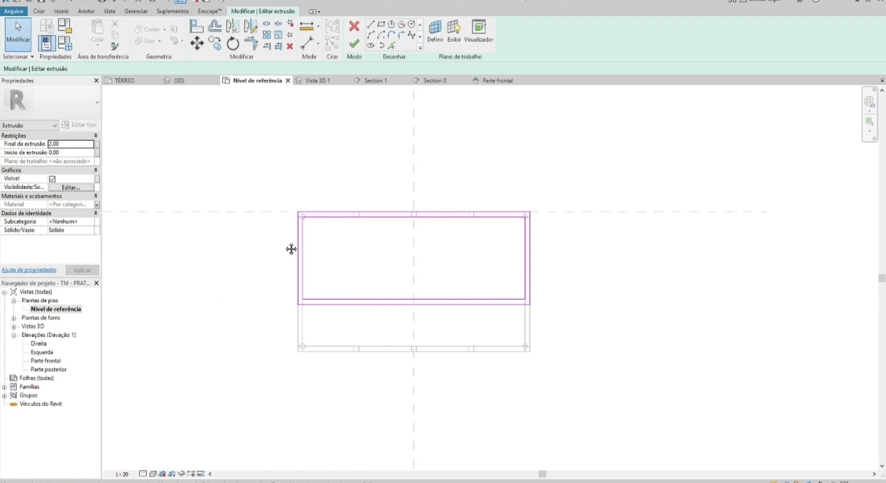
{"action": "left_click", "coordinate": [354, 45]}
{"action": "key", "text": "Escape"}
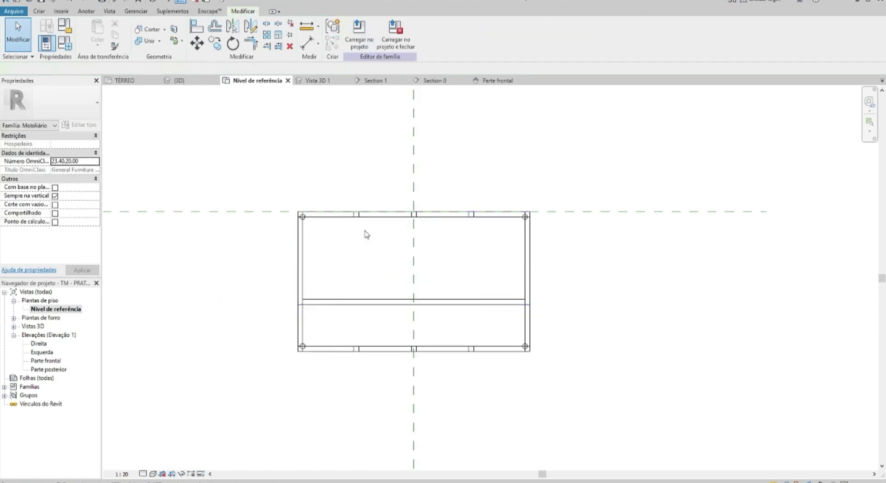
- In 3D, drag the bottom extrusion's left edge inward to narrow the panel
{"action": "key", "text": "ctrl+Tab"}
{"action": "mouse_move", "coordinate": [655, 306]}
{"action": "middle_mouse_down", "text": "shift"}
{"action": "mouse_move", "coordinate": [546, 263]}
{"action": "mouse_move", "coordinate": [453, 313]}
{"action": "mouse_move", "coordinate": [403, 298]}
{"action": "middle_mouse_up", "text": "shift"}
{"action": "left_click", "coordinate": [453, 312]}
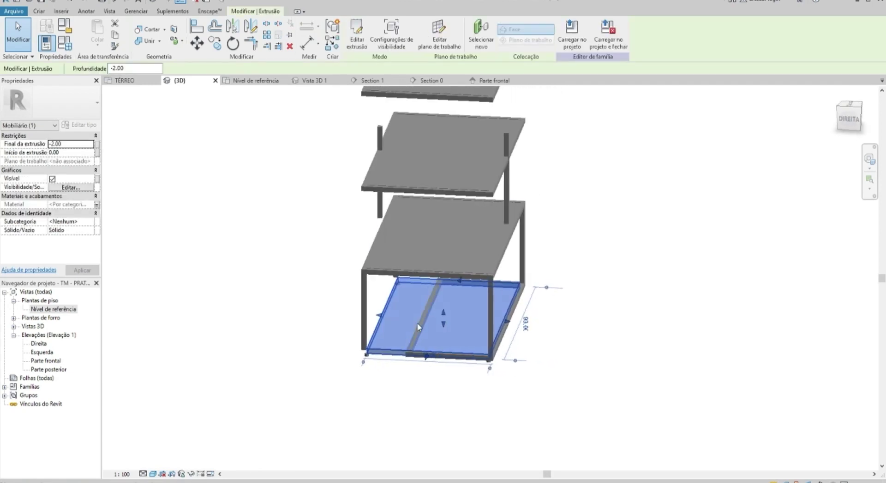
{"action": "scroll", "coordinate": [403, 298], "scroll_direction": "up", "scroll_amount": 3}
{"action": "left_click_drag", "start_coordinate": [366, 329], "coordinate": [446, 311]}
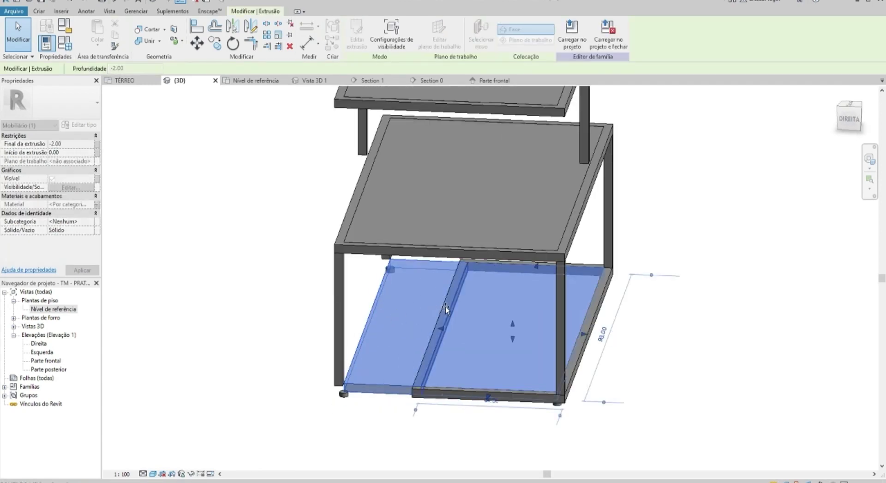
{"action": "key", "text": "Escape"}
- Inspect the shelving from several angles, then select the lower shelf and open the Esquerda elevation
{"action": "middle_click_drag", "start_coordinate": [516, 262], "coordinate": [491, 298], "text": "shift"}
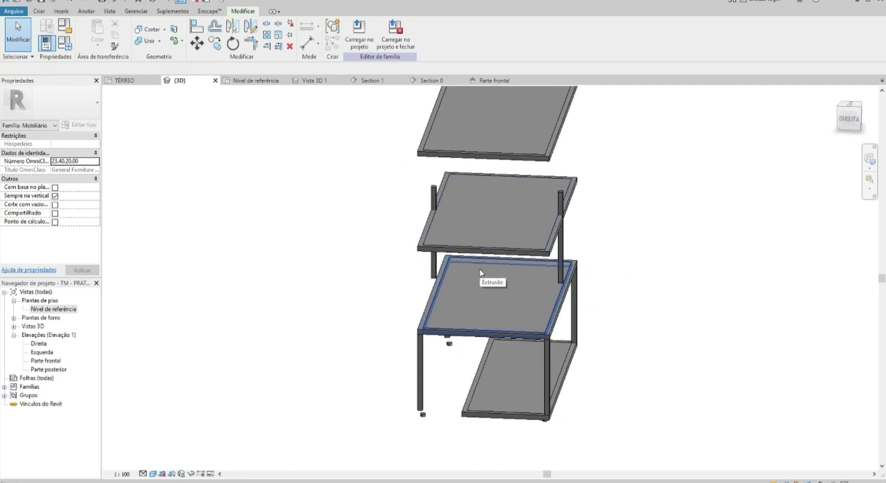
{"action": "middle_click_drag", "start_coordinate": [557, 285], "coordinate": [491, 286], "text": "shift"}
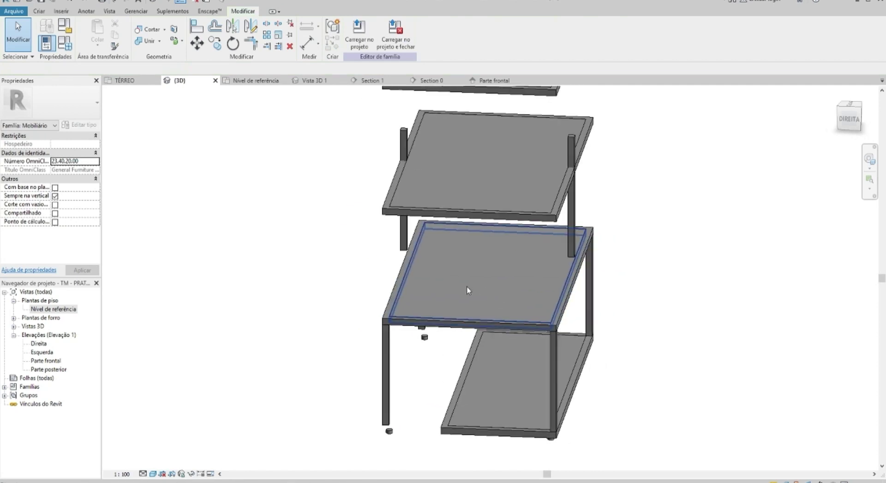
{"action": "mouse_move", "coordinate": [455, 359]}
{"action": "middle_mouse_down", "text": "shift"}
{"action": "mouse_move", "coordinate": [506, 250]}
{"action": "mouse_move", "coordinate": [510, 302]}
{"action": "mouse_move", "coordinate": [538, 326]}
{"action": "mouse_move", "coordinate": [579, 336]}
{"action": "mouse_move", "coordinate": [618, 369]}
{"action": "mouse_move", "coordinate": [461, 376]}
{"action": "mouse_move", "coordinate": [528, 383]}
{"action": "middle_mouse_up", "text": "shift"}
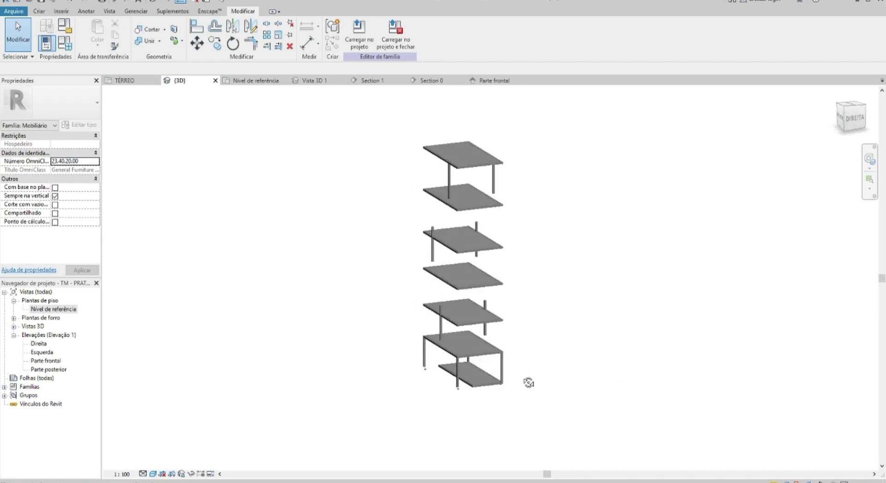
{"action": "scroll", "coordinate": [458, 352], "scroll_direction": "up", "scroll_amount": 2}
{"action": "left_click", "coordinate": [458, 353]}
{"action": "key", "text": "Escape"}
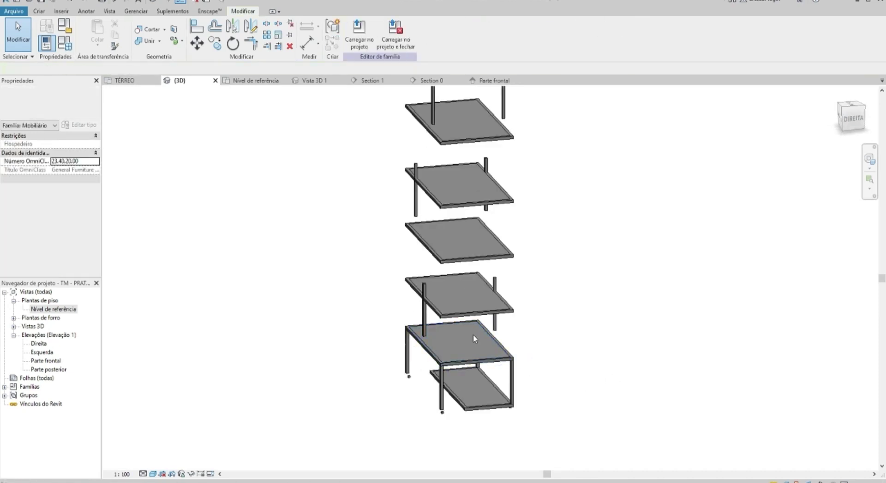
{"action": "mouse_move", "coordinate": [477, 332]}
{"action": "middle_mouse_down", "text": "shift"}
{"action": "mouse_move", "coordinate": [500, 355]}
{"action": "mouse_move", "coordinate": [530, 351]}
{"action": "mouse_move", "coordinate": [520, 354]}
{"action": "middle_mouse_up", "text": "shift"}
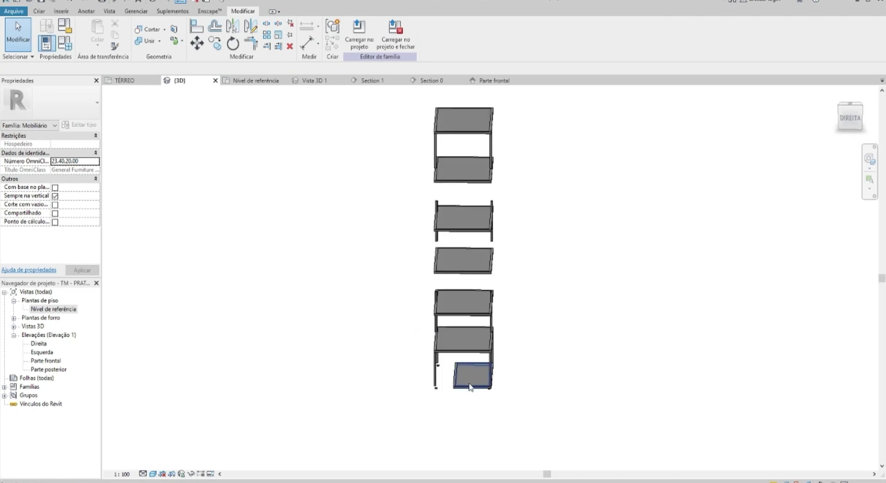
{"action": "middle_click_drag", "start_coordinate": [469, 388], "coordinate": [472, 413], "text": "shift"}
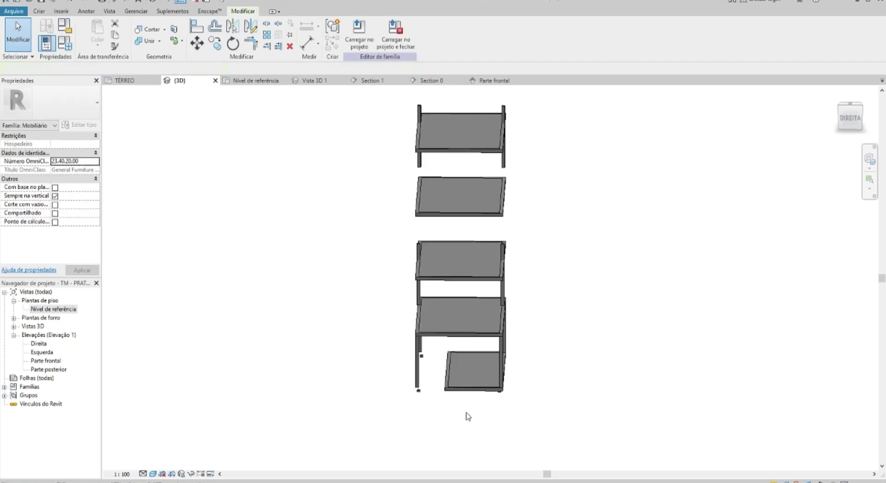
{"action": "left_click", "coordinate": [455, 380]}
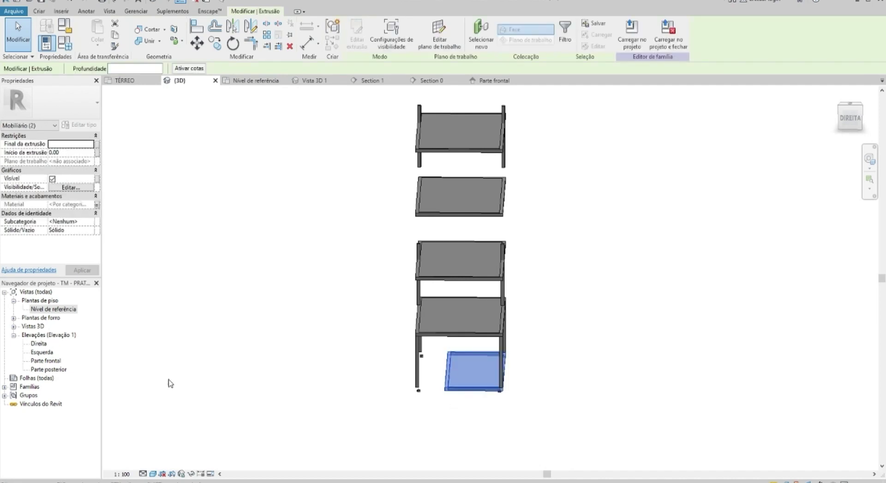
{"action": "double_click", "coordinate": [47, 353]}
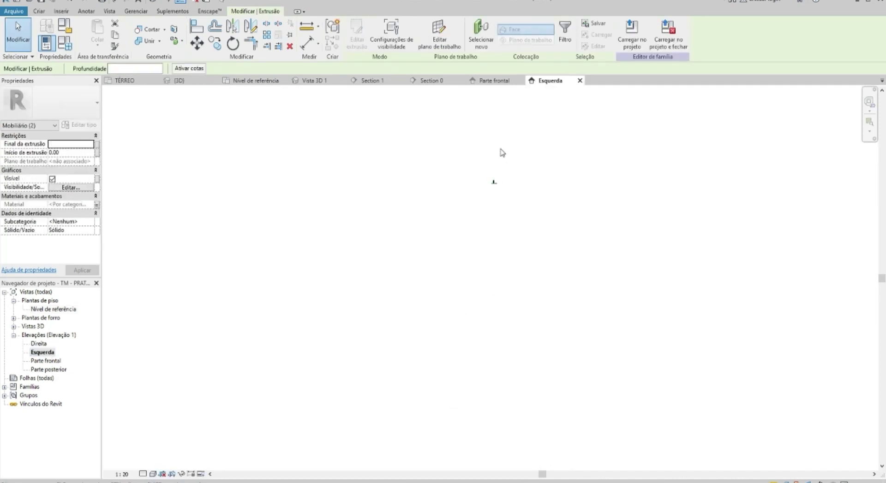
- In the Esquerda elevation, copy the bottom shelf up to the lowest frame's top rail
{"action": "scroll", "coordinate": [487, 255], "scroll_direction": "up", "scroll_amount": 4}
{"action": "scroll", "coordinate": [462, 300], "scroll_direction": "up", "scroll_amount": 1}
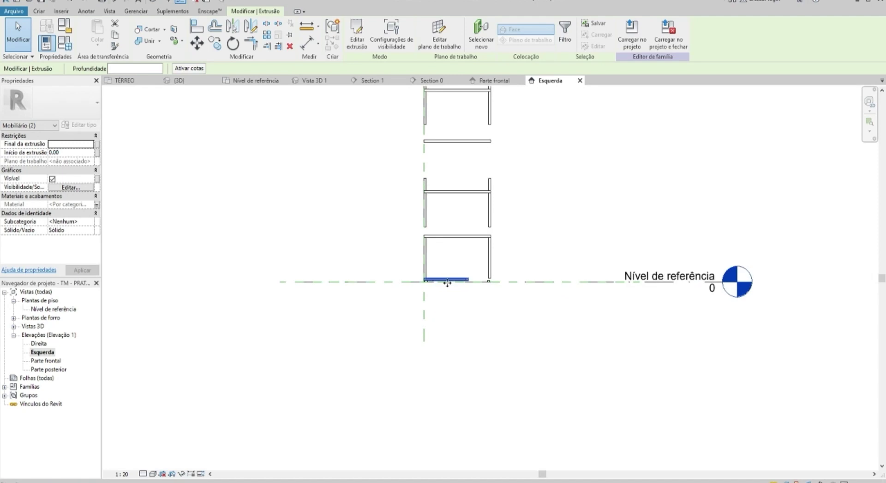
{"action": "scroll", "coordinate": [446, 287], "scroll_direction": "down", "scroll_amount": 1}
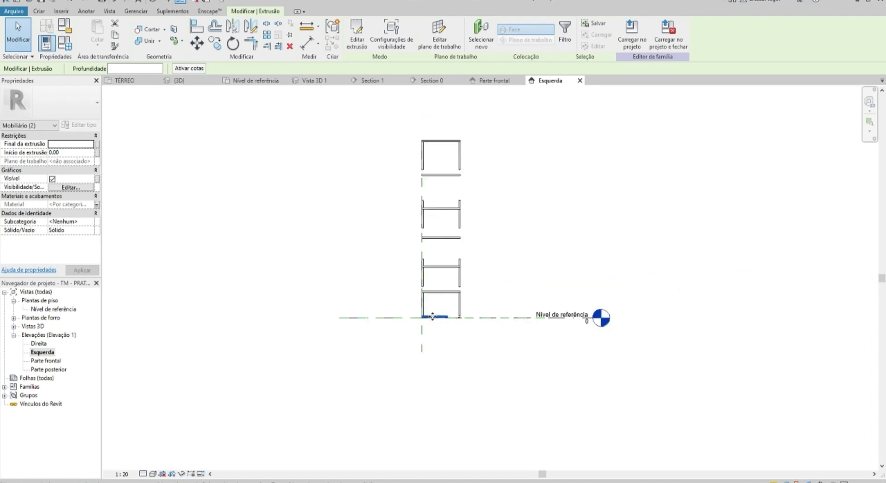
{"action": "left_click", "coordinate": [214, 51]}
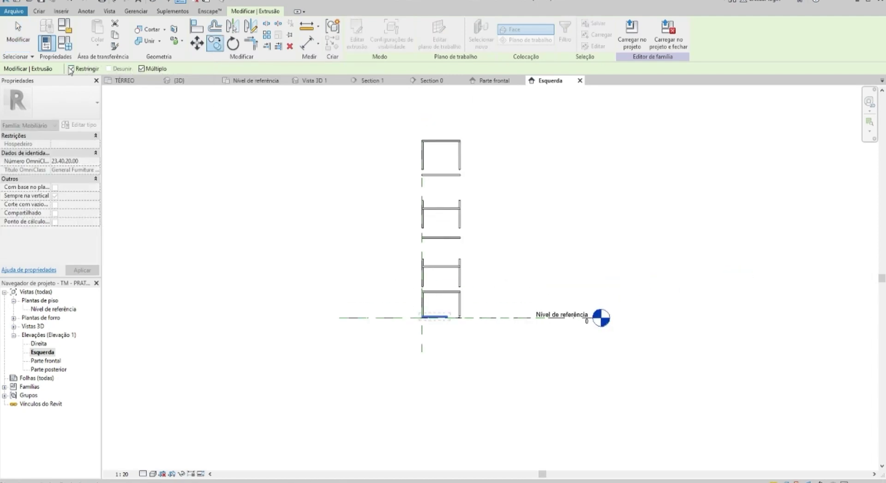
{"action": "scroll", "coordinate": [454, 321], "scroll_direction": "up", "scroll_amount": 3}
{"action": "middle_click_drag", "start_coordinate": [437, 292], "coordinate": [426, 378]}
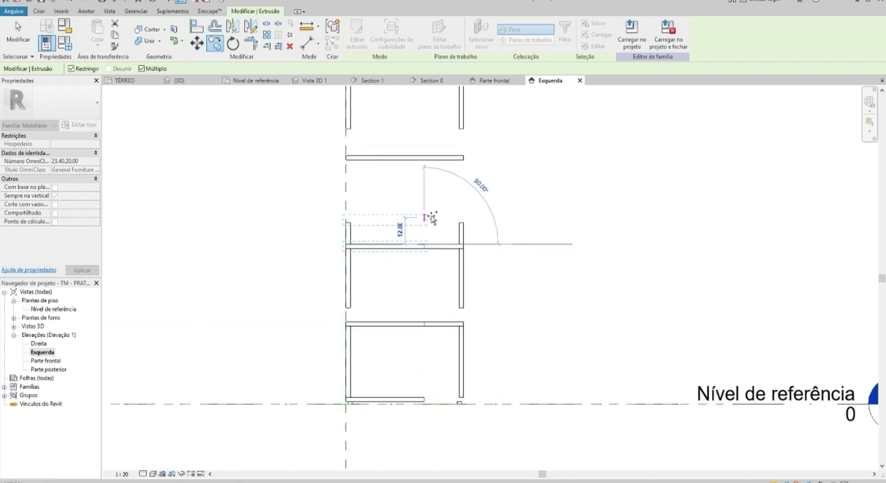
{"action": "middle_click_drag", "start_coordinate": [432, 233], "coordinate": [413, 389]}
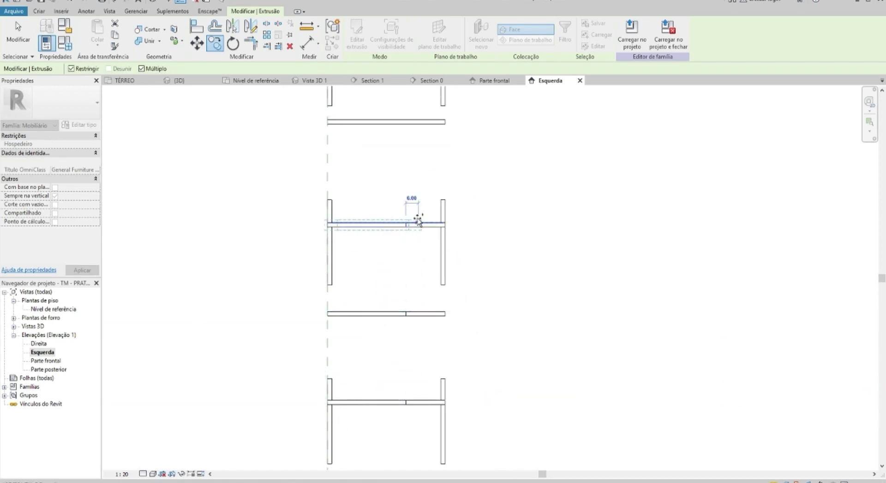
{"action": "middle_click_drag", "start_coordinate": [417, 225], "coordinate": [405, 408]}
{"action": "left_click", "coordinate": [407, 203]}
{"action": "key", "text": "Escape"}
{"action": "scroll", "coordinate": [416, 203], "scroll_direction": "down", "scroll_amount": 5}
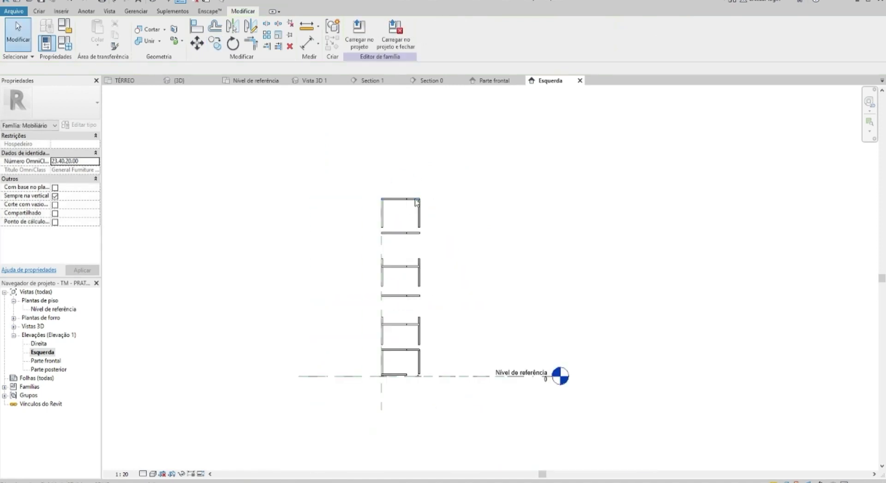
- Orbit the 3D view to review the copied shelf
{"action": "key", "text": "ctrl+Tab"}
{"action": "mouse_move", "coordinate": [544, 265]}
{"action": "middle_mouse_down", "text": "shift"}
{"action": "mouse_move", "coordinate": [465, 340]}
{"action": "mouse_move", "coordinate": [429, 359]}
{"action": "middle_mouse_up", "text": "shift"}
{"action": "left_click", "coordinate": [429, 334]}
{"action": "key", "text": "Escape"}
{"action": "mouse_move", "coordinate": [427, 300]}
{"action": "middle_mouse_down", "text": "shift"}
{"action": "mouse_move", "coordinate": [414, 251]}
{"action": "mouse_move", "coordinate": [413, 298]}
{"action": "middle_mouse_up", "text": "shift"}
{"action": "mouse_move", "coordinate": [452, 255]}
{"action": "middle_mouse_down", "text": "shift"}
{"action": "mouse_move", "coordinate": [418, 215]}
{"action": "mouse_move", "coordinate": [541, 191]}
{"action": "mouse_move", "coordinate": [524, 242]}
{"action": "mouse_move", "coordinate": [567, 200]}
{"action": "middle_mouse_up", "text": "shift"}
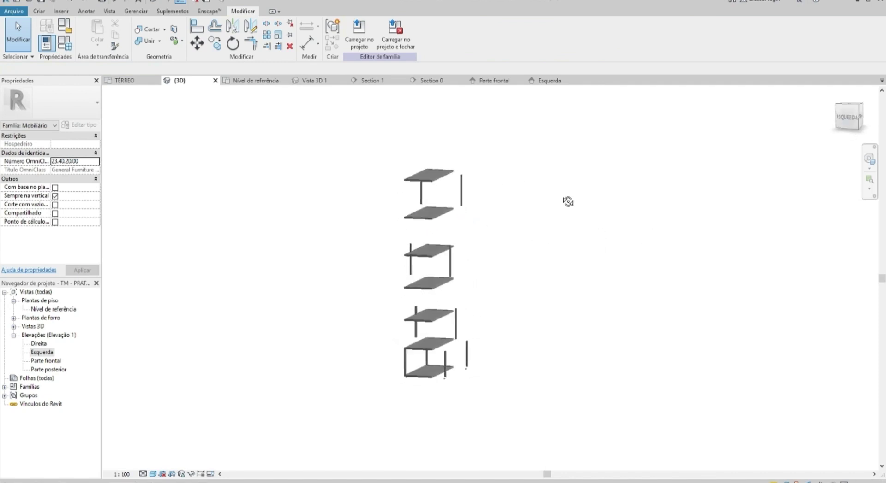
- Select a vertical post, enter its extrusion edit and leave it again
{"action": "left_click", "coordinate": [462, 199]}
{"action": "left_click", "coordinate": [475, 220]}
{"action": "mouse_move", "coordinate": [475, 220]}
{"action": "middle_mouse_down", "text": "shift"}
{"action": "mouse_move", "coordinate": [500, 276]}
{"action": "mouse_move", "coordinate": [548, 245]}
{"action": "mouse_move", "coordinate": [582, 250]}
{"action": "mouse_move", "coordinate": [520, 247]}
{"action": "mouse_move", "coordinate": [466, 178]}
{"action": "middle_mouse_up", "text": "shift"}
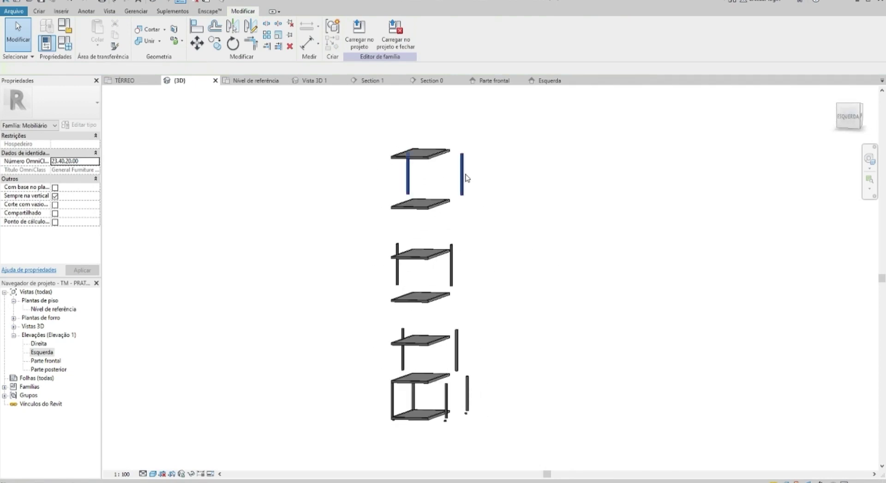
{"action": "left_click", "coordinate": [463, 178]}
{"action": "mouse_move", "coordinate": [410, 181]}
{"action": "middle_mouse_down", "text": "shift"}
{"action": "mouse_move", "coordinate": [486, 284]}
{"action": "mouse_move", "coordinate": [492, 193]}
{"action": "mouse_move", "coordinate": [473, 204]}
{"action": "mouse_move", "coordinate": [432, 156]}
{"action": "middle_mouse_up", "text": "shift"}
{"action": "left_click", "coordinate": [370, 45]}
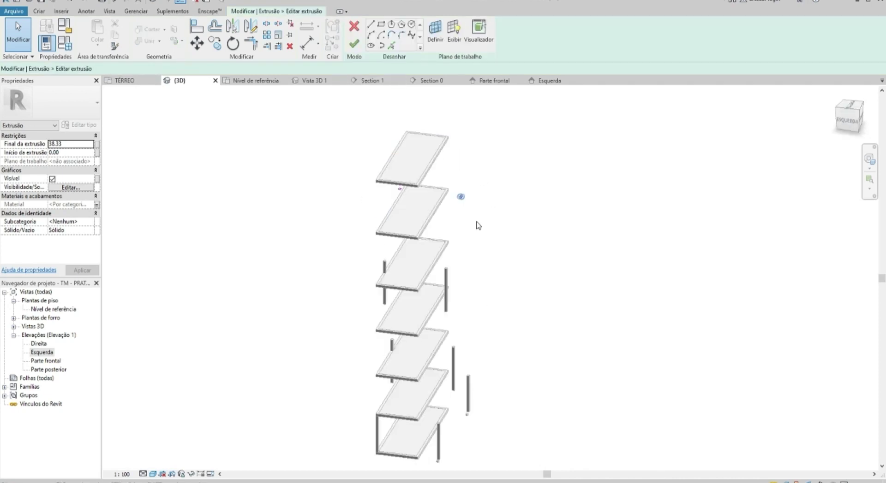
{"action": "left_click", "coordinate": [354, 44]}
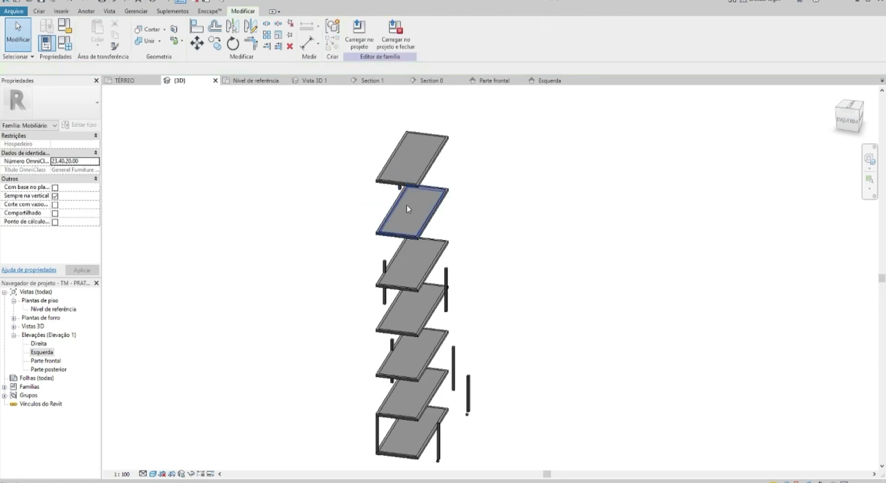
- Edit and finish the right vertical post's extrusion, then repeat for another post
{"action": "middle_click_drag", "start_coordinate": [407, 208], "coordinate": [421, 151], "text": "shift"}
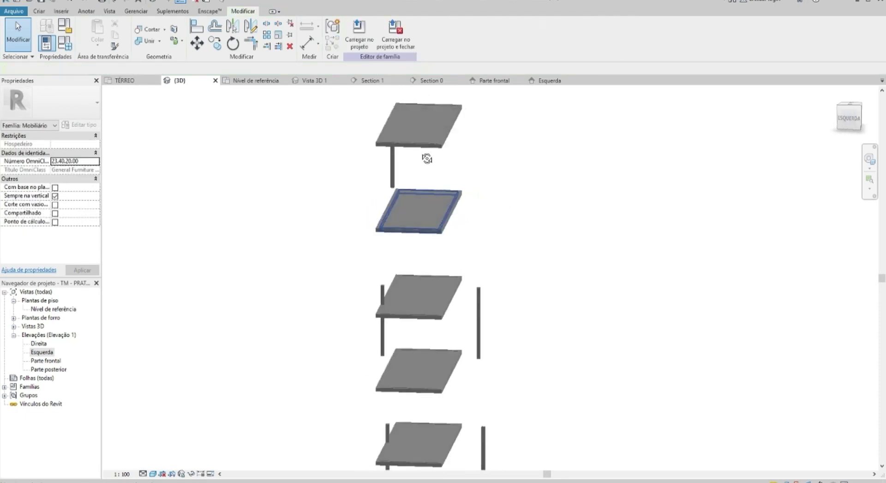
{"action": "mouse_move", "coordinate": [421, 151]}
{"action": "middle_mouse_down", "text": "shift"}
{"action": "mouse_move", "coordinate": [475, 270]}
{"action": "mouse_move", "coordinate": [451, 184]}
{"action": "middle_mouse_up", "text": "shift"}
{"action": "left_click", "coordinate": [475, 266]}
{"action": "double_click", "coordinate": [475, 266]}
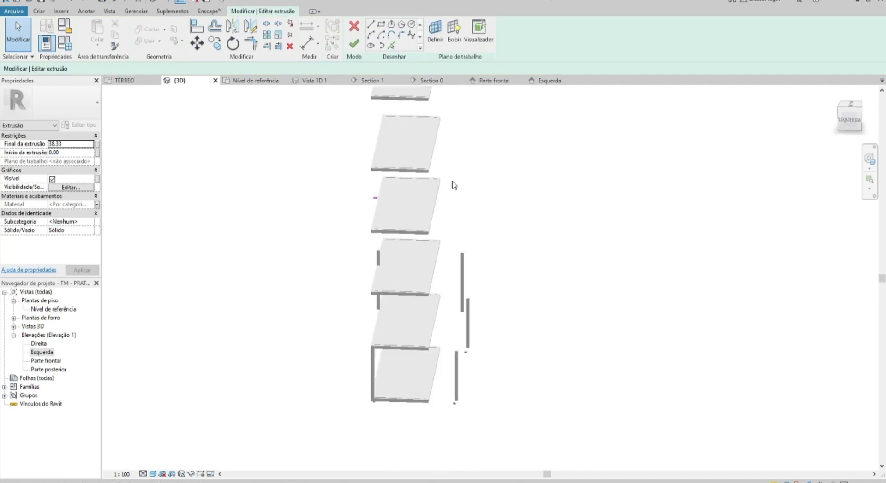
{"action": "left_click", "coordinate": [355, 45]}
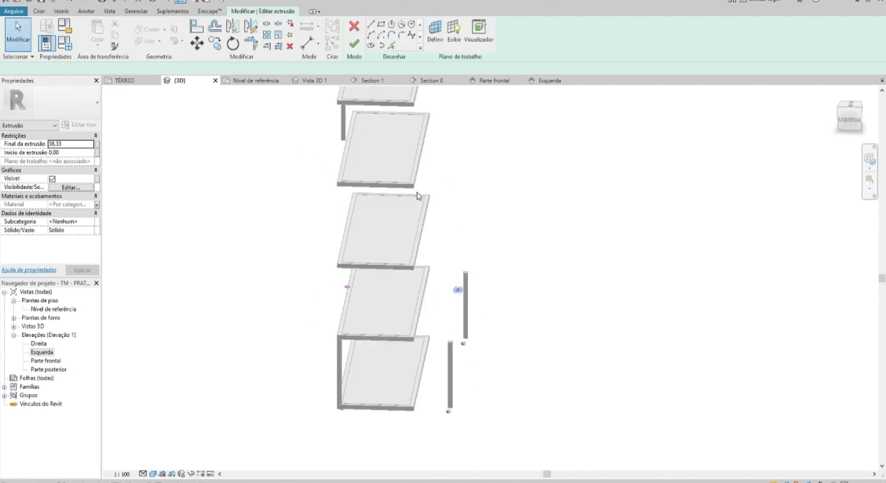
{"action": "left_click", "coordinate": [354, 44]}
{"action": "middle_click_drag", "start_coordinate": [467, 245], "coordinate": [464, 281], "text": "shift"}
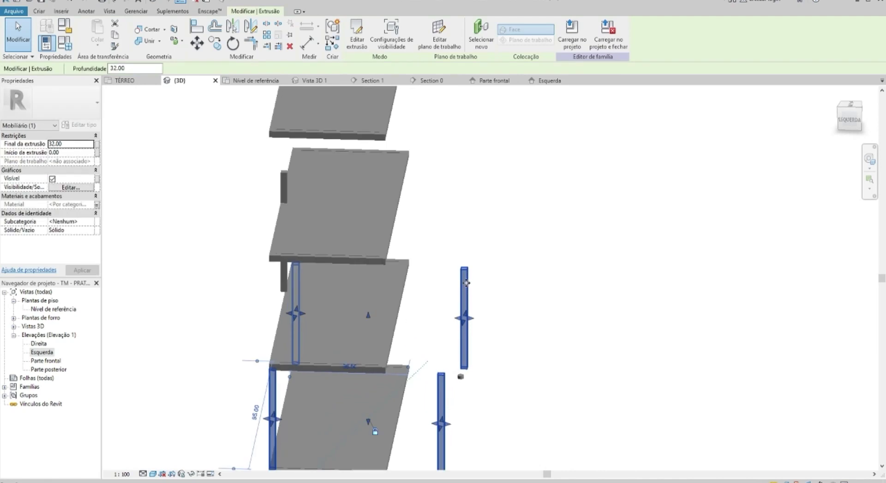
{"action": "double_click", "coordinate": [463, 287]}
{"action": "left_click", "coordinate": [354, 44]}
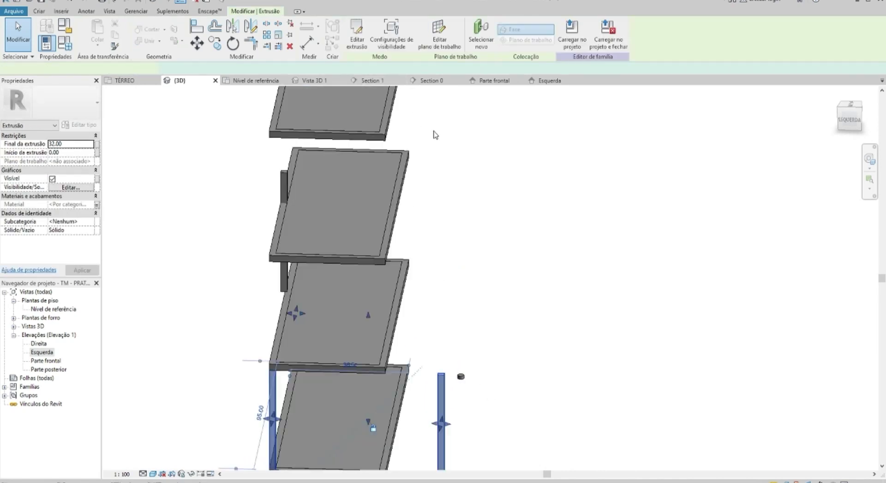
- Finish one more post's extrusion sketch edit and open the Parte frontal elevation
{"action": "scroll", "coordinate": [425, 231], "scroll_direction": "down", "scroll_amount": 2}
{"action": "scroll", "coordinate": [449, 269], "scroll_direction": "up", "scroll_amount": 3}
{"action": "double_click", "coordinate": [449, 269]}
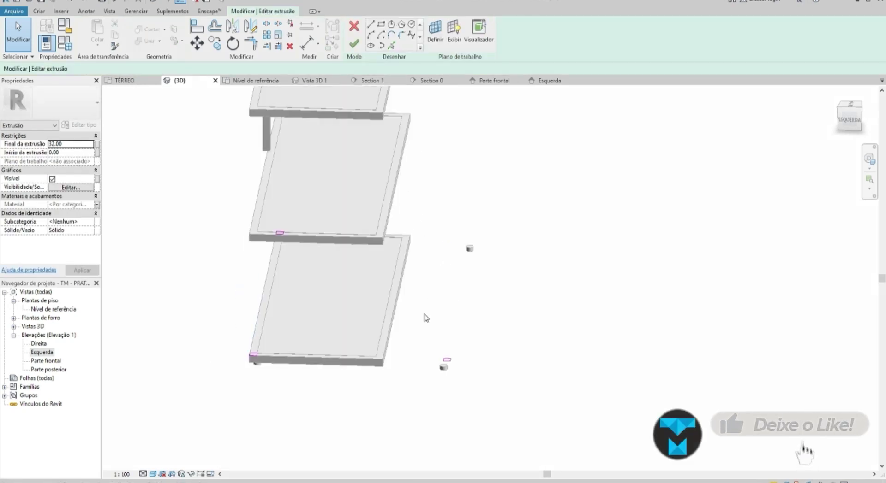
{"action": "left_click", "coordinate": [355, 44]}
{"action": "mouse_move", "coordinate": [483, 310]}
{"action": "middle_mouse_down", "text": "shift"}
{"action": "mouse_move", "coordinate": [473, 340]}
{"action": "mouse_move", "coordinate": [431, 282]}
{"action": "mouse_move", "coordinate": [459, 358]}
{"action": "mouse_move", "coordinate": [524, 292]}
{"action": "mouse_move", "coordinate": [457, 288]}
{"action": "middle_mouse_up", "text": "shift"}
{"action": "double_click", "coordinate": [47, 362]}
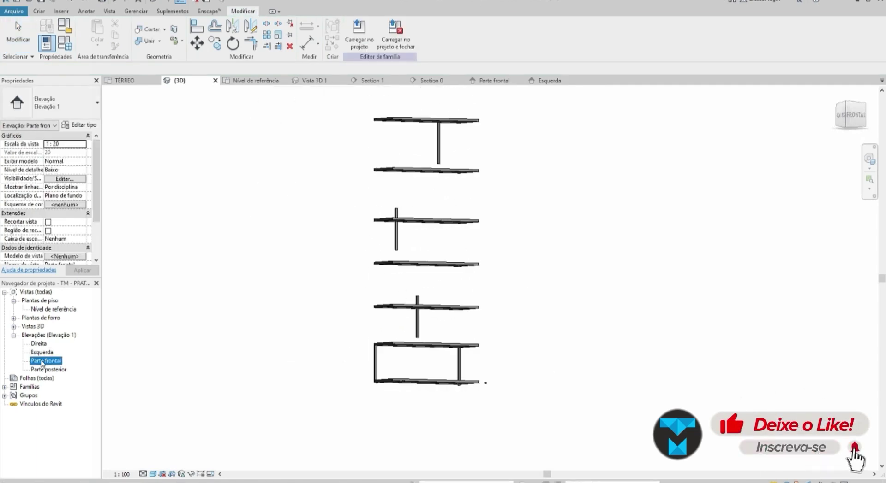
- In Parte frontal, stretch the first post's bottom down to the lower shelf
{"action": "left_click", "coordinate": [407, 140]}
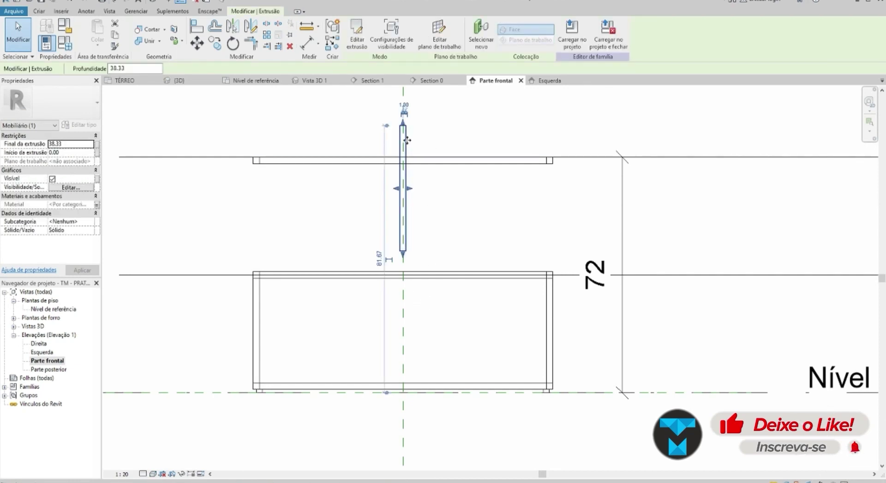
{"action": "scroll", "coordinate": [397, 249], "scroll_direction": "up", "scroll_amount": 2}
{"action": "left_click_drag", "start_coordinate": [403, 252], "coordinate": [417, 277]}
{"action": "middle_click_drag", "start_coordinate": [425, 270], "coordinate": [412, 392]}
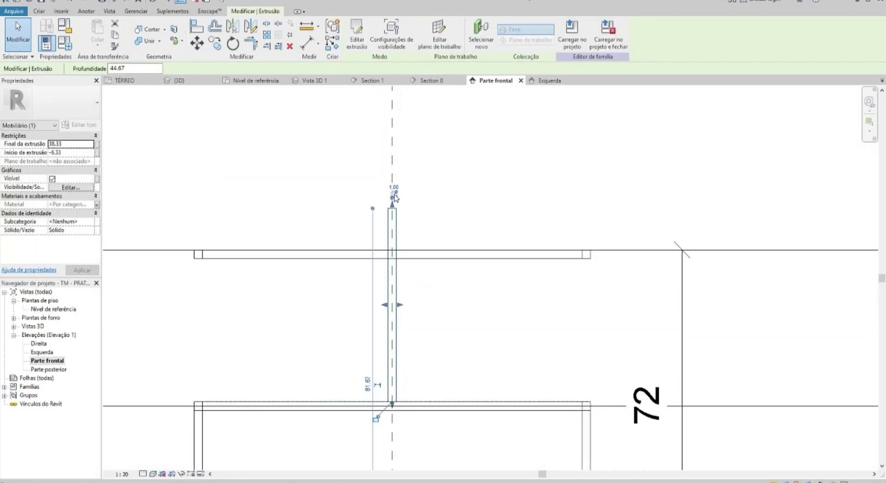
{"action": "left_click_drag", "start_coordinate": [394, 210], "coordinate": [435, 296]}
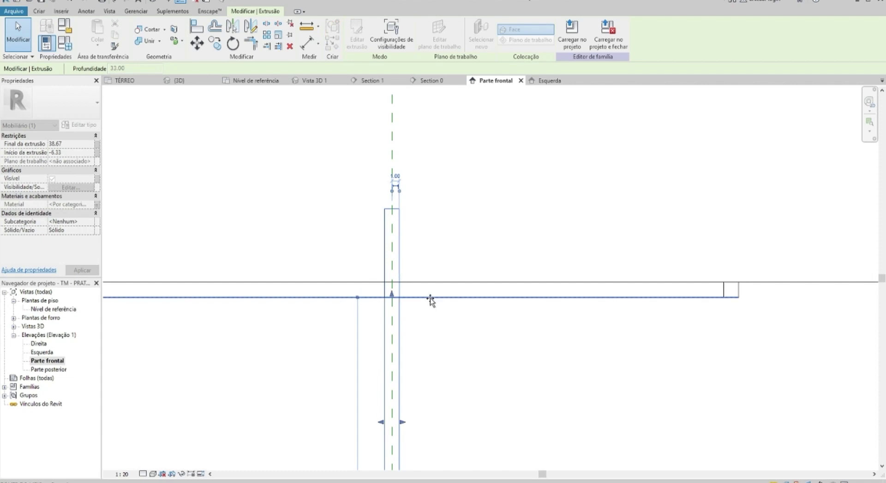
{"action": "scroll", "coordinate": [430, 277], "scroll_direction": "down", "scroll_amount": 1}
{"action": "scroll", "coordinate": [430, 277], "scroll_direction": "down", "scroll_amount": 2}
{"action": "key", "text": "ctrl+z"}
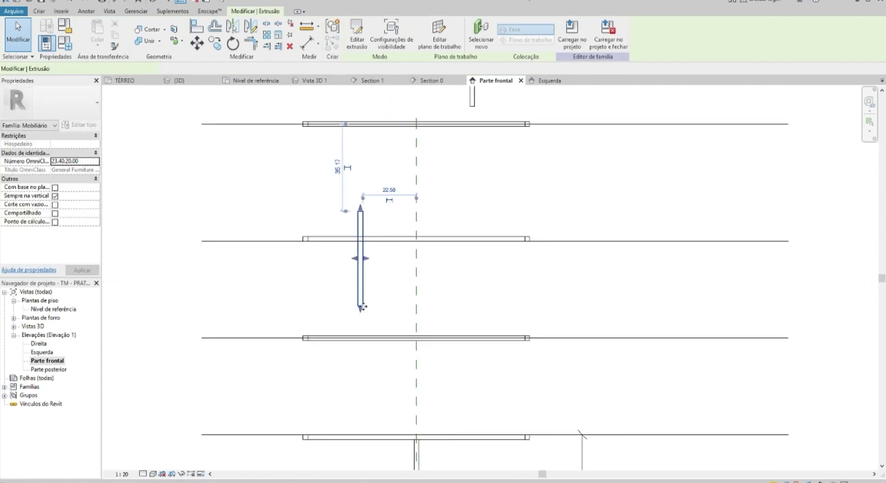
{"action": "scroll", "coordinate": [360, 312], "scroll_direction": "up", "scroll_amount": 2}
{"action": "left_click_drag", "start_coordinate": [360, 317], "coordinate": [373, 352]}
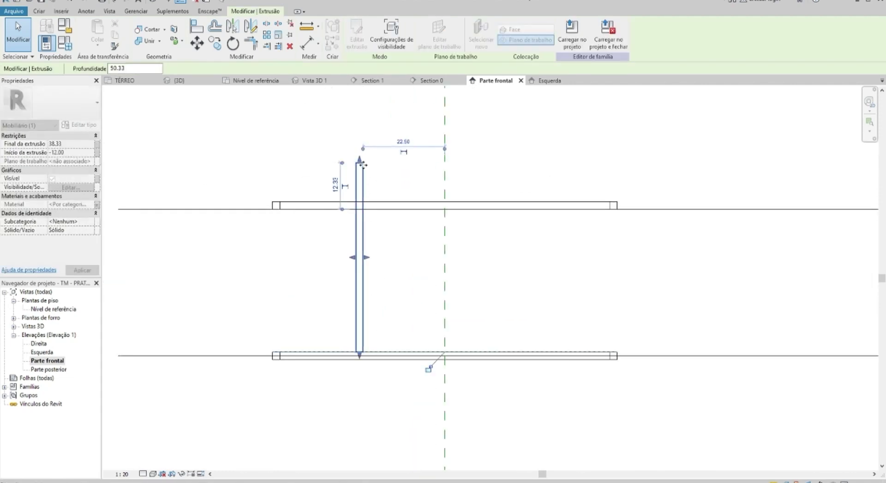
{"action": "scroll", "coordinate": [382, 210], "scroll_direction": "down", "scroll_amount": 2}
{"action": "key", "text": "Escape"}
- Extend the upper post's bottom down to the shelf below
{"action": "left_click", "coordinate": [488, 244]}
{"action": "left_click", "coordinate": [490, 246]}
{"action": "scroll", "coordinate": [488, 249], "scroll_direction": "up", "scroll_amount": 1}
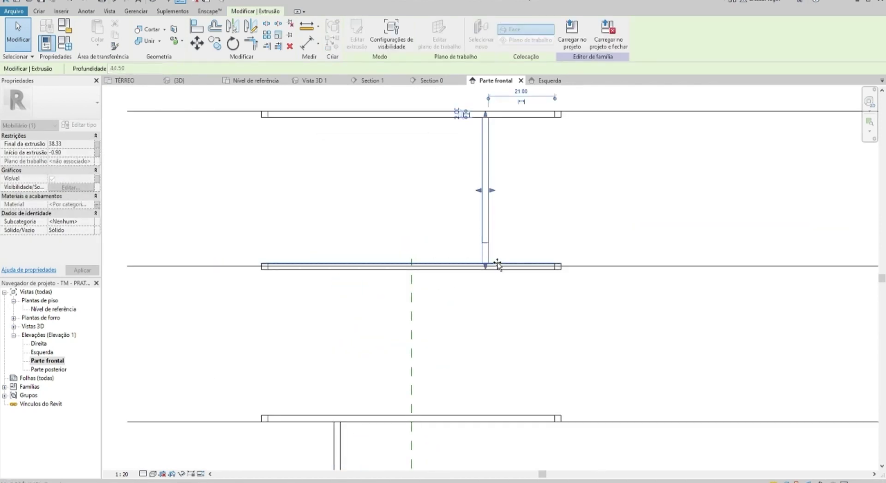
{"action": "left_click_drag", "start_coordinate": [498, 263], "coordinate": [495, 267]}
{"action": "key", "text": "Escape"}
{"action": "scroll", "coordinate": [485, 254], "scroll_direction": "down", "scroll_amount": 3}
{"action": "scroll", "coordinate": [473, 244], "scroll_direction": "down", "scroll_amount": 3}
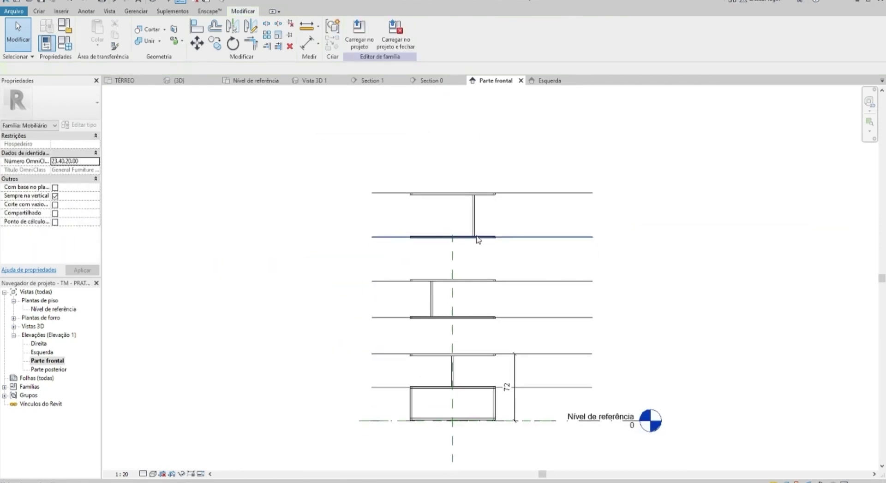
- In the Esquerda elevation, copy the four side uprights to the shelves' opposite edge
{"action": "double_click", "coordinate": [42, 353]}
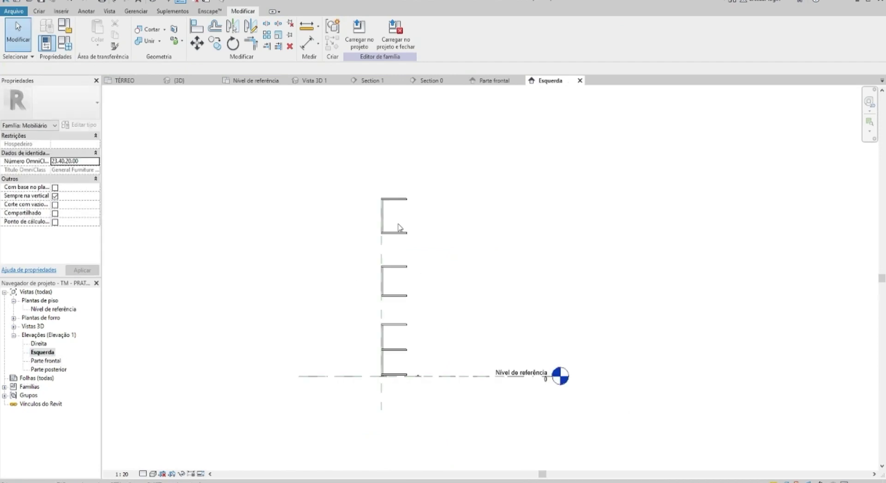
{"action": "left_click", "coordinate": [387, 215]}
{"action": "left_click", "coordinate": [339, 113]}
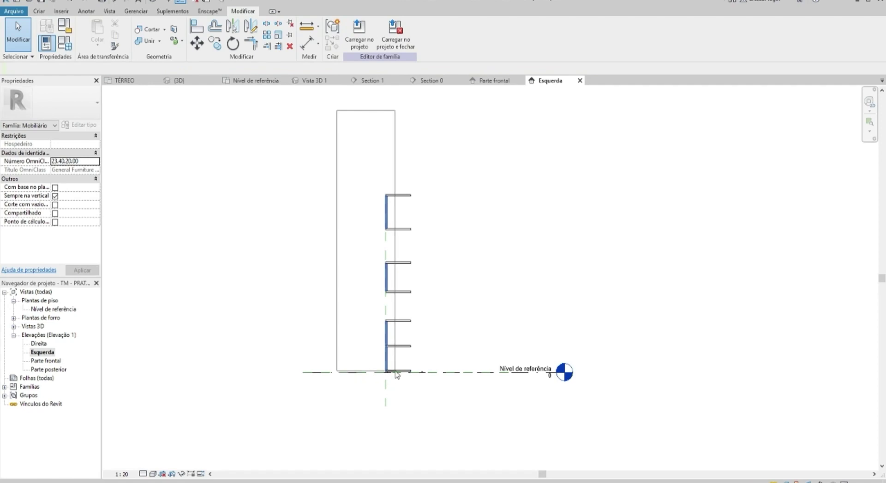
{"action": "left_click_drag", "start_coordinate": [397, 382], "coordinate": [397, 382]}
{"action": "scroll", "coordinate": [429, 276], "scroll_direction": "up", "scroll_amount": 2}
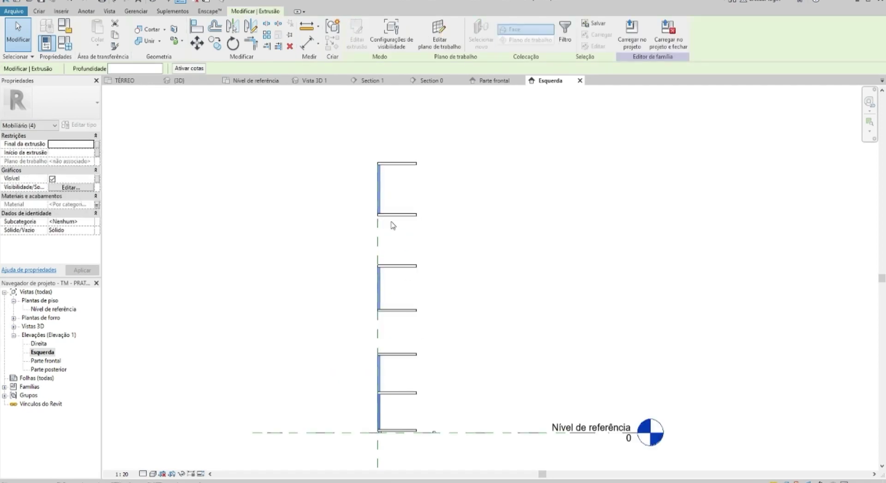
{"action": "left_click", "coordinate": [215, 43]}
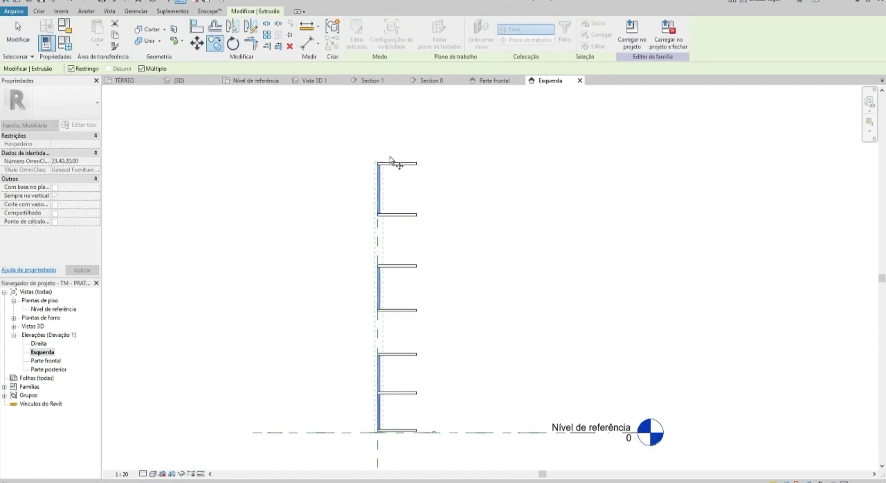
{"action": "scroll", "coordinate": [380, 159], "scroll_direction": "up", "scroll_amount": 4}
{"action": "key", "text": "Escape"}
{"action": "key", "text": "Escape"}
{"action": "scroll", "coordinate": [480, 180], "scroll_direction": "down", "scroll_amount": 3}
{"action": "scroll", "coordinate": [564, 251], "scroll_direction": "down", "scroll_amount": 2}
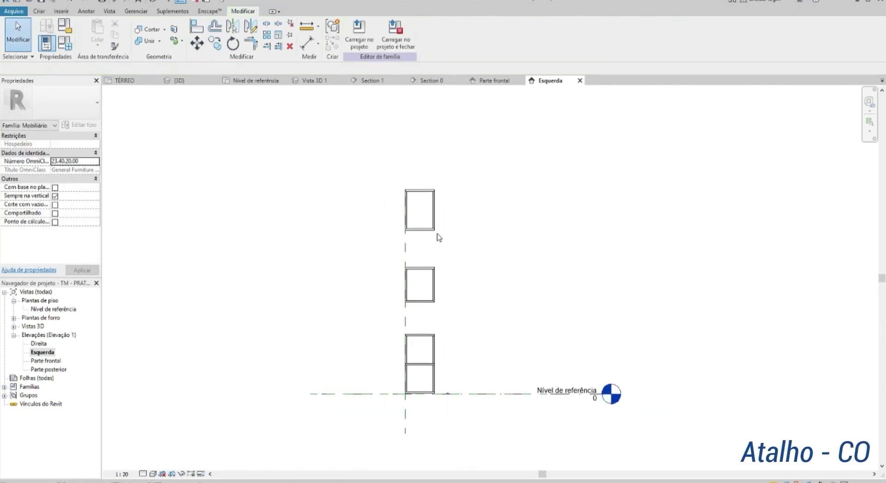
- Orbit the 3D view to inspect the copied uprights
{"action": "key", "text": "ctrl+Tab"}
{"action": "mouse_move", "coordinate": [438, 237]}
{"action": "middle_mouse_down", "text": "shift"}
{"action": "mouse_move", "coordinate": [530, 229]}
{"action": "mouse_move", "coordinate": [459, 282]}
{"action": "mouse_move", "coordinate": [448, 326]}
{"action": "mouse_move", "coordinate": [485, 312]}
{"action": "mouse_move", "coordinate": [475, 332]}
{"action": "mouse_move", "coordinate": [508, 299]}
{"action": "mouse_move", "coordinate": [498, 352]}
{"action": "mouse_move", "coordinate": [496, 341]}
{"action": "middle_mouse_up", "text": "shift"}
{"action": "scroll", "coordinate": [474, 333], "scroll_direction": "up", "scroll_amount": 2}
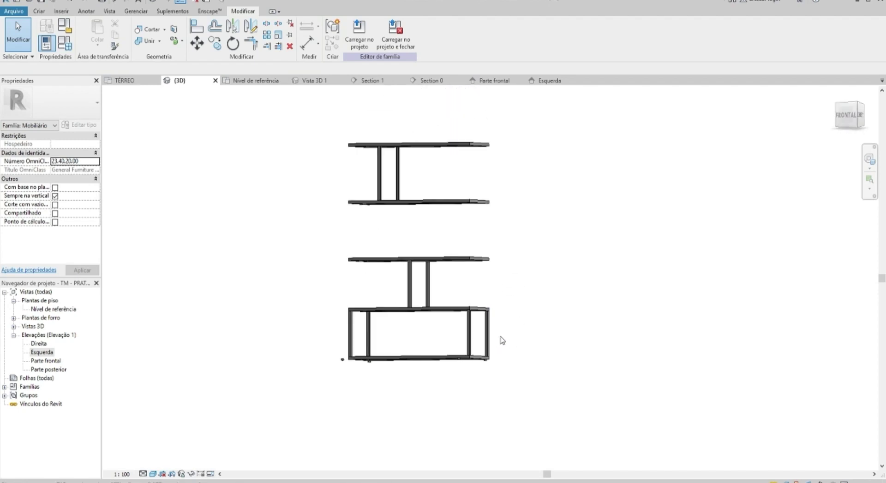
- Copy the lower frame into the middle and top bays in the Parte frontal elevation
{"action": "left_click", "coordinate": [338, 335]}
{"action": "mouse_move", "coordinate": [392, 332]}
{"action": "middle_mouse_down", "text": "shift"}
{"action": "mouse_move", "coordinate": [459, 352]}
{"action": "mouse_move", "coordinate": [472, 288]}
{"action": "middle_mouse_up", "text": "shift"}
{"action": "double_click", "coordinate": [46, 361]}
{"action": "key", "text": "m"}
{"action": "key", "text": "v"}
{"action": "scroll", "coordinate": [423, 332], "scroll_direction": "up", "scroll_amount": 2}
{"action": "scroll", "coordinate": [364, 306], "scroll_direction": "up", "scroll_amount": 2}
{"action": "scroll", "coordinate": [345, 343], "scroll_direction": "up", "scroll_amount": 2}
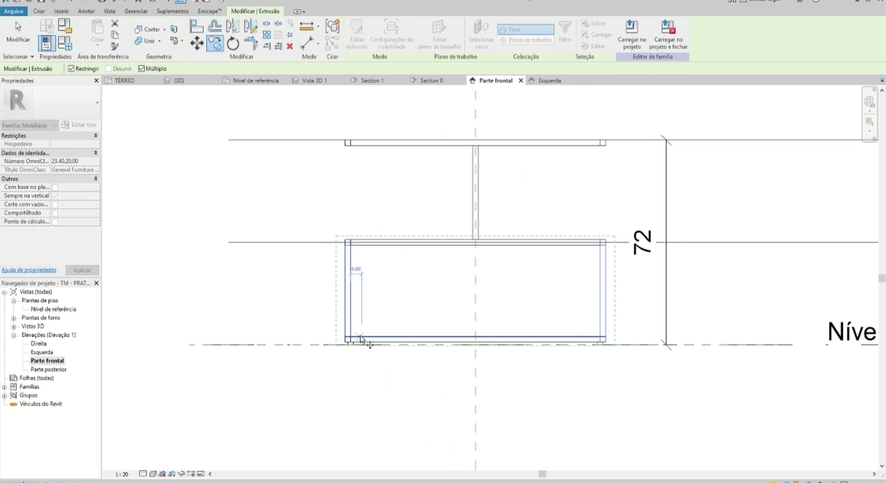
{"action": "left_click", "coordinate": [363, 241]}
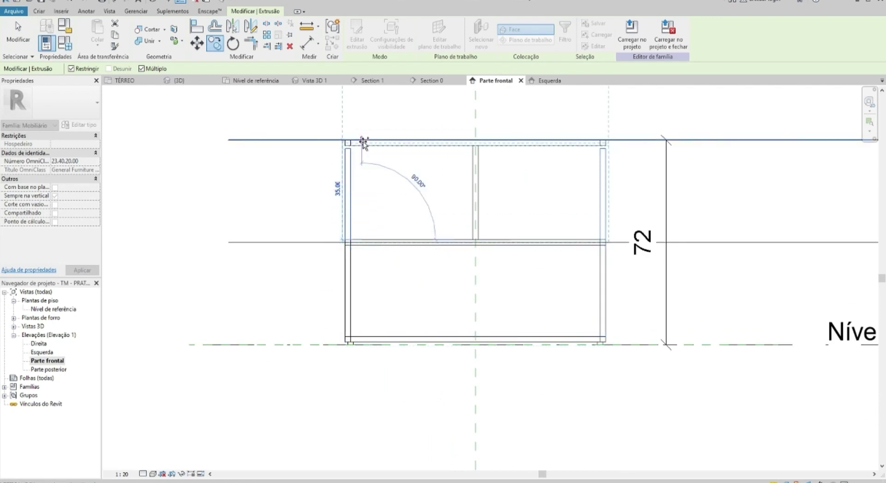
{"action": "scroll", "coordinate": [367, 176], "scroll_direction": "down", "scroll_amount": 1}
{"action": "middle_click_drag", "start_coordinate": [369, 203], "coordinate": [356, 340]}
{"action": "left_click", "coordinate": [363, 225]}
{"action": "scroll", "coordinate": [350, 277], "scroll_direction": "down", "scroll_amount": 1}
{"action": "scroll", "coordinate": [374, 235], "scroll_direction": "down", "scroll_amount": 2}
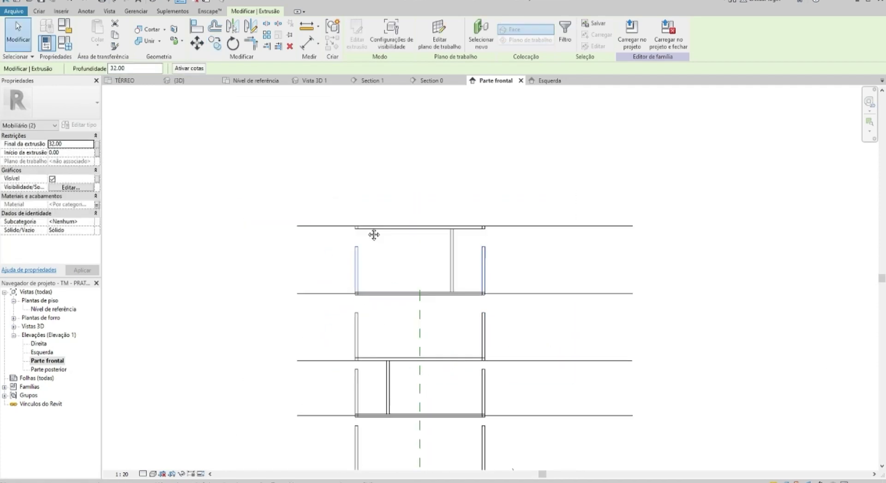
{"action": "key", "text": "Escape"}
- Extend the centre post's top up to the shelf above, then open Esquerda
{"action": "middle_click_drag", "start_coordinate": [374, 235], "coordinate": [371, 152]}
{"action": "scroll", "coordinate": [374, 192], "scroll_direction": "up", "scroll_amount": 1}
{"action": "scroll", "coordinate": [307, 294], "scroll_direction": "up", "scroll_amount": 2}
{"action": "scroll", "coordinate": [269, 308], "scroll_direction": "up", "scroll_amount": 1}
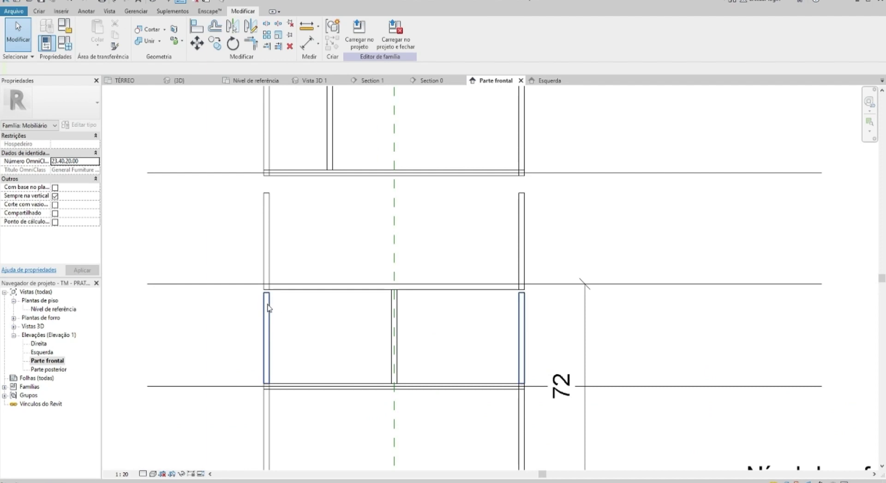
{"action": "left_click", "coordinate": [394, 304]}
{"action": "scroll", "coordinate": [399, 291], "scroll_direction": "up", "scroll_amount": 2}
{"action": "left_click_drag", "start_coordinate": [401, 291], "coordinate": [401, 285]}
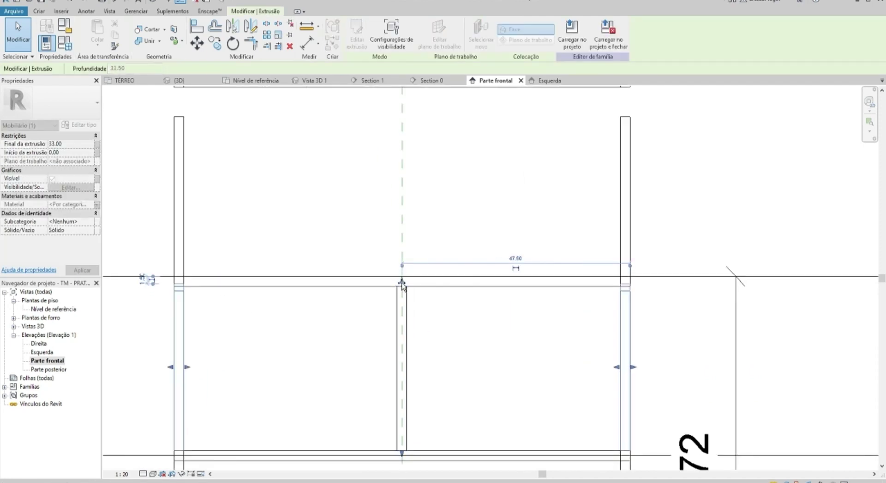
{"action": "middle_click_drag", "start_coordinate": [301, 214], "coordinate": [302, 261]}
{"action": "left_click", "coordinate": [302, 260]}
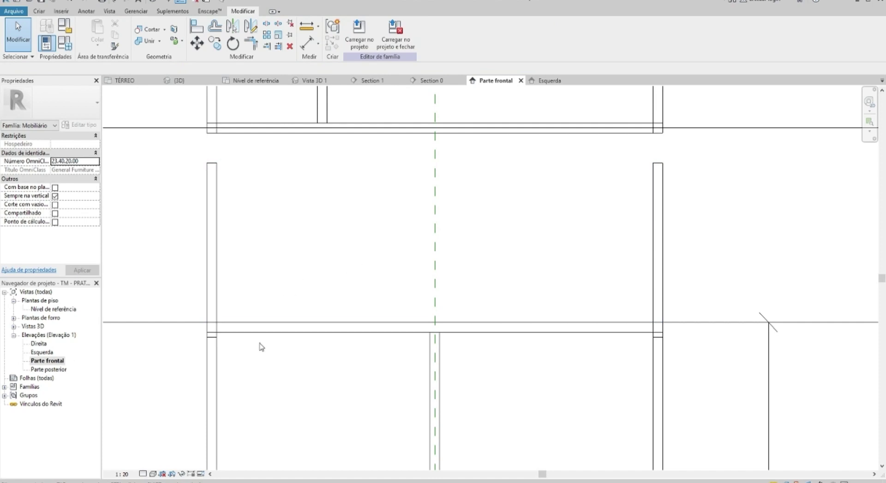
{"action": "double_click", "coordinate": [41, 352]}
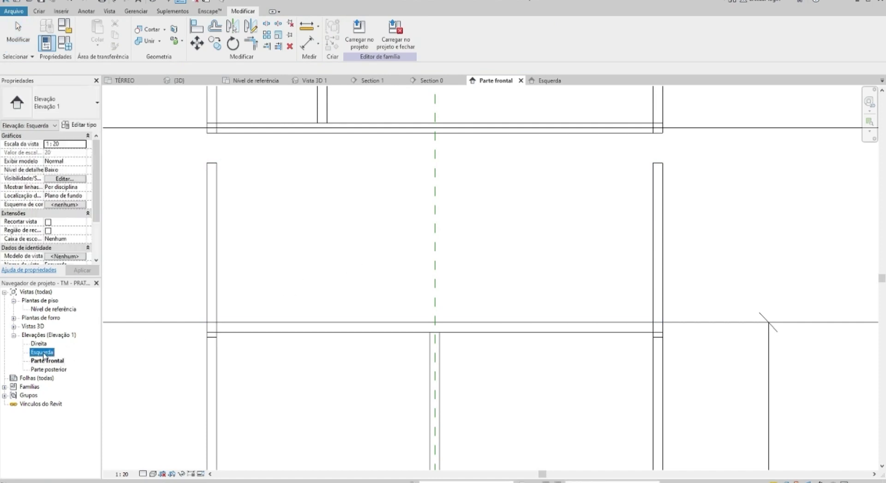
- Stretch the first bay's left post (end 32) and right post up to the rail
{"action": "scroll", "coordinate": [399, 292], "scroll_direction": "up", "scroll_amount": 2}
{"action": "scroll", "coordinate": [386, 312], "scroll_direction": "up", "scroll_amount": 2}
{"action": "scroll", "coordinate": [386, 312], "scroll_direction": "up", "scroll_amount": 2}
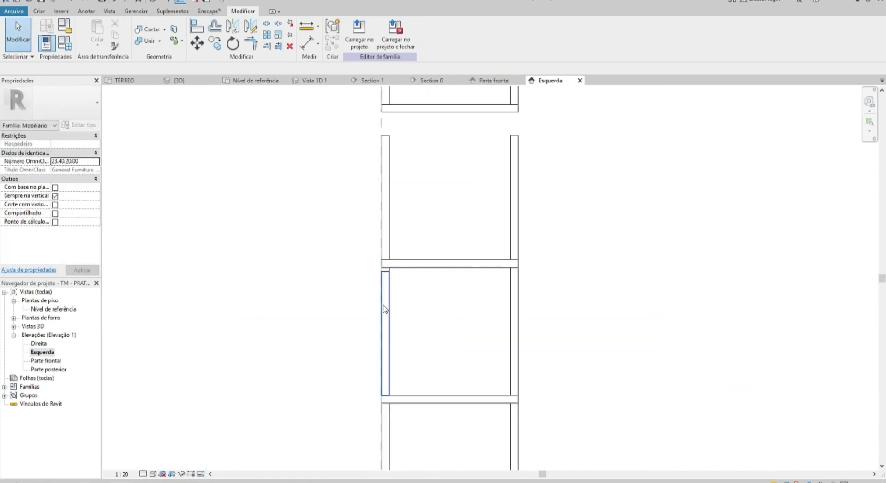
{"action": "left_click", "coordinate": [385, 309]}
{"action": "scroll", "coordinate": [392, 276], "scroll_direction": "up", "scroll_amount": 2}
{"action": "left_click_drag", "start_coordinate": [395, 264], "coordinate": [395, 270]}
{"action": "middle_click_drag", "start_coordinate": [389, 264], "coordinate": [360, 214]}
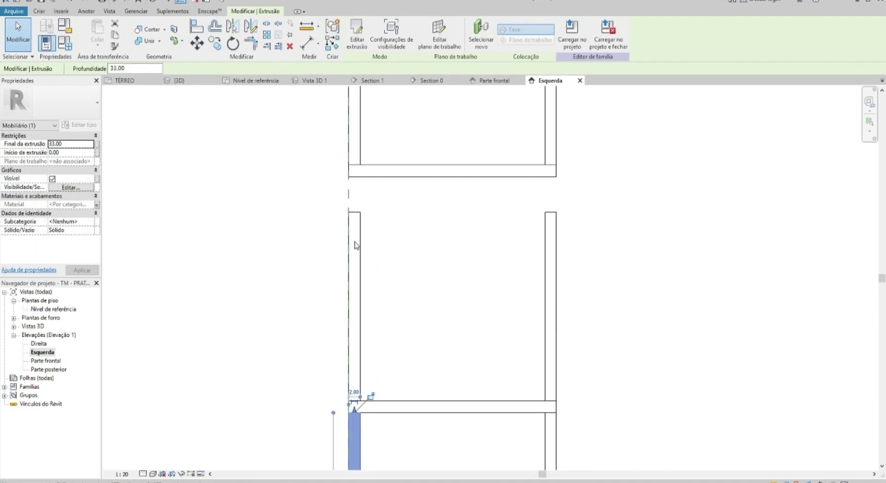
{"action": "left_click_drag", "start_coordinate": [359, 215], "coordinate": [389, 177]}
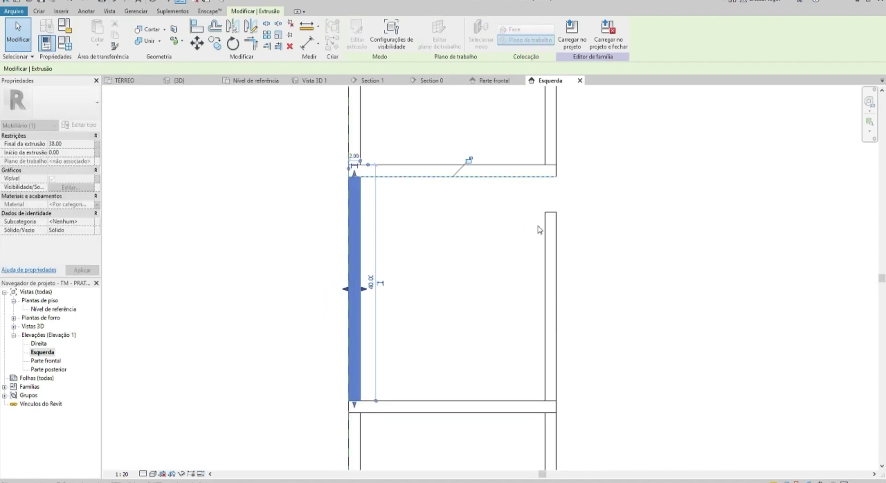
{"action": "left_click", "coordinate": [550, 221]}
{"action": "left_click_drag", "start_coordinate": [550, 210], "coordinate": [542, 180]}
- Stretch the next bay's left post up to its shelf
{"action": "middle_click_drag", "start_coordinate": [449, 249], "coordinate": [328, 271]}
{"action": "left_click", "coordinate": [308, 259]}
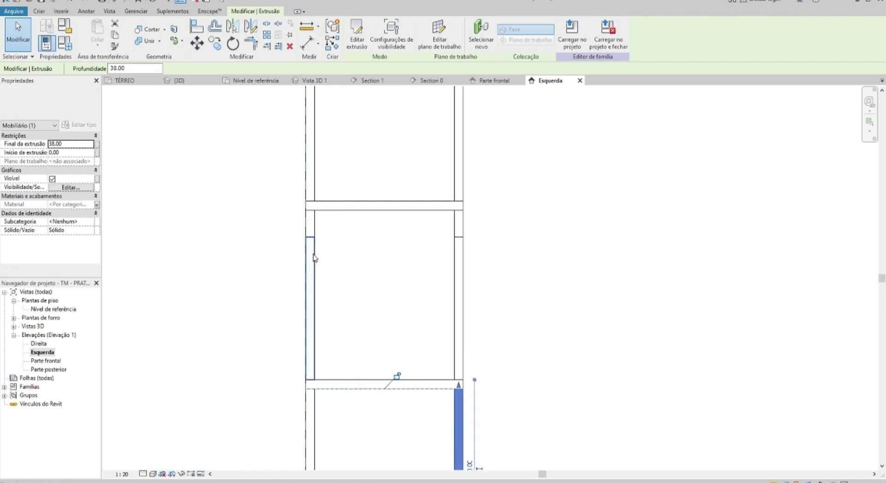
{"action": "left_click_drag", "start_coordinate": [310, 238], "coordinate": [335, 213]}
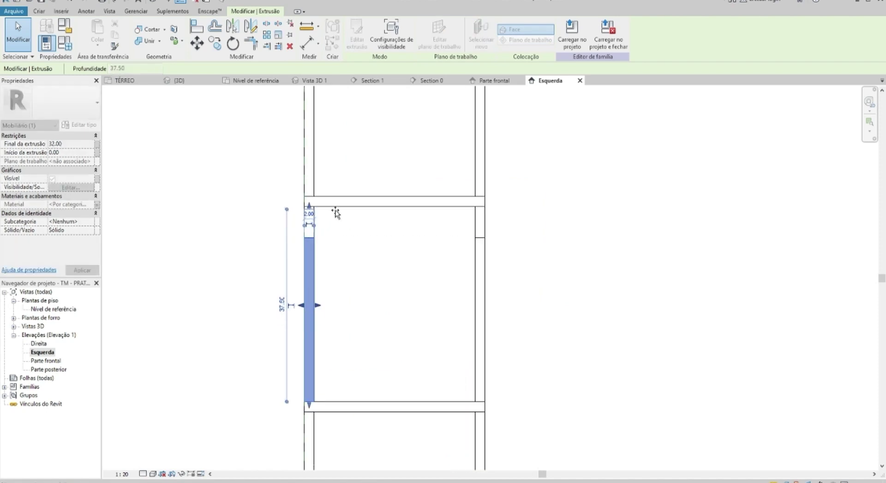
{"action": "left_click", "coordinate": [420, 236]}
{"action": "left_click", "coordinate": [478, 242]}
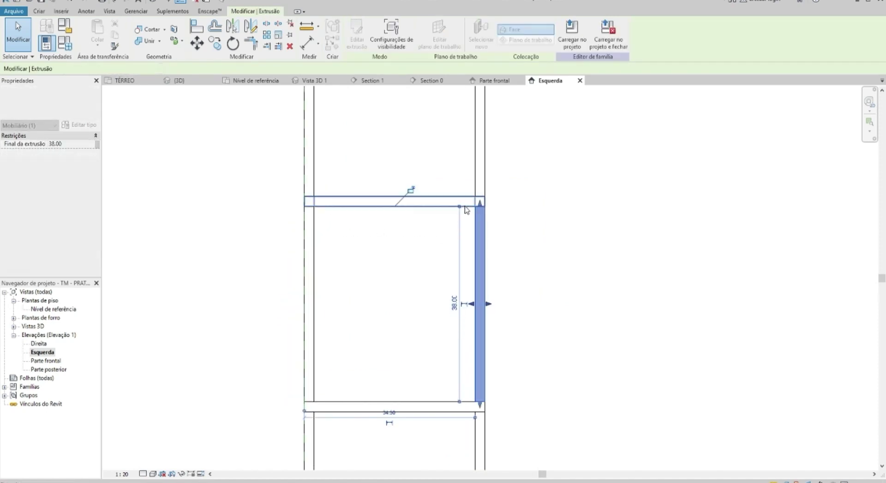
- Extend another bay's left and right posts up to the upper beam
{"action": "middle_click_drag", "start_coordinate": [467, 210], "coordinate": [411, 320]}
{"action": "left_click", "coordinate": [411, 321]}
{"action": "left_click", "coordinate": [325, 231]}
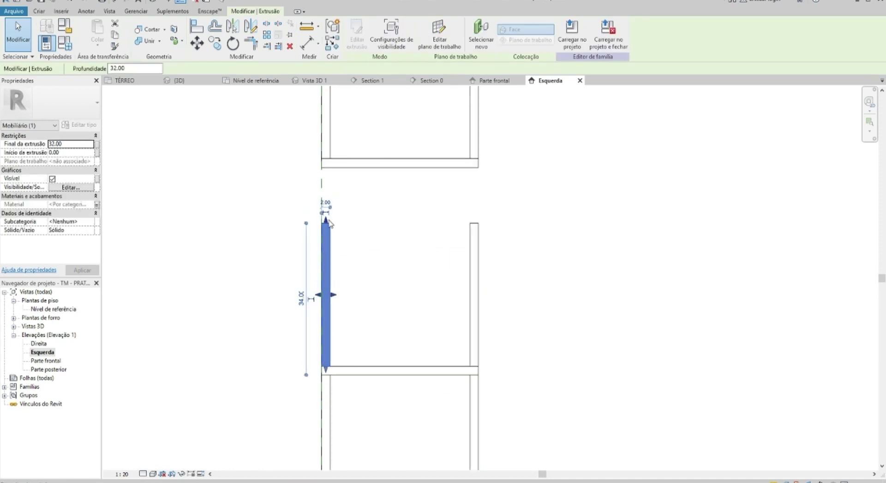
{"action": "left_click_drag", "start_coordinate": [329, 224], "coordinate": [370, 170]}
{"action": "left_click", "coordinate": [433, 214]}
{"action": "left_click", "coordinate": [478, 241]}
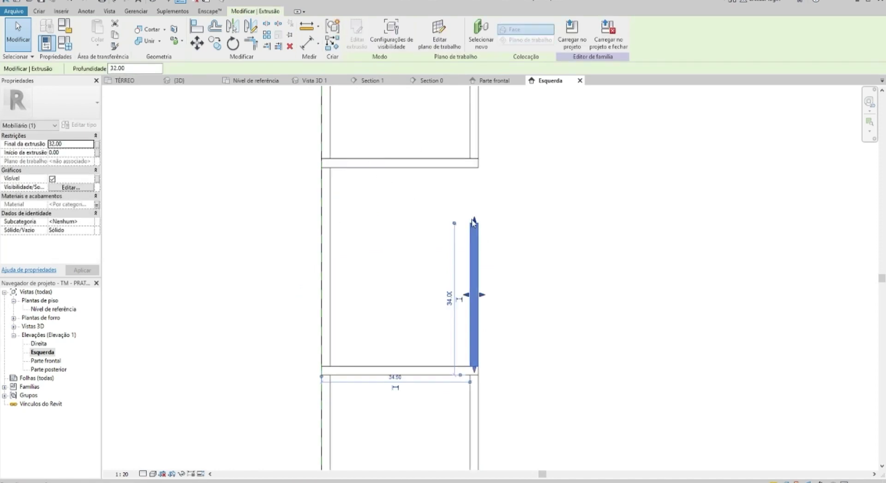
{"action": "left_click_drag", "start_coordinate": [474, 222], "coordinate": [404, 164]}
{"action": "left_click", "coordinate": [344, 292]}
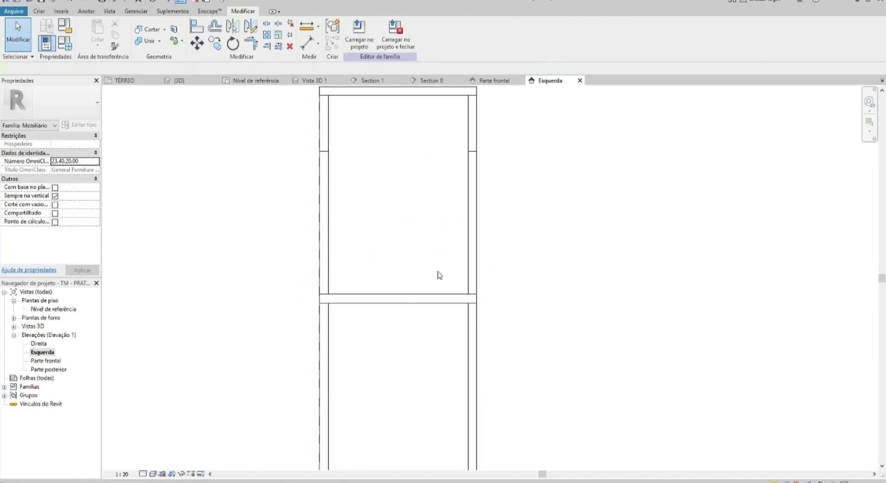
- Stretch the last left post up to the upper beam and check the shelving in 3D
{"action": "middle_click_drag", "start_coordinate": [383, 275], "coordinate": [317, 286]}
{"action": "left_click", "coordinate": [316, 285]}
{"action": "left_click_drag", "start_coordinate": [313, 239], "coordinate": [358, 192]}
{"action": "scroll", "coordinate": [297, 185], "scroll_direction": "up", "scroll_amount": 3}
{"action": "scroll", "coordinate": [295, 193], "scroll_direction": "up", "scroll_amount": 3}
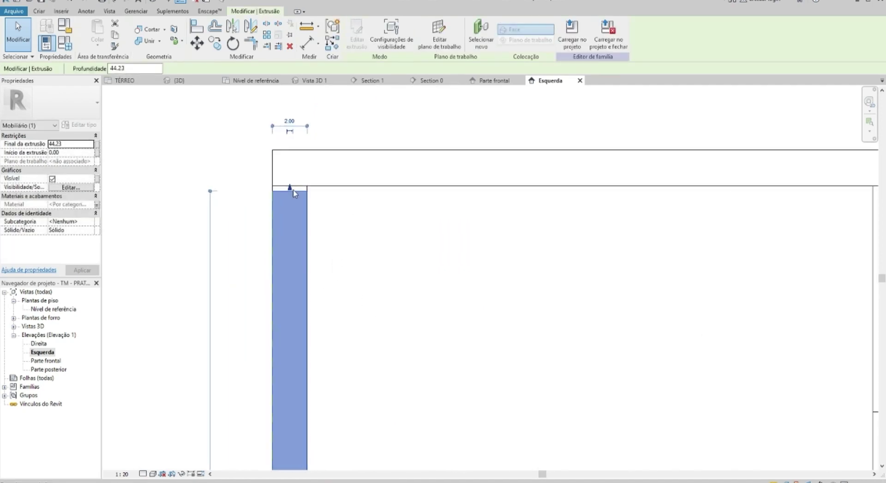
{"action": "scroll", "coordinate": [316, 243], "scroll_direction": "down", "scroll_amount": 5}
{"action": "left_click", "coordinate": [452, 287]}
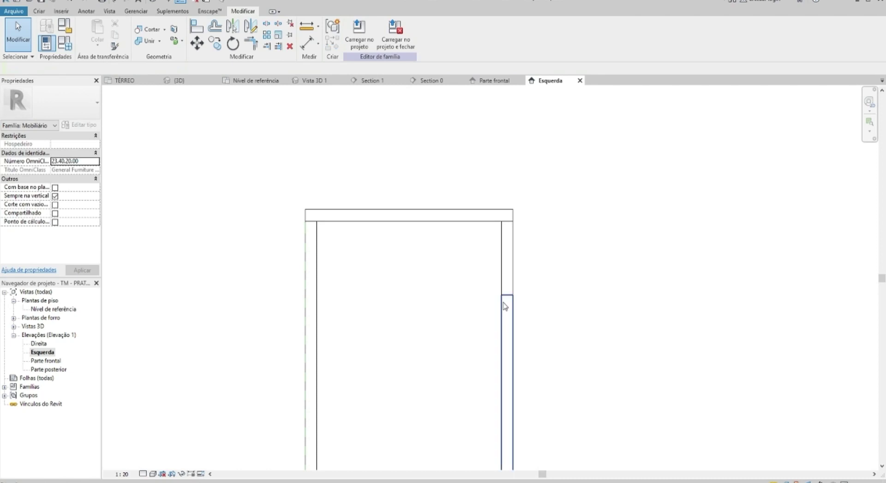
{"action": "left_click", "coordinate": [507, 301]}
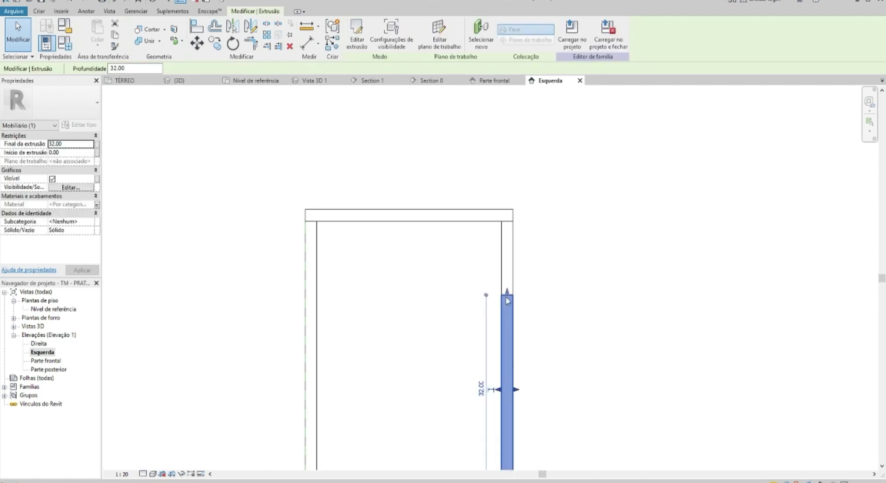
{"action": "left_click", "coordinate": [437, 244]}
{"action": "scroll", "coordinate": [436, 242], "scroll_direction": "down", "scroll_amount": 2}
{"action": "key", "text": "ctrl+Tab"}
{"action": "scroll", "coordinate": [451, 242], "scroll_direction": "down", "scroll_amount": 3}
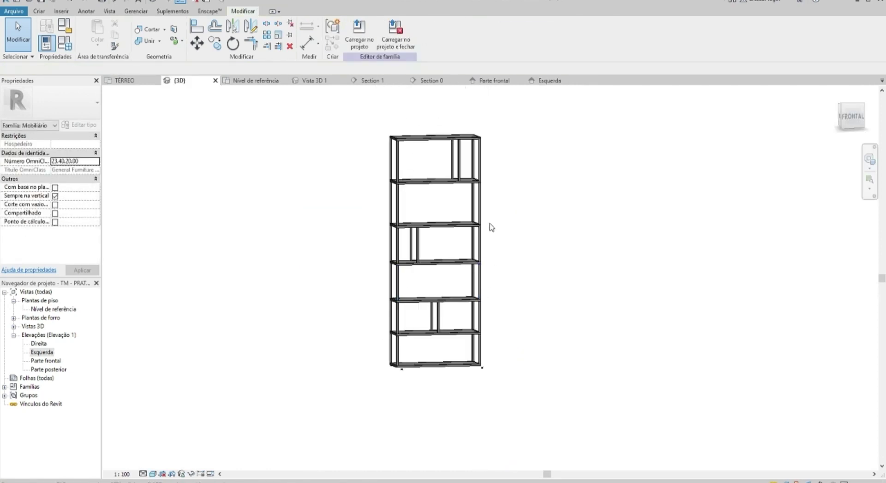
- Select the shelf's base extrusion and open its sketch in the Nível de referência plan
{"action": "mouse_move", "coordinate": [490, 218]}
{"action": "middle_mouse_down"}
{"action": "mouse_move", "coordinate": [498, 266]}
{"action": "mouse_move", "coordinate": [500, 242]}
{"action": "middle_mouse_up"}
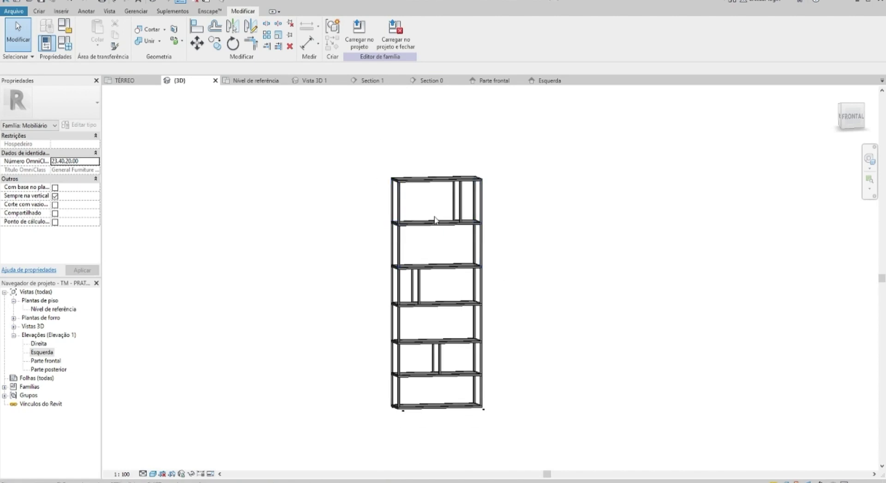
{"action": "mouse_move", "coordinate": [436, 249]}
{"action": "middle_mouse_down", "text": "shift"}
{"action": "mouse_move", "coordinate": [406, 396]}
{"action": "mouse_move", "coordinate": [470, 252]}
{"action": "mouse_move", "coordinate": [530, 166]}
{"action": "mouse_move", "coordinate": [552, 330]}
{"action": "mouse_move", "coordinate": [544, 342]}
{"action": "middle_mouse_up", "text": "shift"}
{"action": "scroll", "coordinate": [401, 413], "scroll_direction": "up", "scroll_amount": 3}
{"action": "left_click", "coordinate": [388, 398]}
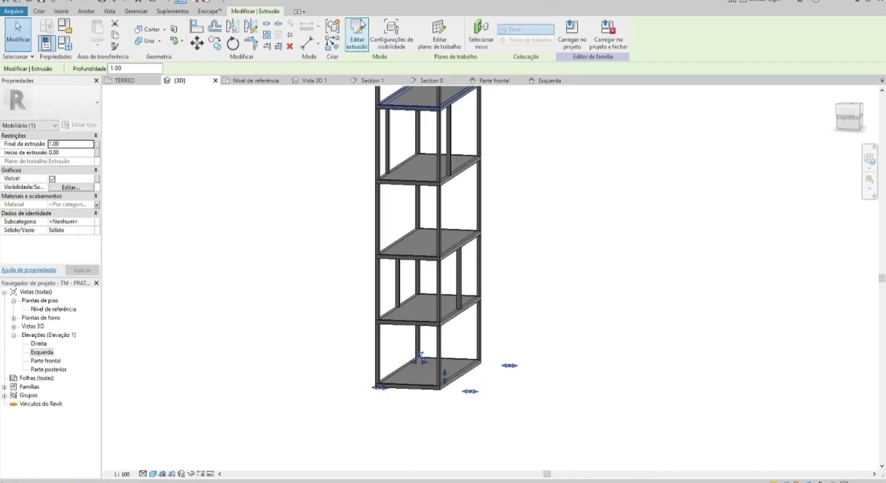
{"action": "double_click", "coordinate": [60, 309]}
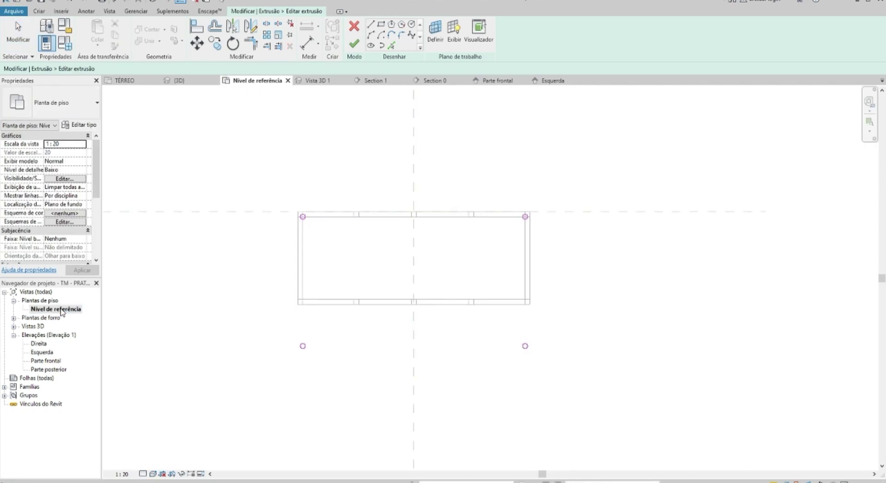
- Move the two circular feet onto the outline corners, finish the sketch, and return to 3D
{"action": "left_click_drag", "start_coordinate": [593, 403], "coordinate": [593, 403]}
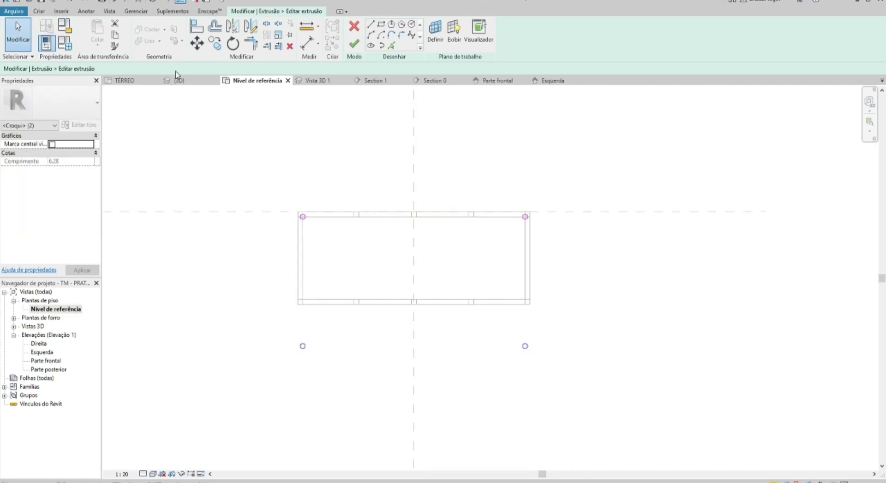
{"action": "left_click", "coordinate": [196, 43]}
{"action": "scroll", "coordinate": [282, 285], "scroll_direction": "up", "scroll_amount": 2}
{"action": "scroll", "coordinate": [312, 384], "scroll_direction": "up", "scroll_amount": 2}
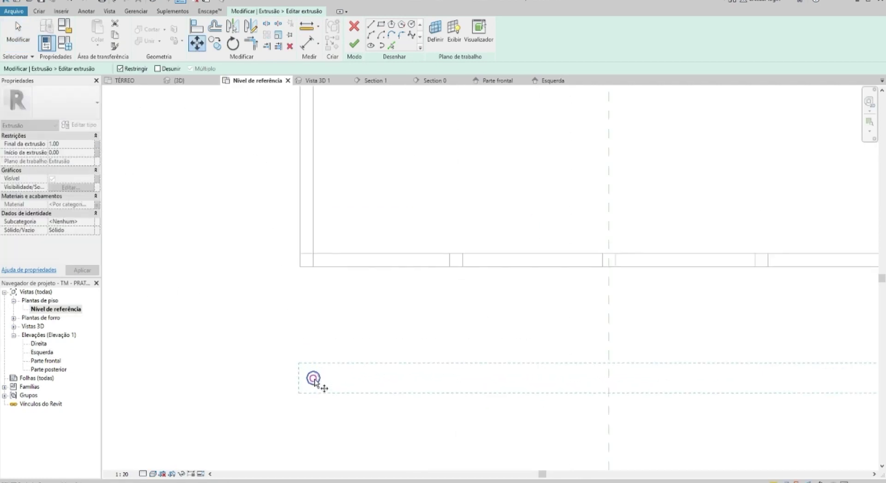
{"action": "key", "text": "Escape"}
{"action": "key", "text": "Escape"}
{"action": "scroll", "coordinate": [311, 366], "scroll_direction": "down", "scroll_amount": 3}
{"action": "scroll", "coordinate": [344, 256], "scroll_direction": "down", "scroll_amount": 2}
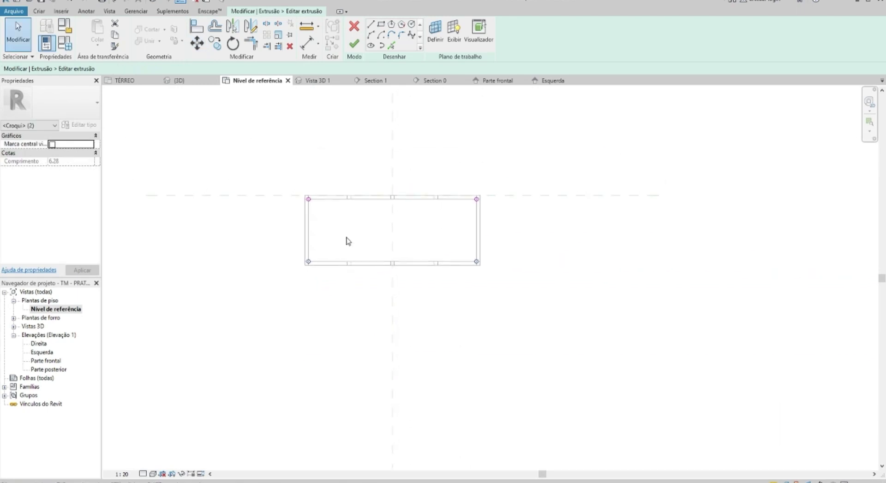
{"action": "left_click", "coordinate": [354, 52]}
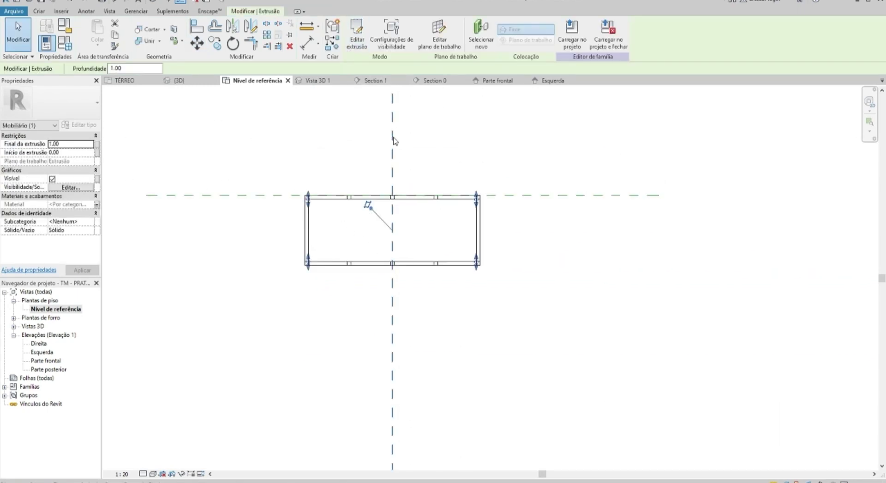
{"action": "key", "text": "Escape"}
{"action": "key", "text": "ctrl+Tab"}
{"action": "mouse_move", "coordinate": [395, 157]}
{"action": "middle_mouse_down", "text": "shift"}
{"action": "mouse_move", "coordinate": [544, 299]}
{"action": "mouse_move", "coordinate": [358, 198]}
{"action": "mouse_move", "coordinate": [350, 219]}
{"action": "middle_mouse_up", "text": "shift"}
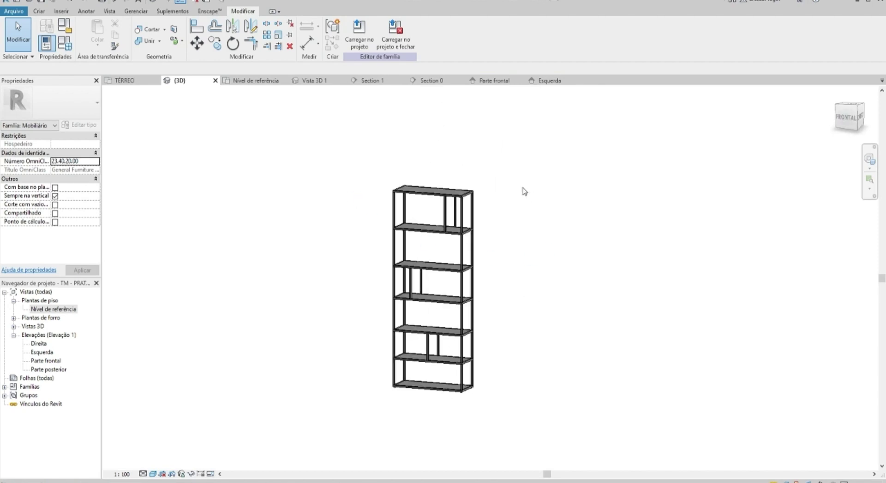
- Load the shelf family into the project, replacing the existing version
{"action": "middle_click_drag", "start_coordinate": [470, 201], "coordinate": [501, 210]}
{"action": "middle_click_drag", "start_coordinate": [414, 188], "coordinate": [412, 199]}
{"action": "middle_click_drag", "start_coordinate": [385, 169], "coordinate": [367, 157]}
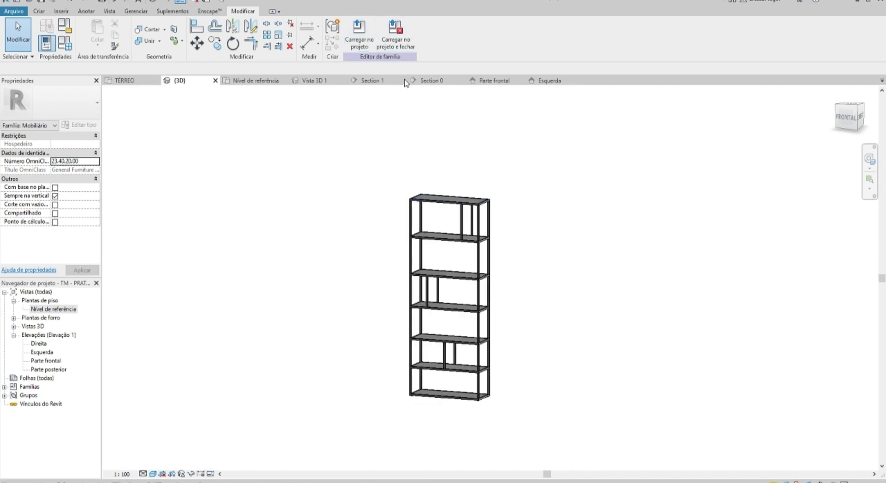
{"action": "left_click", "coordinate": [365, 45]}
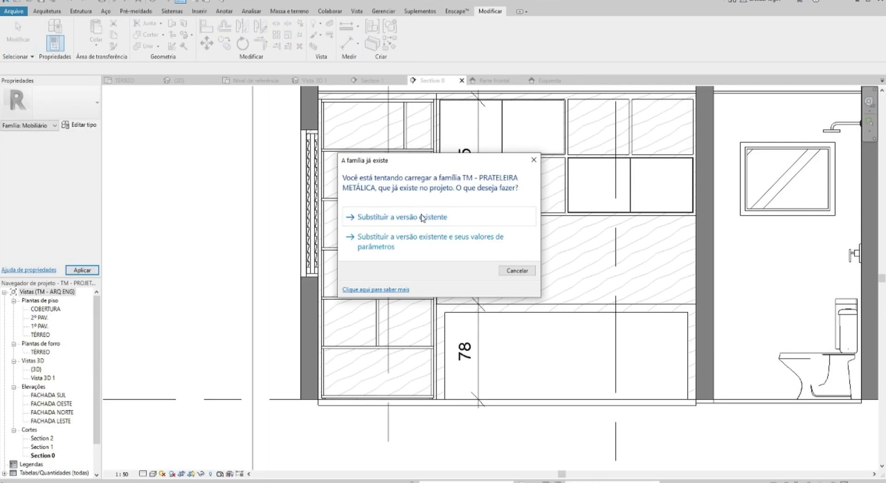
{"action": "left_click", "coordinate": [424, 217]}
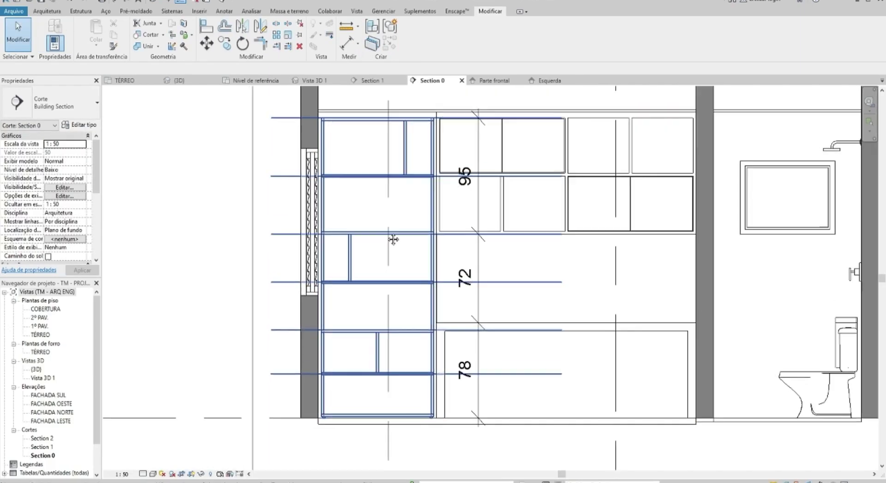
- Edit the family from Section 0, delete a Parte frontal dimension, and reload it over the existing version
{"action": "middle_click_drag", "start_coordinate": [392, 239], "coordinate": [429, 253]}
{"action": "left_click", "coordinate": [319, 191]}
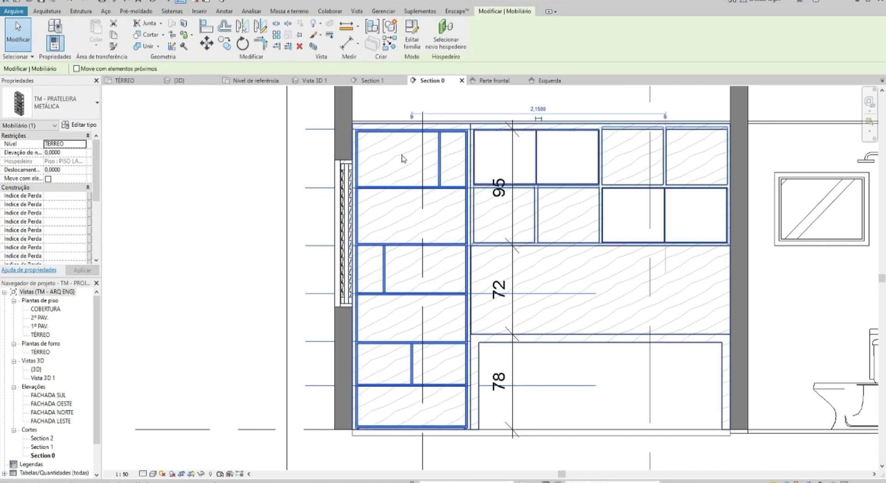
{"action": "left_click", "coordinate": [412, 46]}
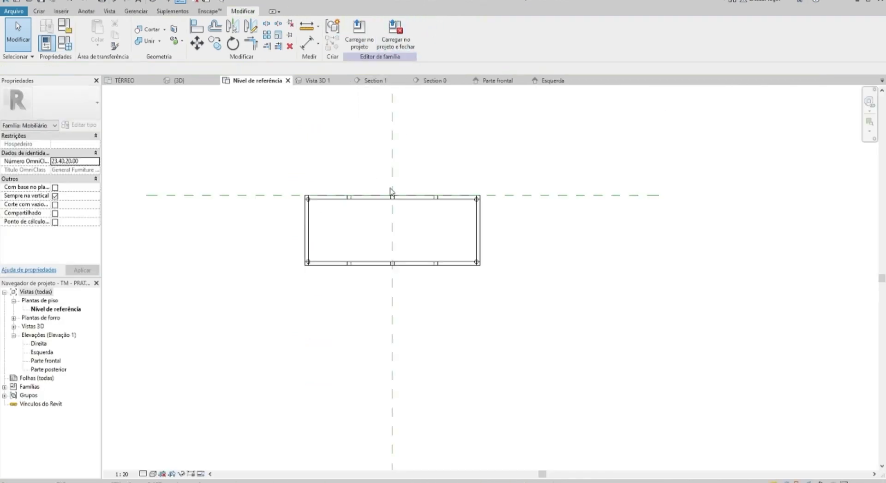
{"action": "double_click", "coordinate": [48, 361]}
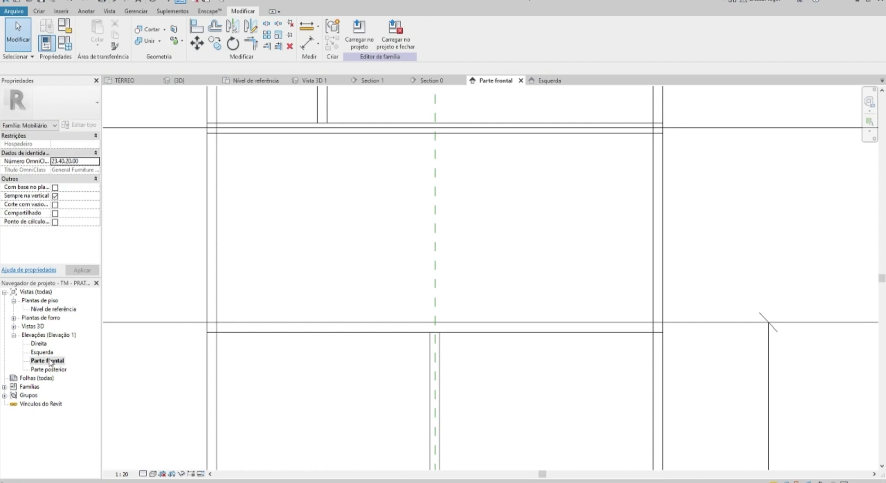
{"action": "middle_click_drag", "start_coordinate": [358, 303], "coordinate": [395, 312]}
{"action": "left_click", "coordinate": [442, 332]}
{"action": "key", "text": "Delete"}
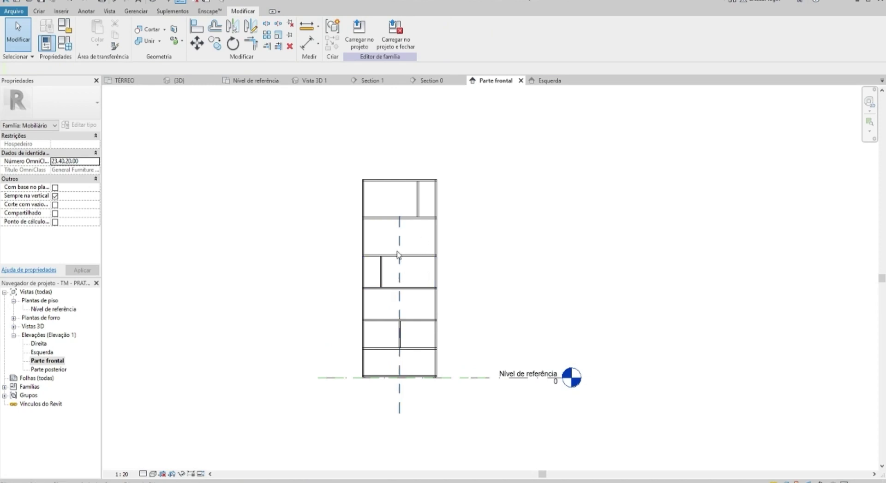
{"action": "left_click", "coordinate": [370, 51]}
{"action": "left_click", "coordinate": [411, 213]}
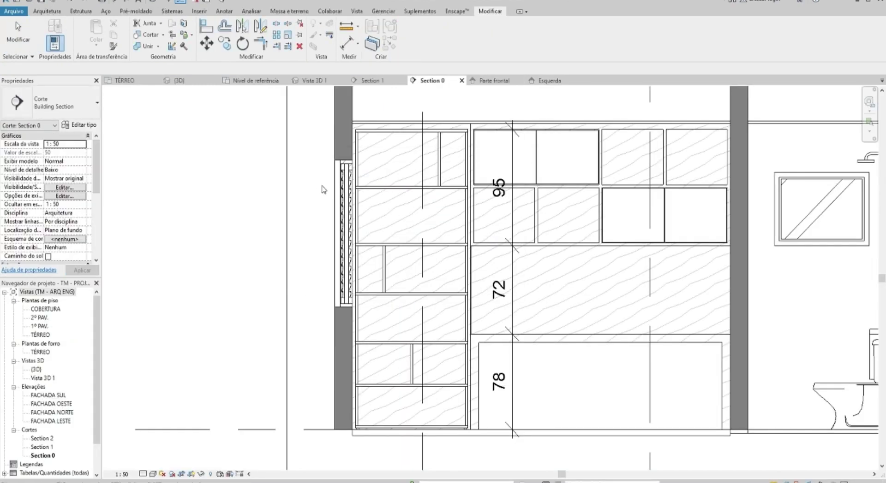
- Open Vista 3D 1 and turn it to face the shelving
{"action": "double_click", "coordinate": [44, 378]}
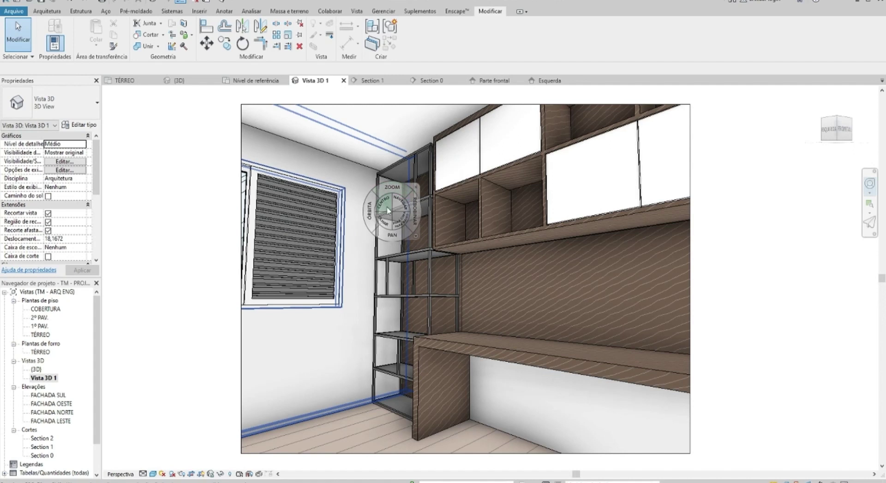
{"action": "mouse_move", "coordinate": [391, 227]}
{"action": "left_mouse_down"}
{"action": "mouse_move", "coordinate": [621, 229]}
{"action": "mouse_move", "coordinate": [762, 315]}
{"action": "mouse_move", "coordinate": [737, 263]}
{"action": "mouse_move", "coordinate": [746, 211]}
{"action": "mouse_move", "coordinate": [757, 227]}
{"action": "mouse_move", "coordinate": [757, 283]}
{"action": "mouse_move", "coordinate": [773, 275]}
{"action": "mouse_move", "coordinate": [785, 203]}
{"action": "mouse_move", "coordinate": [738, 208]}
{"action": "left_mouse_up"}
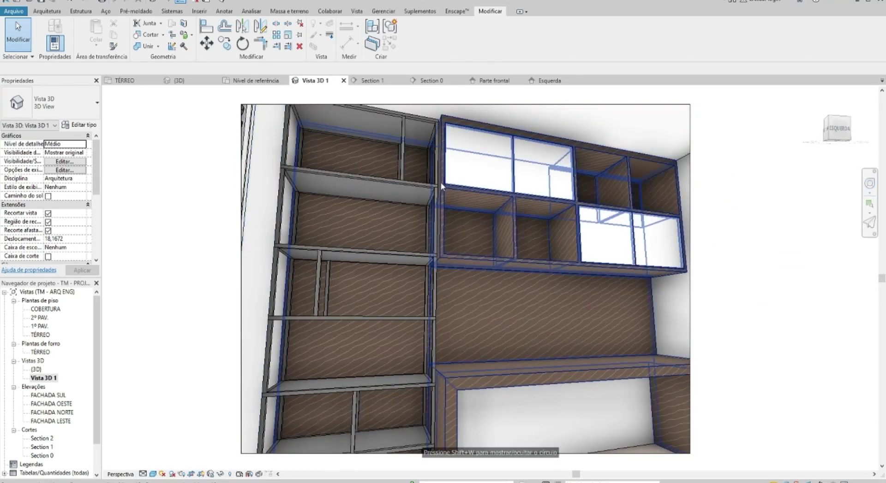
{"action": "scroll", "coordinate": [441, 186], "scroll_direction": "up", "scroll_amount": 3}
{"action": "scroll", "coordinate": [442, 187], "scroll_direction": "up", "scroll_amount": 3}
- Align the metal shelf flush with the cabinet face (AL) and orbit to check
{"action": "key", "text": "a"}
{"action": "key", "text": "l"}
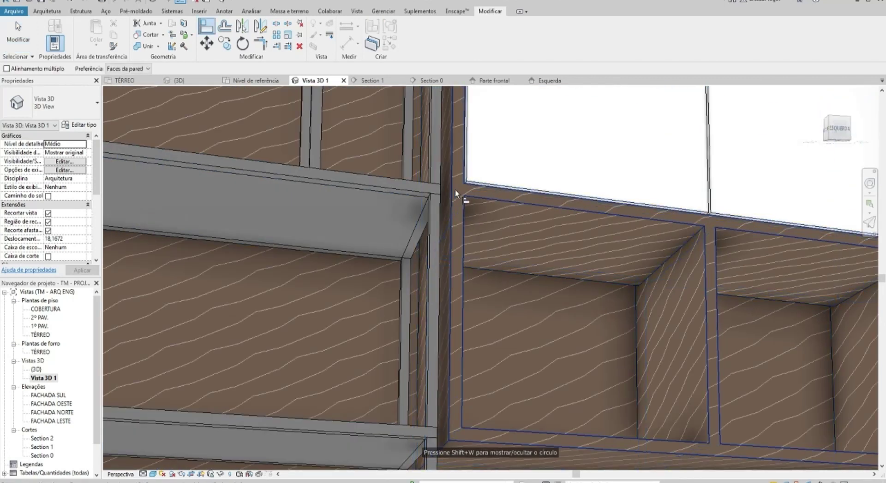
{"action": "left_click", "coordinate": [453, 188]}
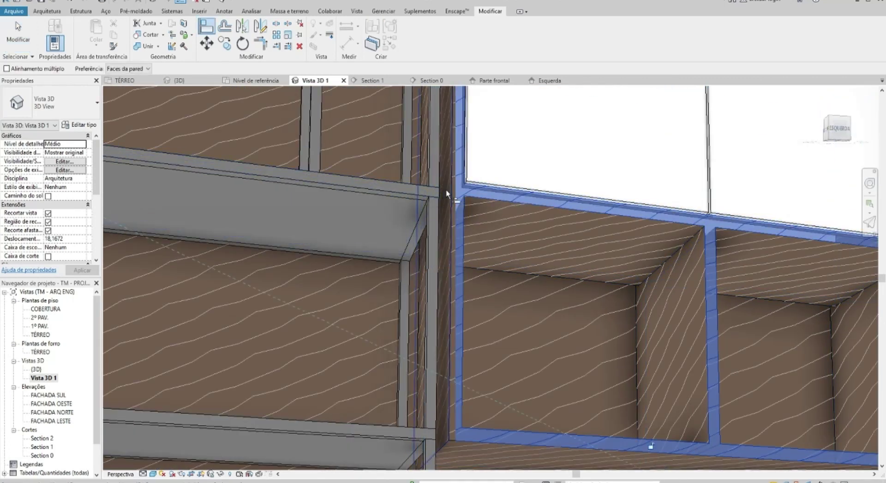
{"action": "left_click", "coordinate": [445, 189]}
{"action": "left_click", "coordinate": [439, 179]}
{"action": "key", "text": "Escape"}
{"action": "scroll", "coordinate": [444, 156], "scroll_direction": "down", "scroll_amount": 5}
{"action": "scroll", "coordinate": [484, 257], "scroll_direction": "down", "scroll_amount": 2}
{"action": "mouse_move", "coordinate": [491, 286]}
{"action": "middle_mouse_down", "text": "shift"}
{"action": "mouse_move", "coordinate": [496, 312]}
{"action": "mouse_move", "coordinate": [480, 279]}
{"action": "middle_mouse_up", "text": "shift"}
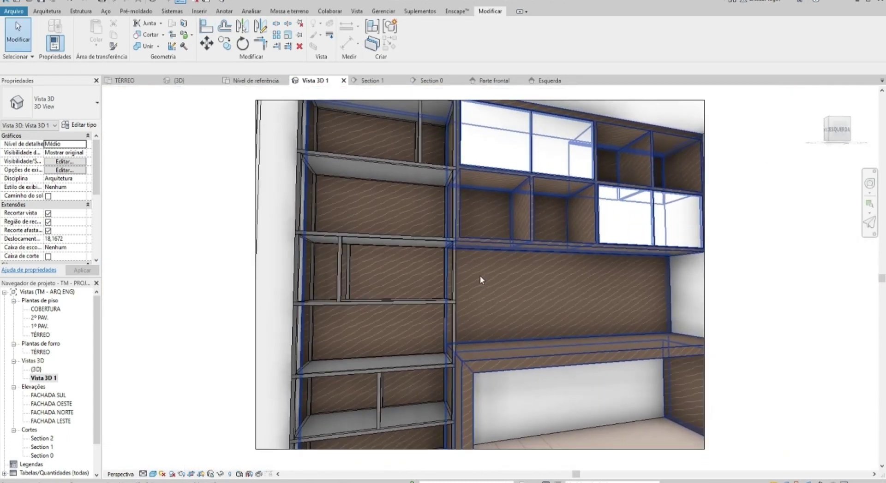